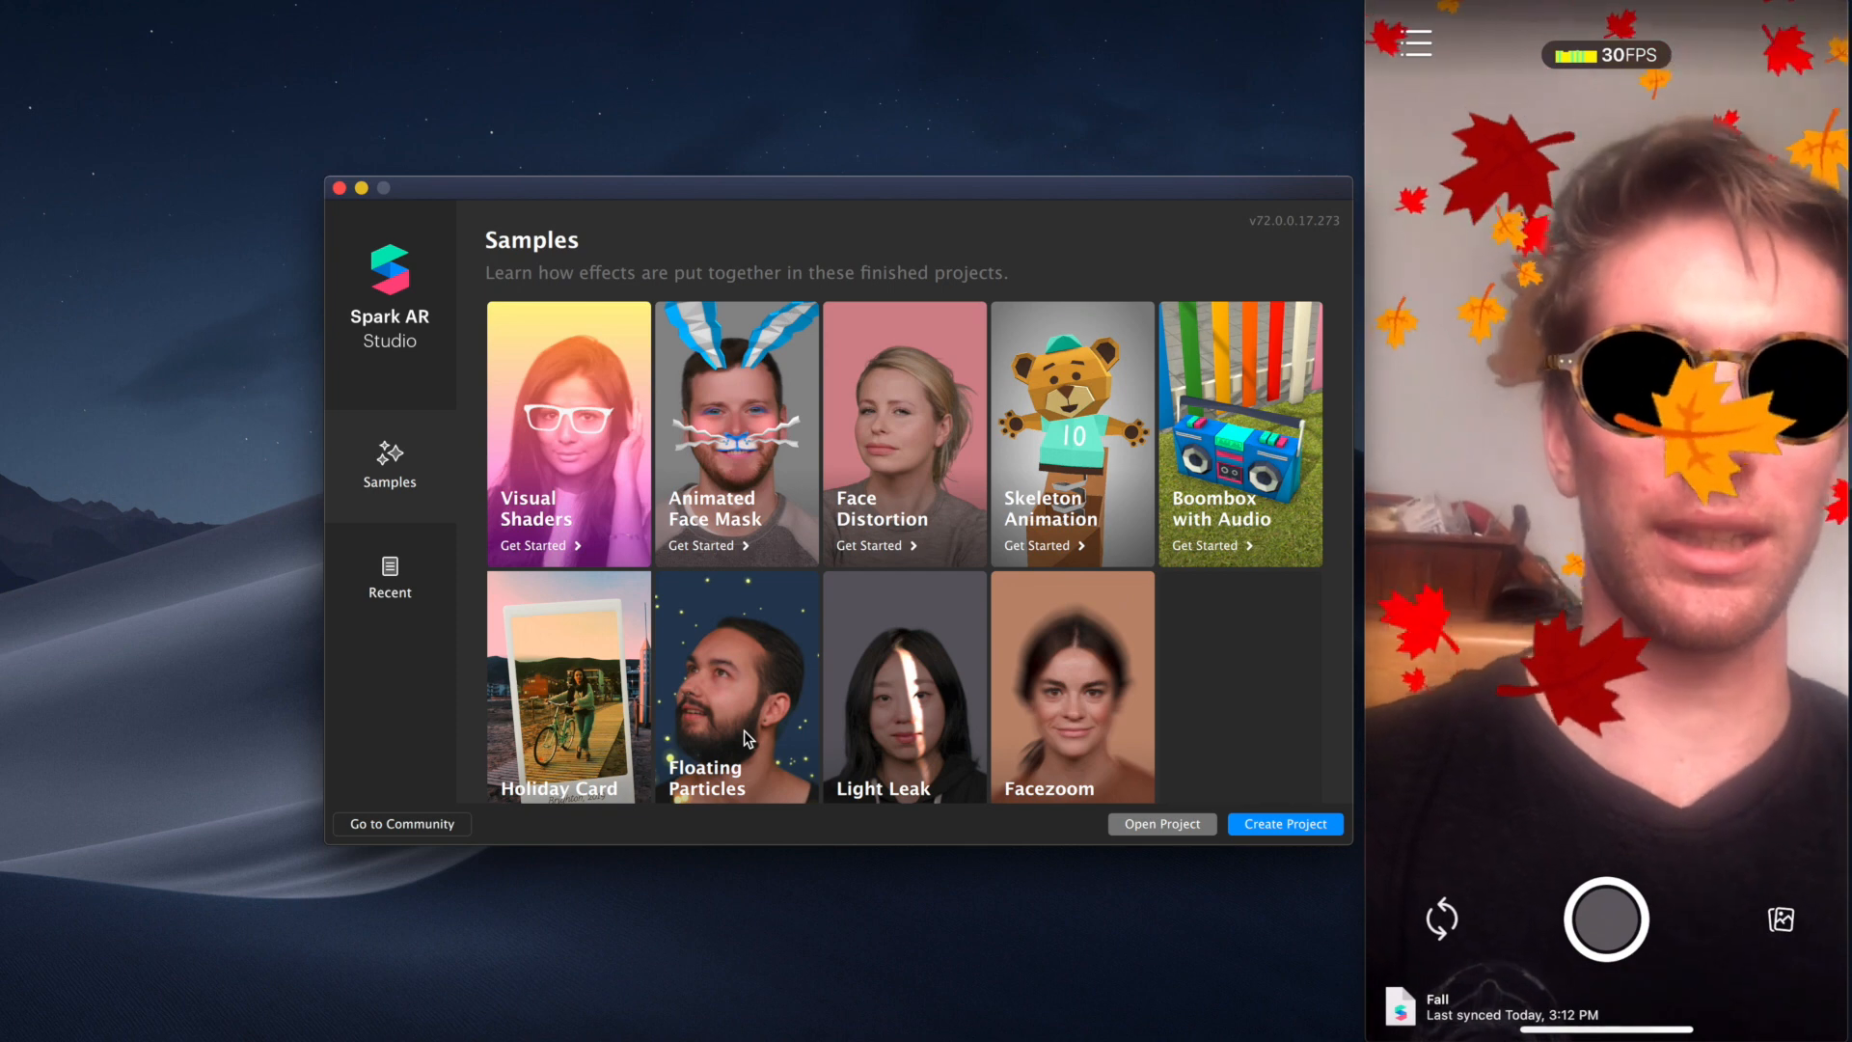
Step: Open the Floating Particles sample project and enlarge its window to fill the screen
click(748, 739)
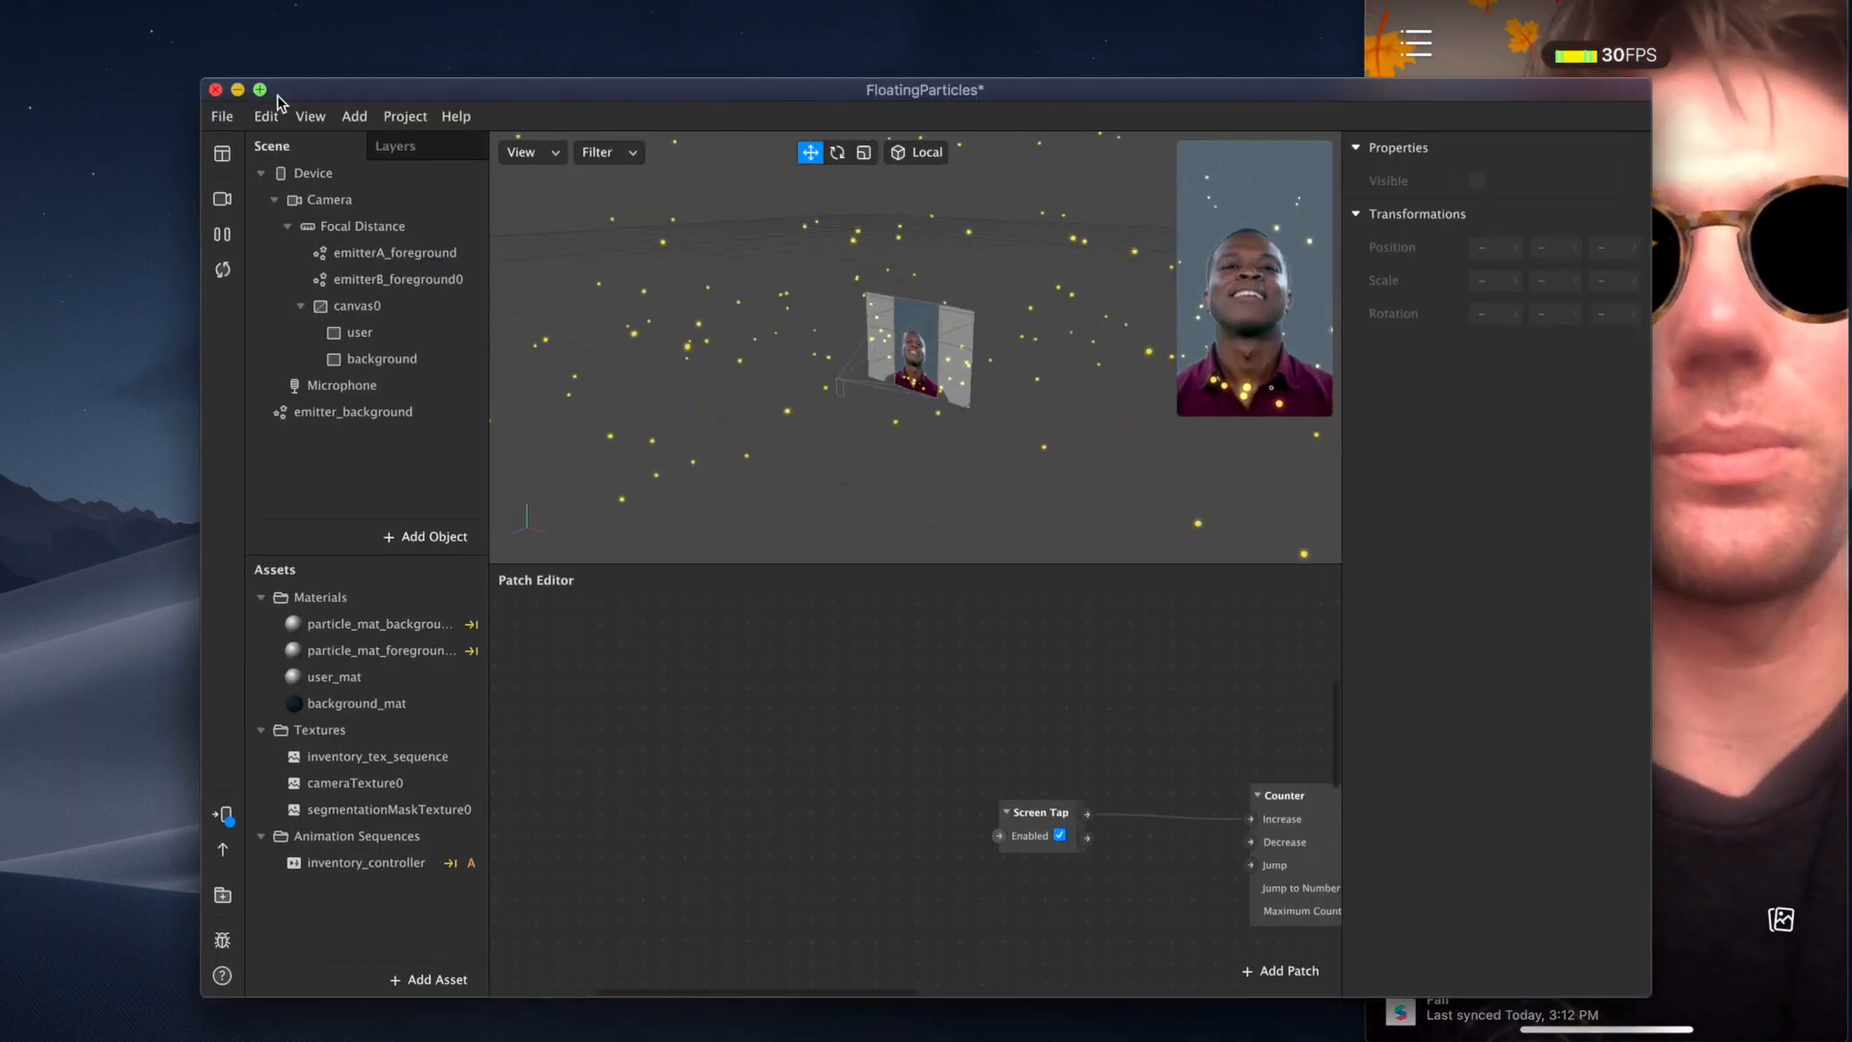
click(279, 96)
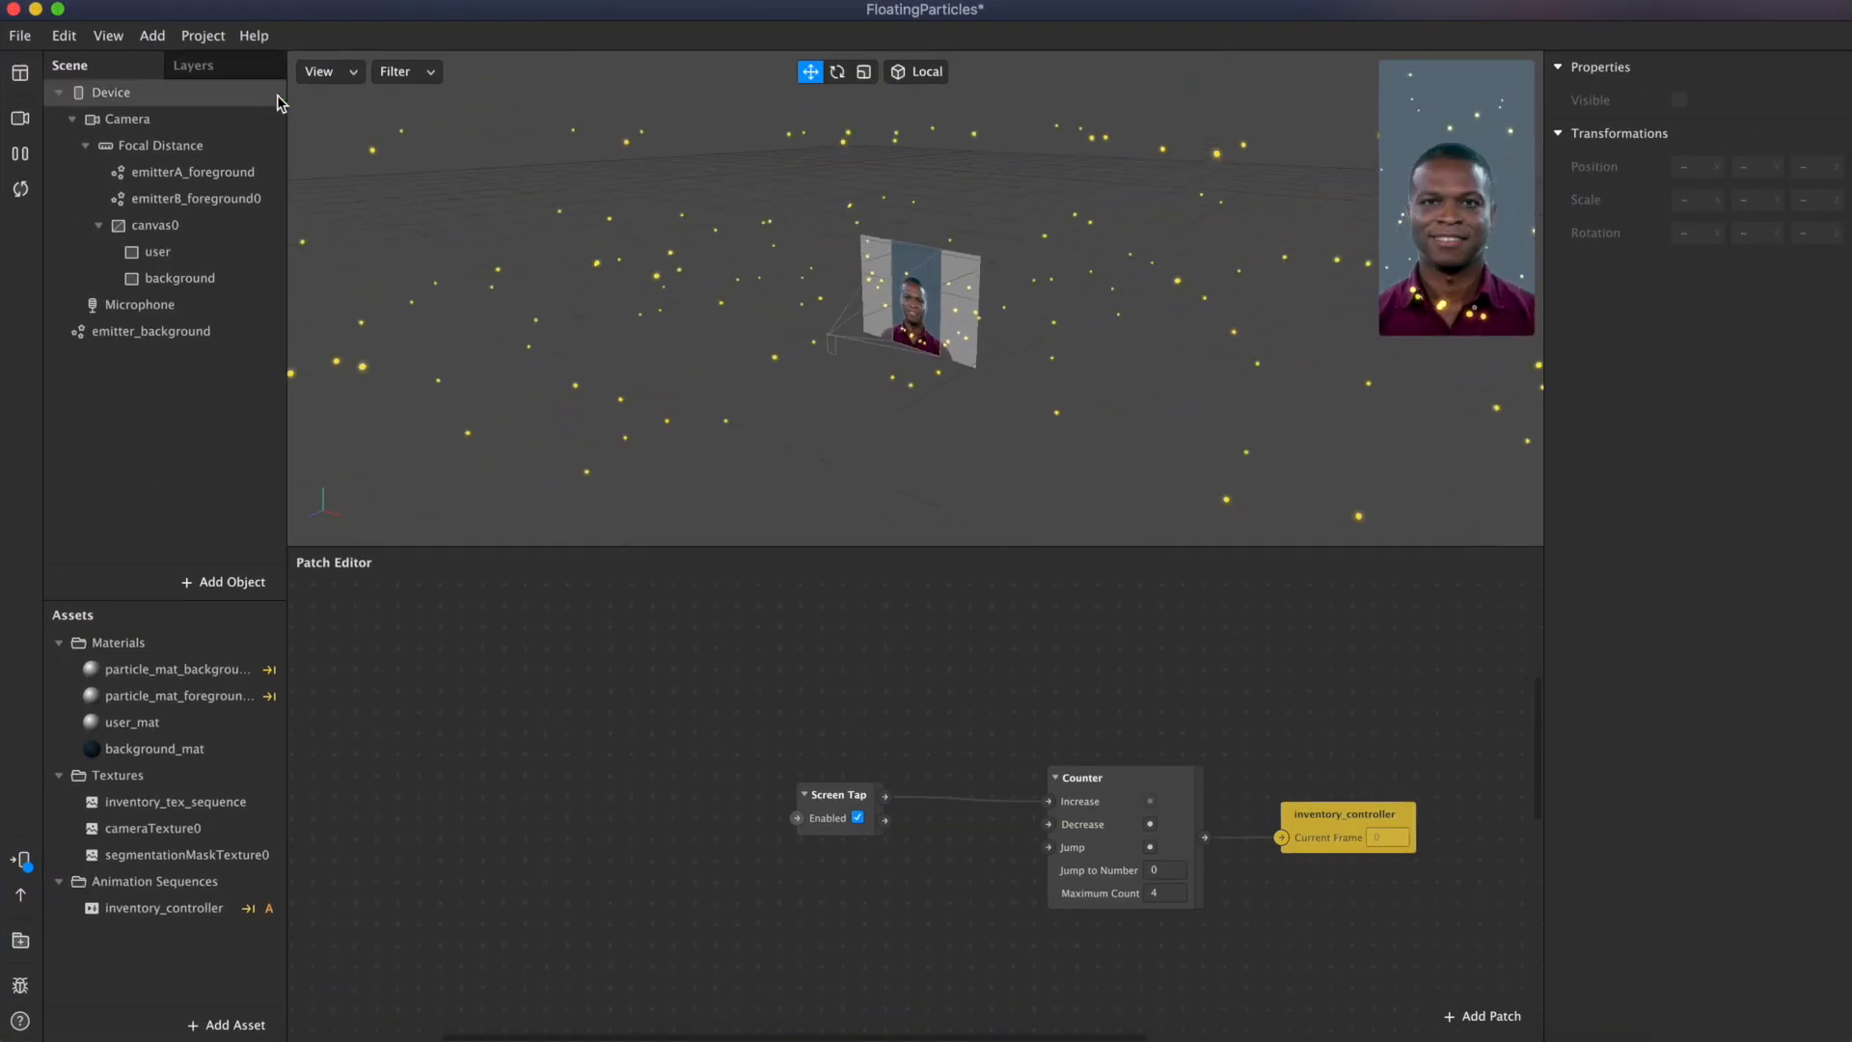
Step: Use the FaceTime HD Camera as the live video source and enlarge the device preview
click(22, 124)
click(123, 165)
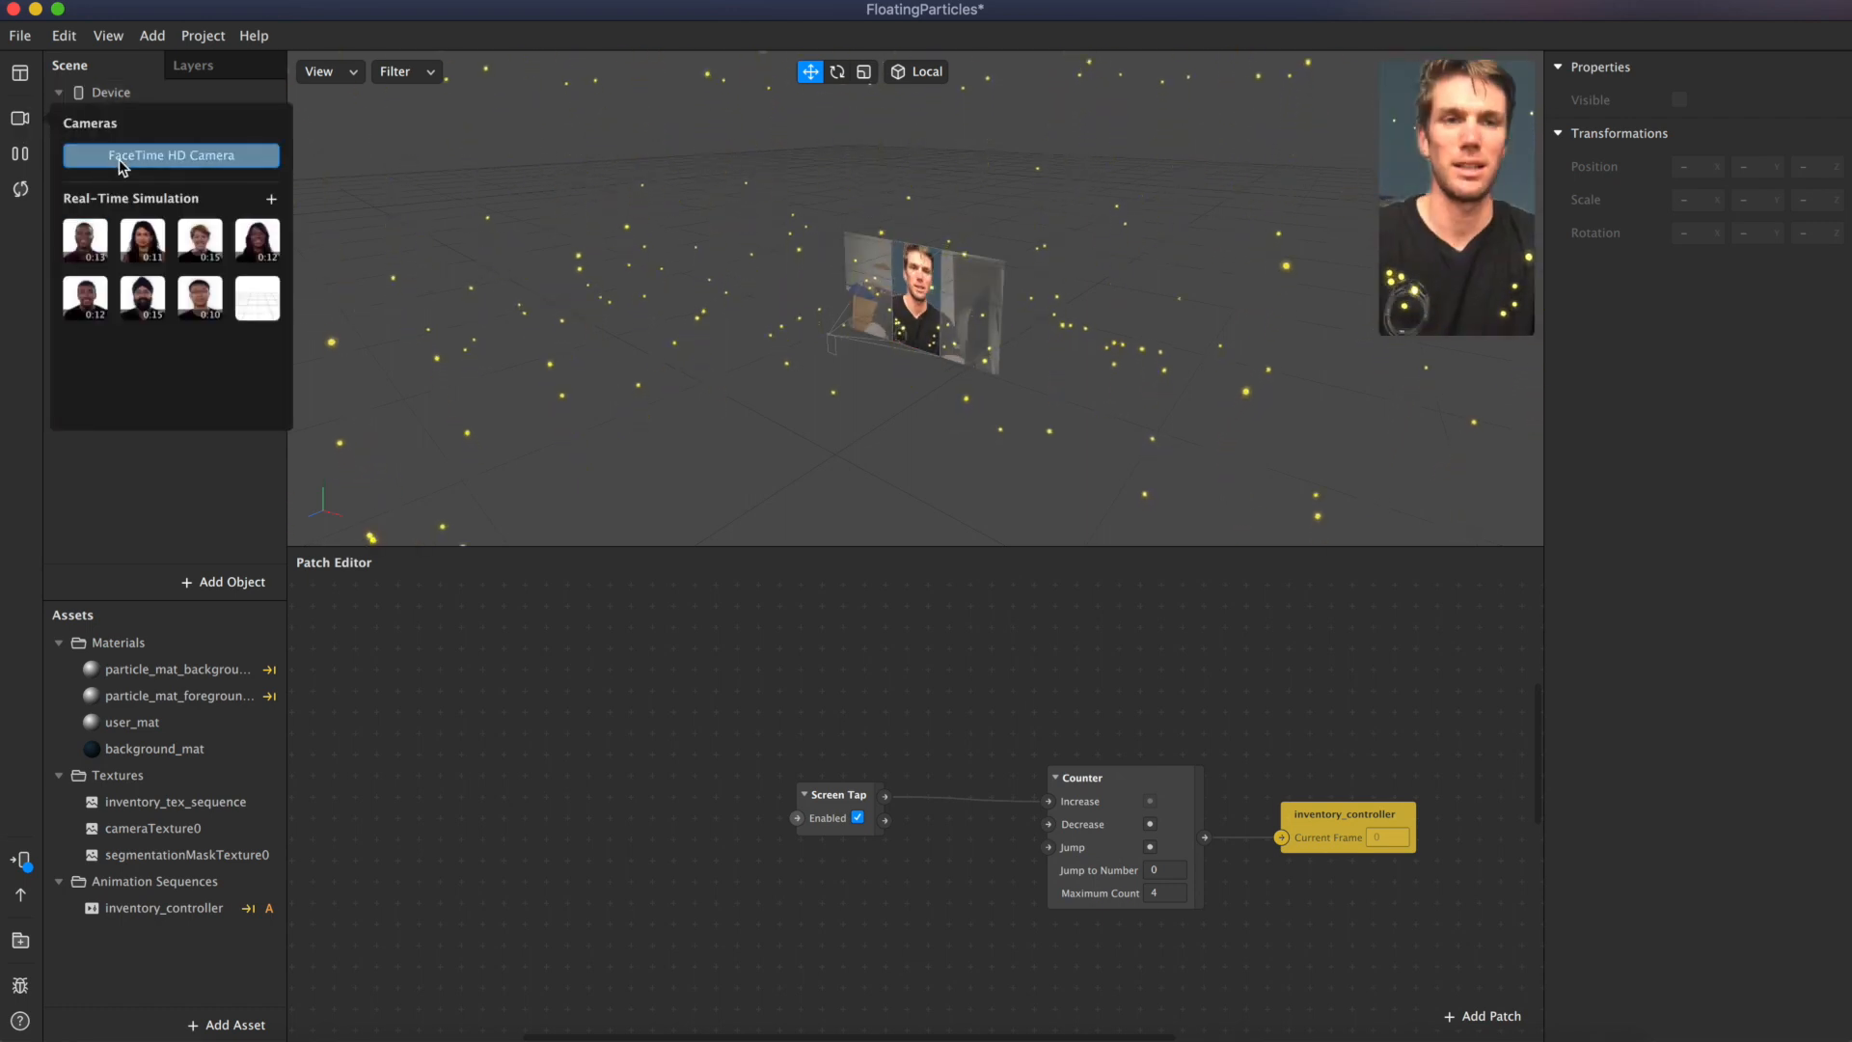
mouse_move(1492, 332)
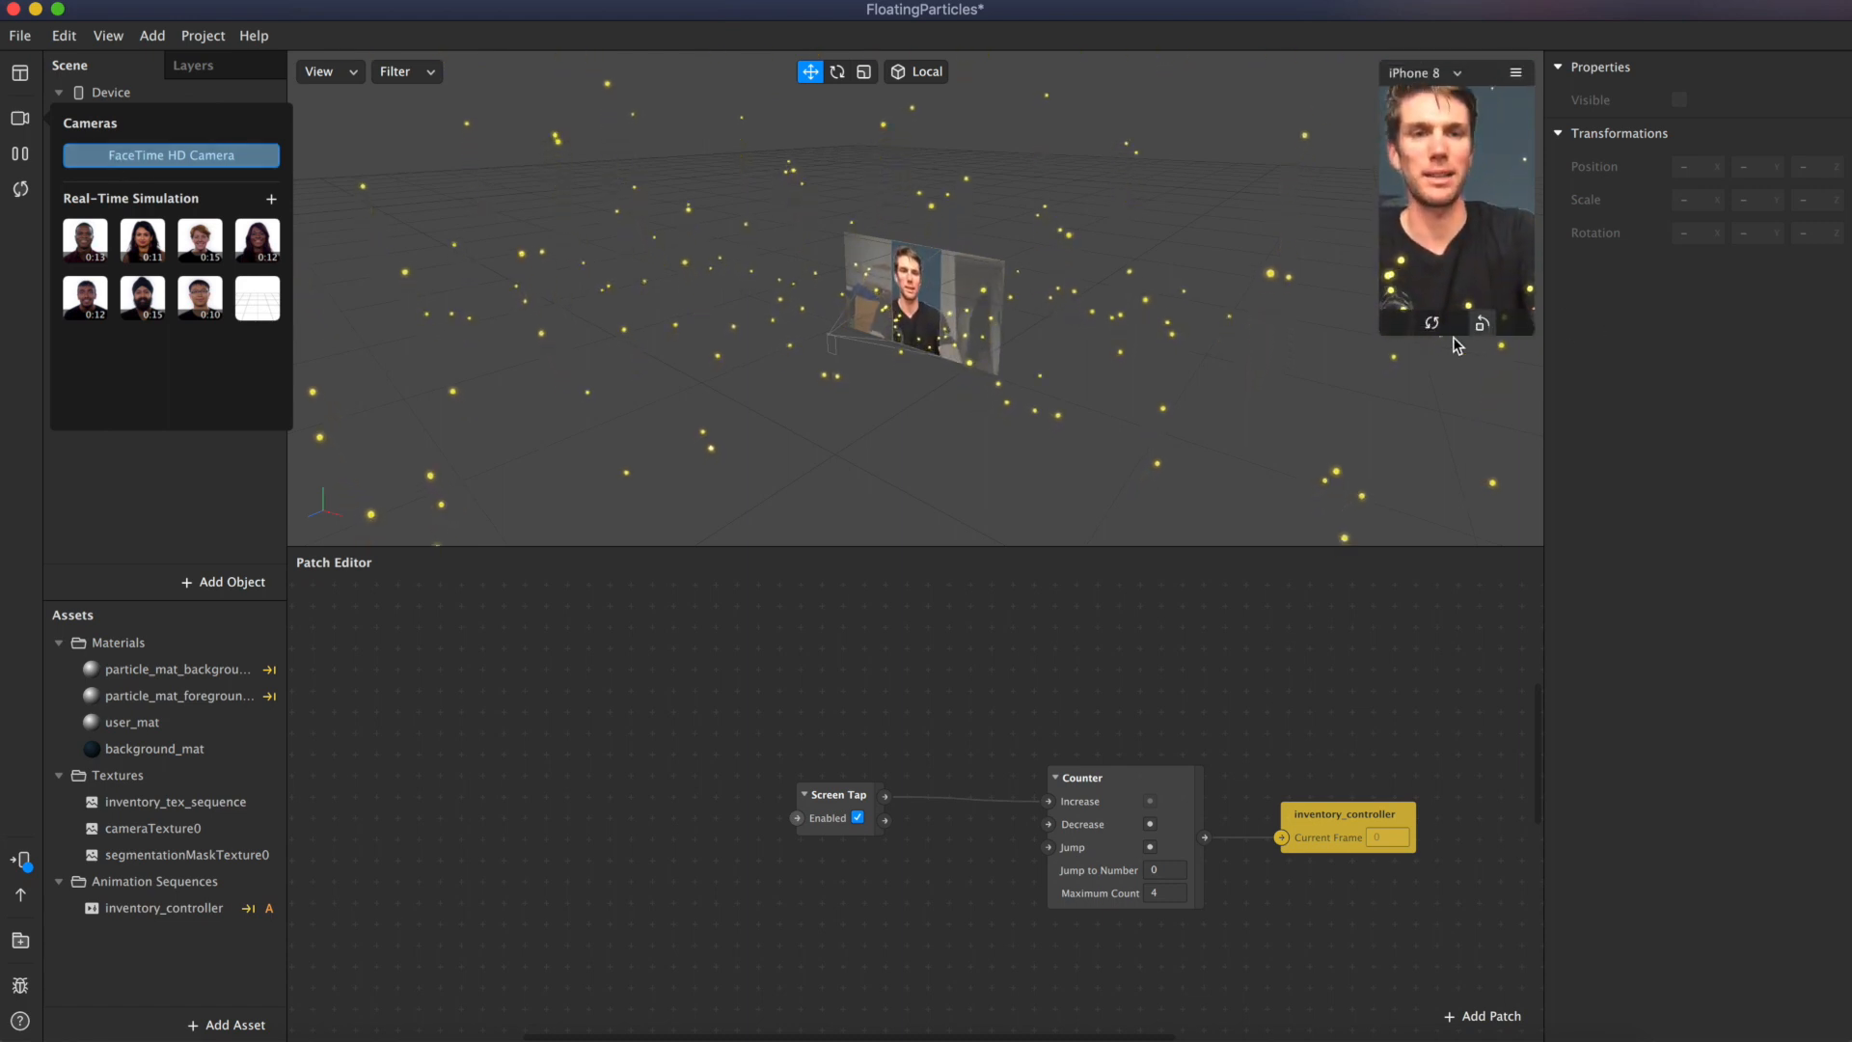
drag(1381, 327, 1217, 465)
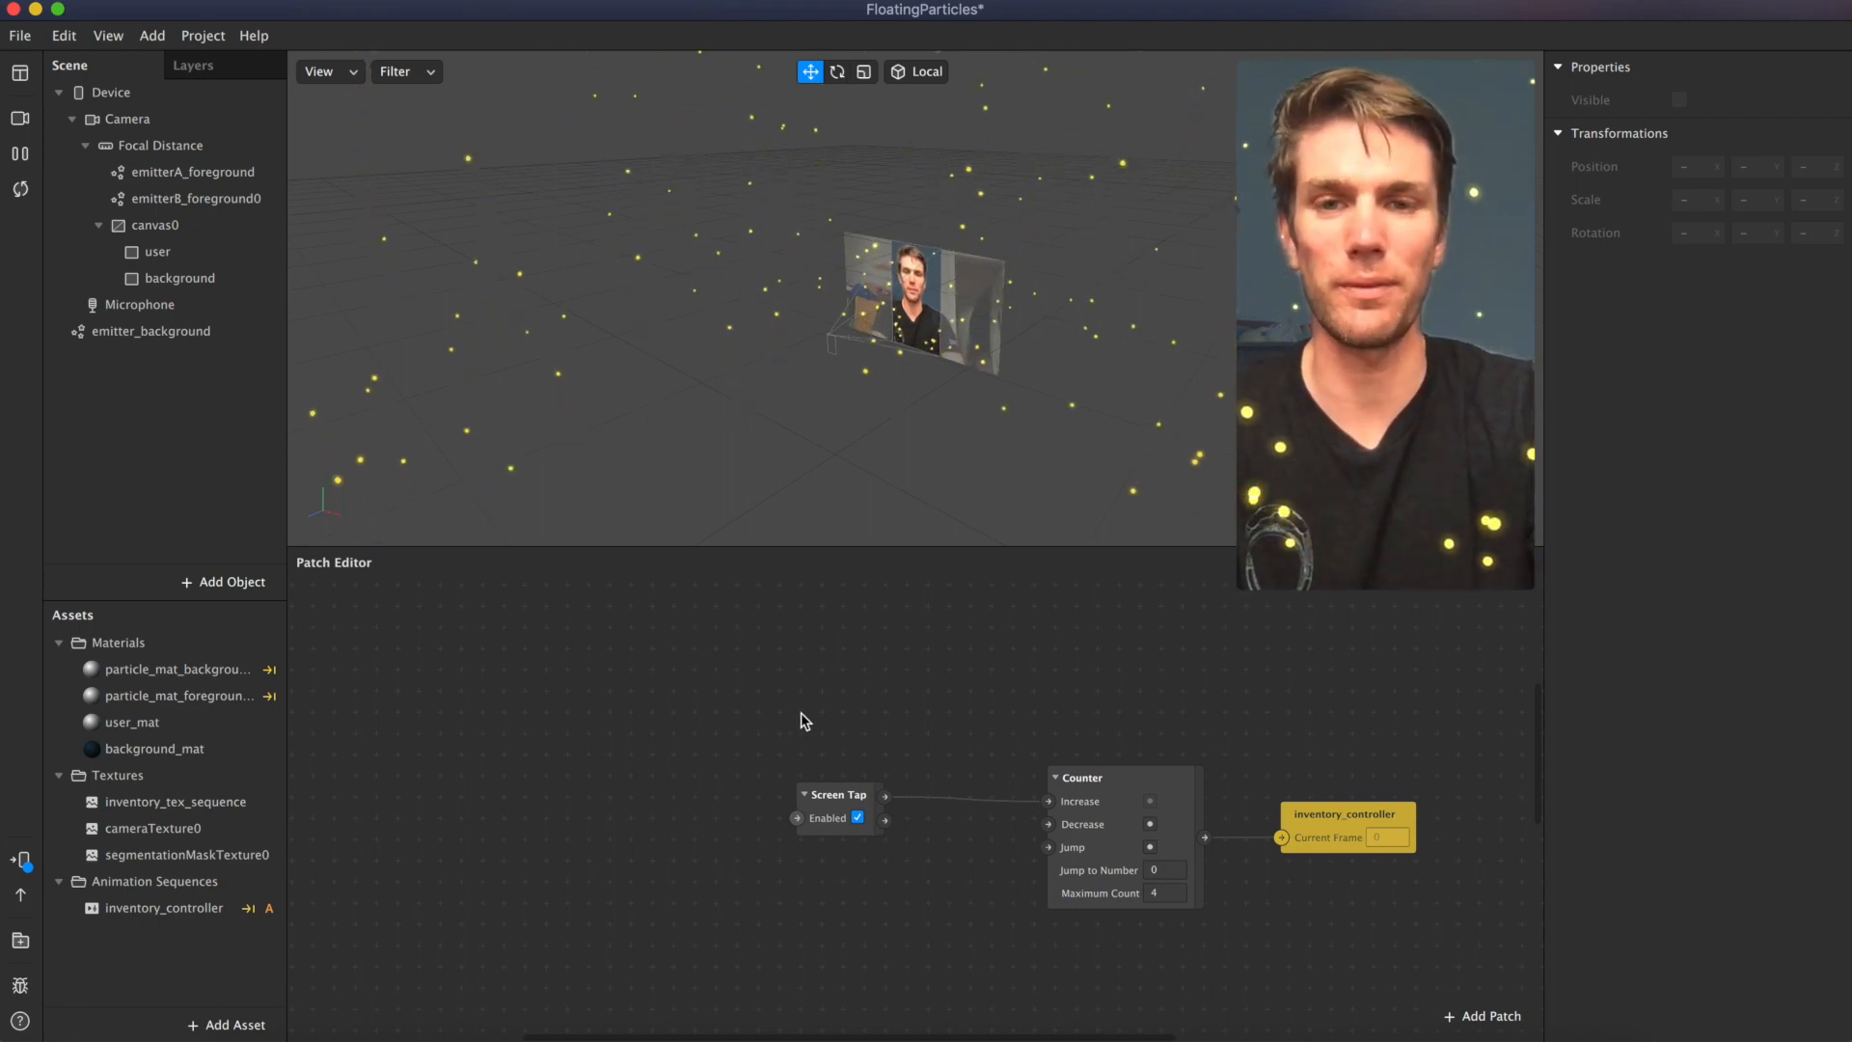
Step: Switch to the browser to look at the orange Autumn leaf icon on icons8.com, and return to the Spark AR Studio project
key(ctrl+Right)
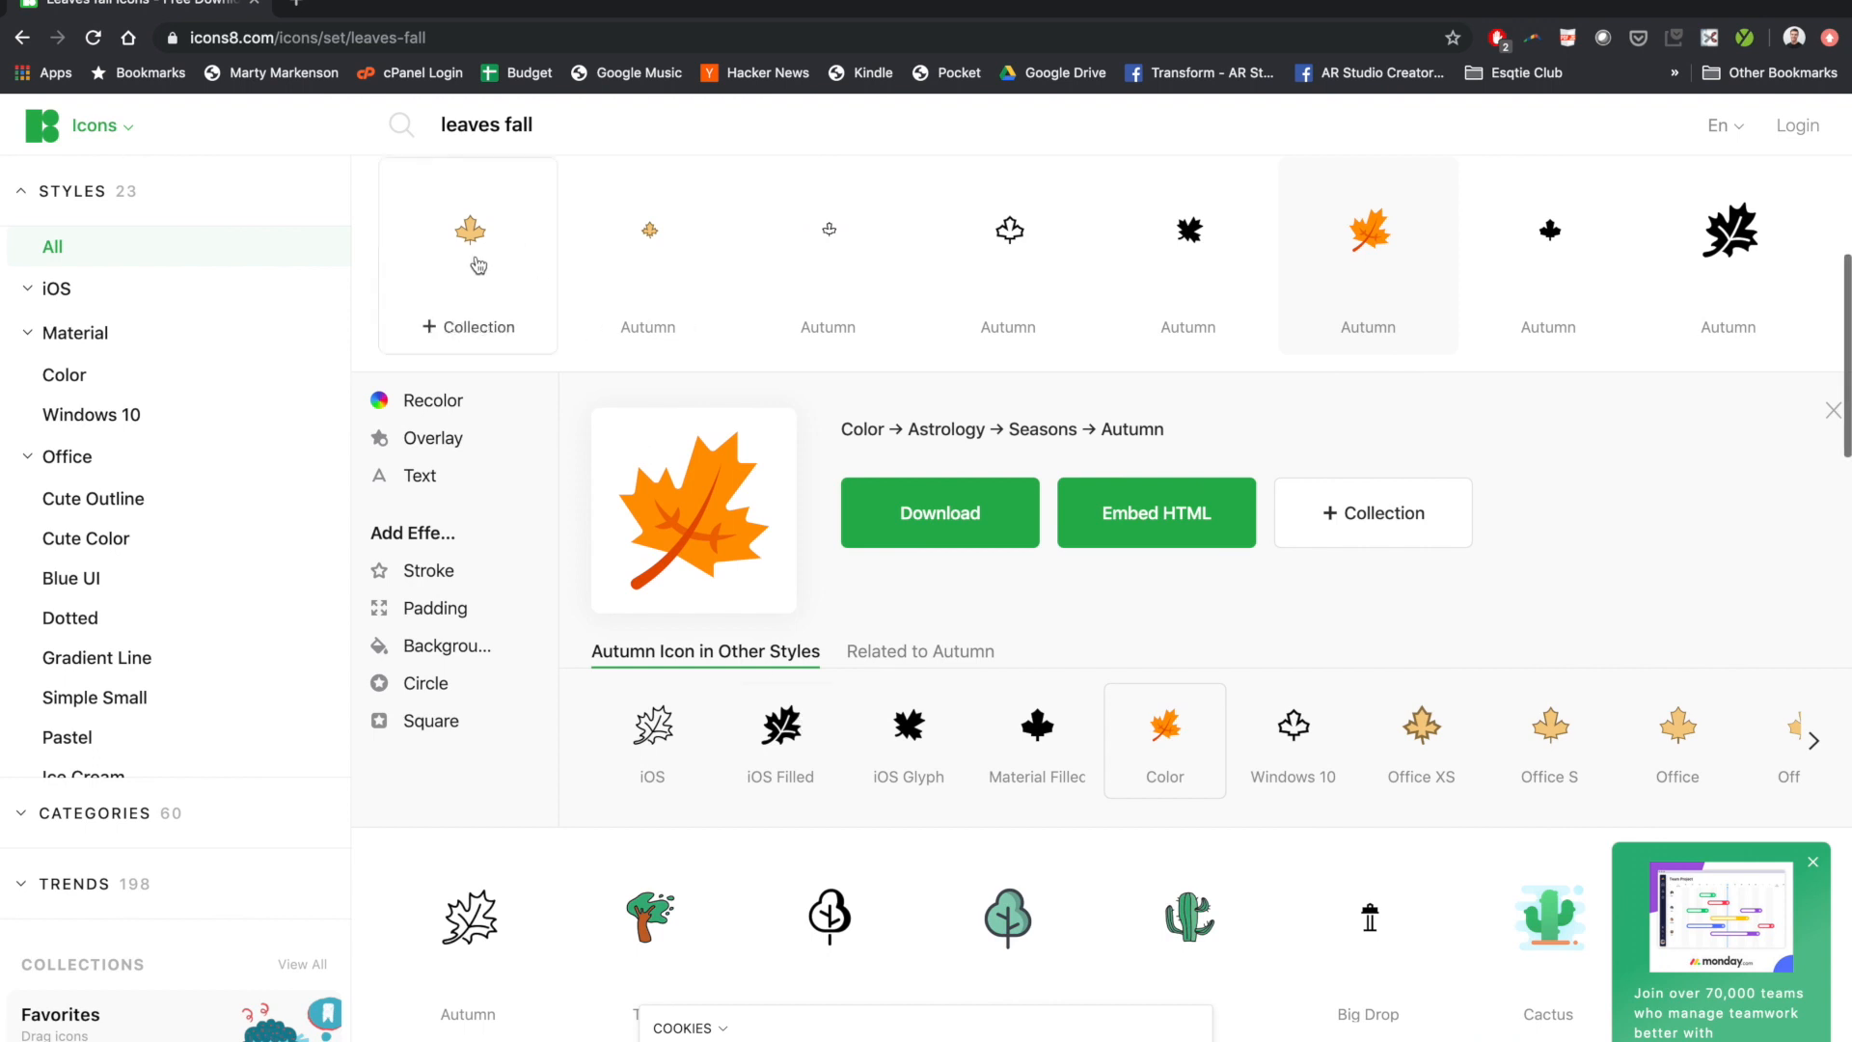
click(209, 42)
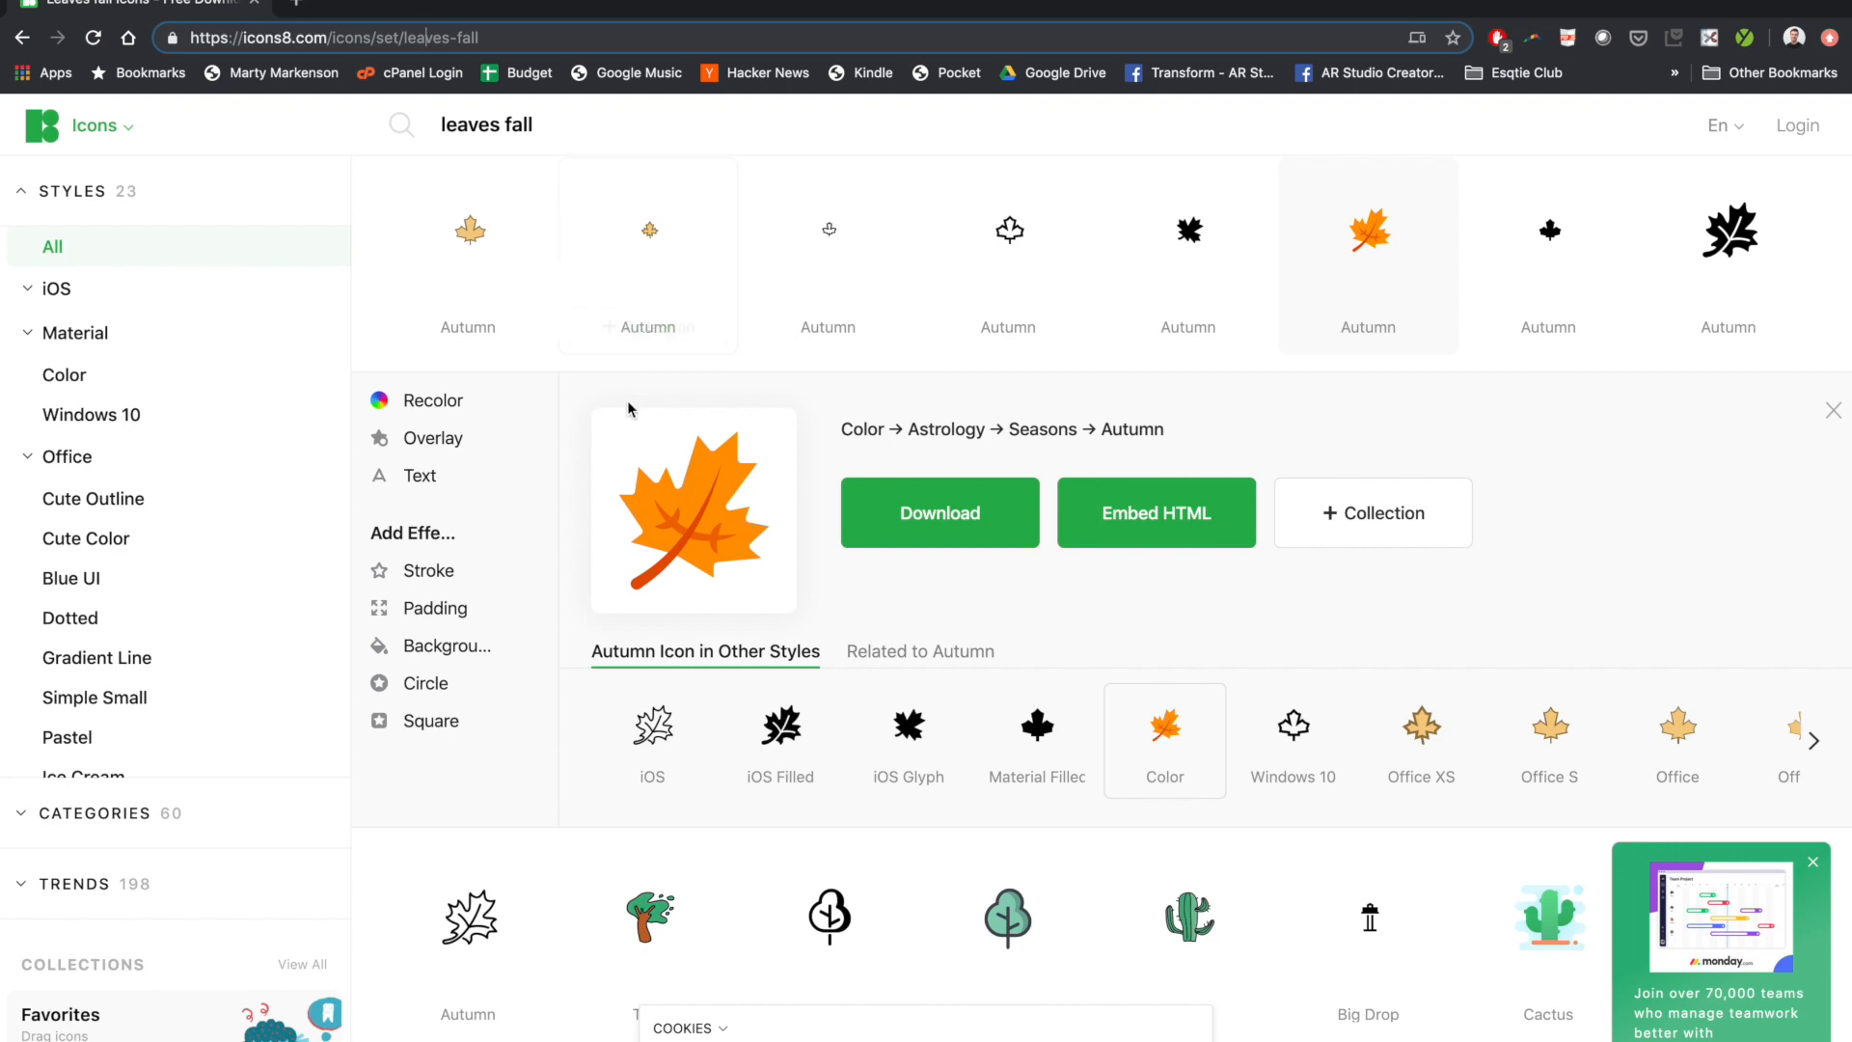
key(ctrl+Left)
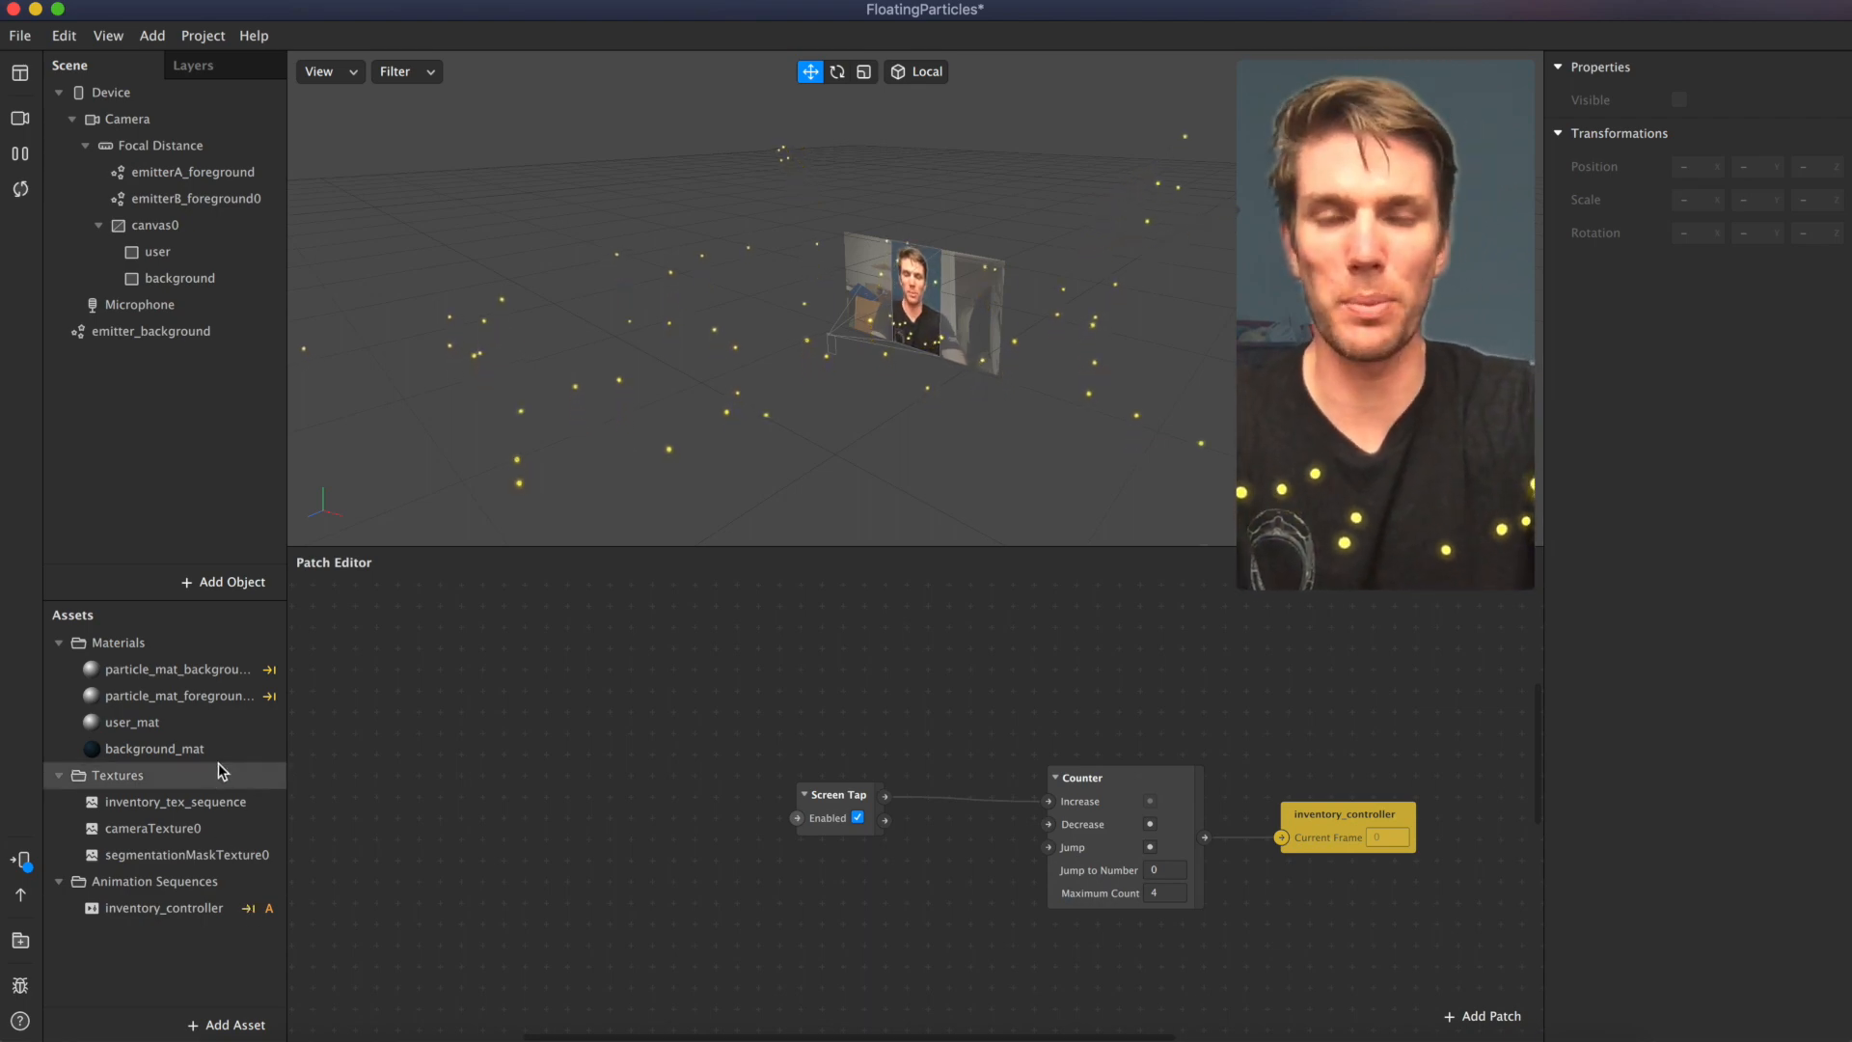
Step: Import the leaf image icons8-autumn-96.png from the computer's Assets folder as a texture
click(234, 1024)
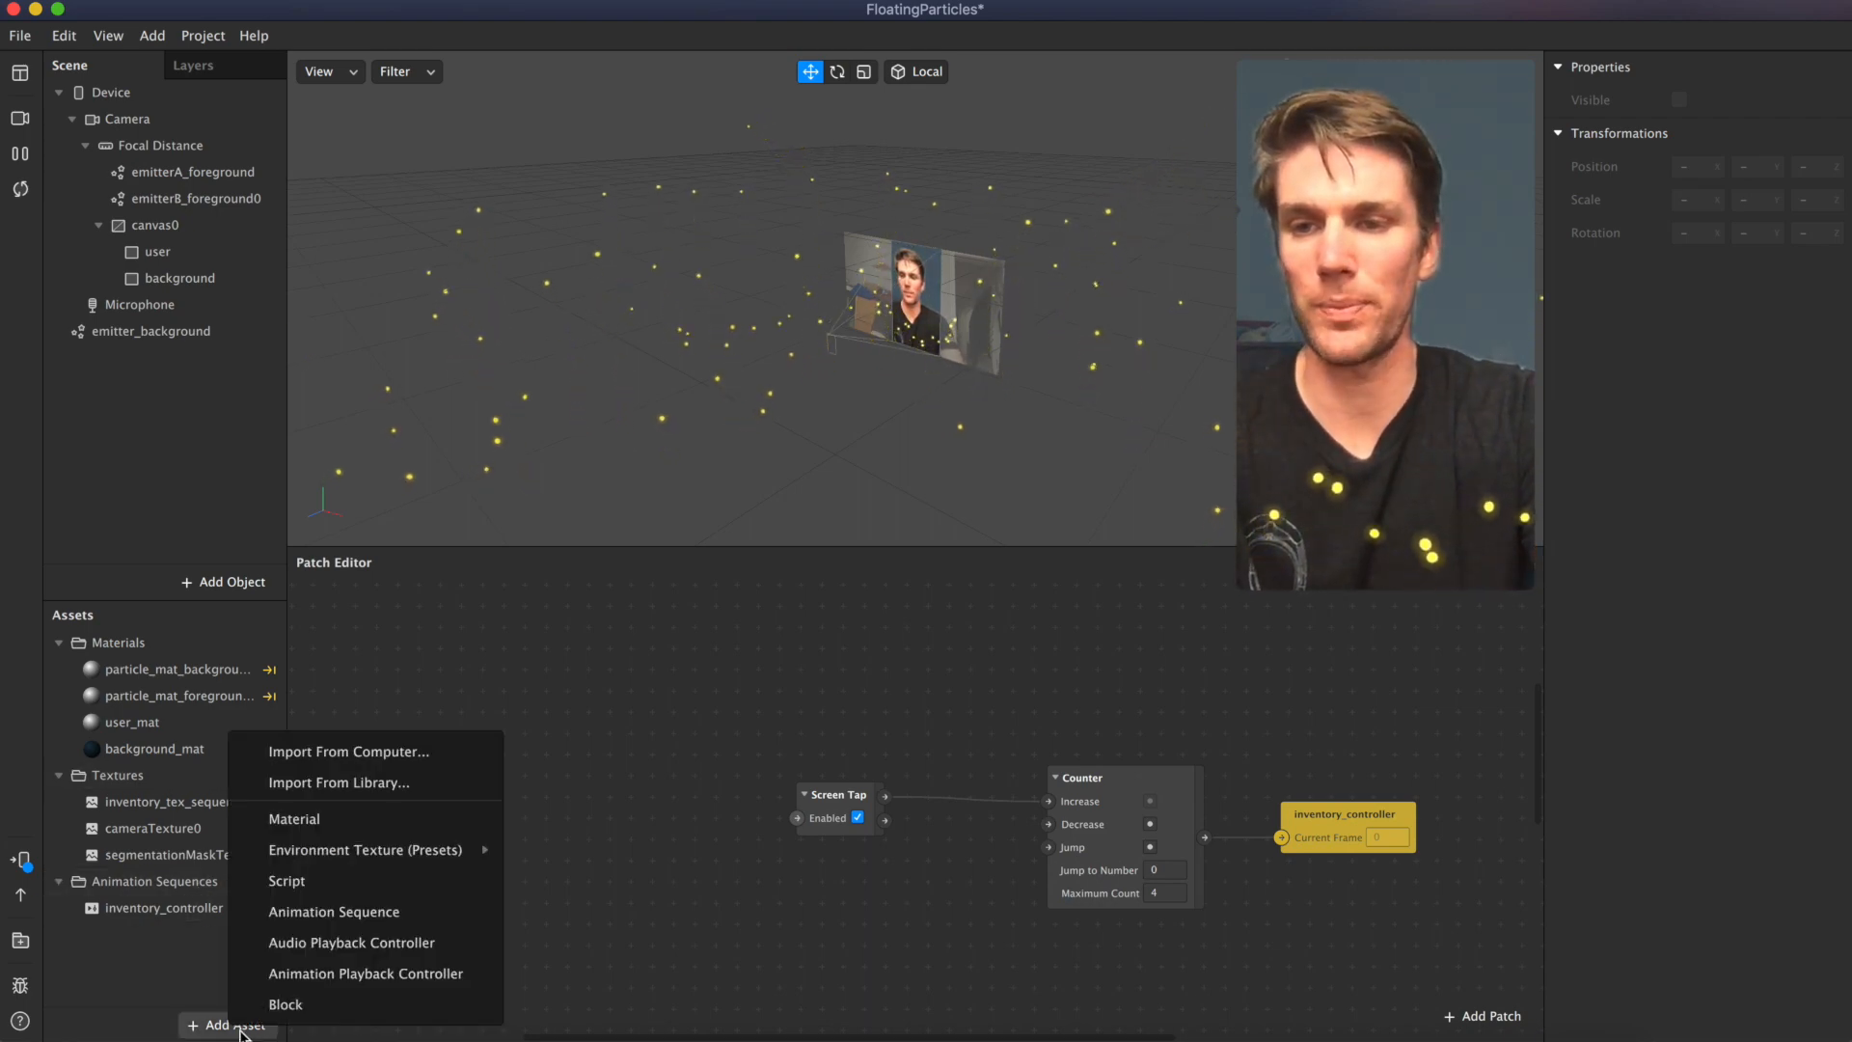
click(392, 761)
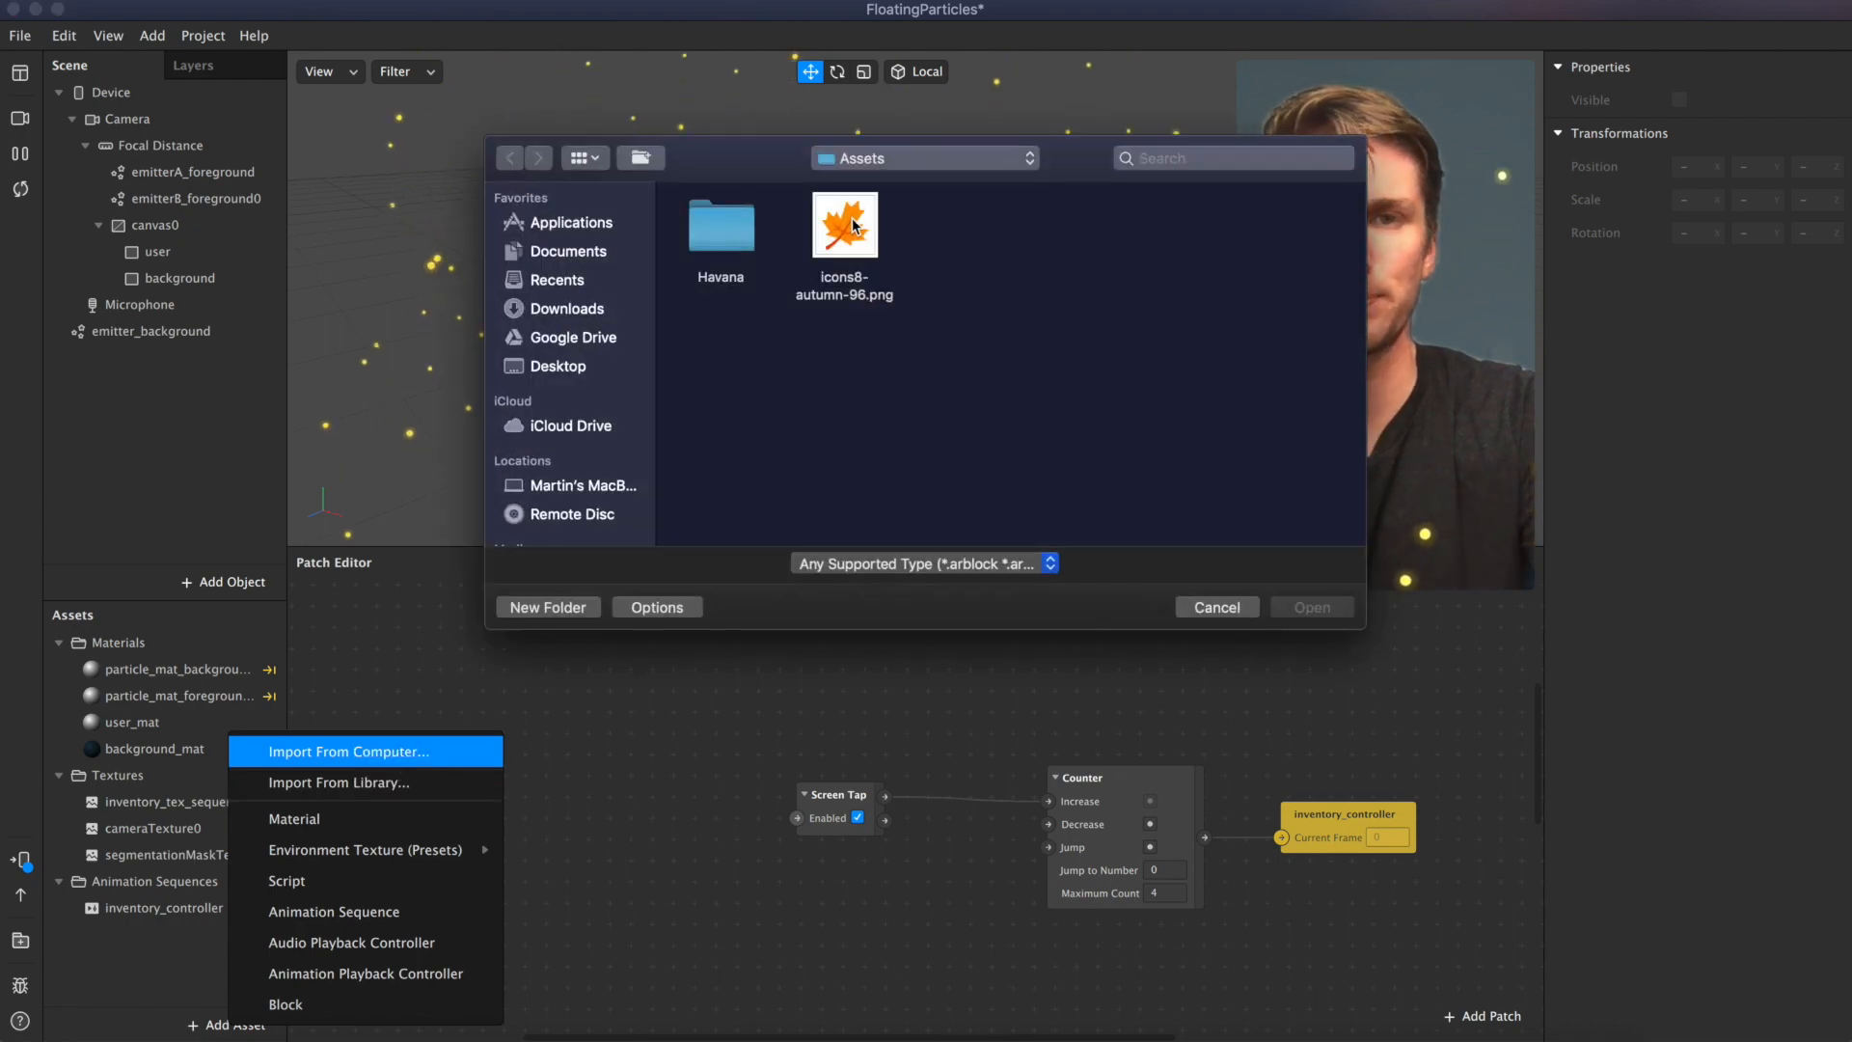
click(854, 226)
key(Return)
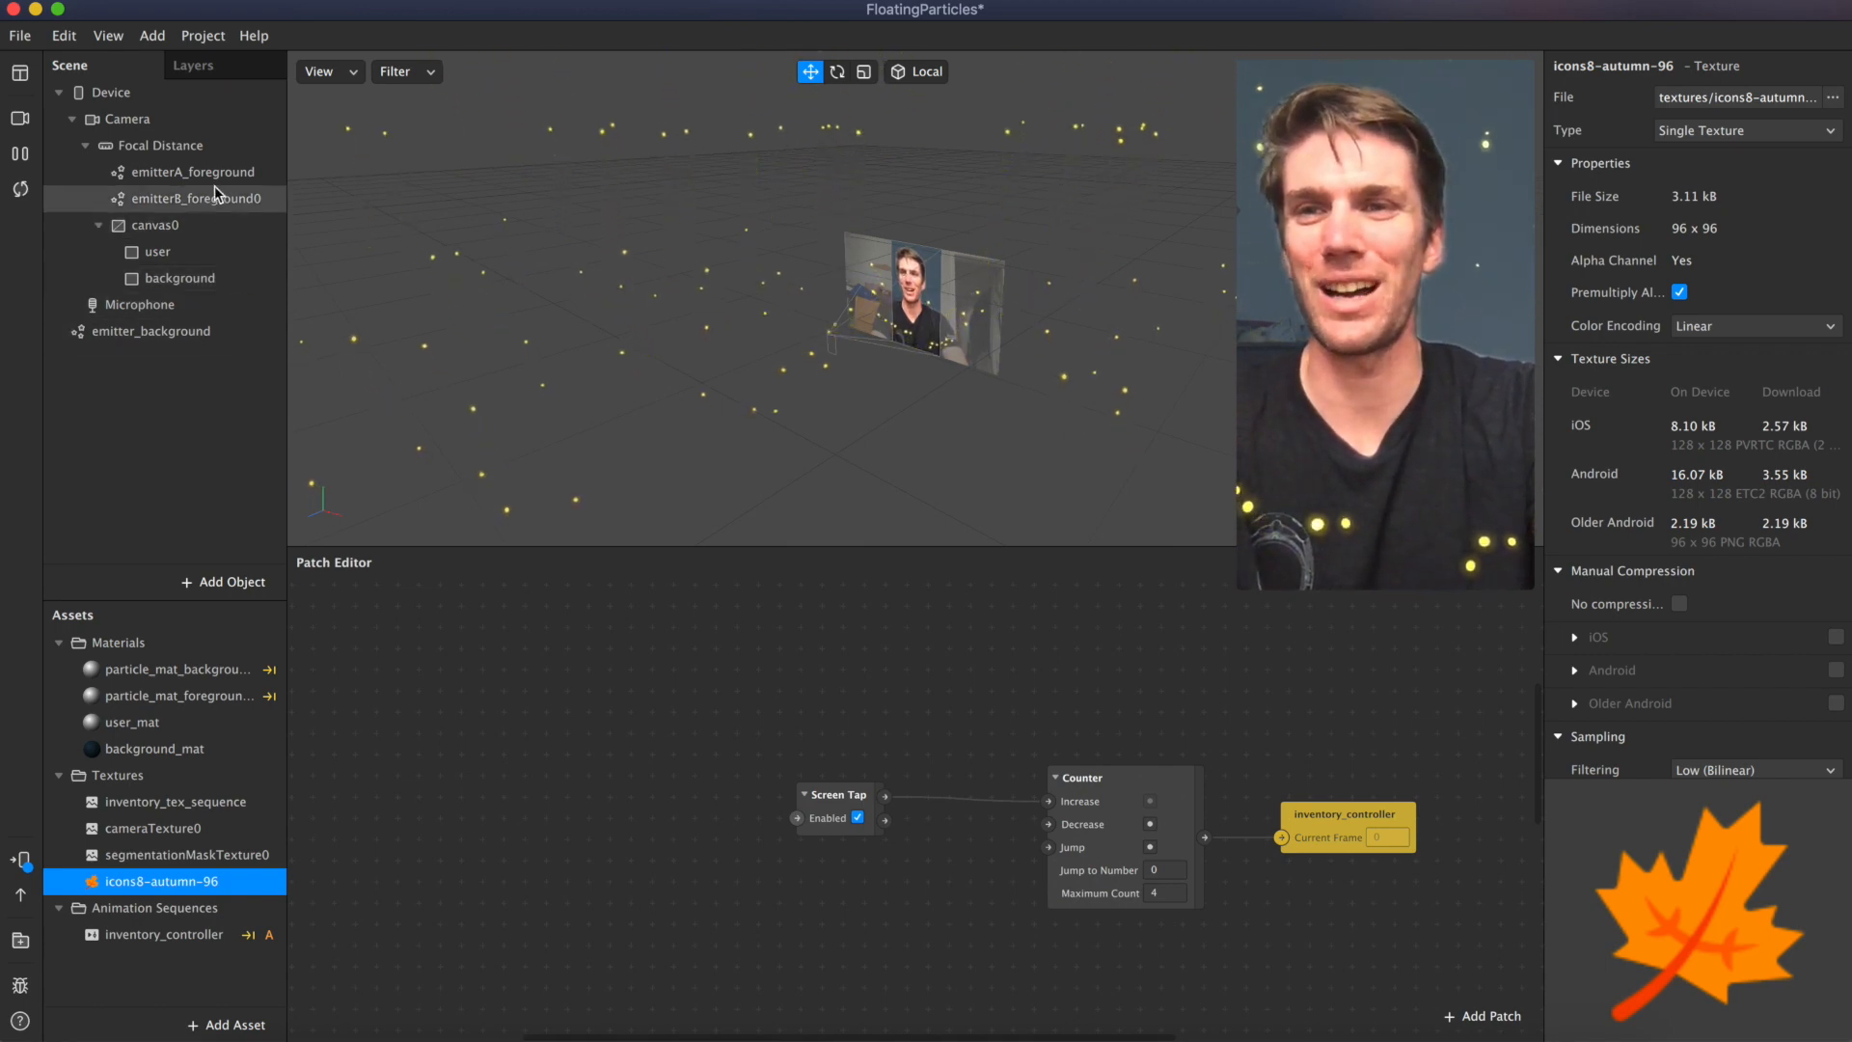
Step: Replace the material of the emitter_background particle system with a newly created one
click(185, 332)
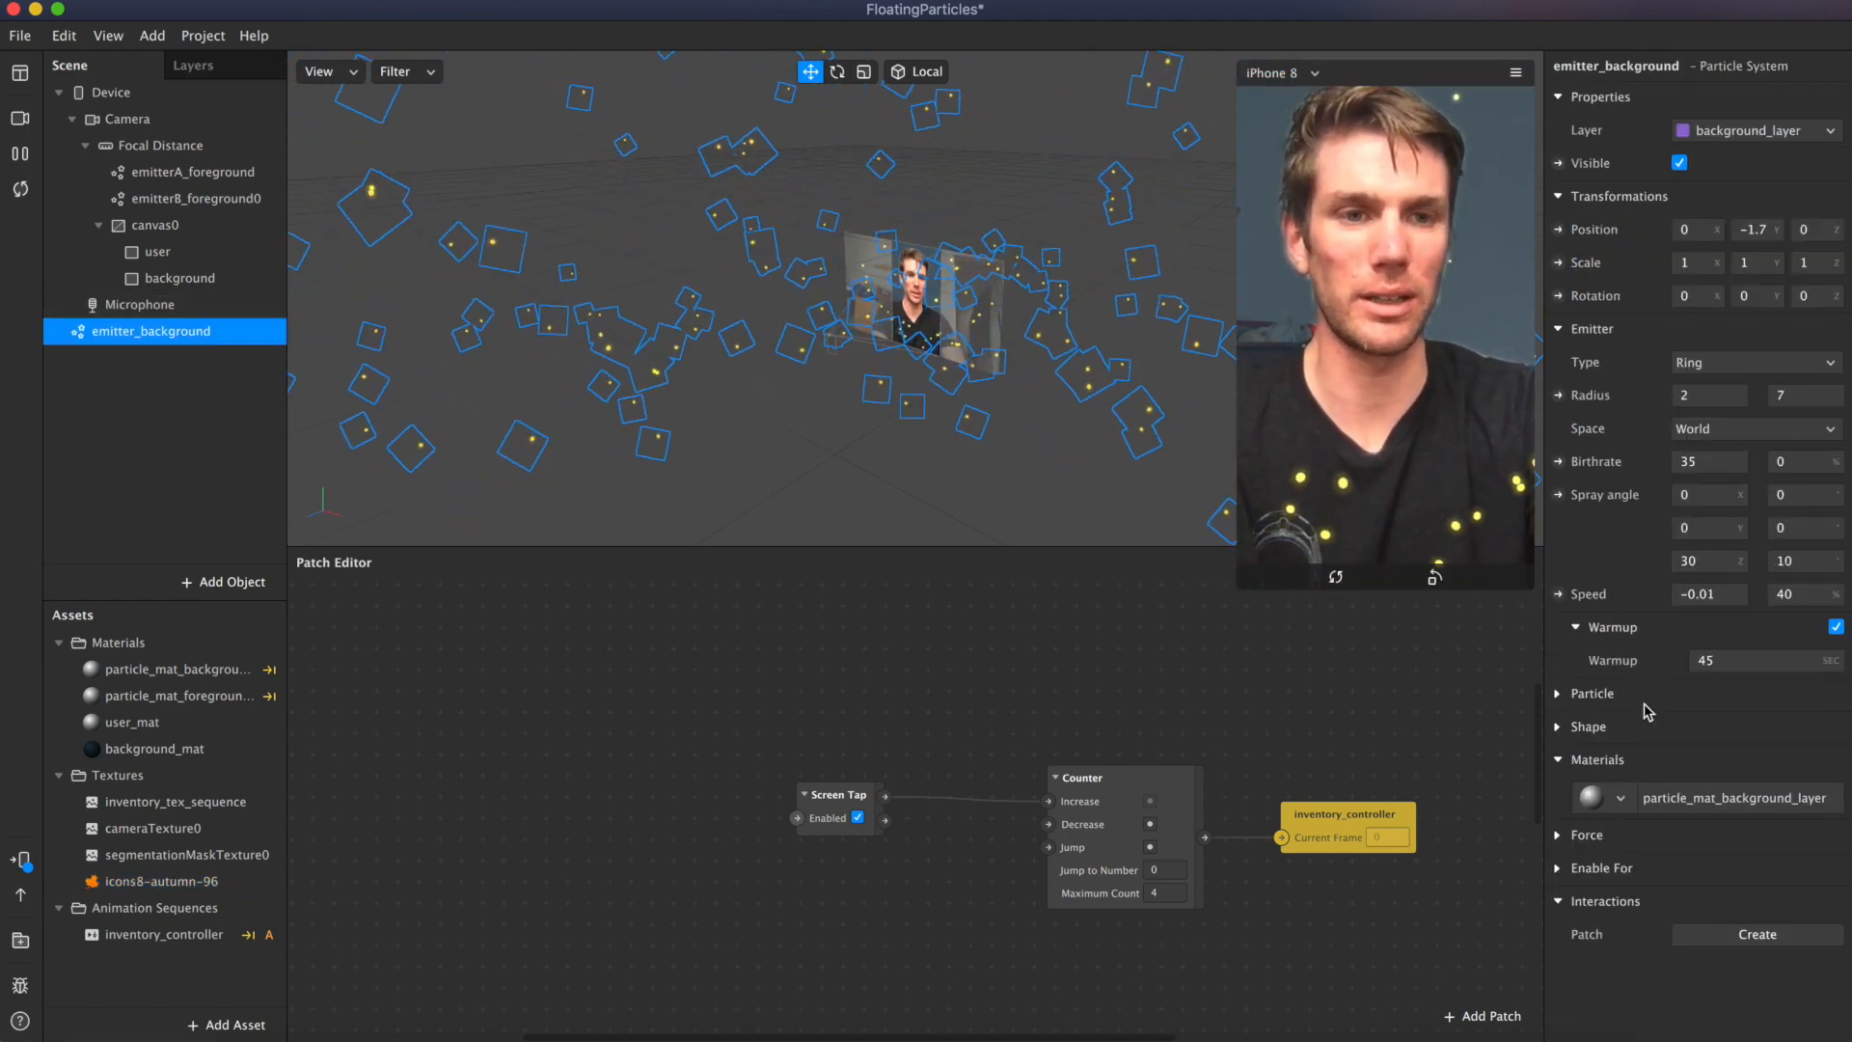
click(1627, 802)
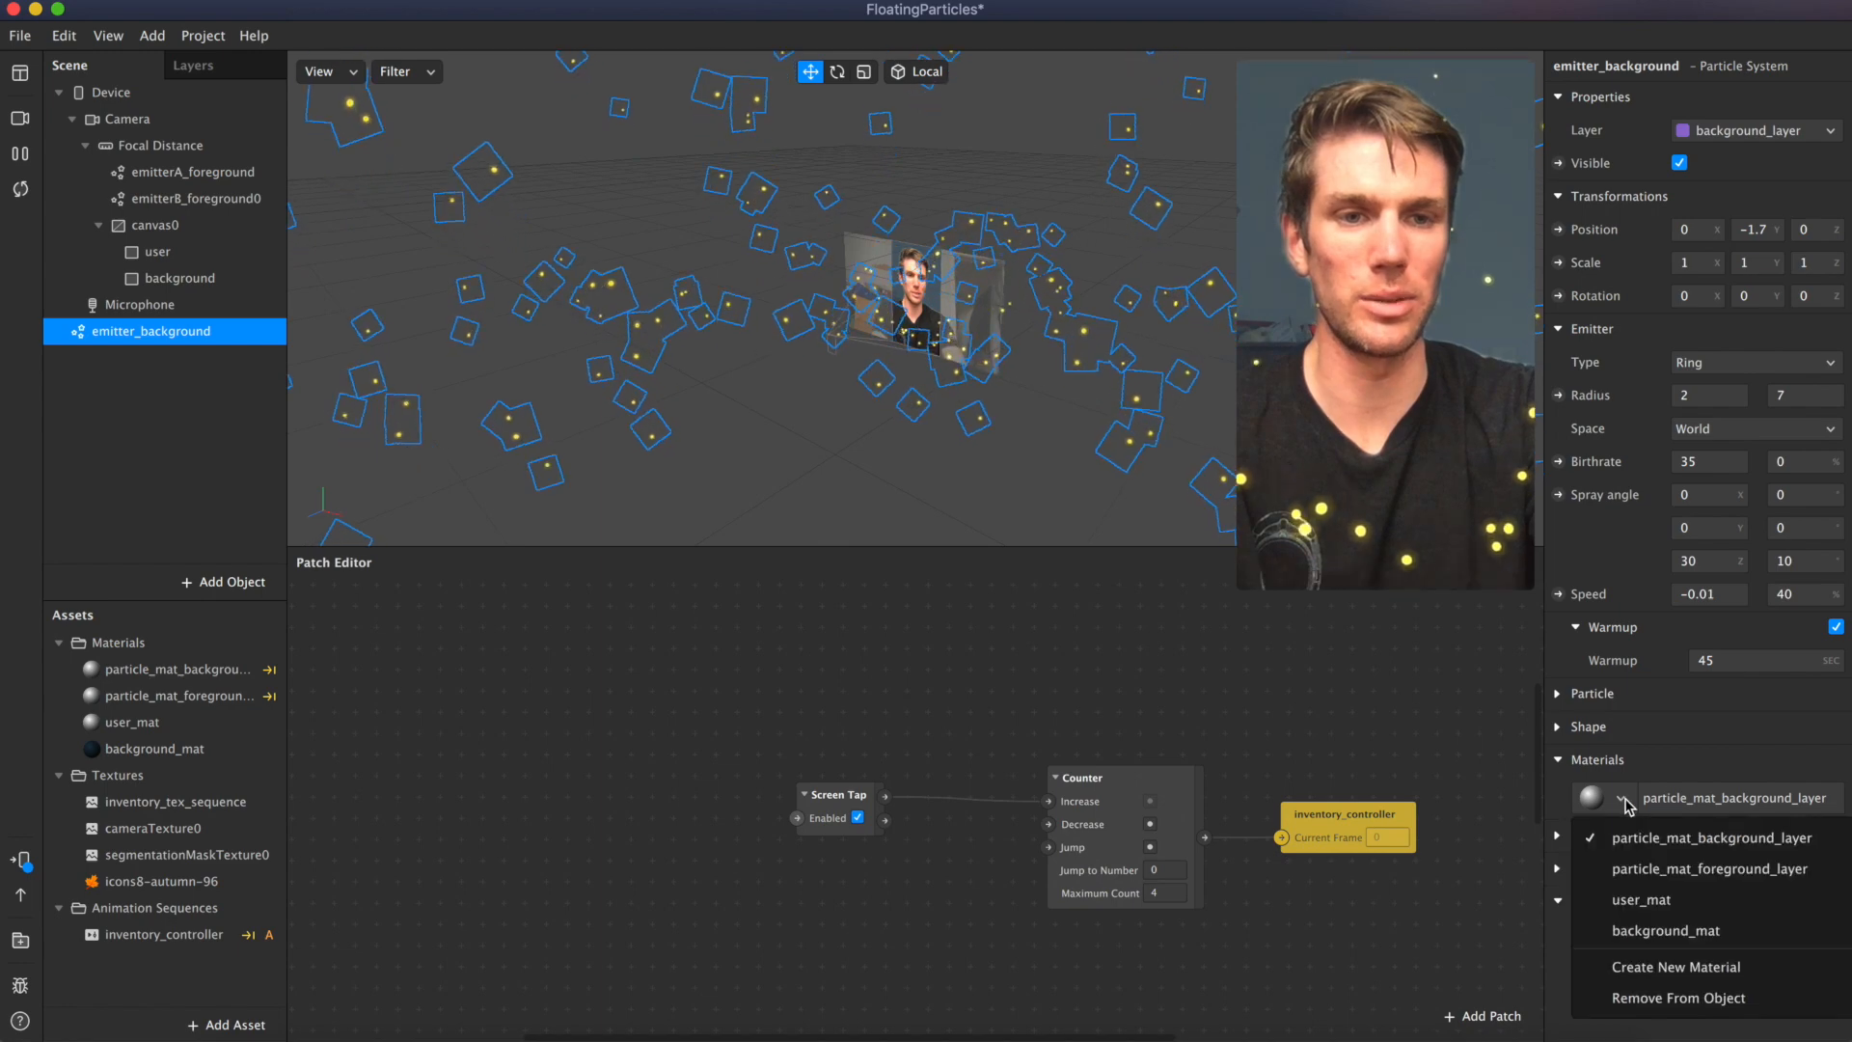
click(1623, 965)
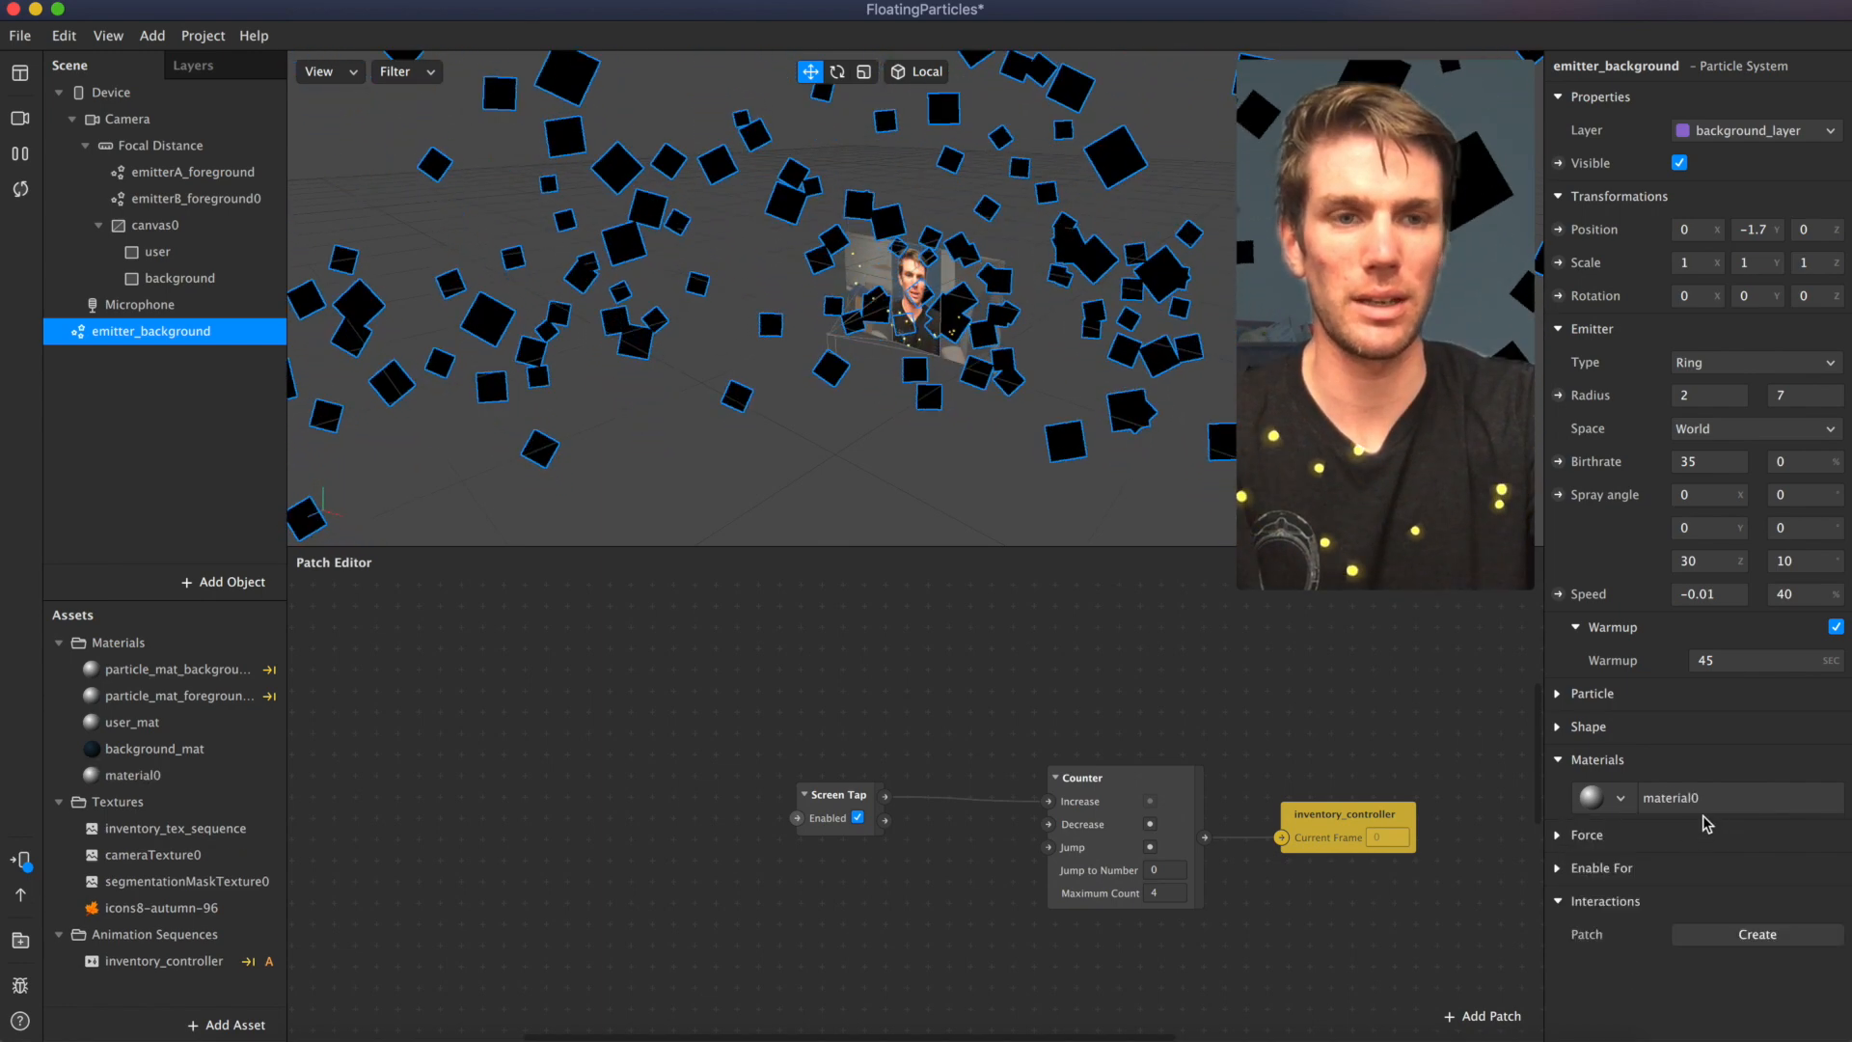
Step: Rename the background emitter's new material to red_leaves
click(1683, 798)
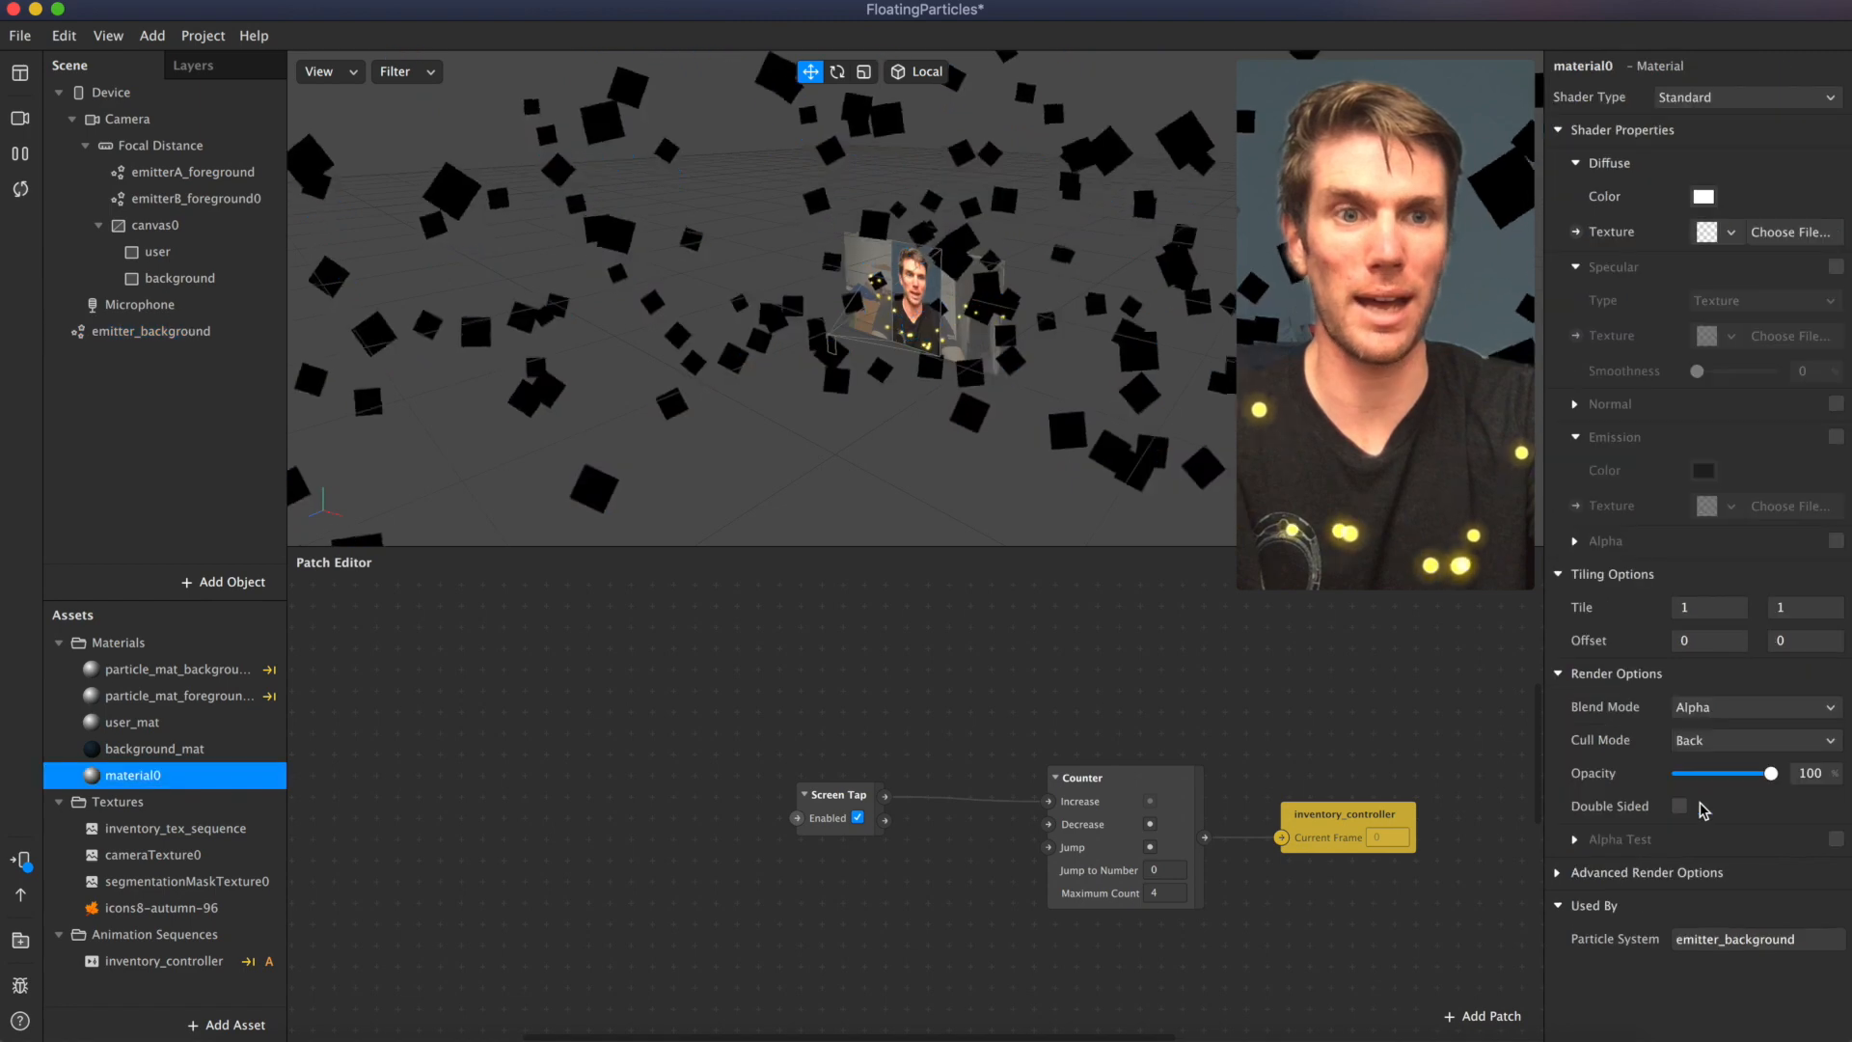
double_click(1583, 66)
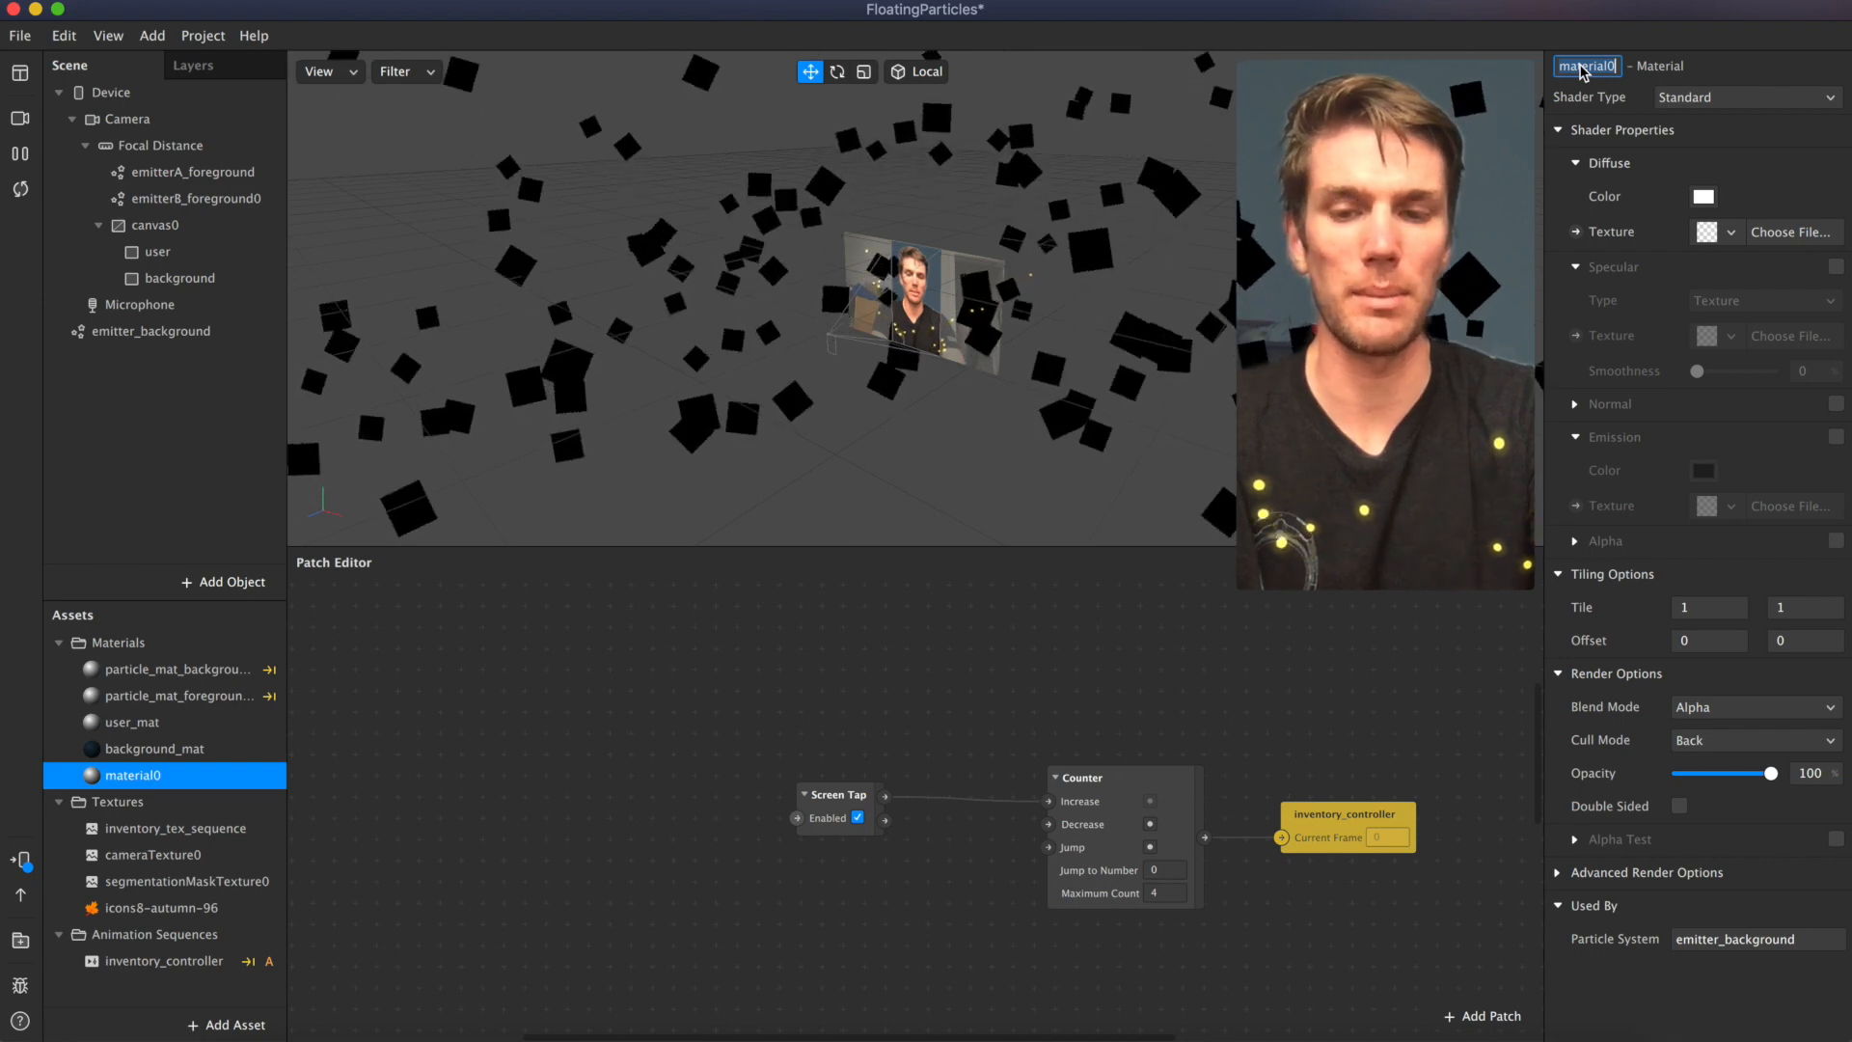
text(redLeaves)
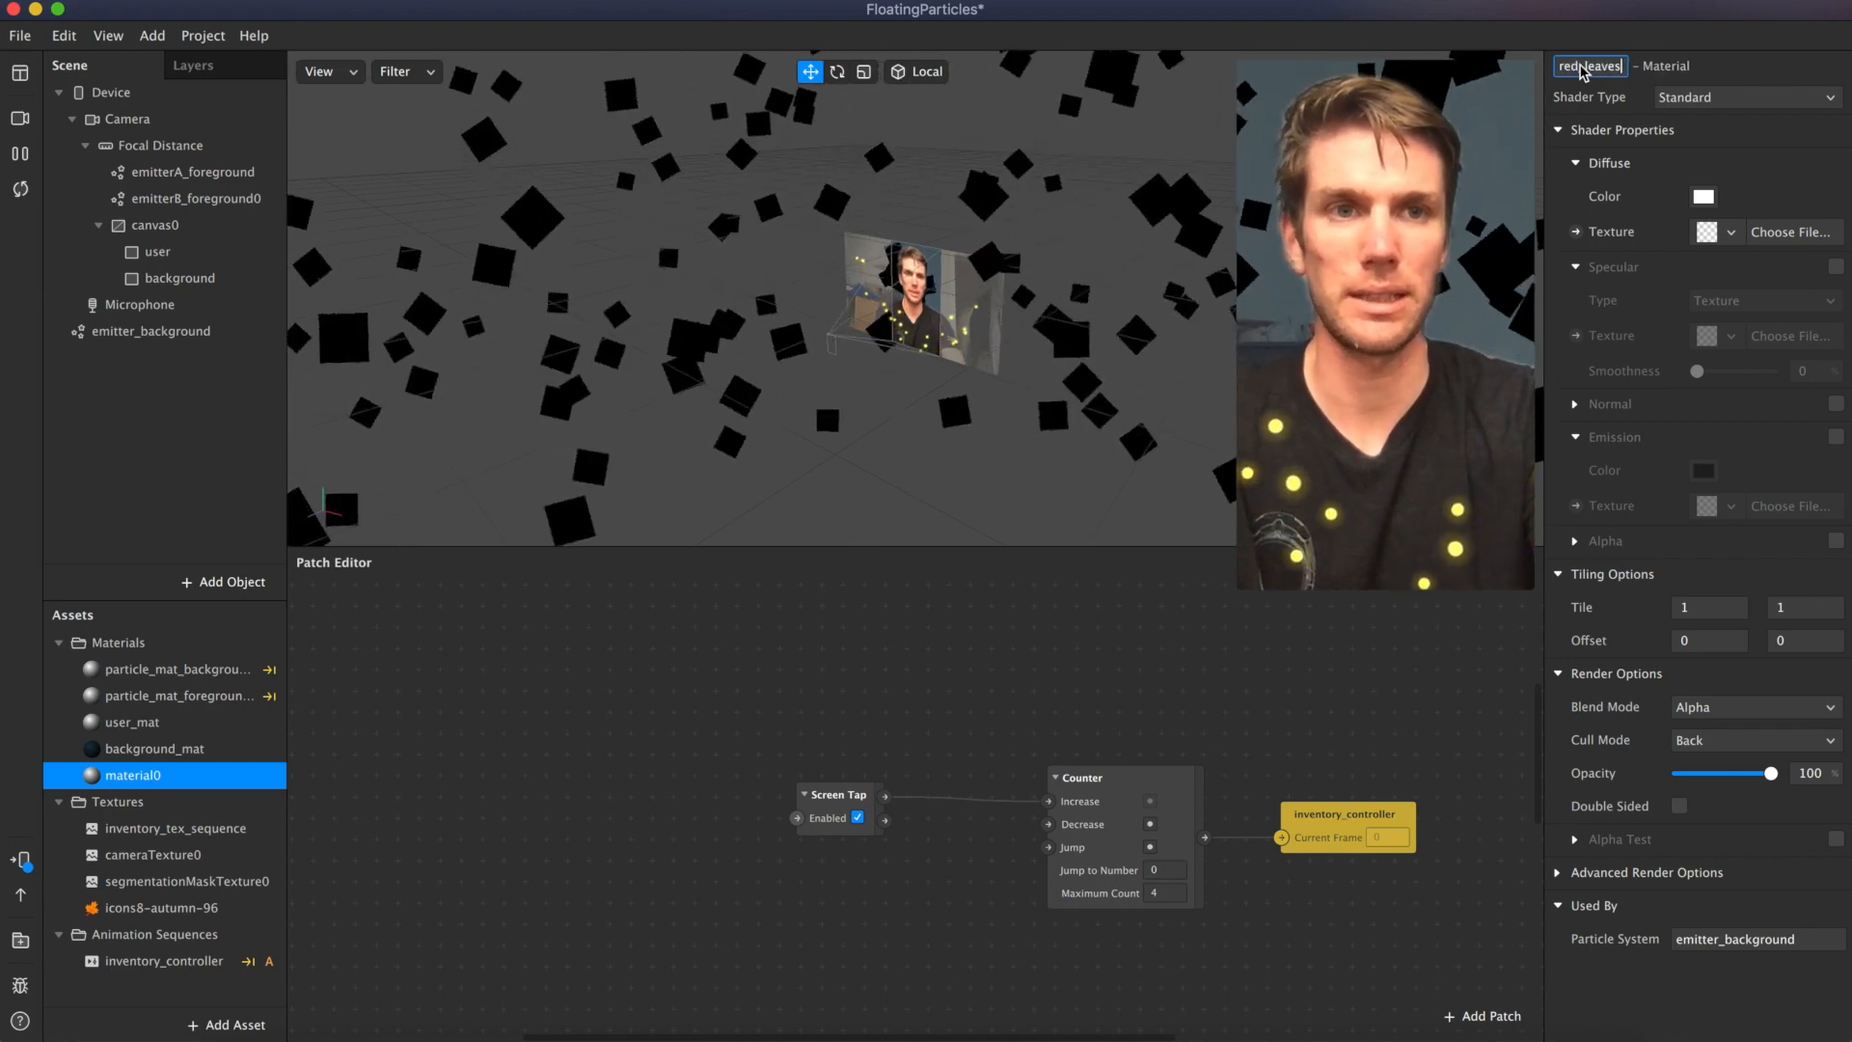
click(1582, 66)
text(_)
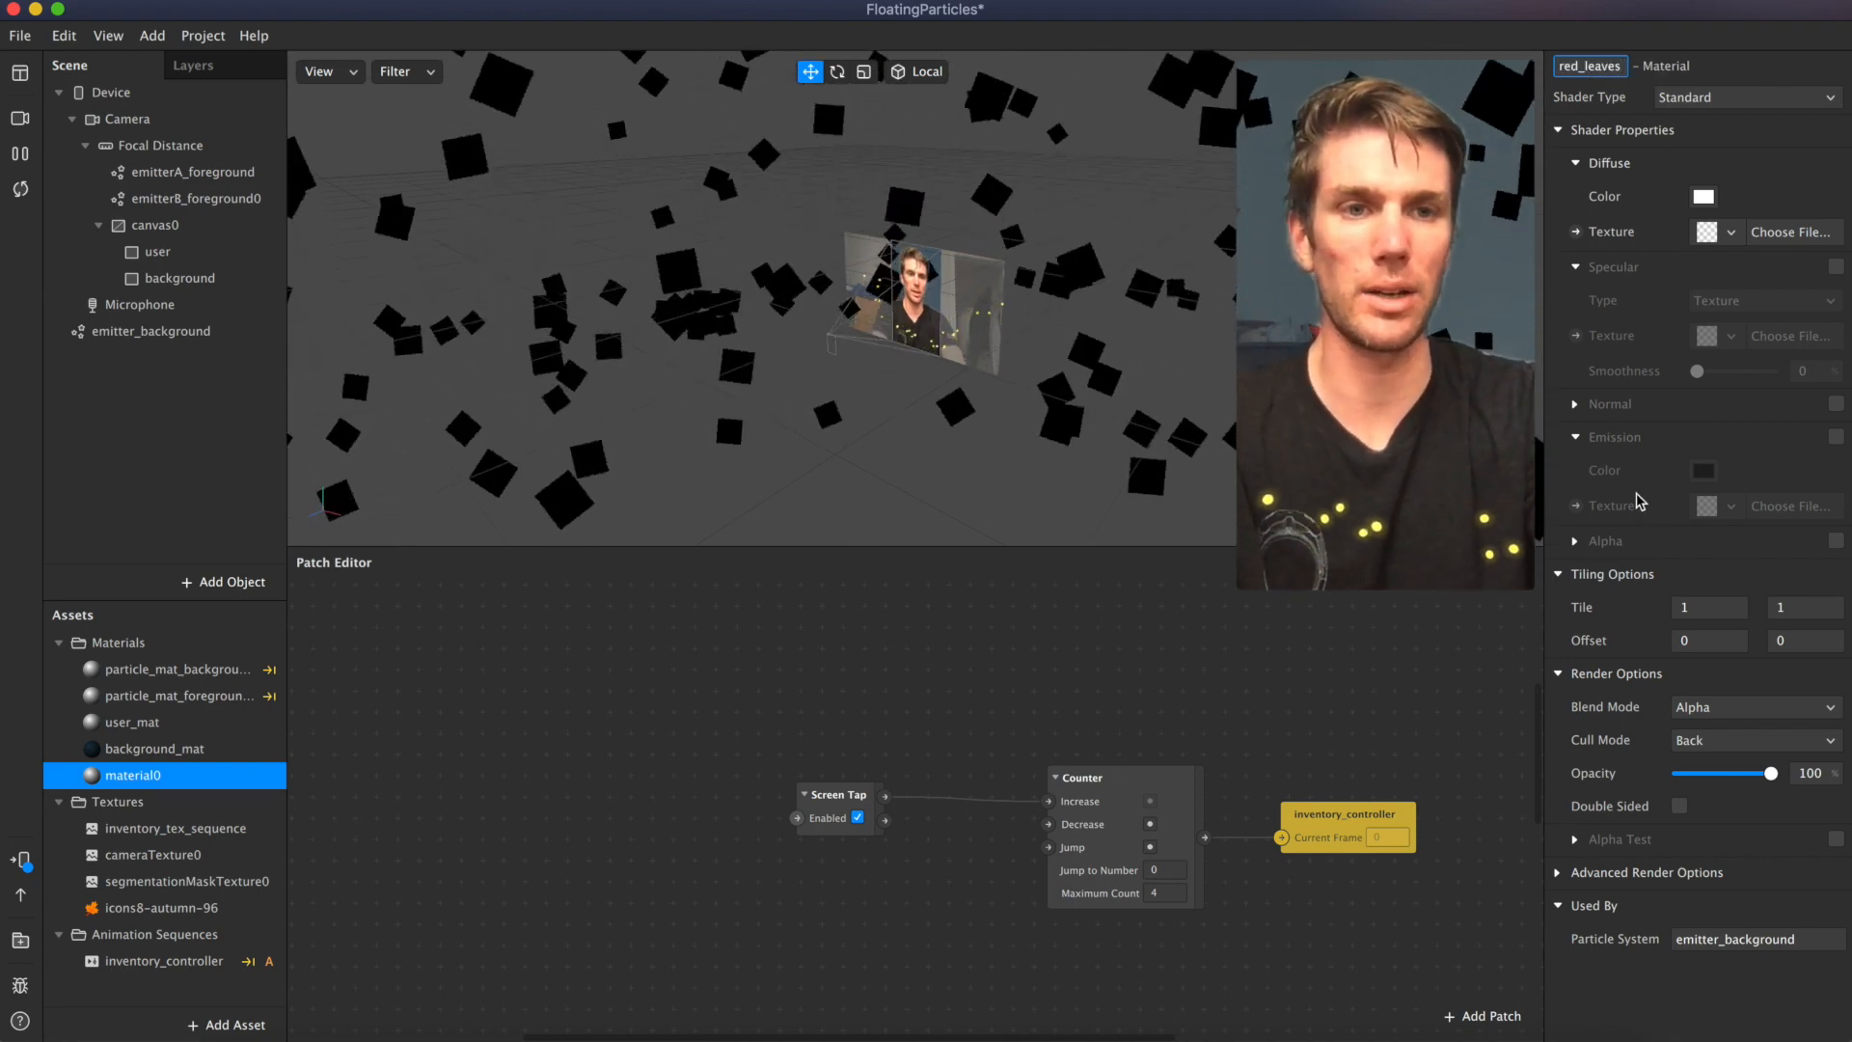
Step: Give the red_leaves material the icons8-autumn-96 texture and change its shader type to Flat
click(1724, 232)
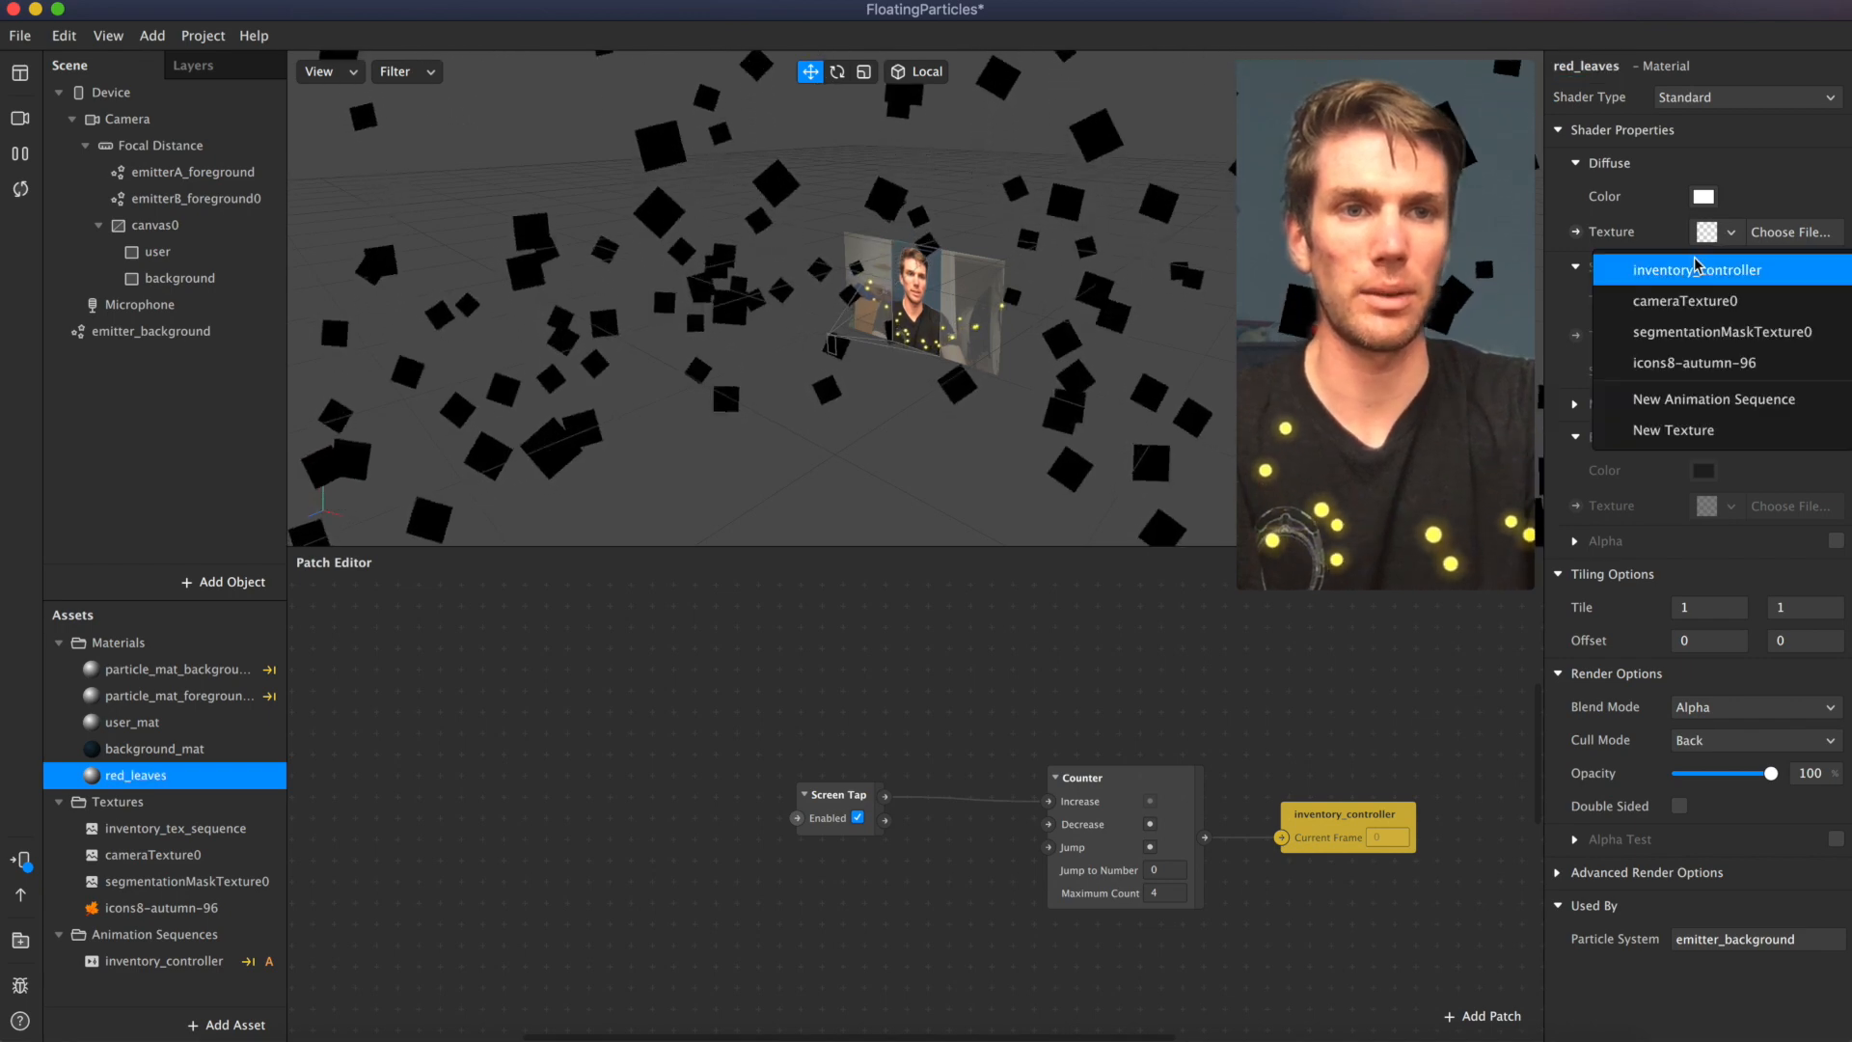
click(1678, 363)
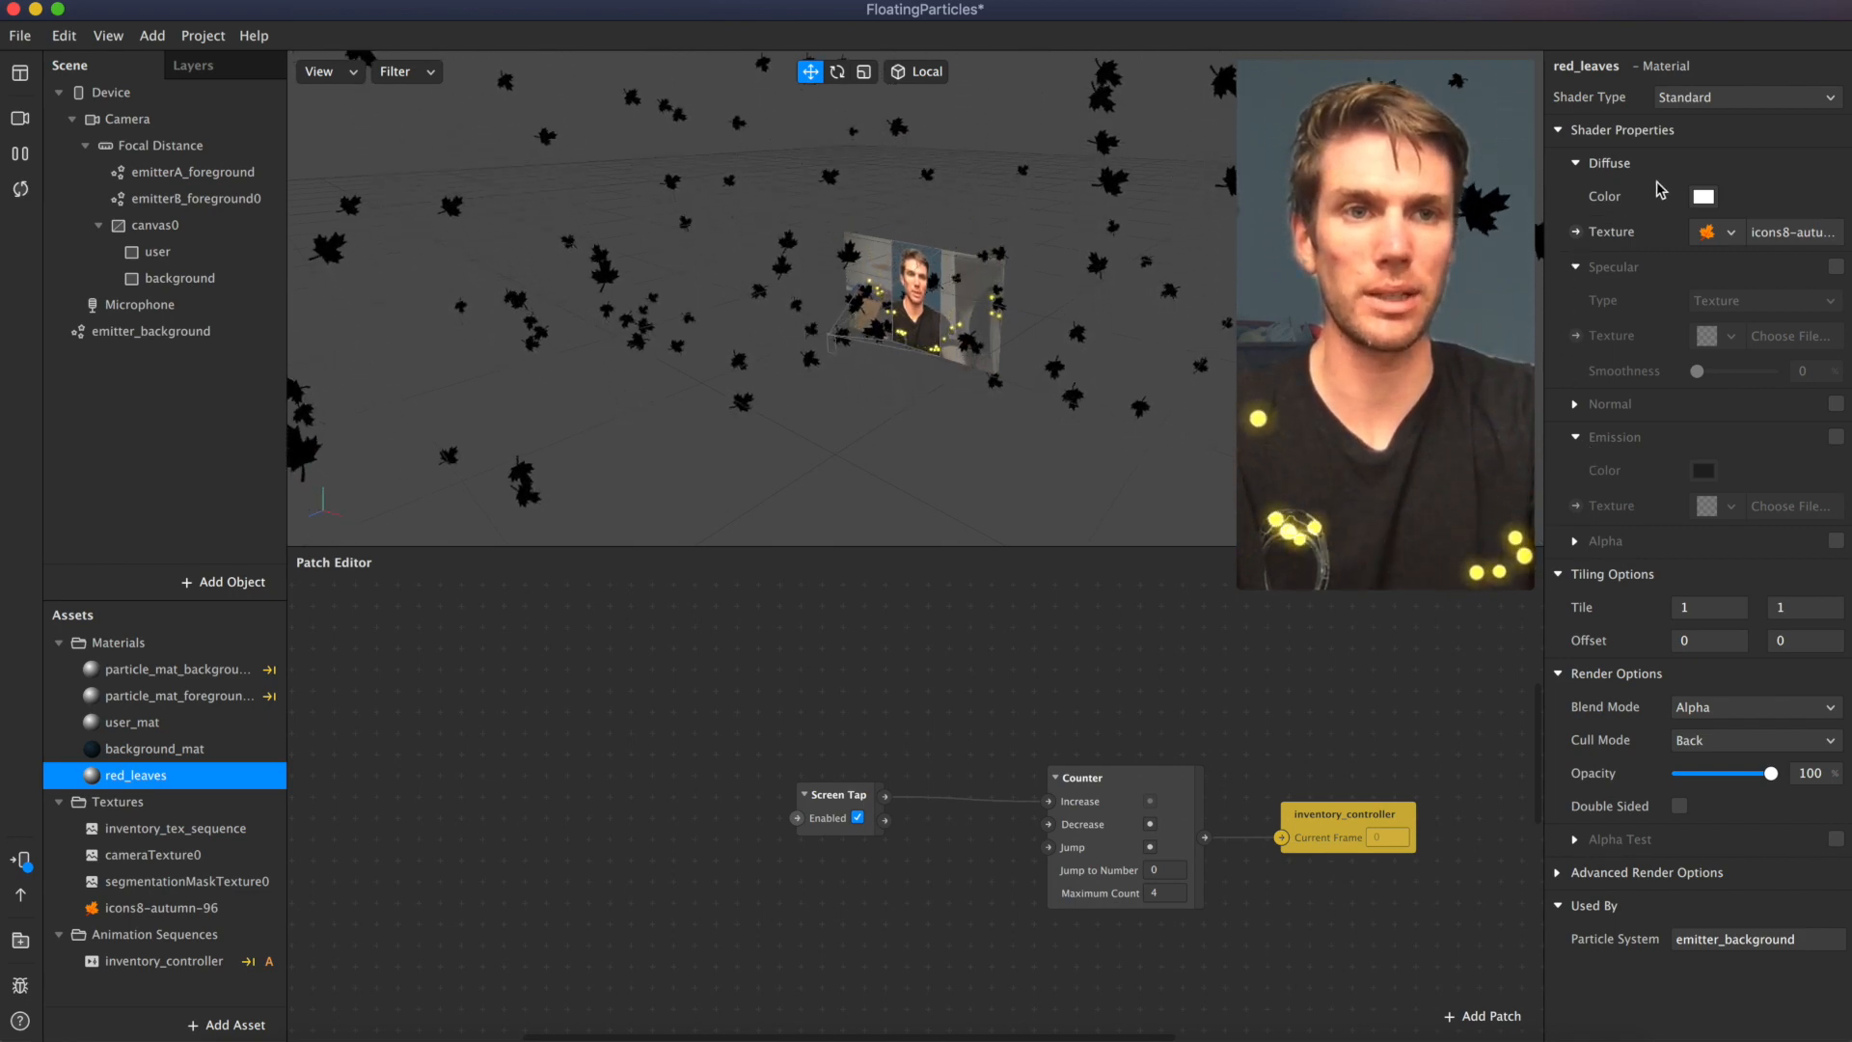
click(1687, 97)
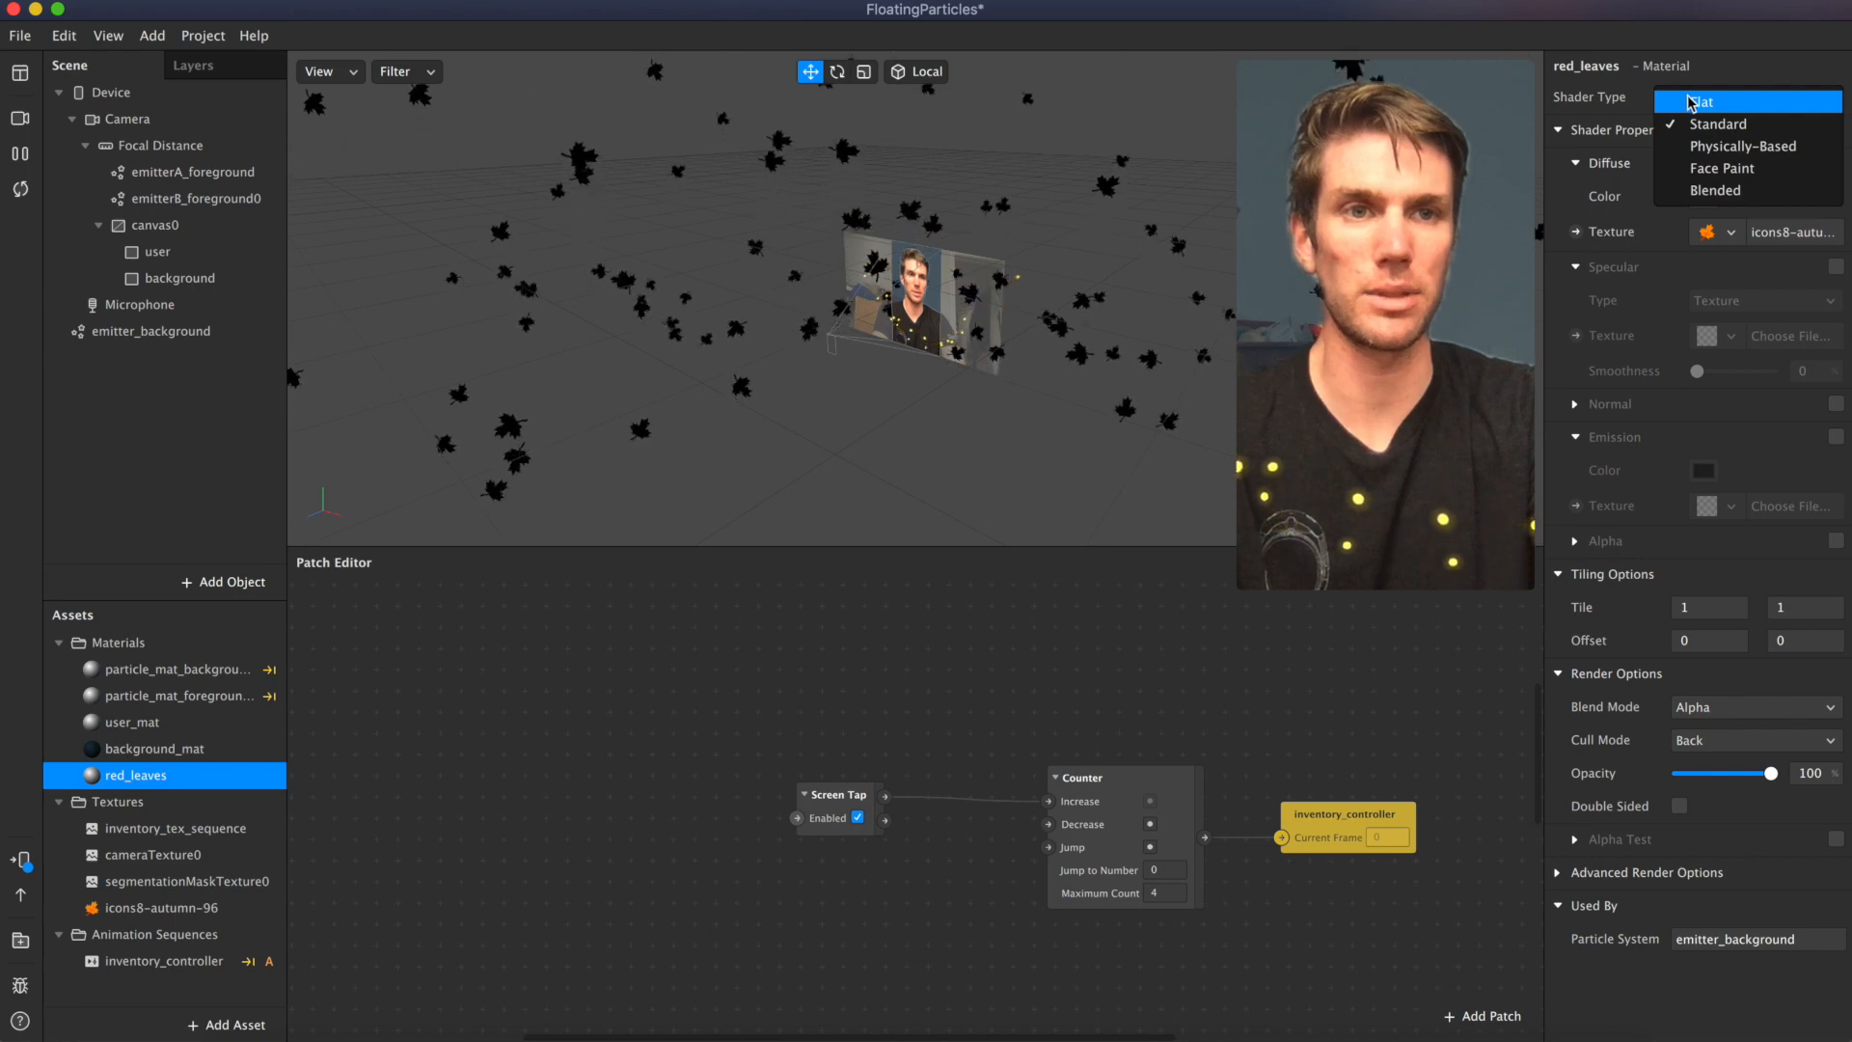
click(1691, 101)
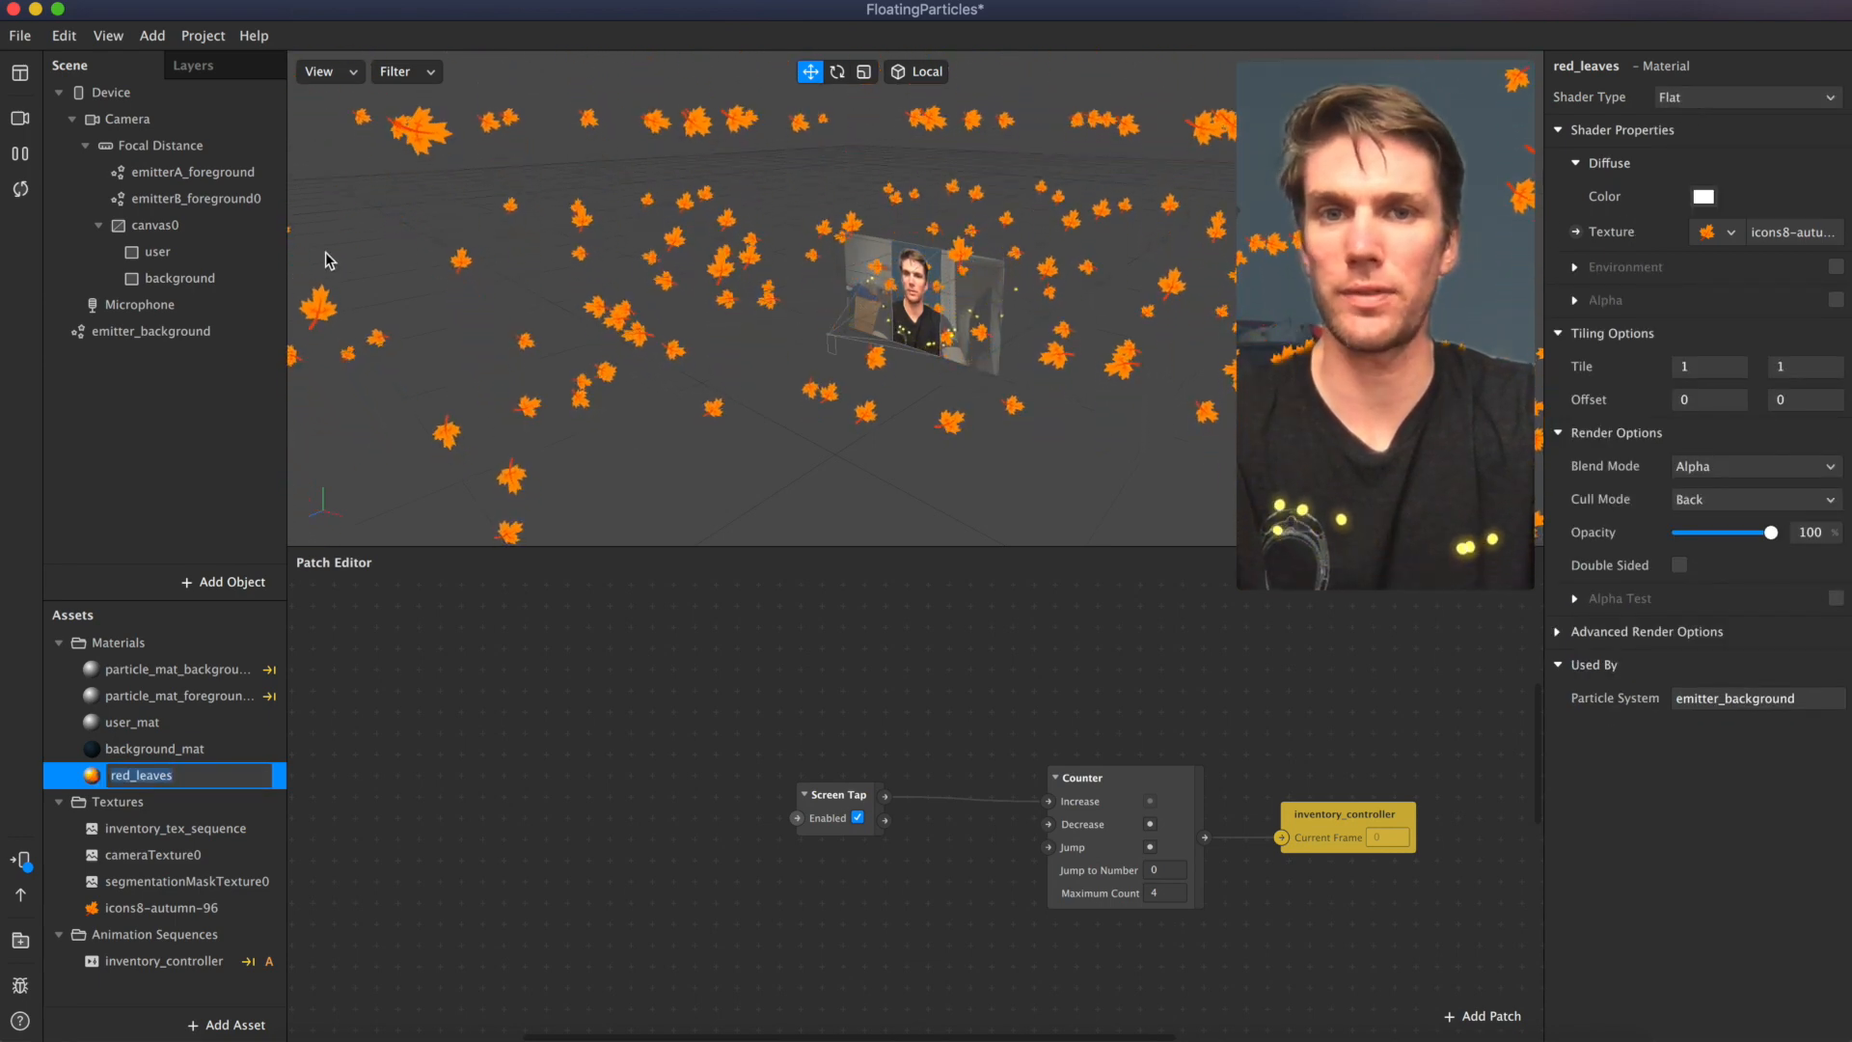
Step: Hide both foreground particle emitters, emitterB_foreground0 and emitterA_foreground
click(227, 201)
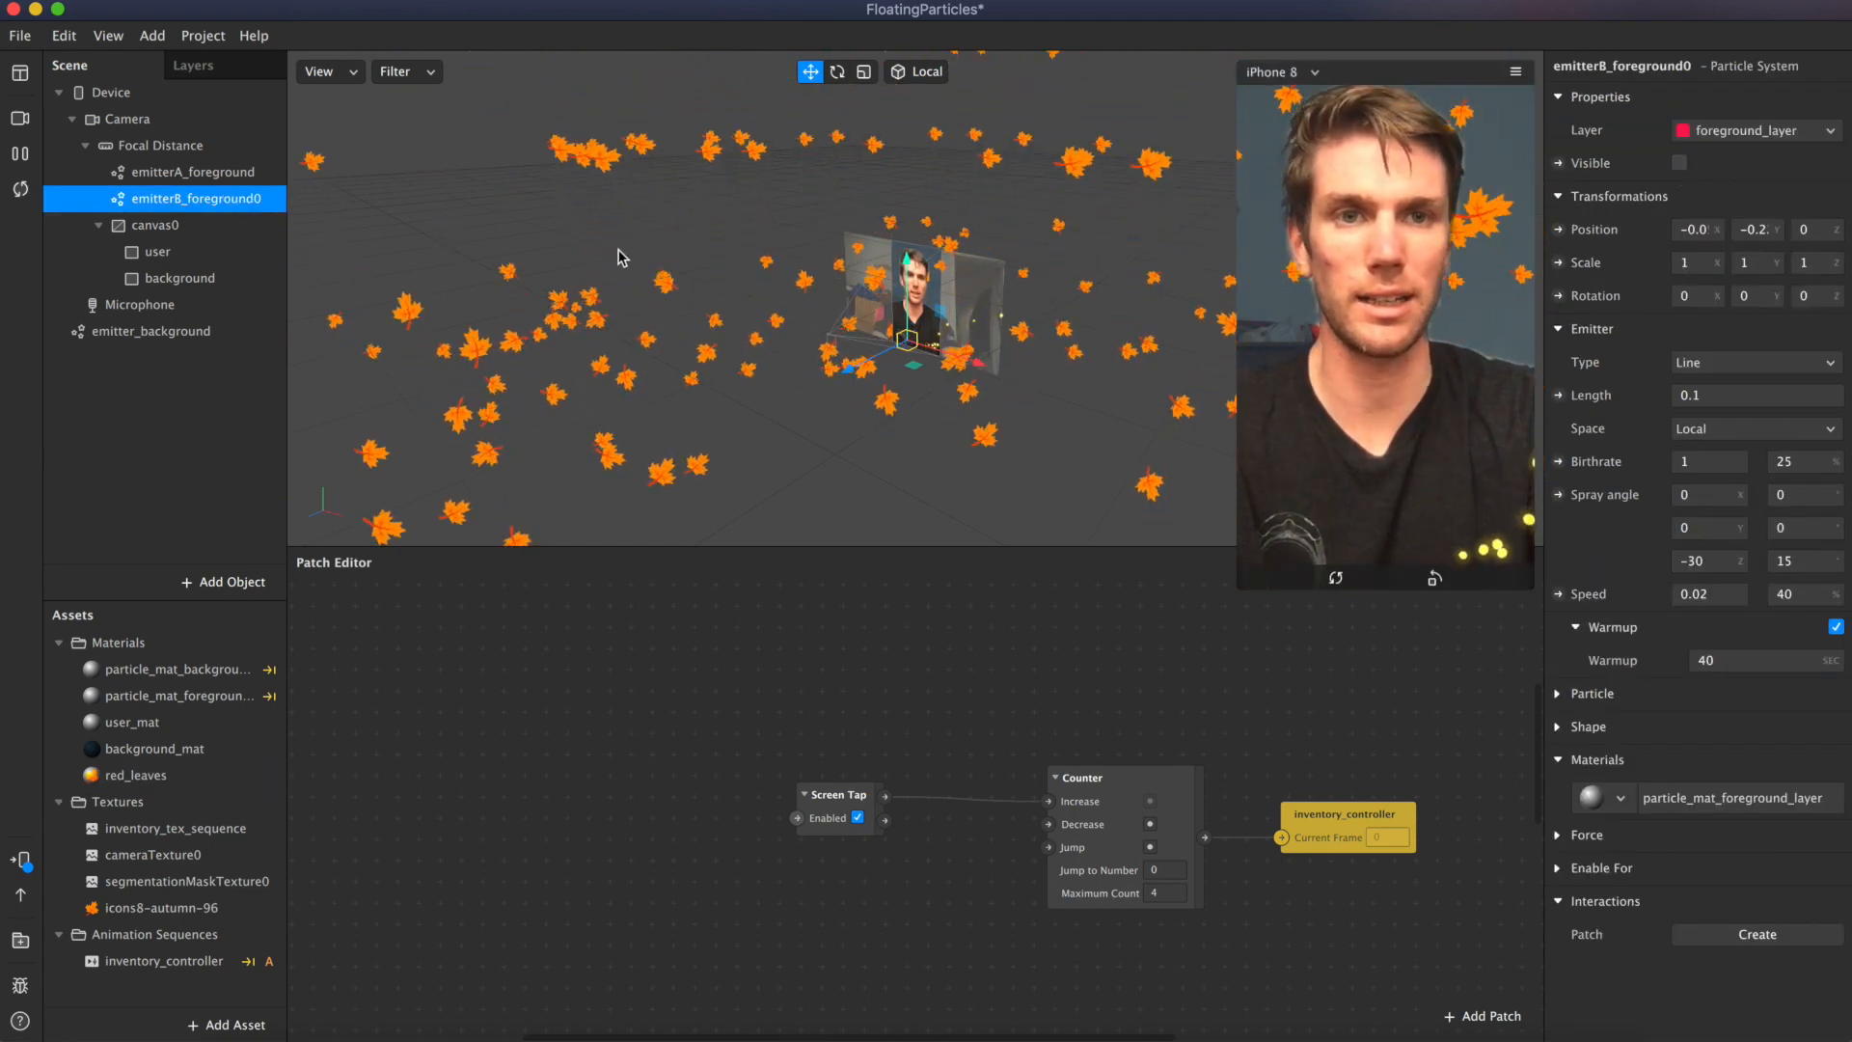
click(193, 171)
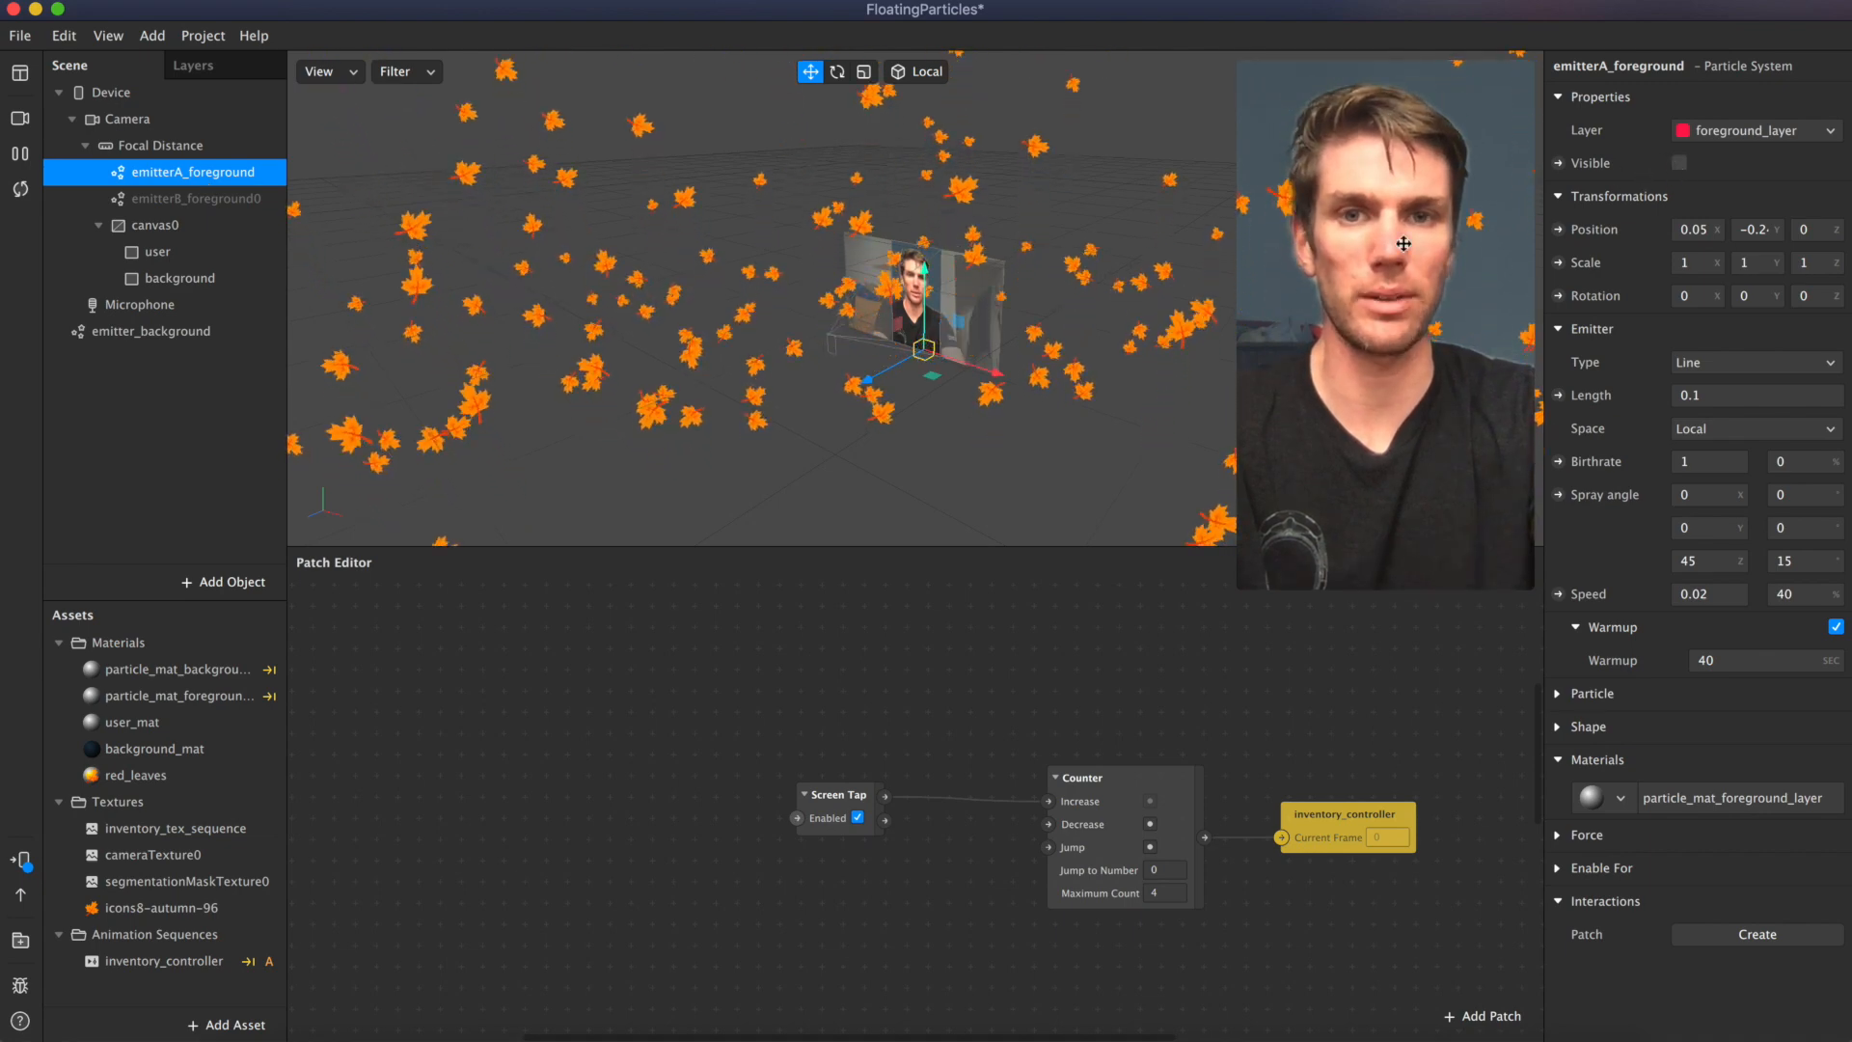
Step: Set the Y acceleration strength of emitter_background to -0.05, widening the properties area to show the full values
click(191, 335)
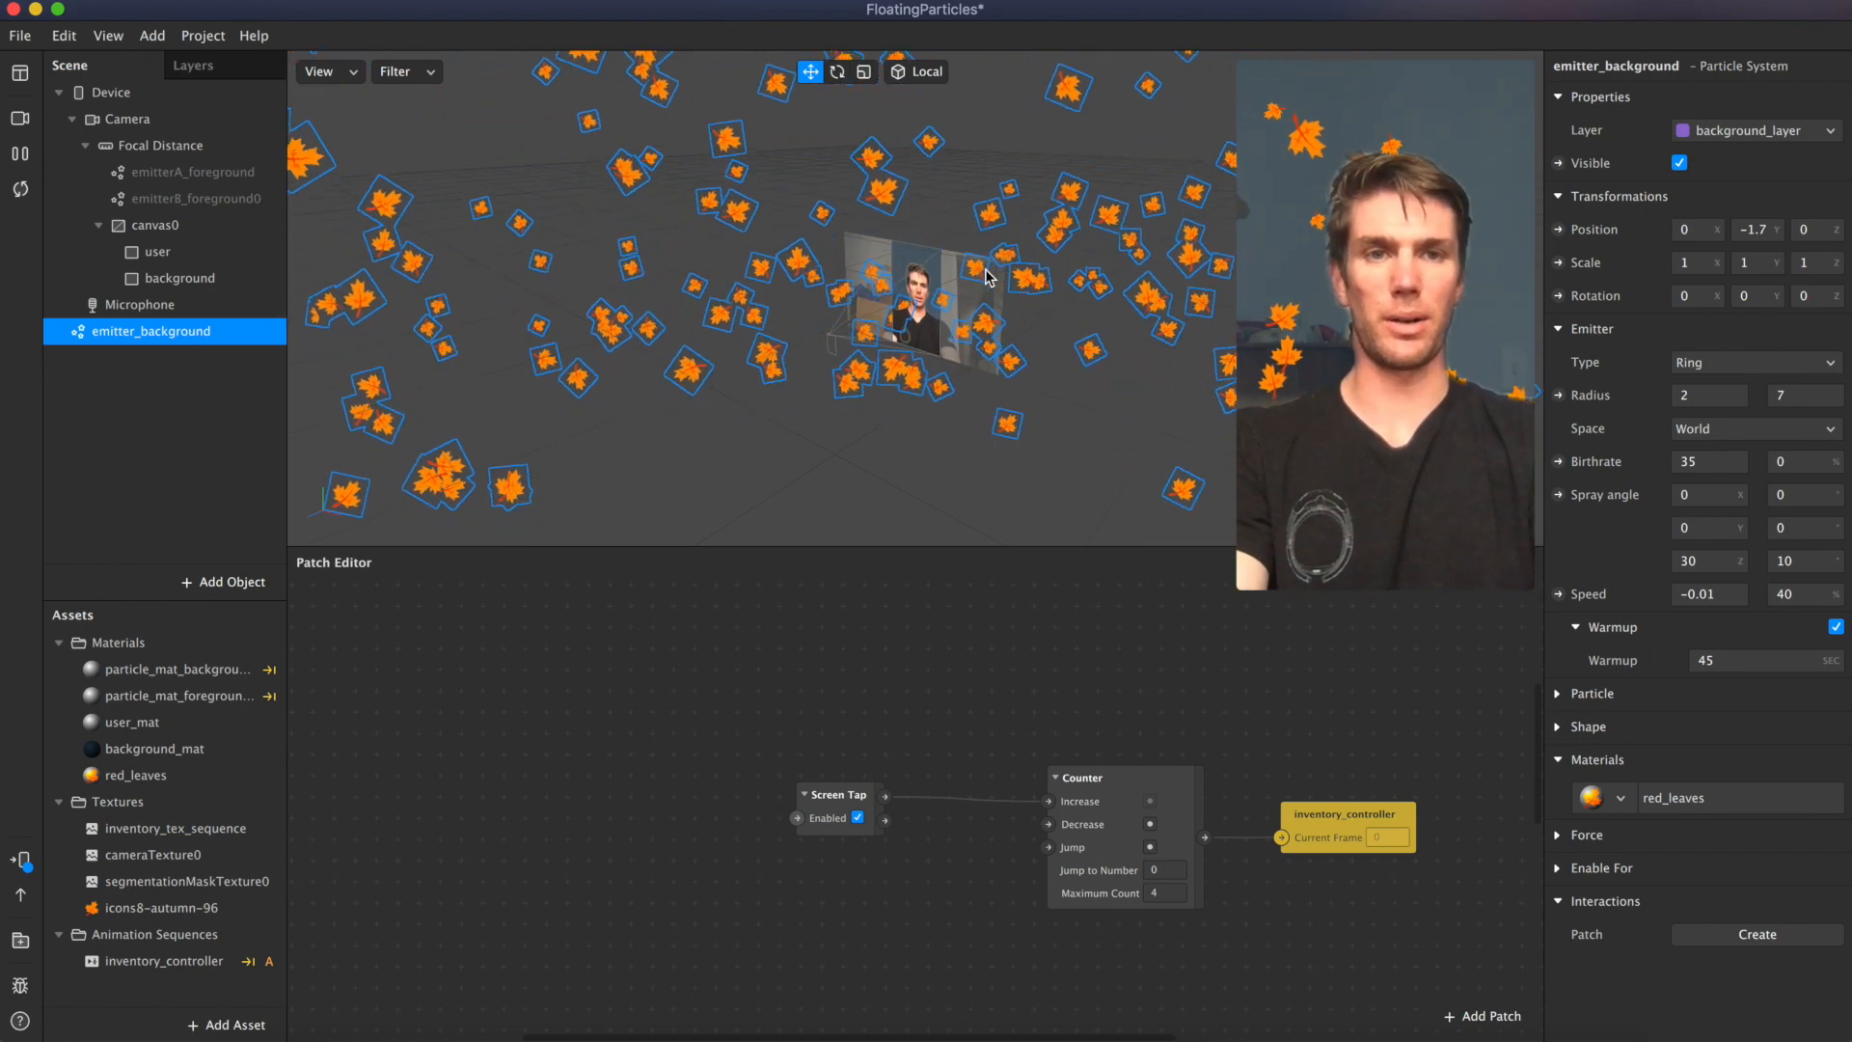
mouse_move(1281, 370)
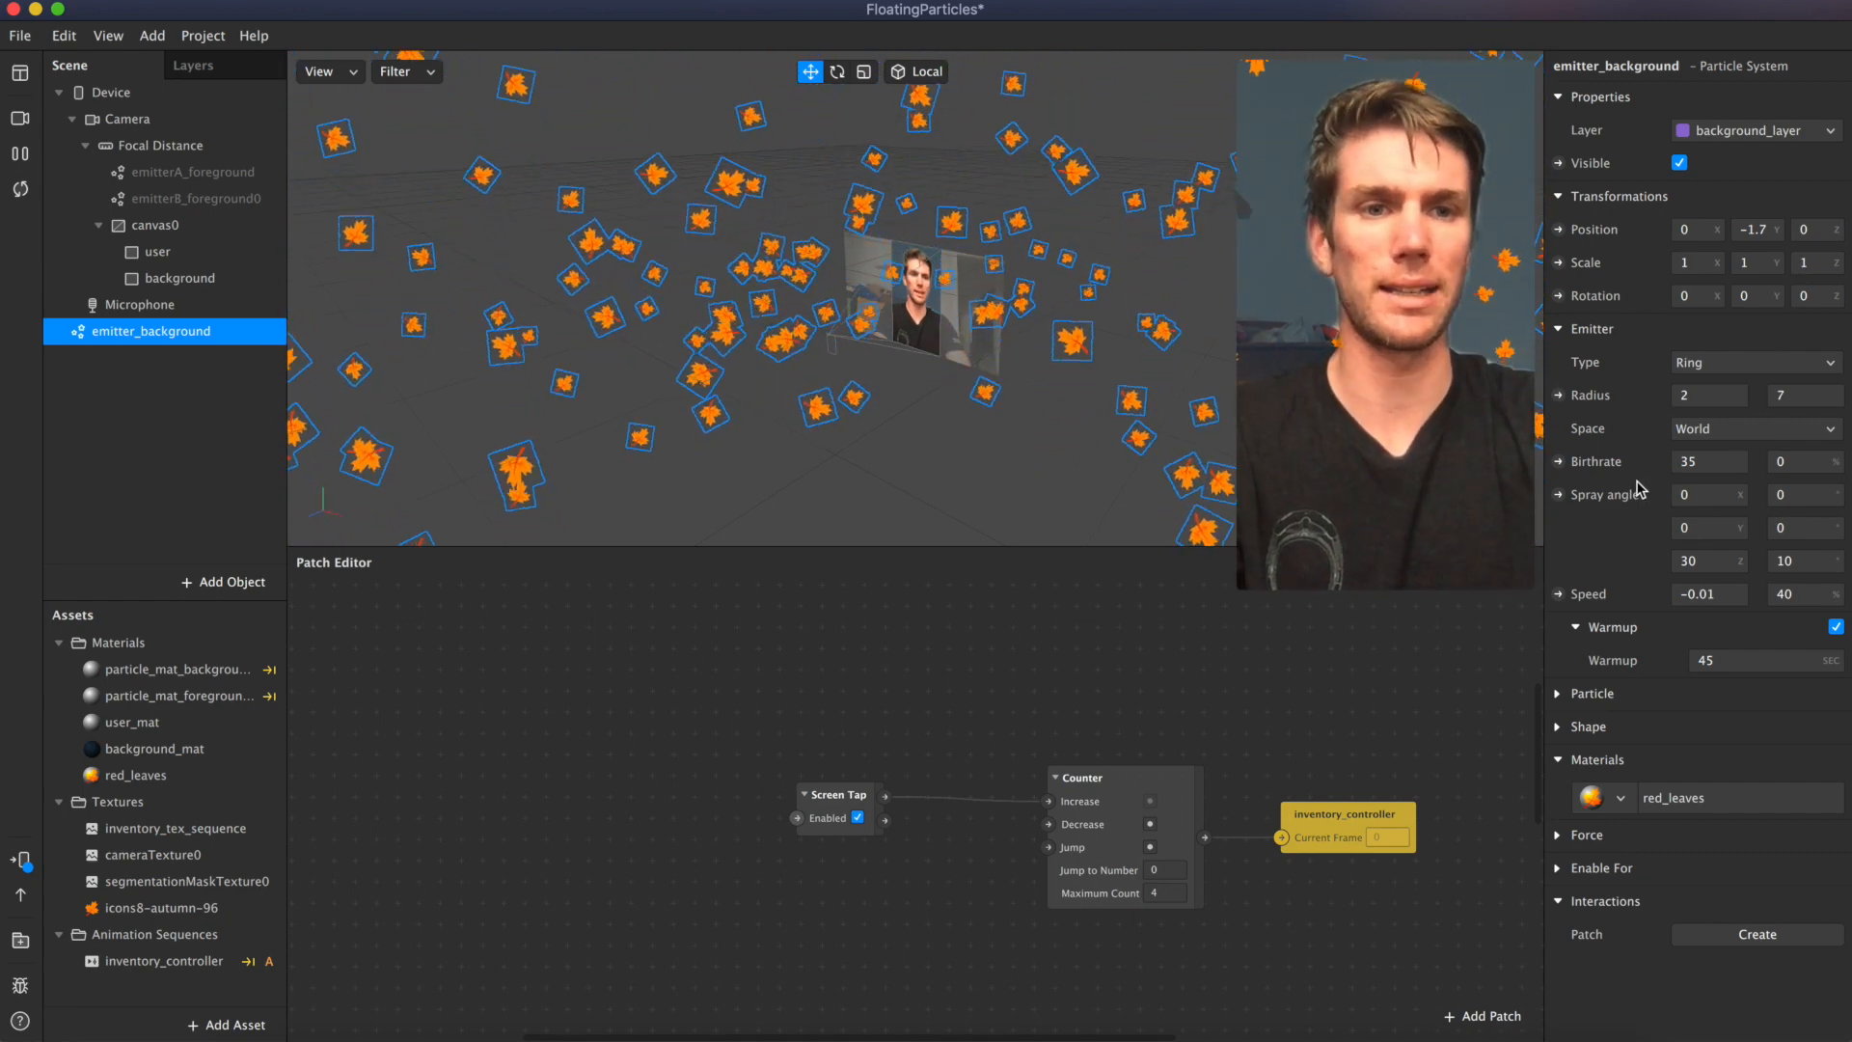
click(1559, 836)
scroll(1561, 840, down, 2)
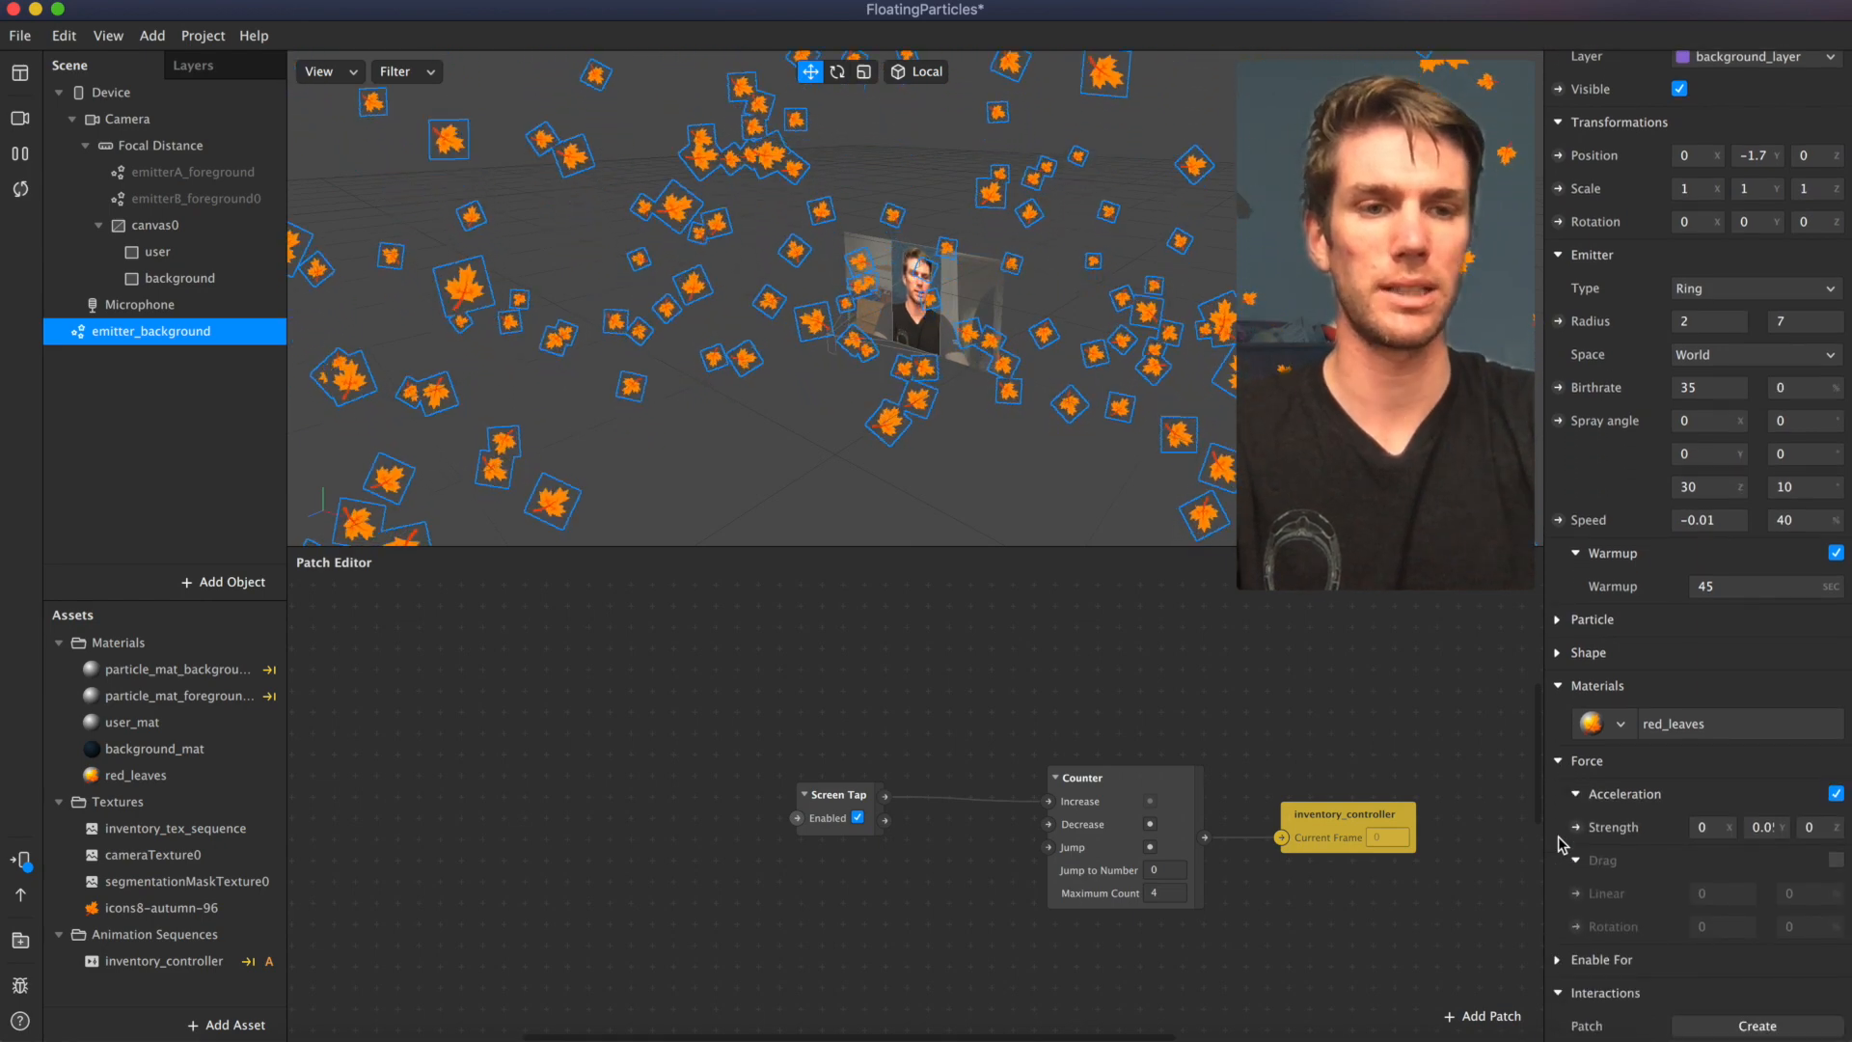
drag(1542, 837, 1419, 860)
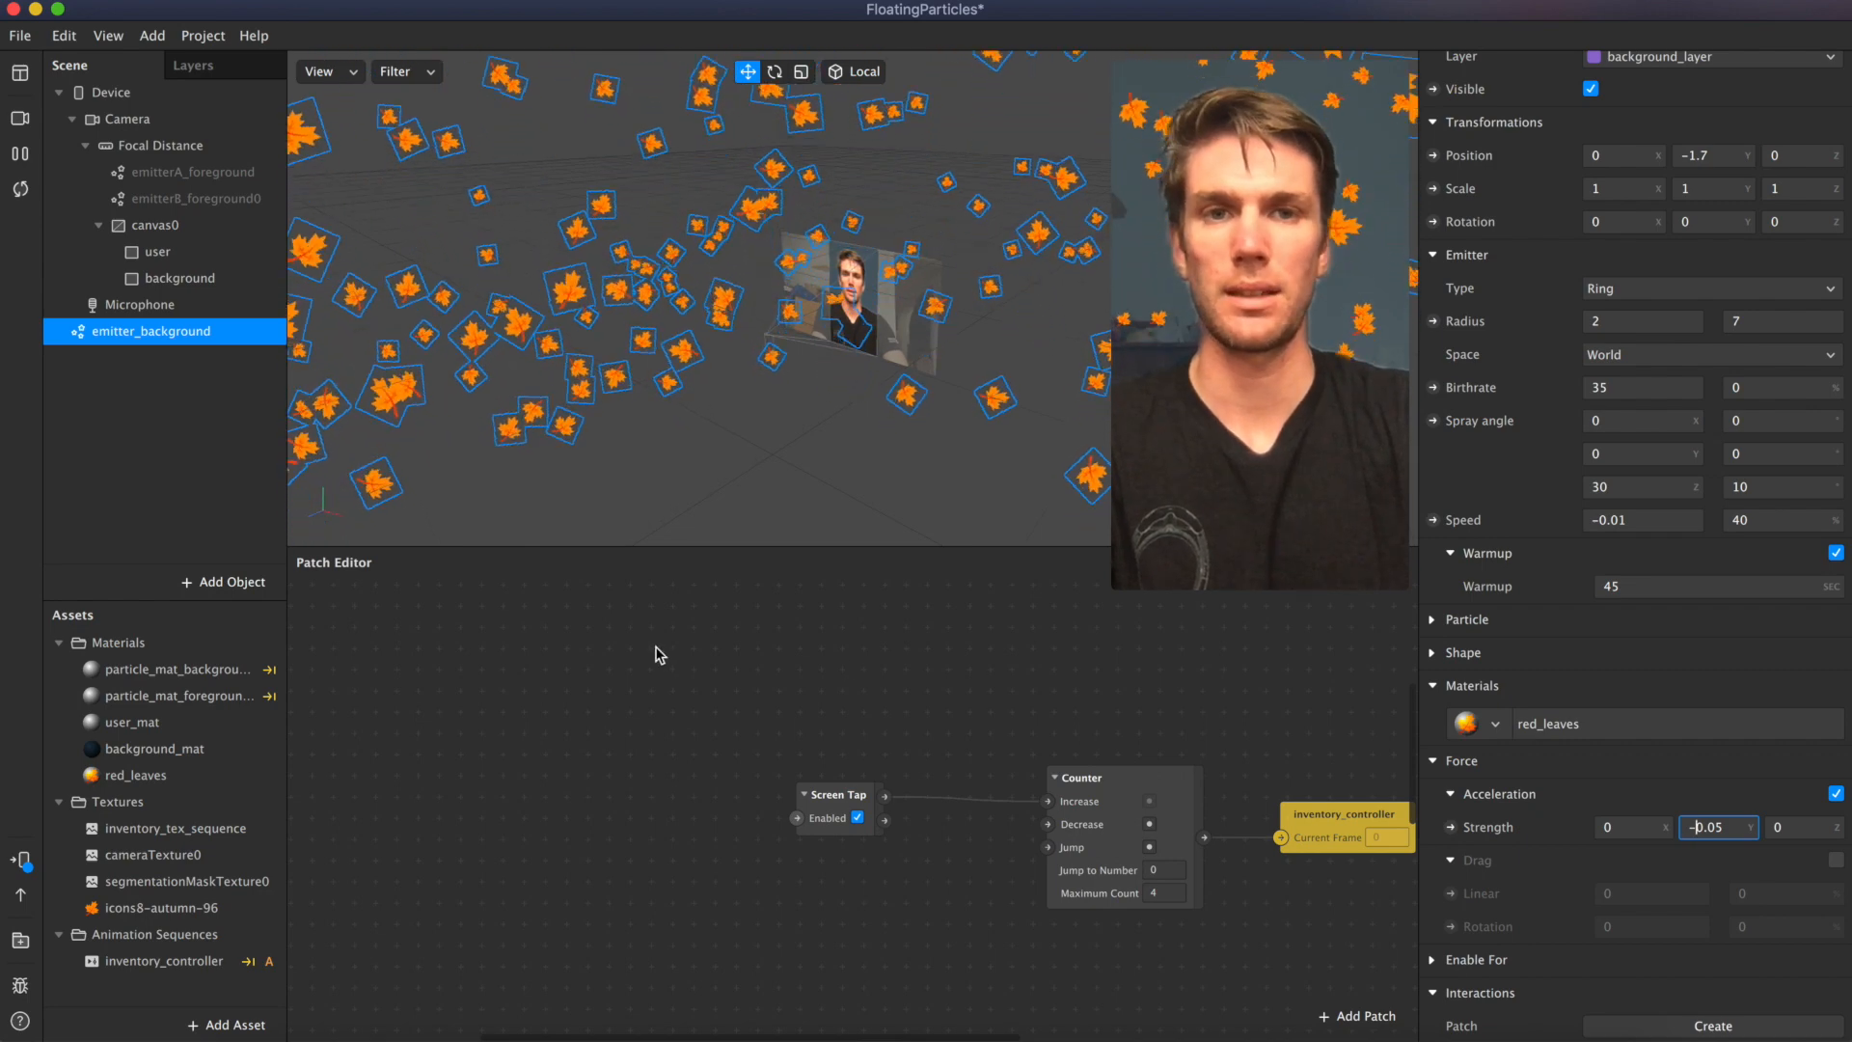
Step: Collapse the Patch Editor so the 3D viewport takes the full height, and clear the emitter selection
drag(454, 546, 465, 1040)
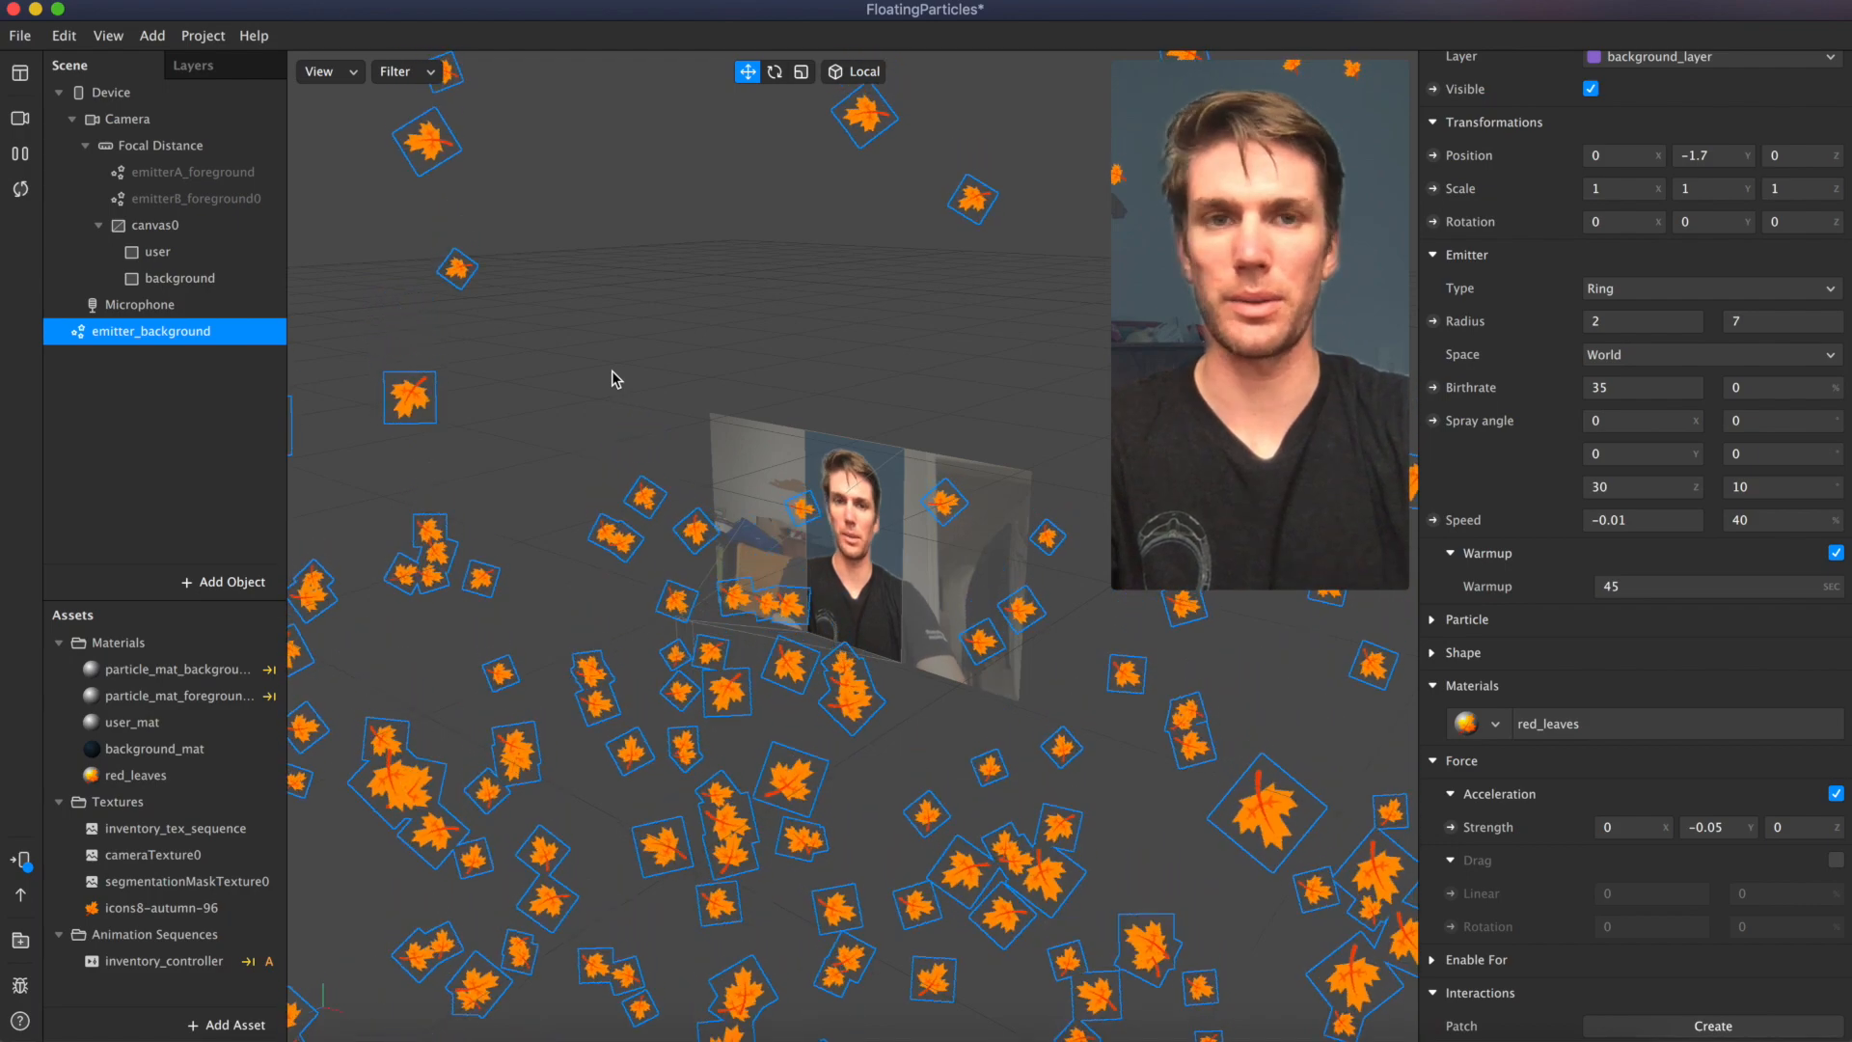
scroll(611, 371, down, 5)
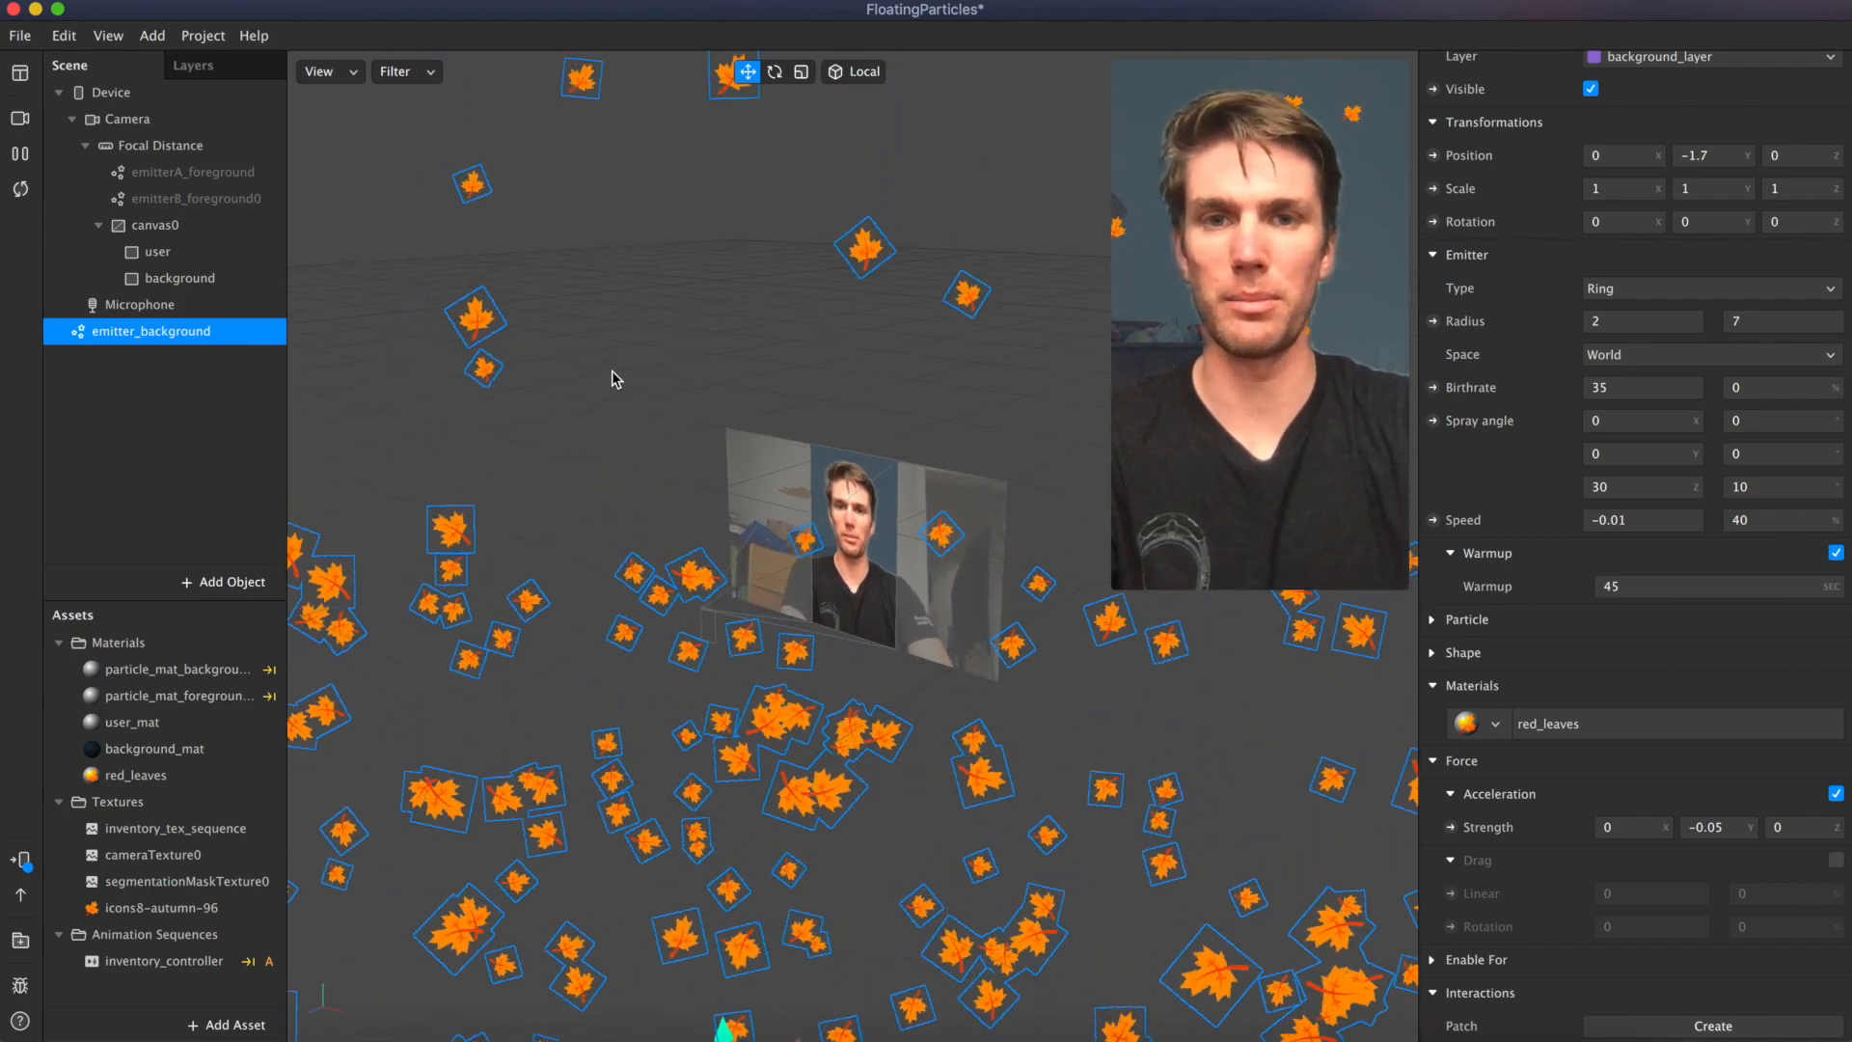
drag(687, 488, 644, 424)
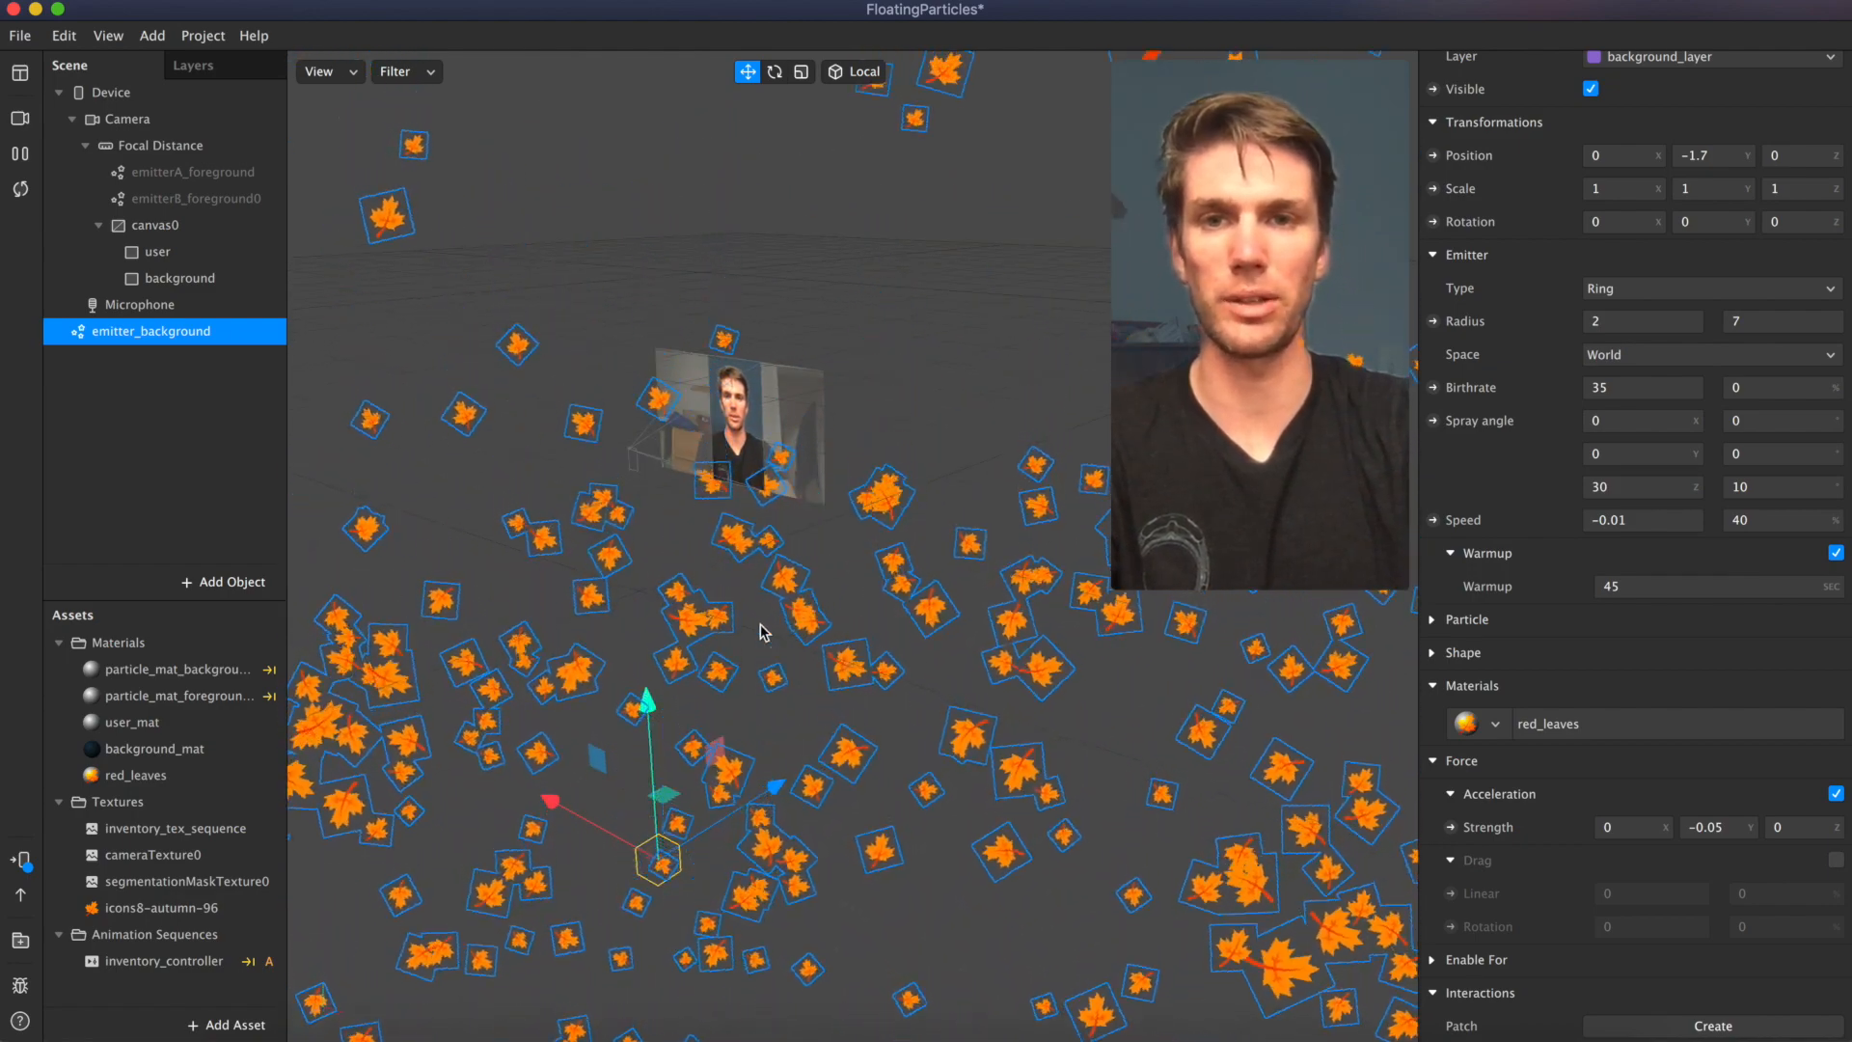
drag(762, 632, 1022, 573)
scroll(934, 562, up, 2)
click(1022, 573)
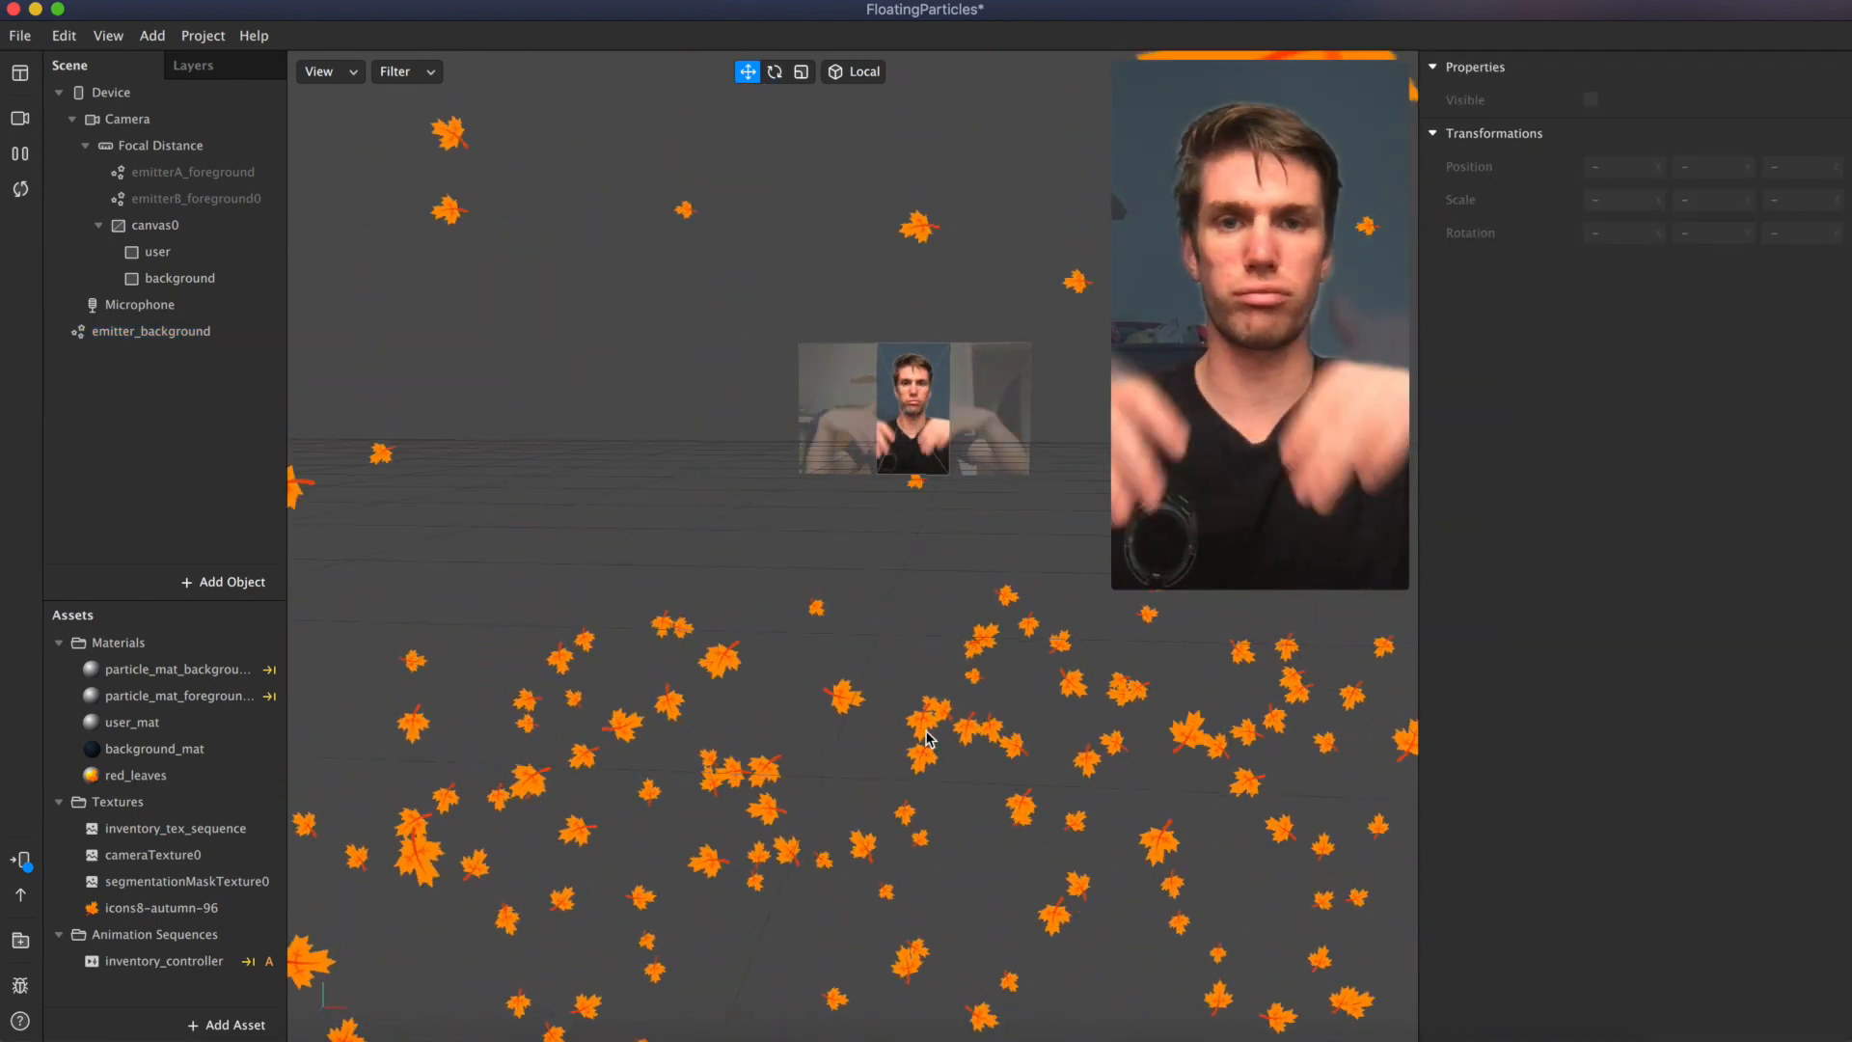
Step: Raise emitter_background along its Y axis above the camera plane, to a Y position of about 0.64
click(160, 333)
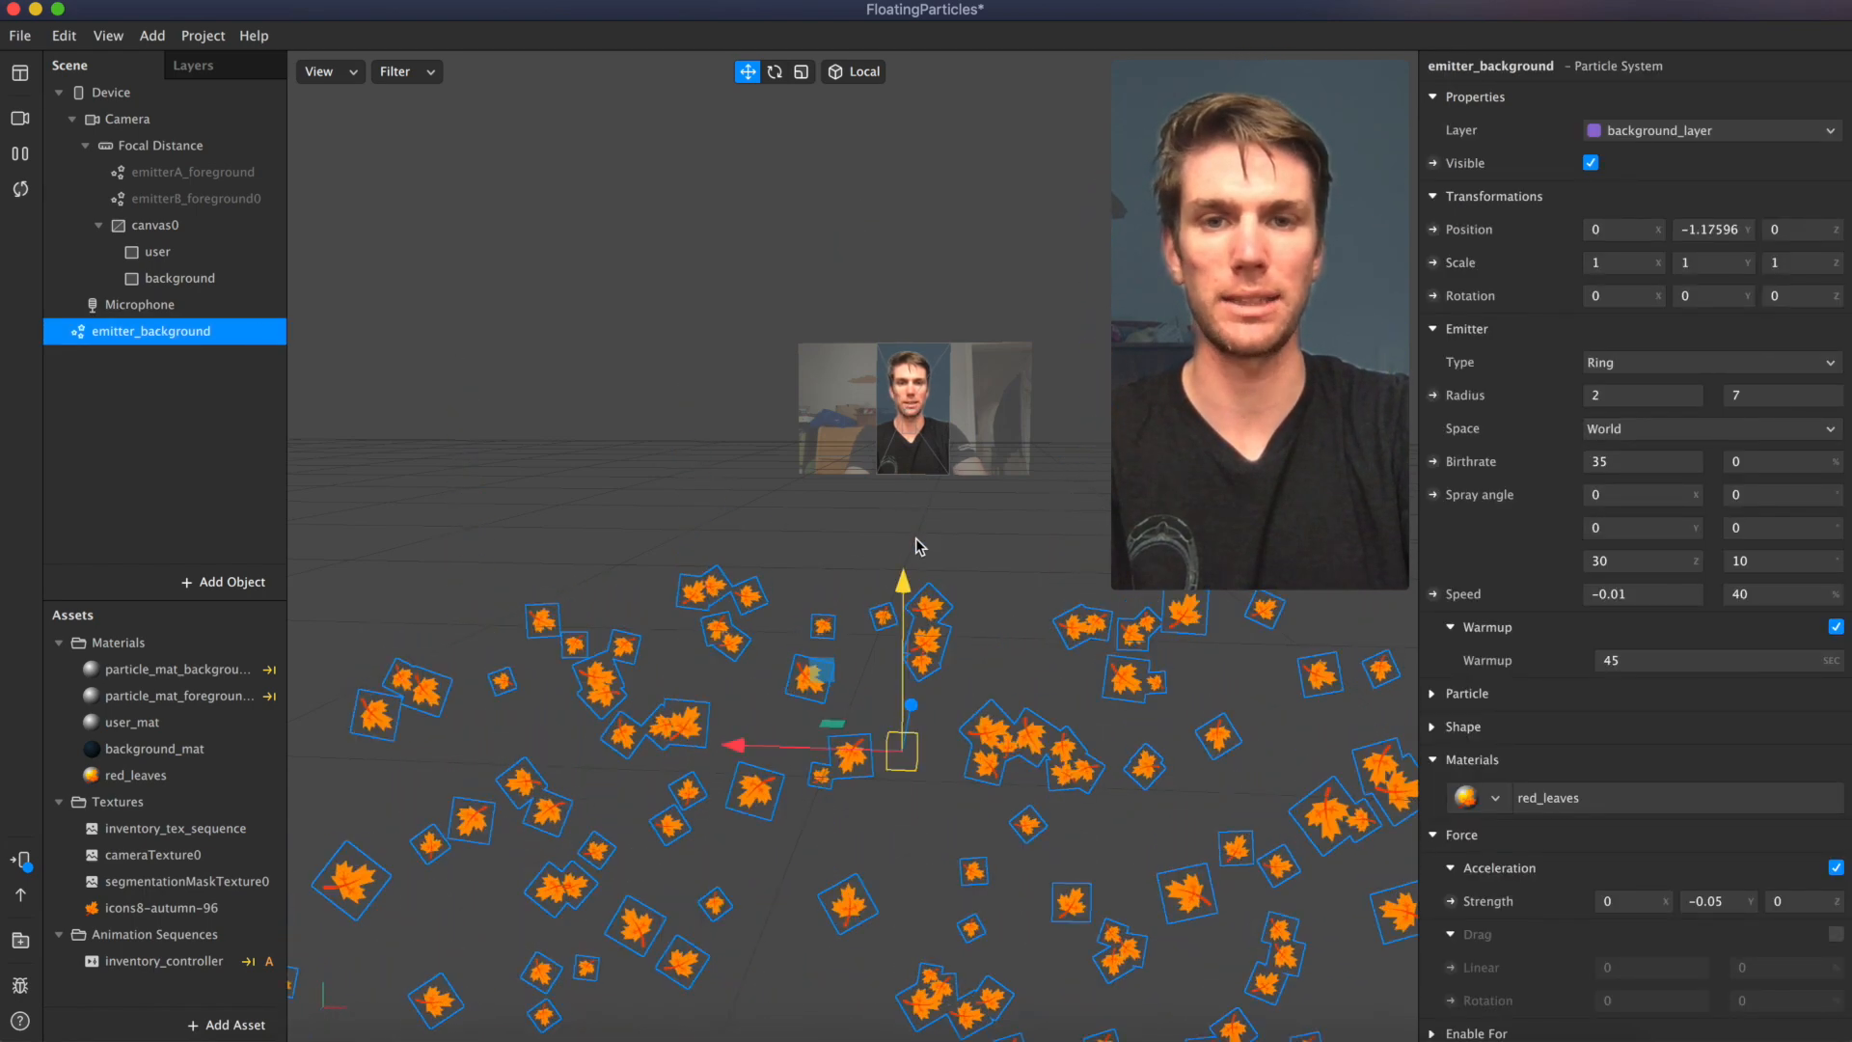
drag(904, 537, 905, 280)
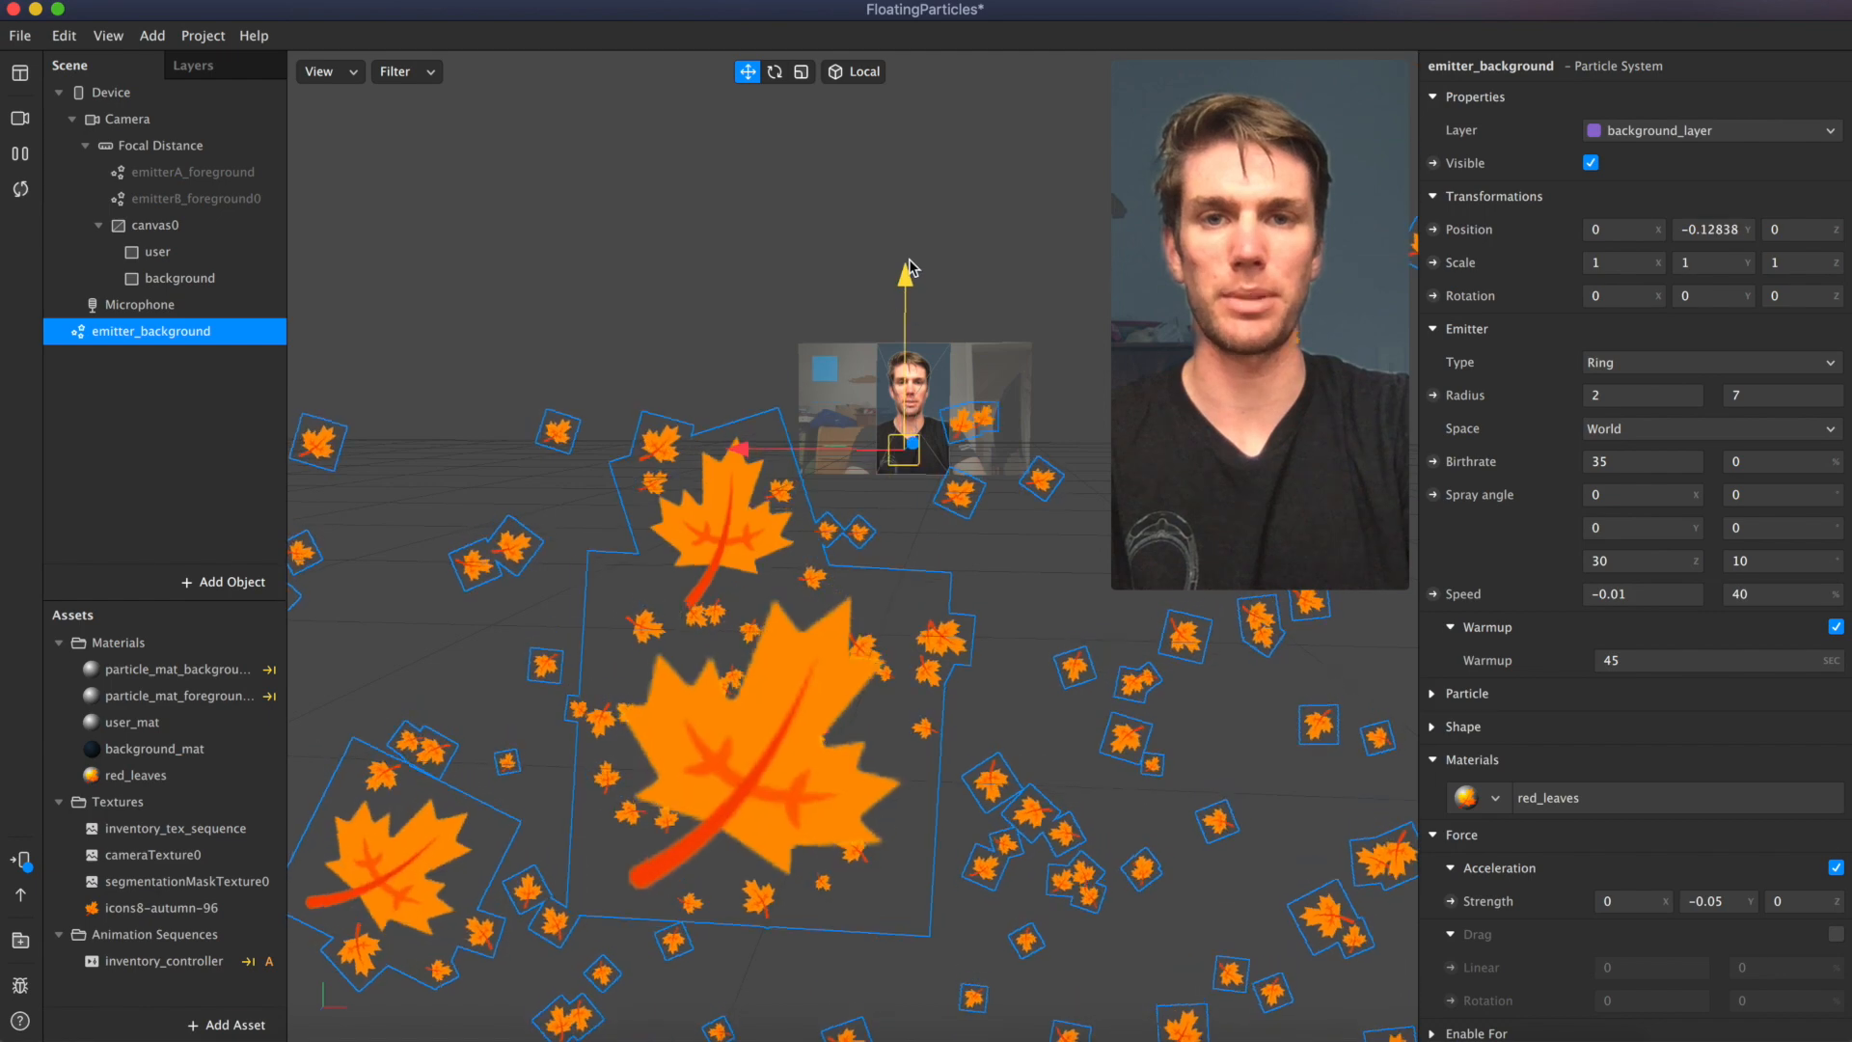
drag(905, 204, 916, 17)
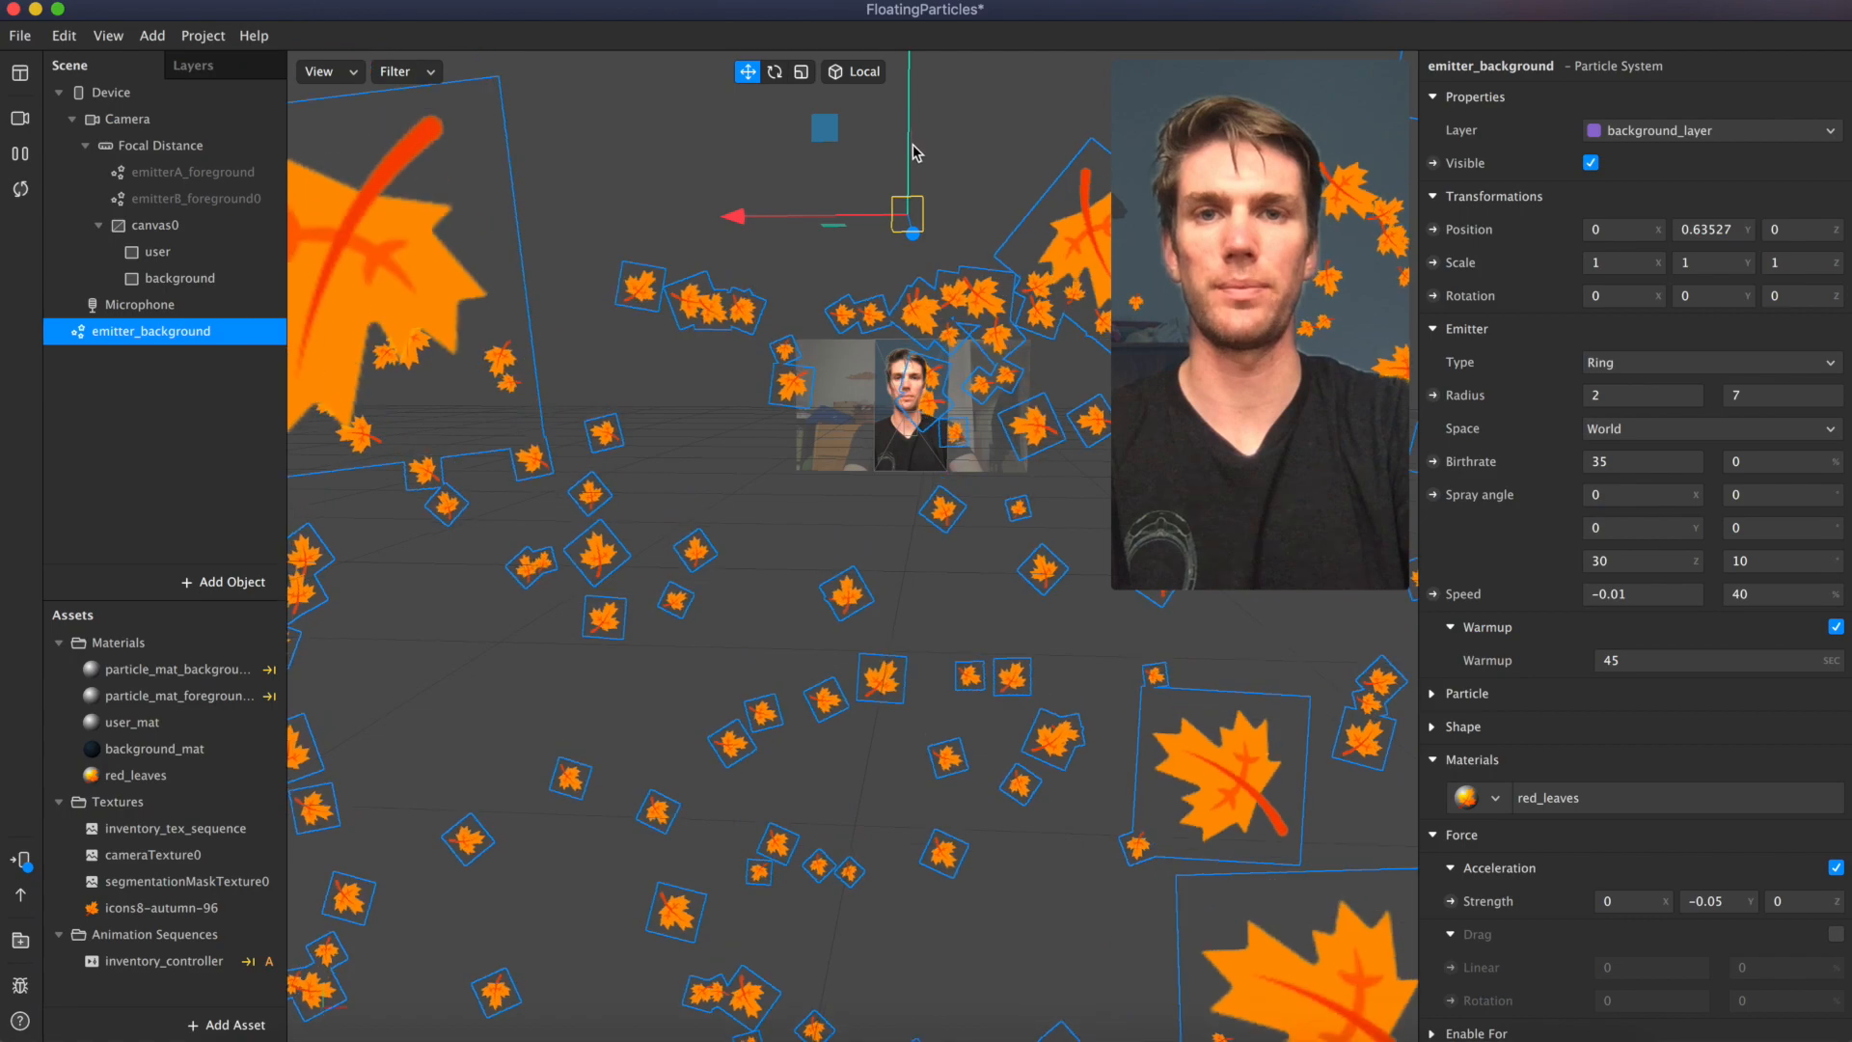
Step: Raise emitter_background further along its Y axis, to a Y position of 5
drag(910, 109, 913, 55)
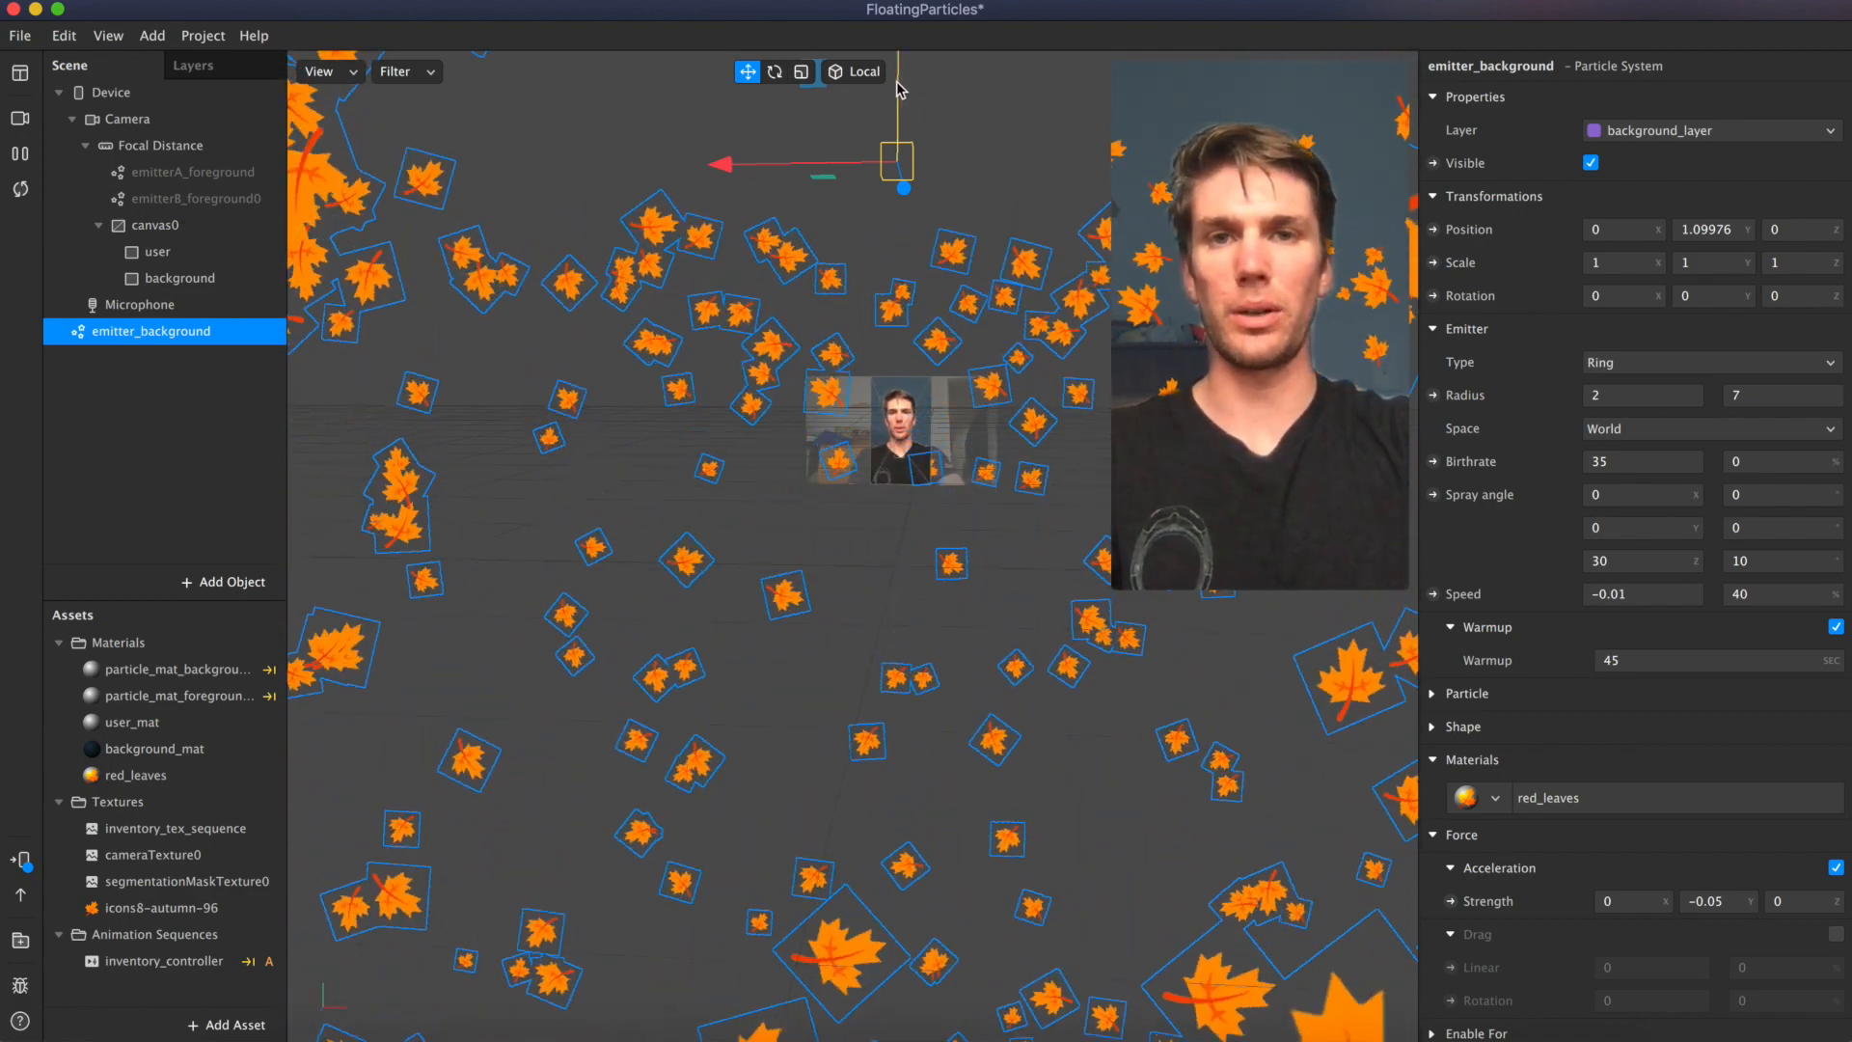
drag(912, 6, 915, 2)
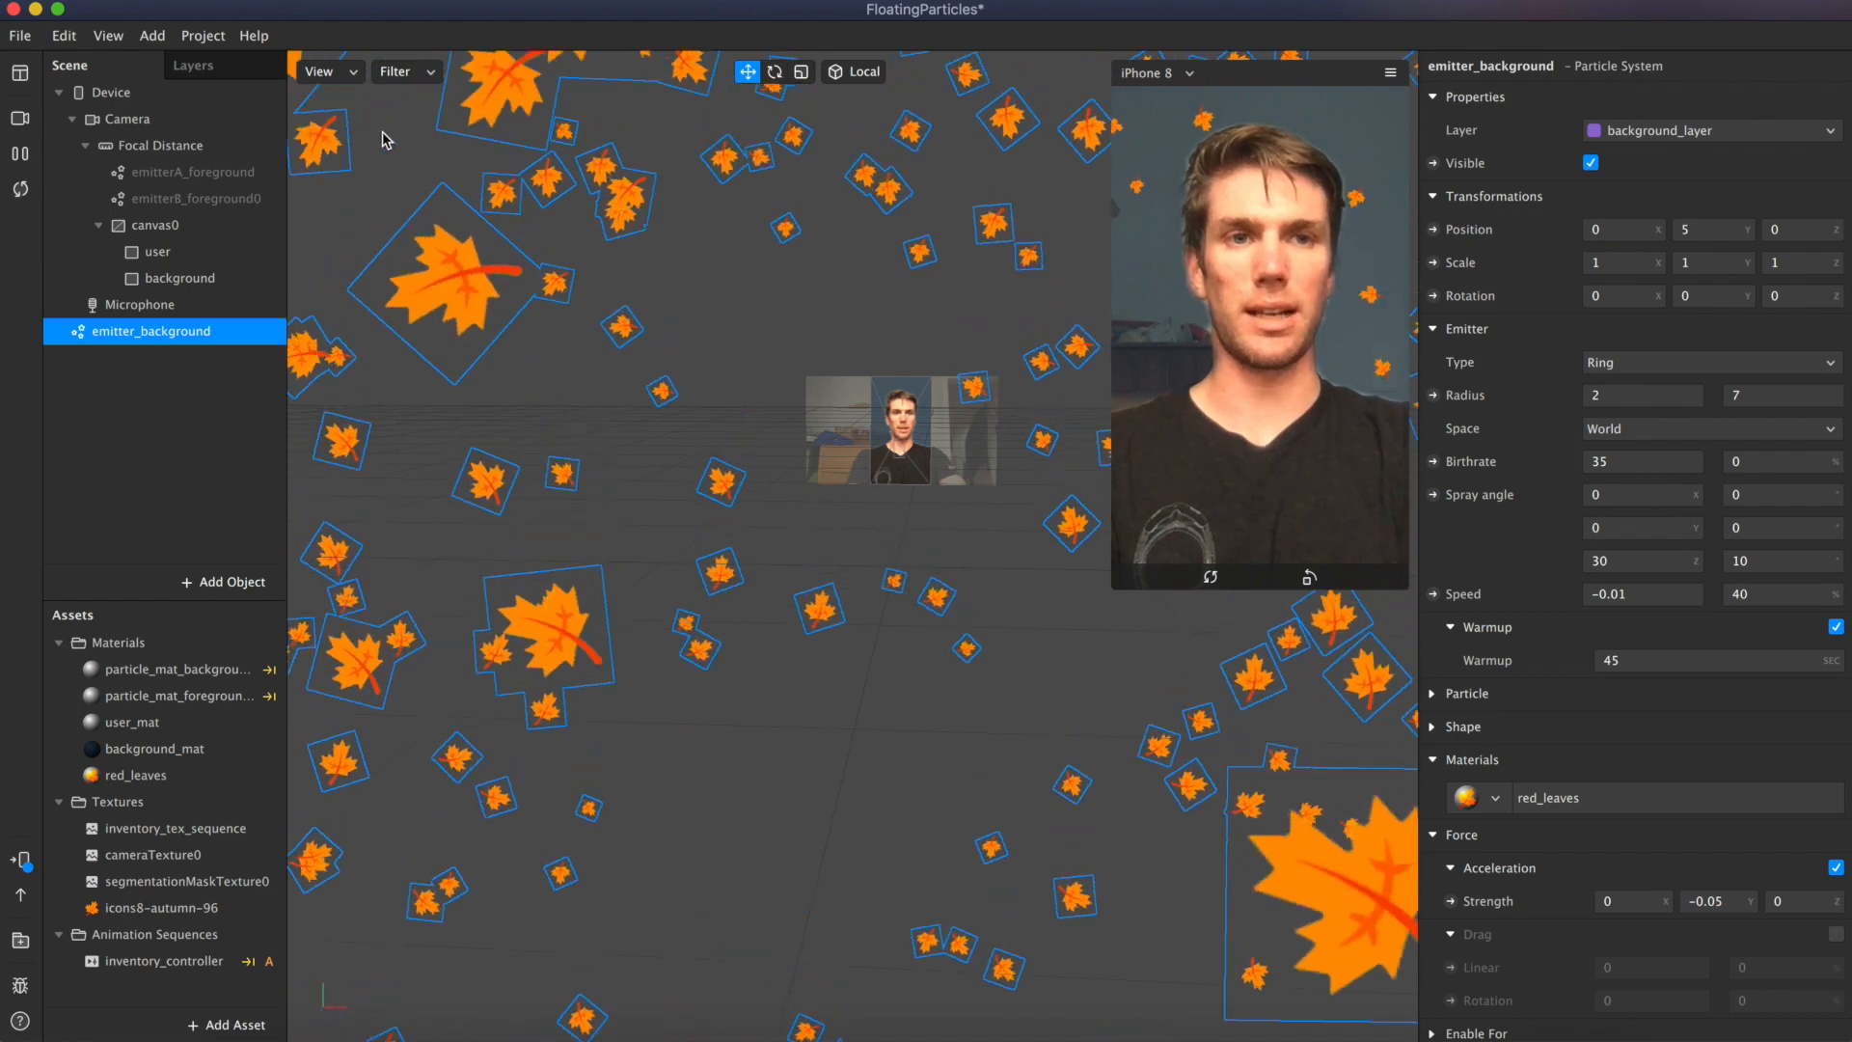
Step: Make emitterA_foreground visible again and assign the red_leaves material to it
click(186, 174)
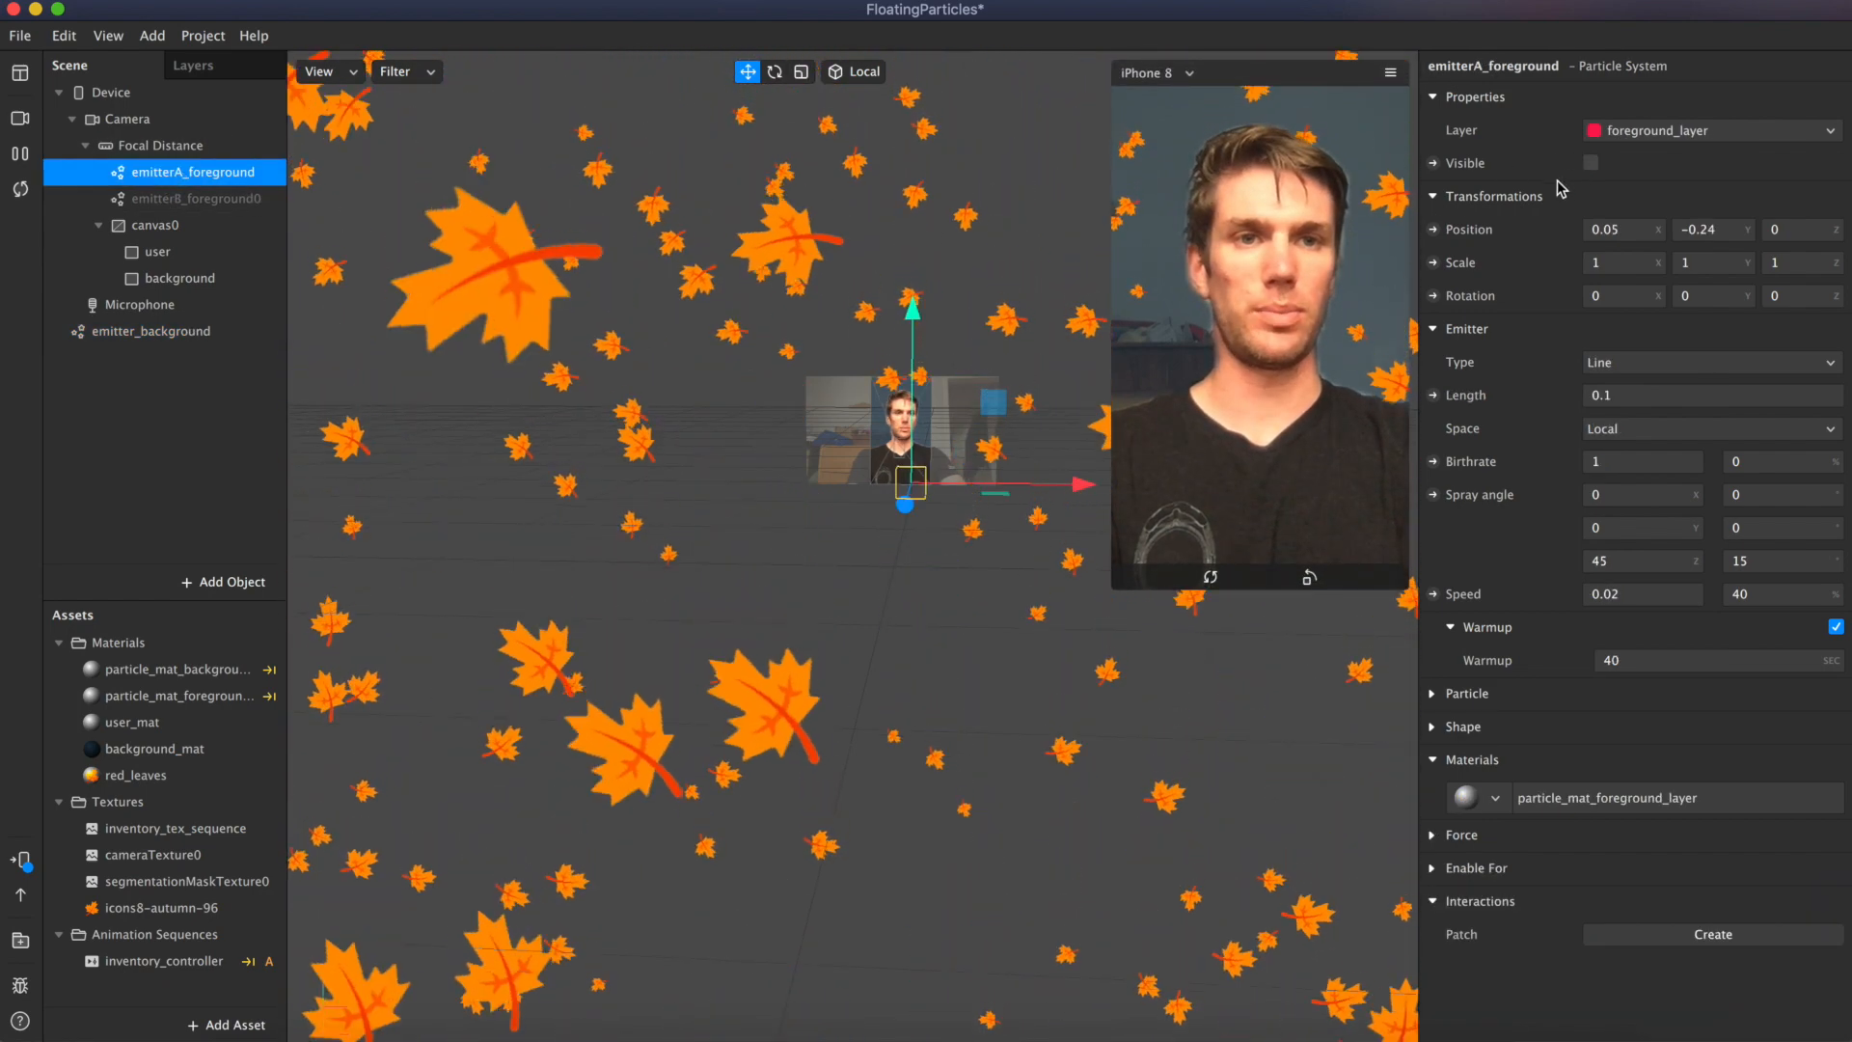
click(1591, 164)
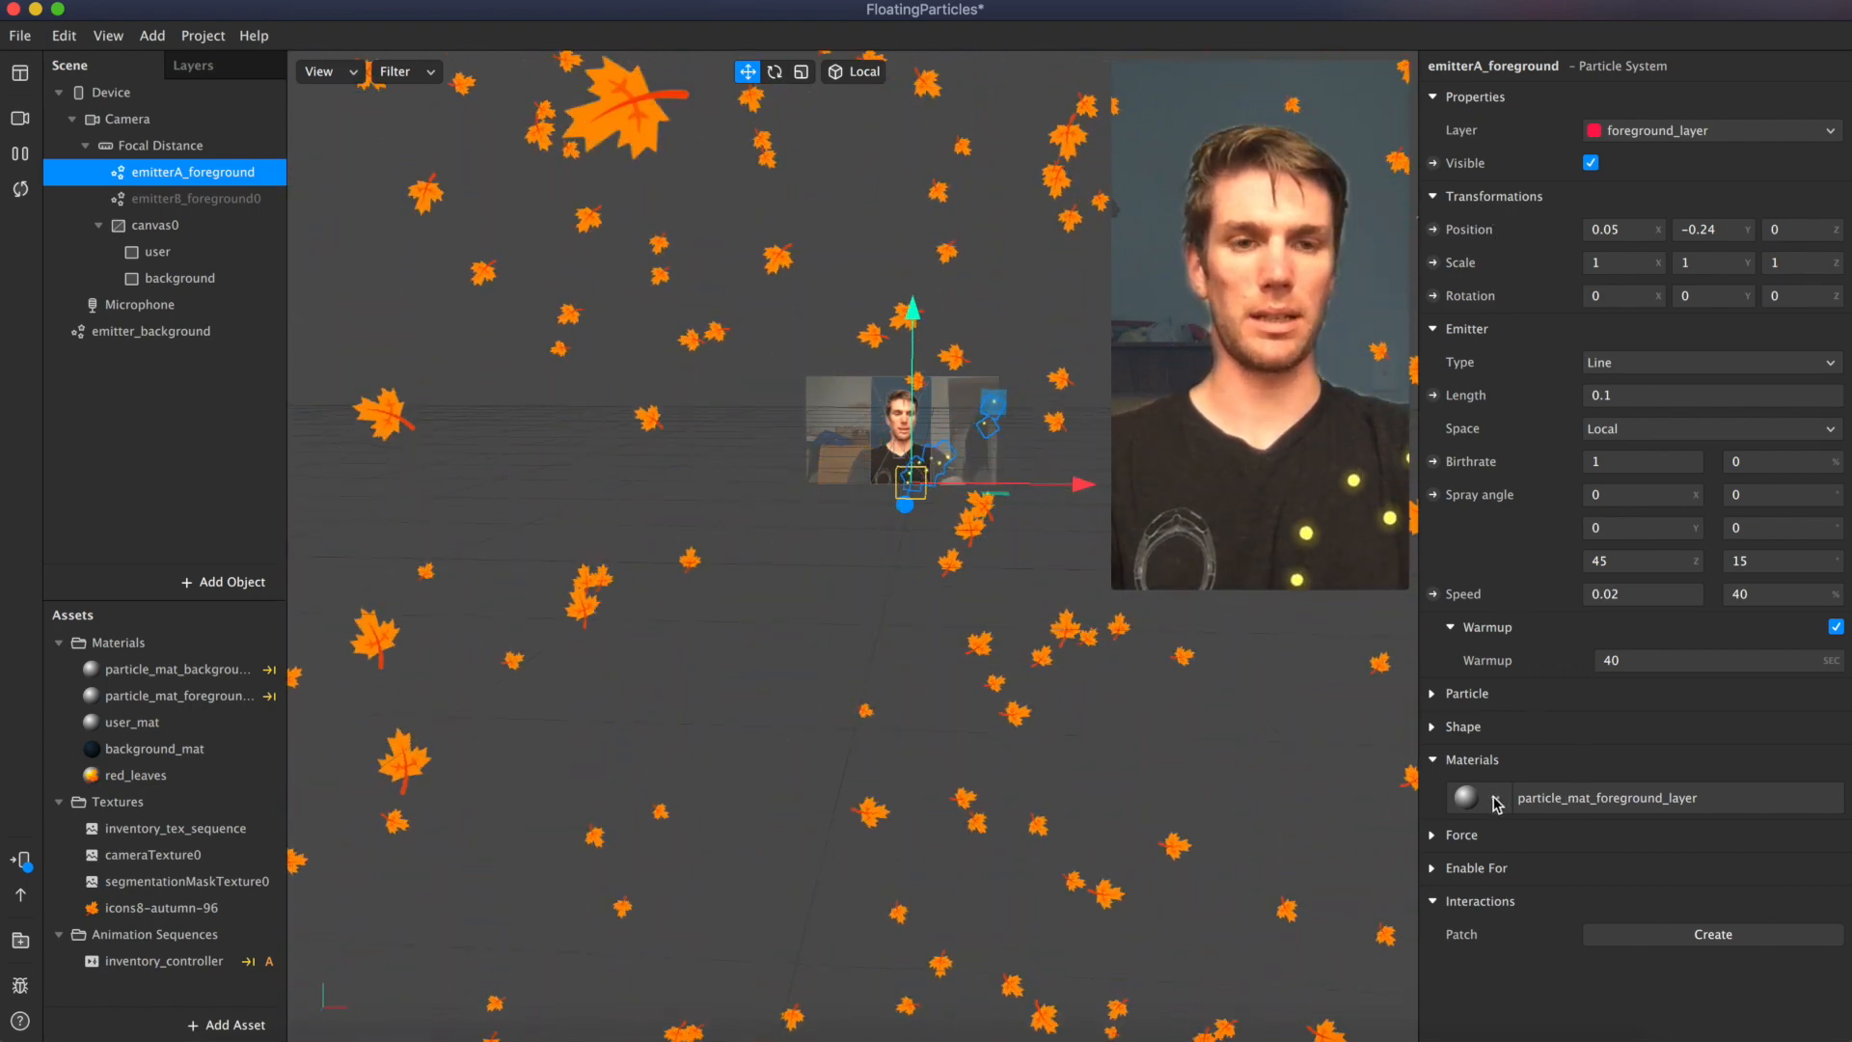
click(1553, 801)
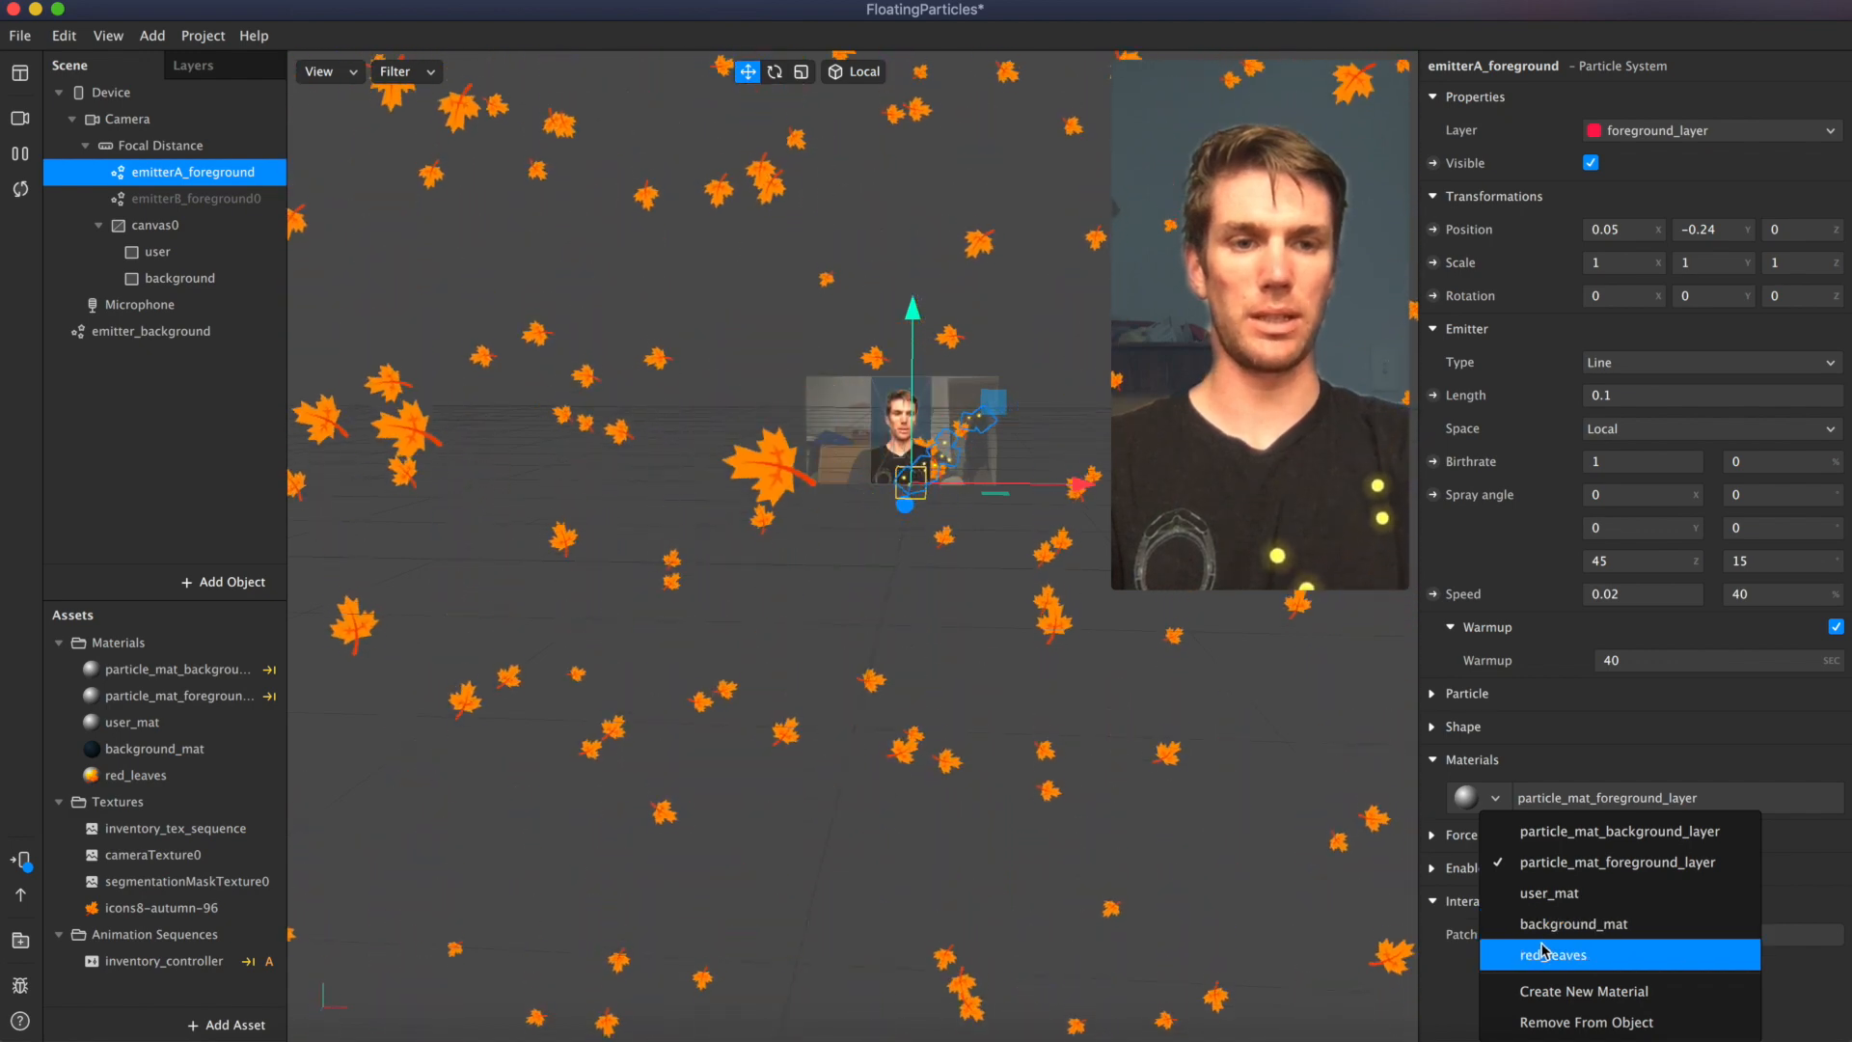
click(1543, 953)
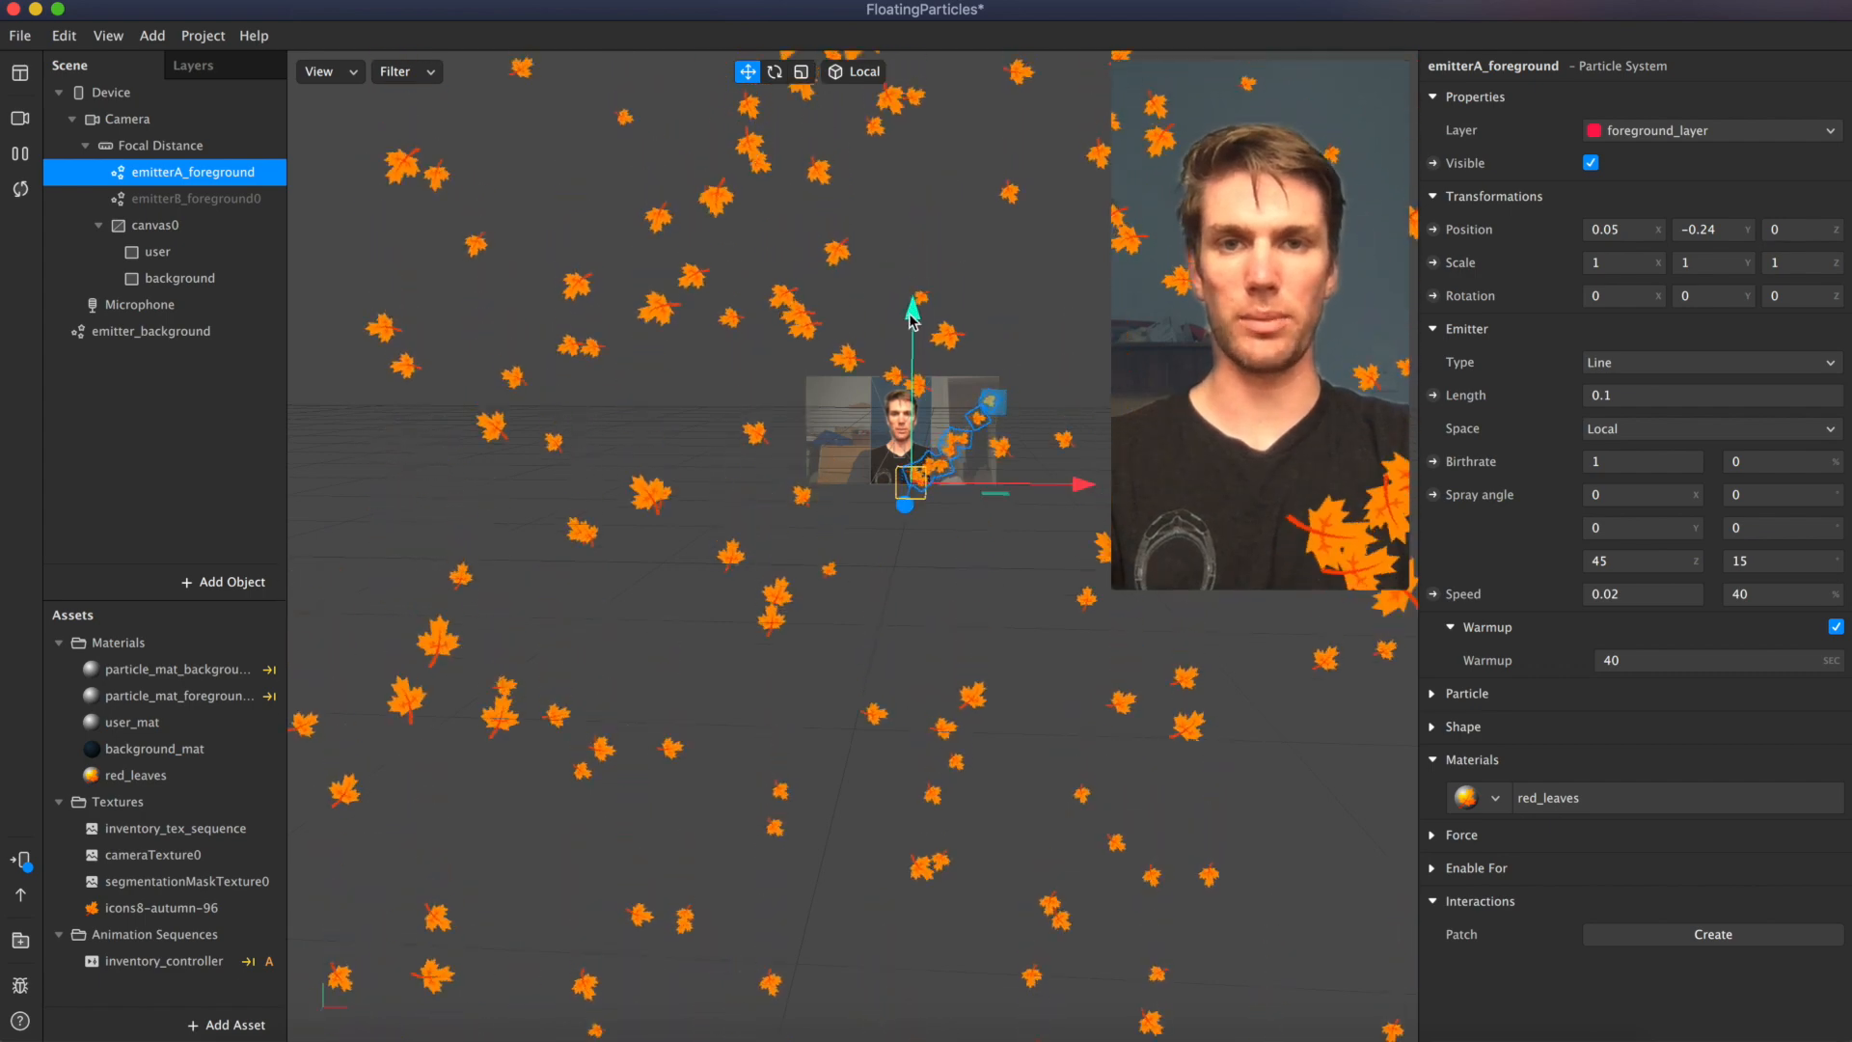
Step: Move emitterA_foreground above the camera plane, to about -0.05 on X and 0.47 on Y
drag(911, 307, 929, 184)
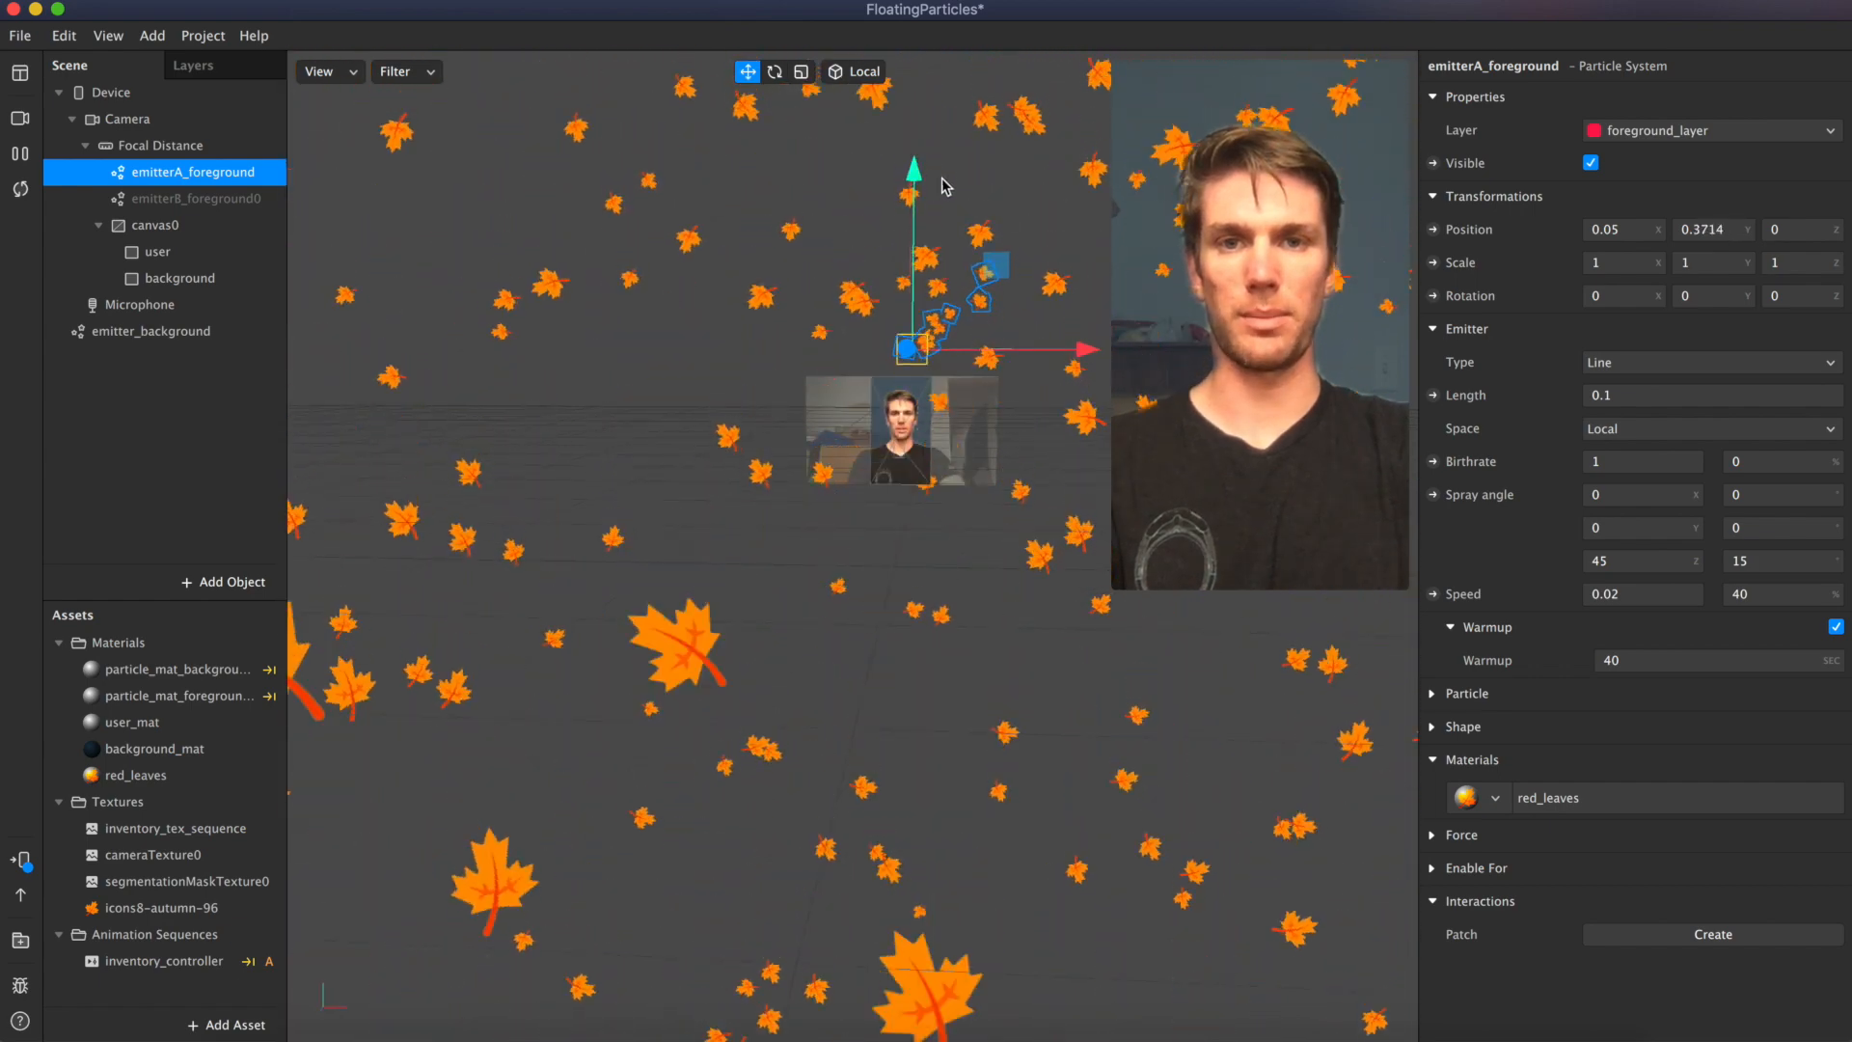
drag(1085, 352, 1064, 357)
drag(893, 176, 896, 154)
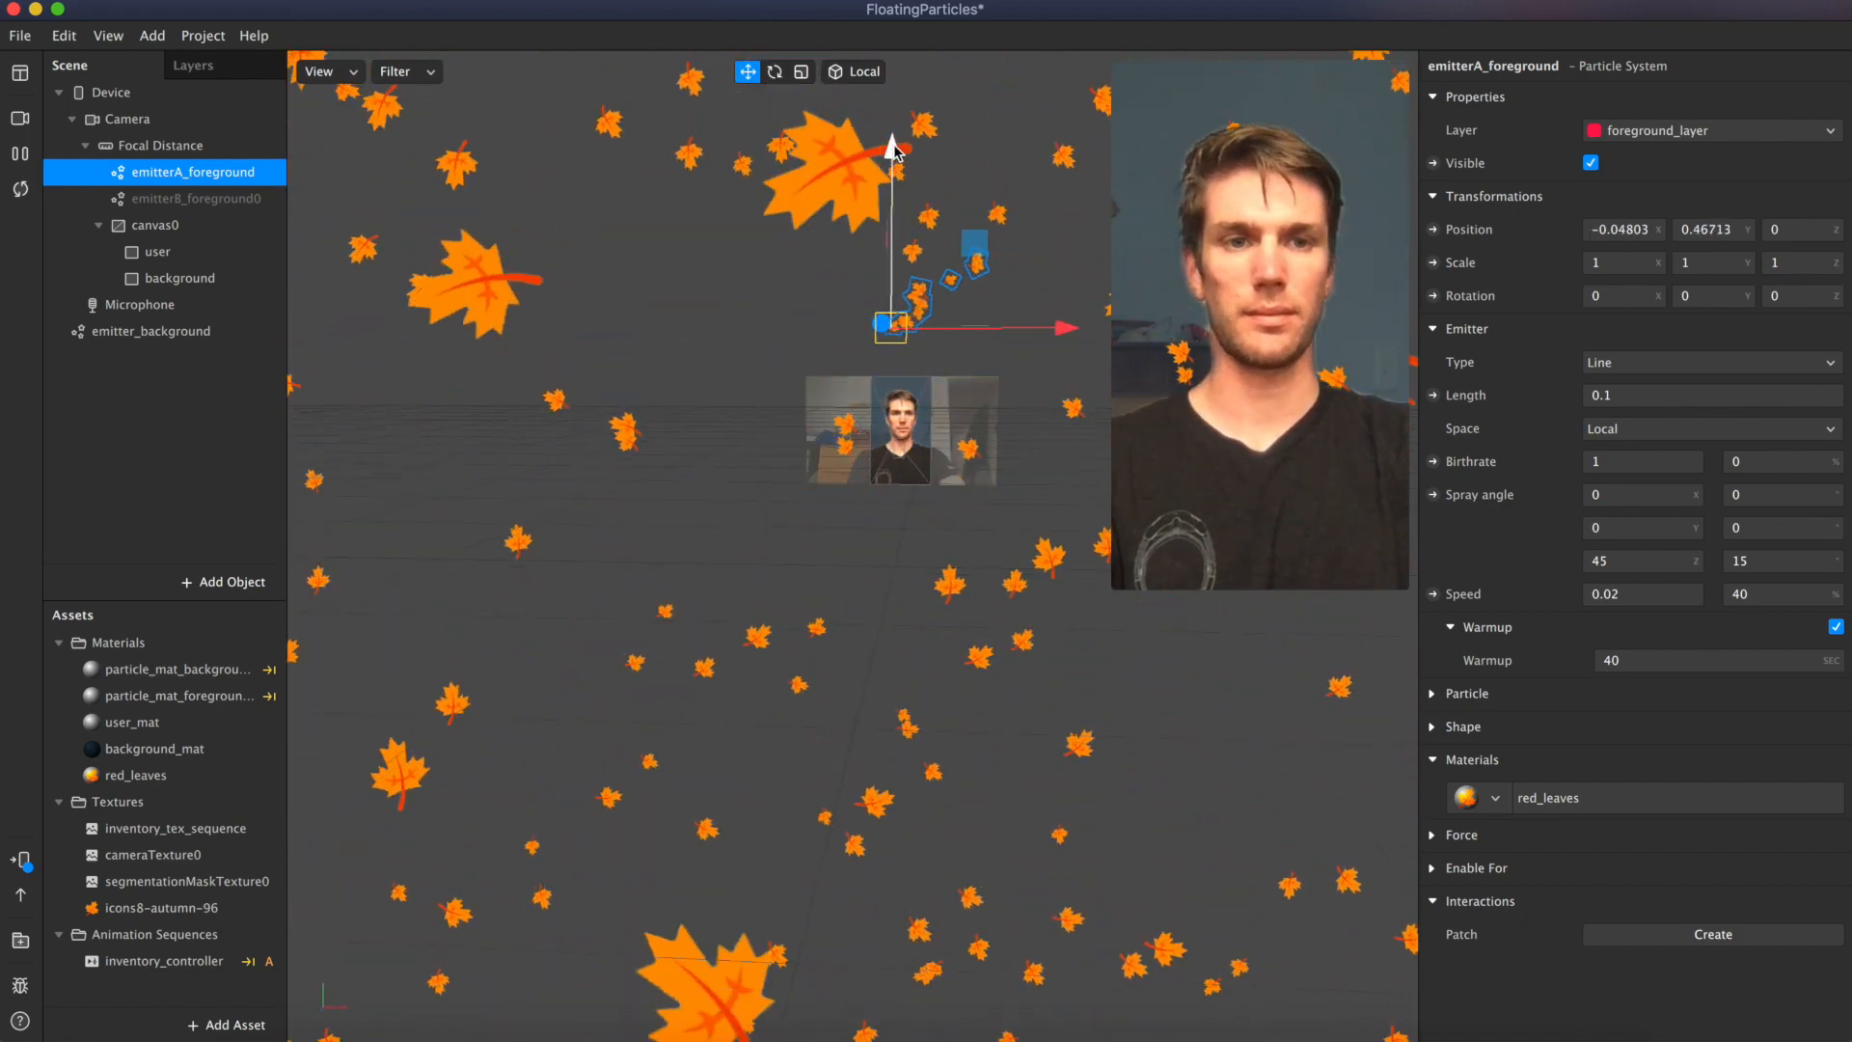
Step: Set the acceleration strength of emitterA_foreground to -0.003 on Y and 0 on X
click(1433, 835)
scroll(1560, 854, down, 2)
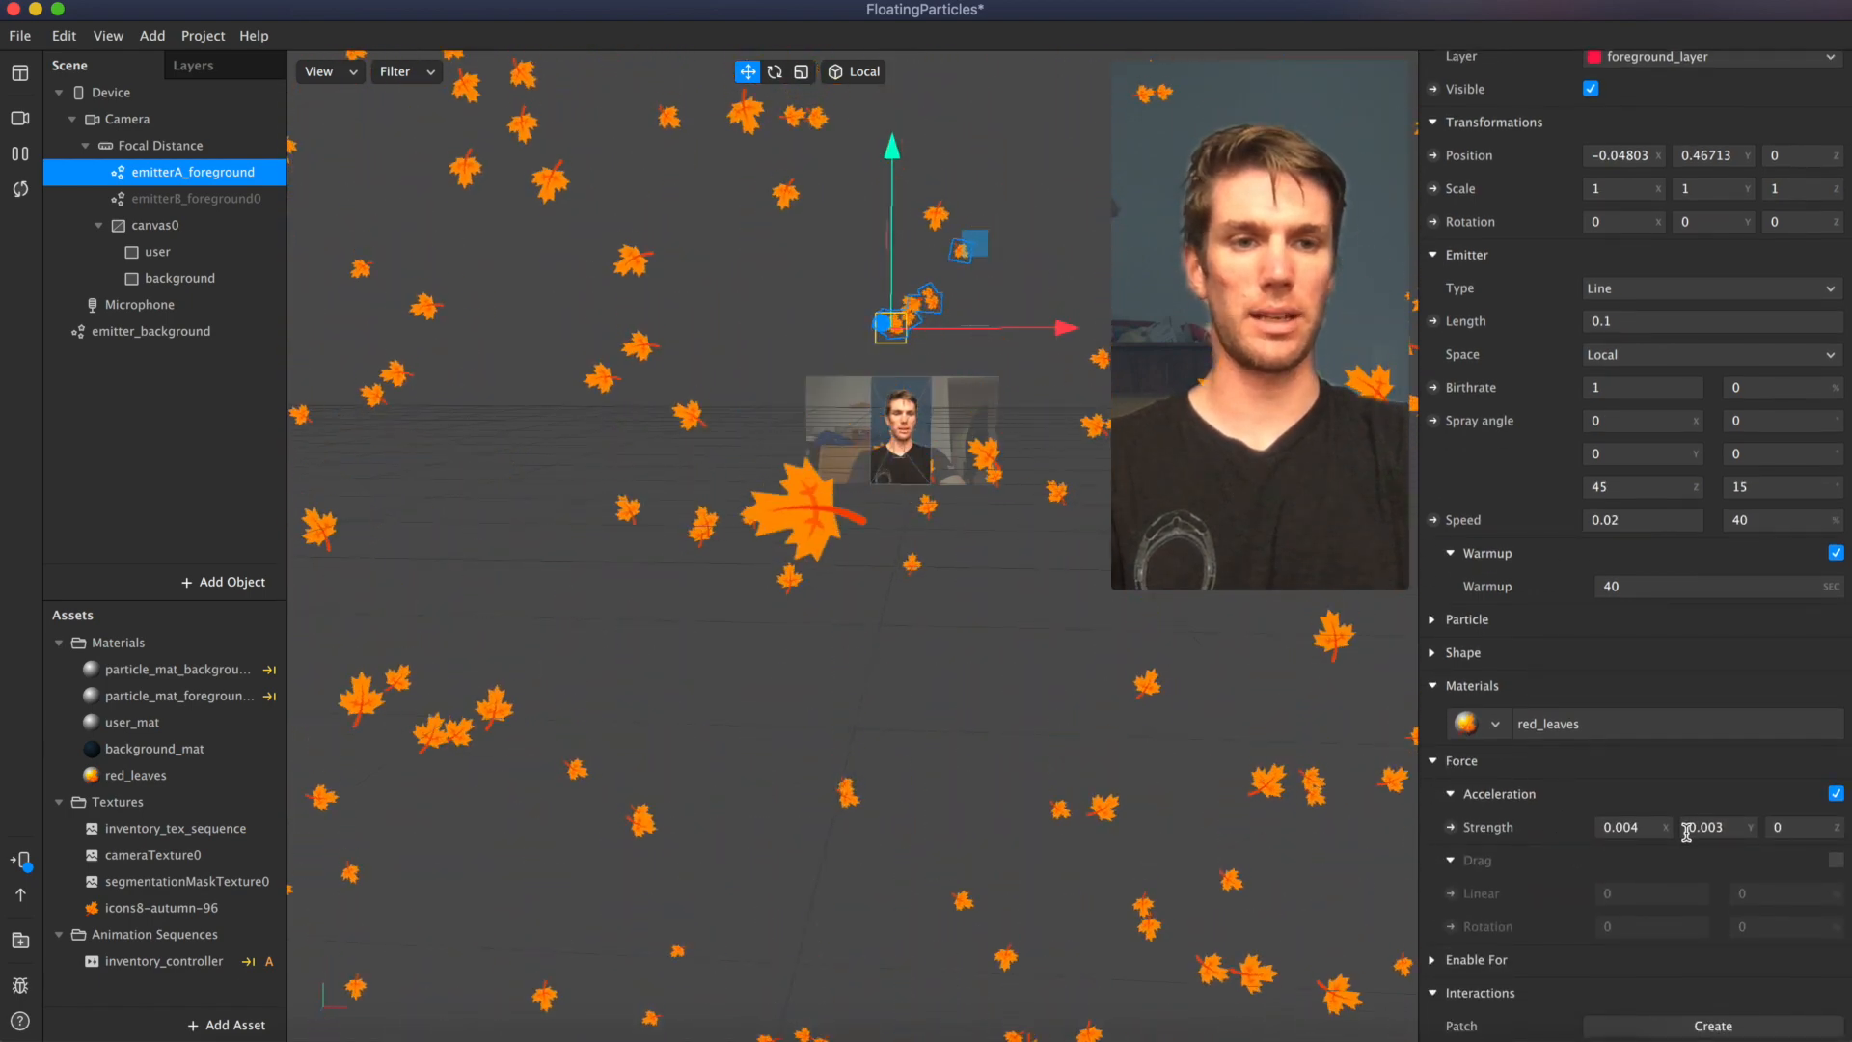
click(1686, 828)
text(-)
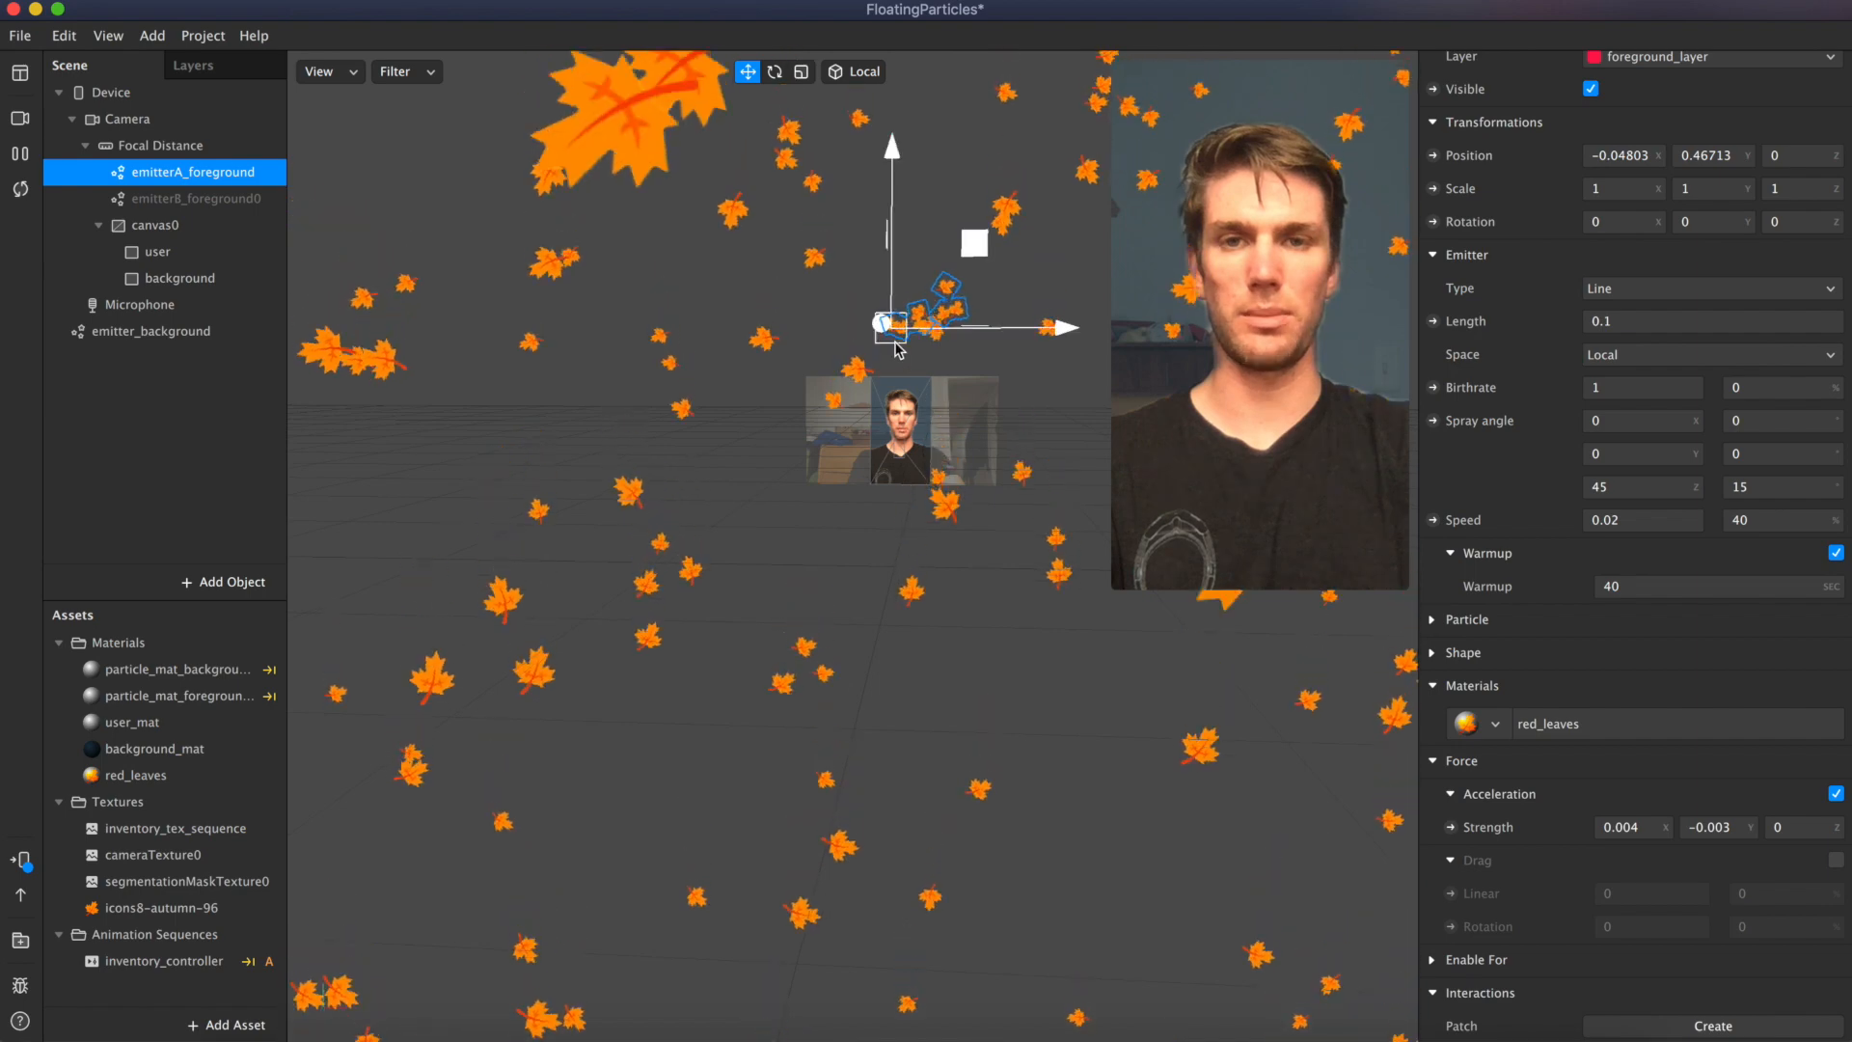
scroll(897, 347, up, 3)
scroll(923, 394, up, 4)
scroll(921, 399, down, 3)
scroll(921, 398, up, 5)
scroll(921, 399, up, 4)
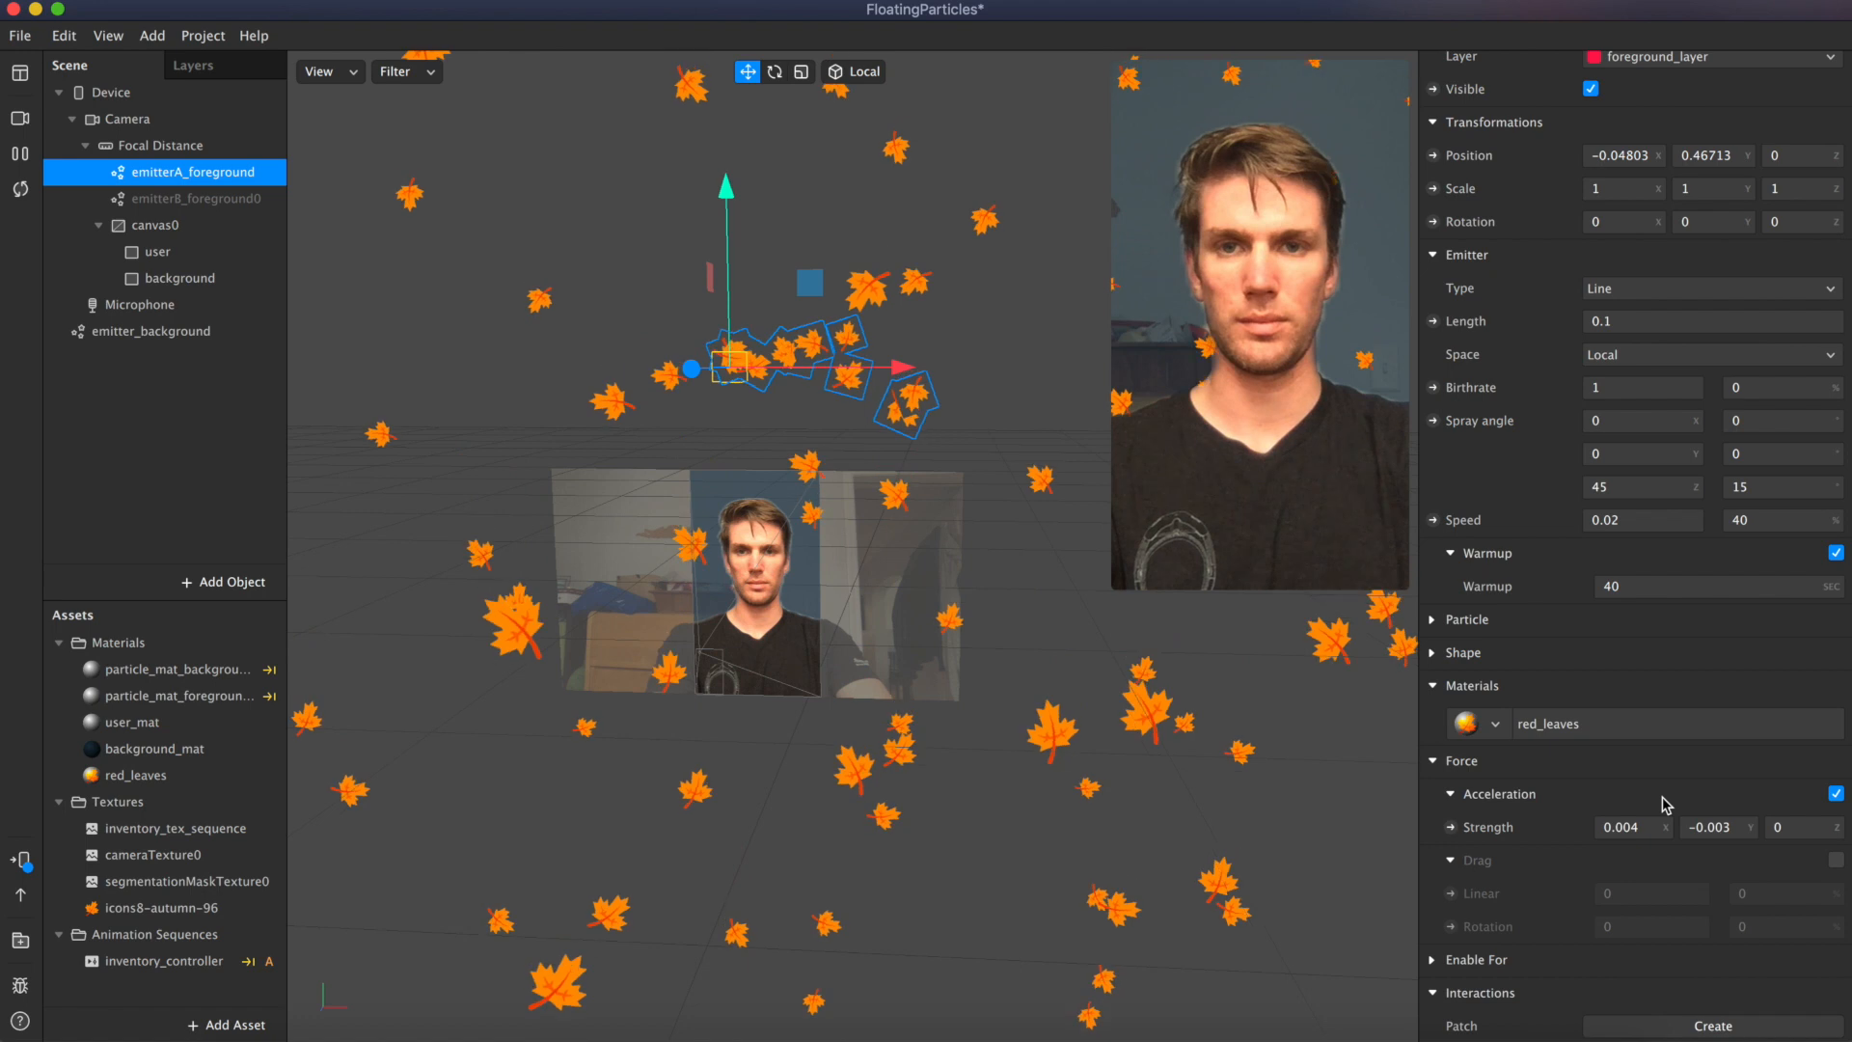
click(1640, 827)
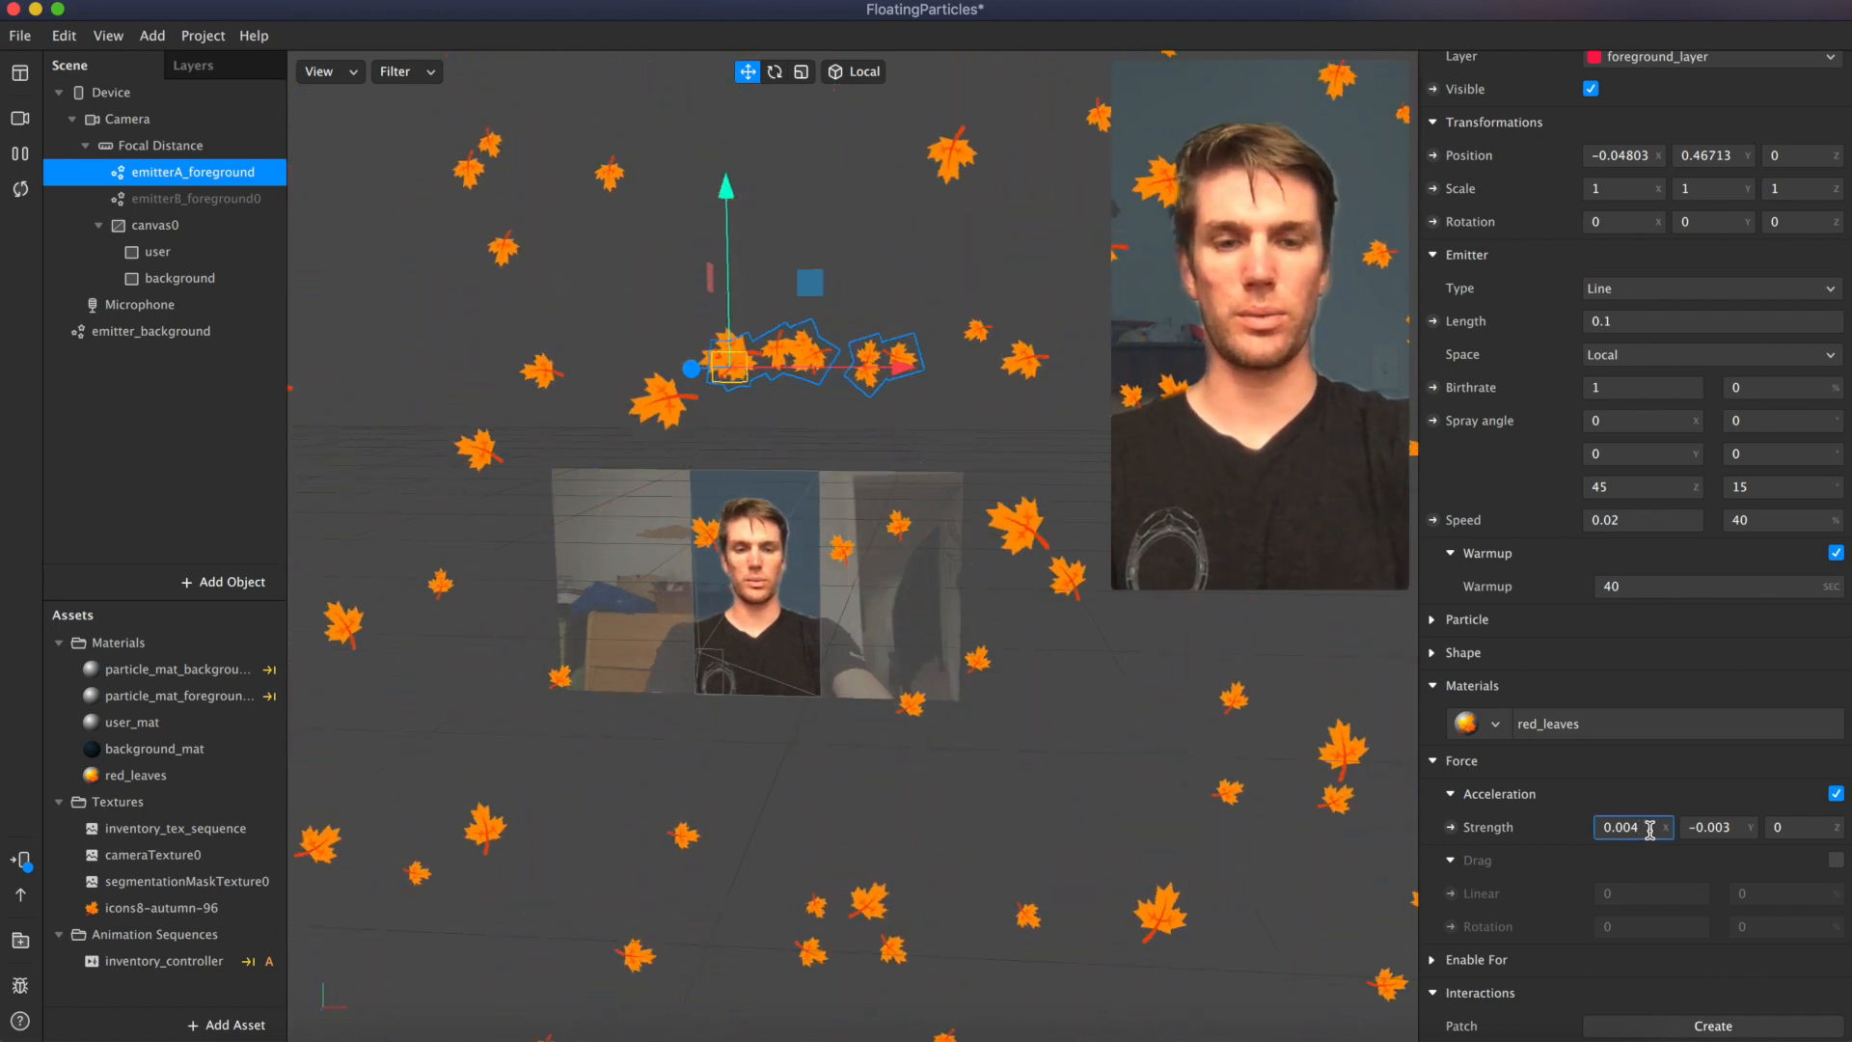
key(BackSpace)
key(Return)
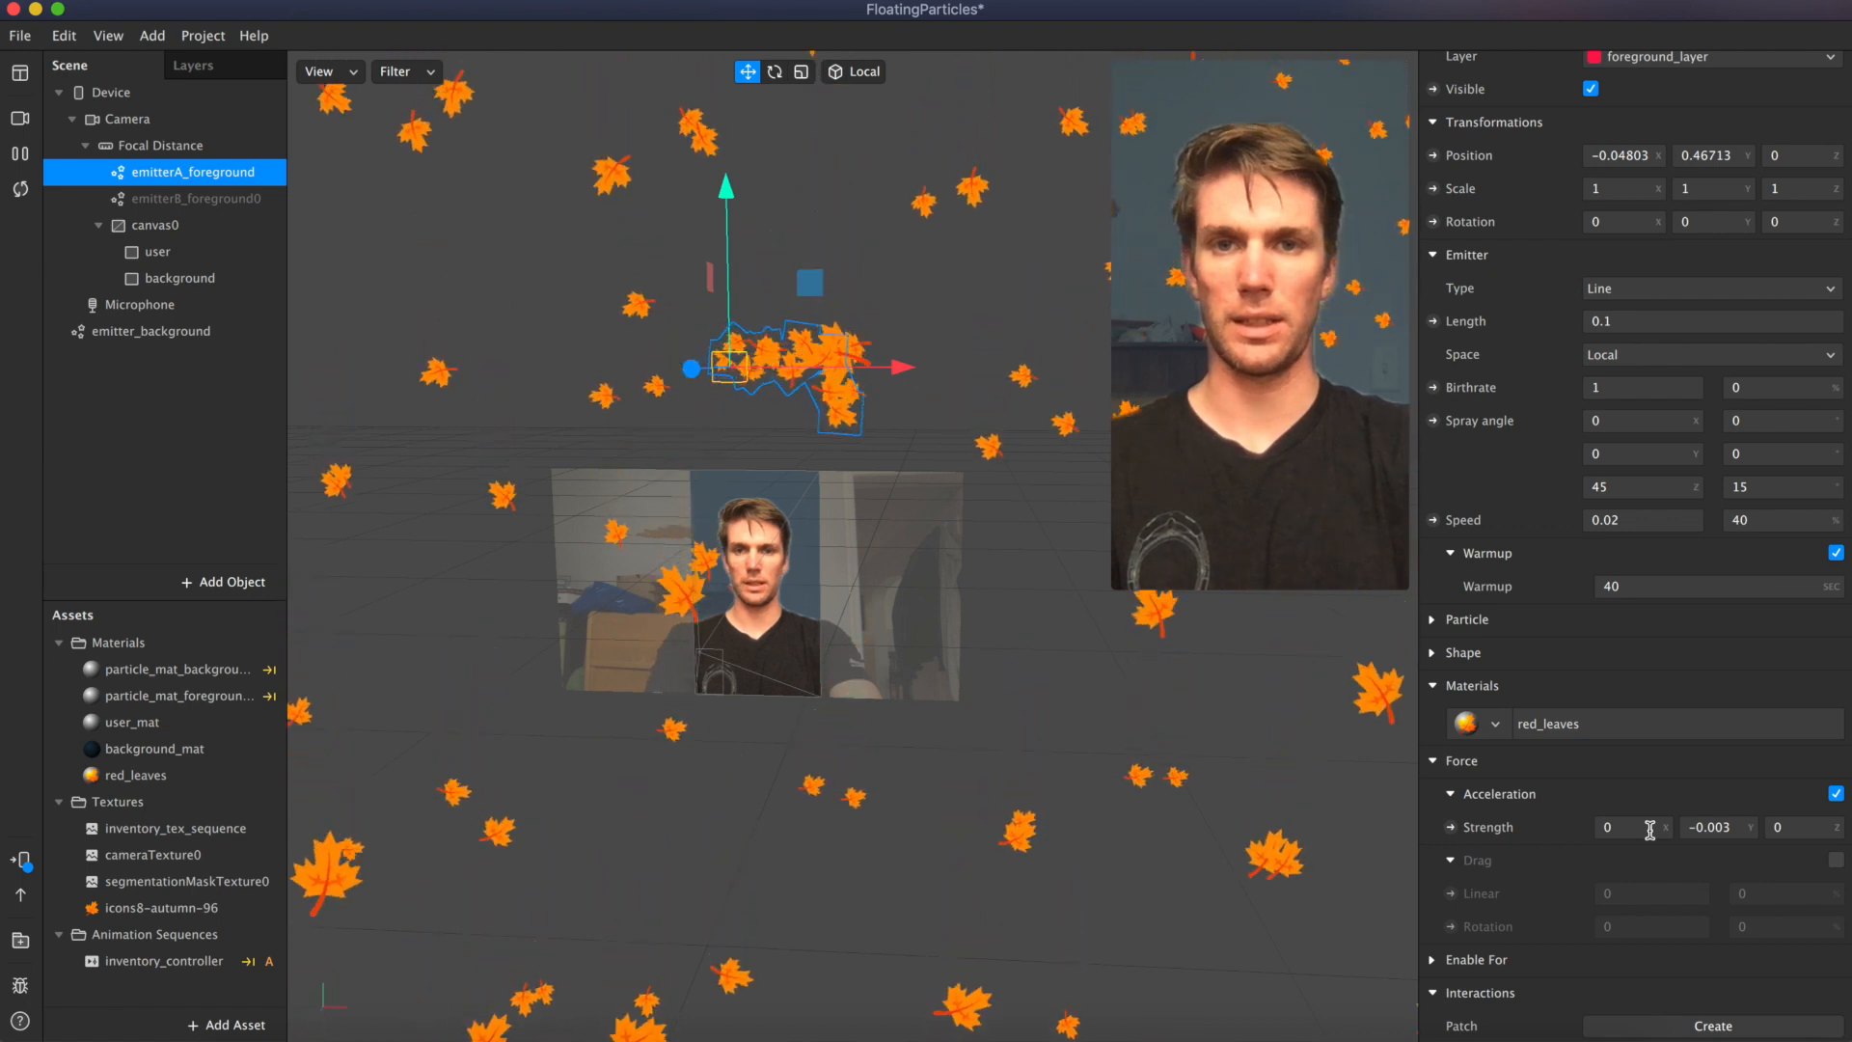
Step: Set the line length of emitterA_foreground to 5
click(1725, 831)
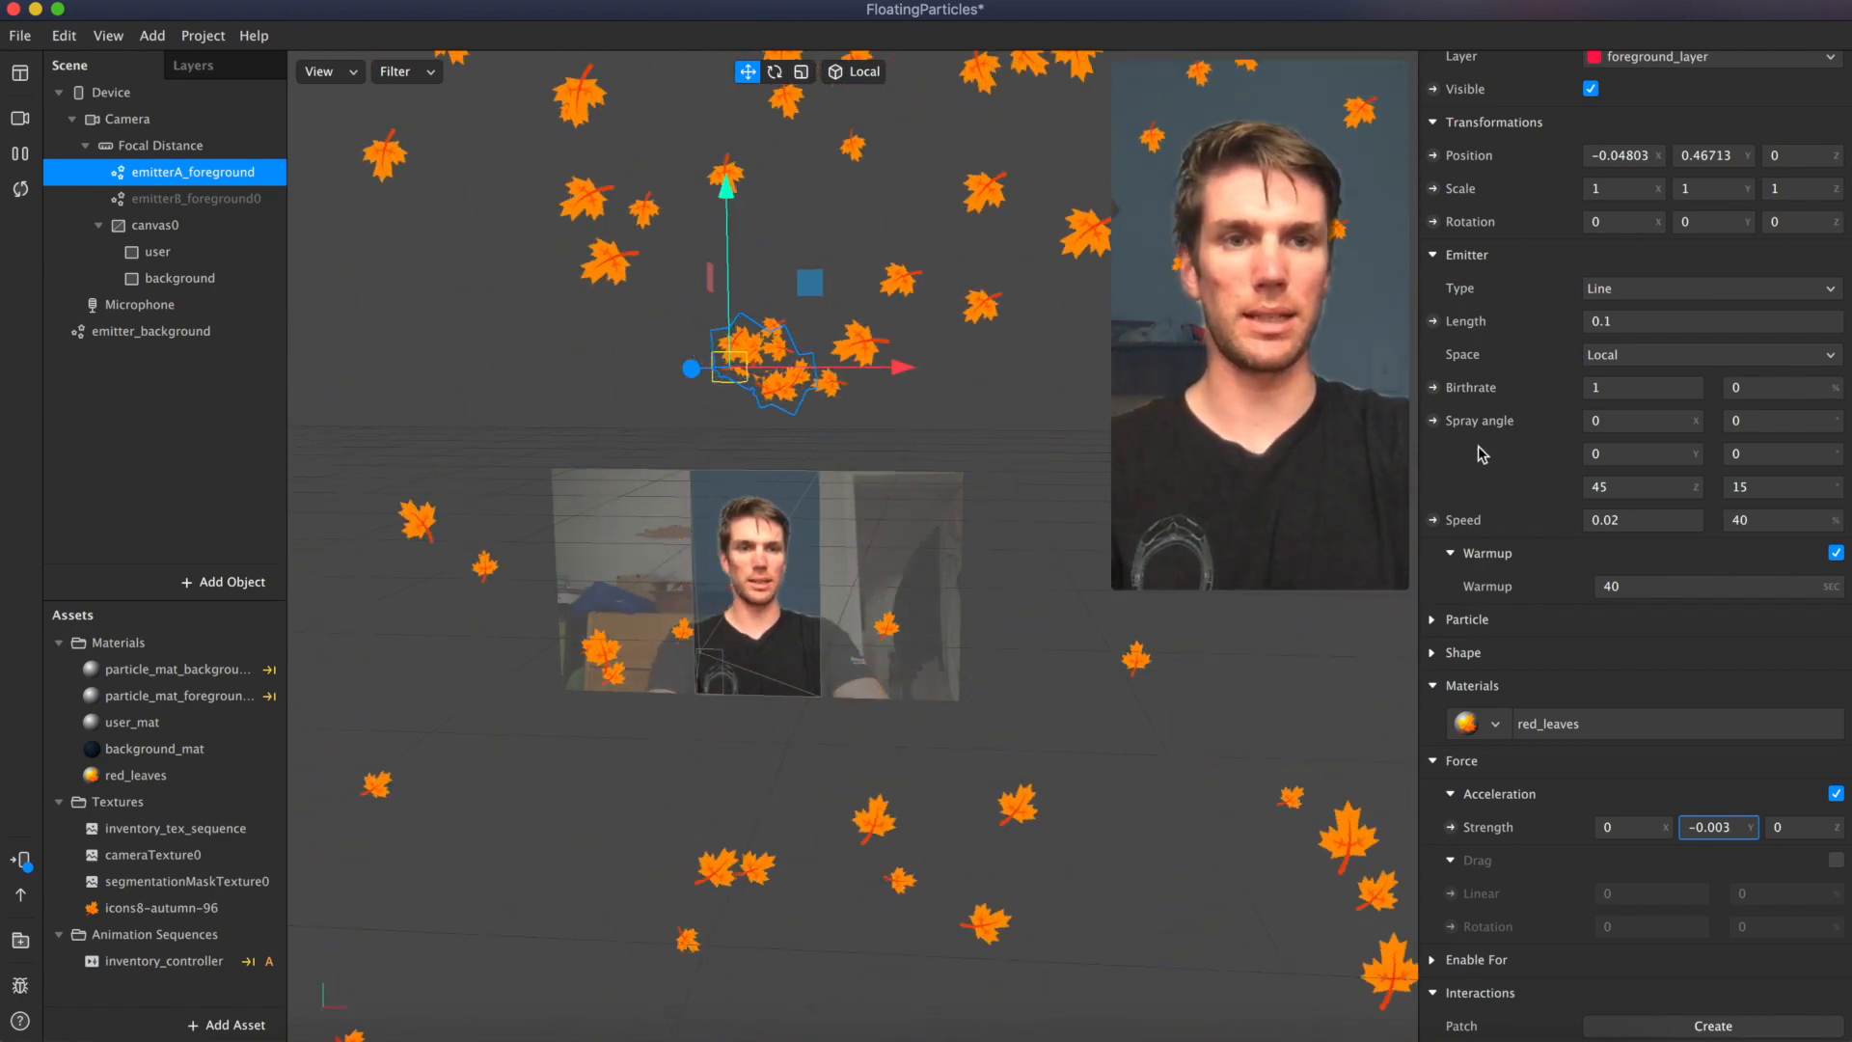
scroll(1482, 454, up, 2)
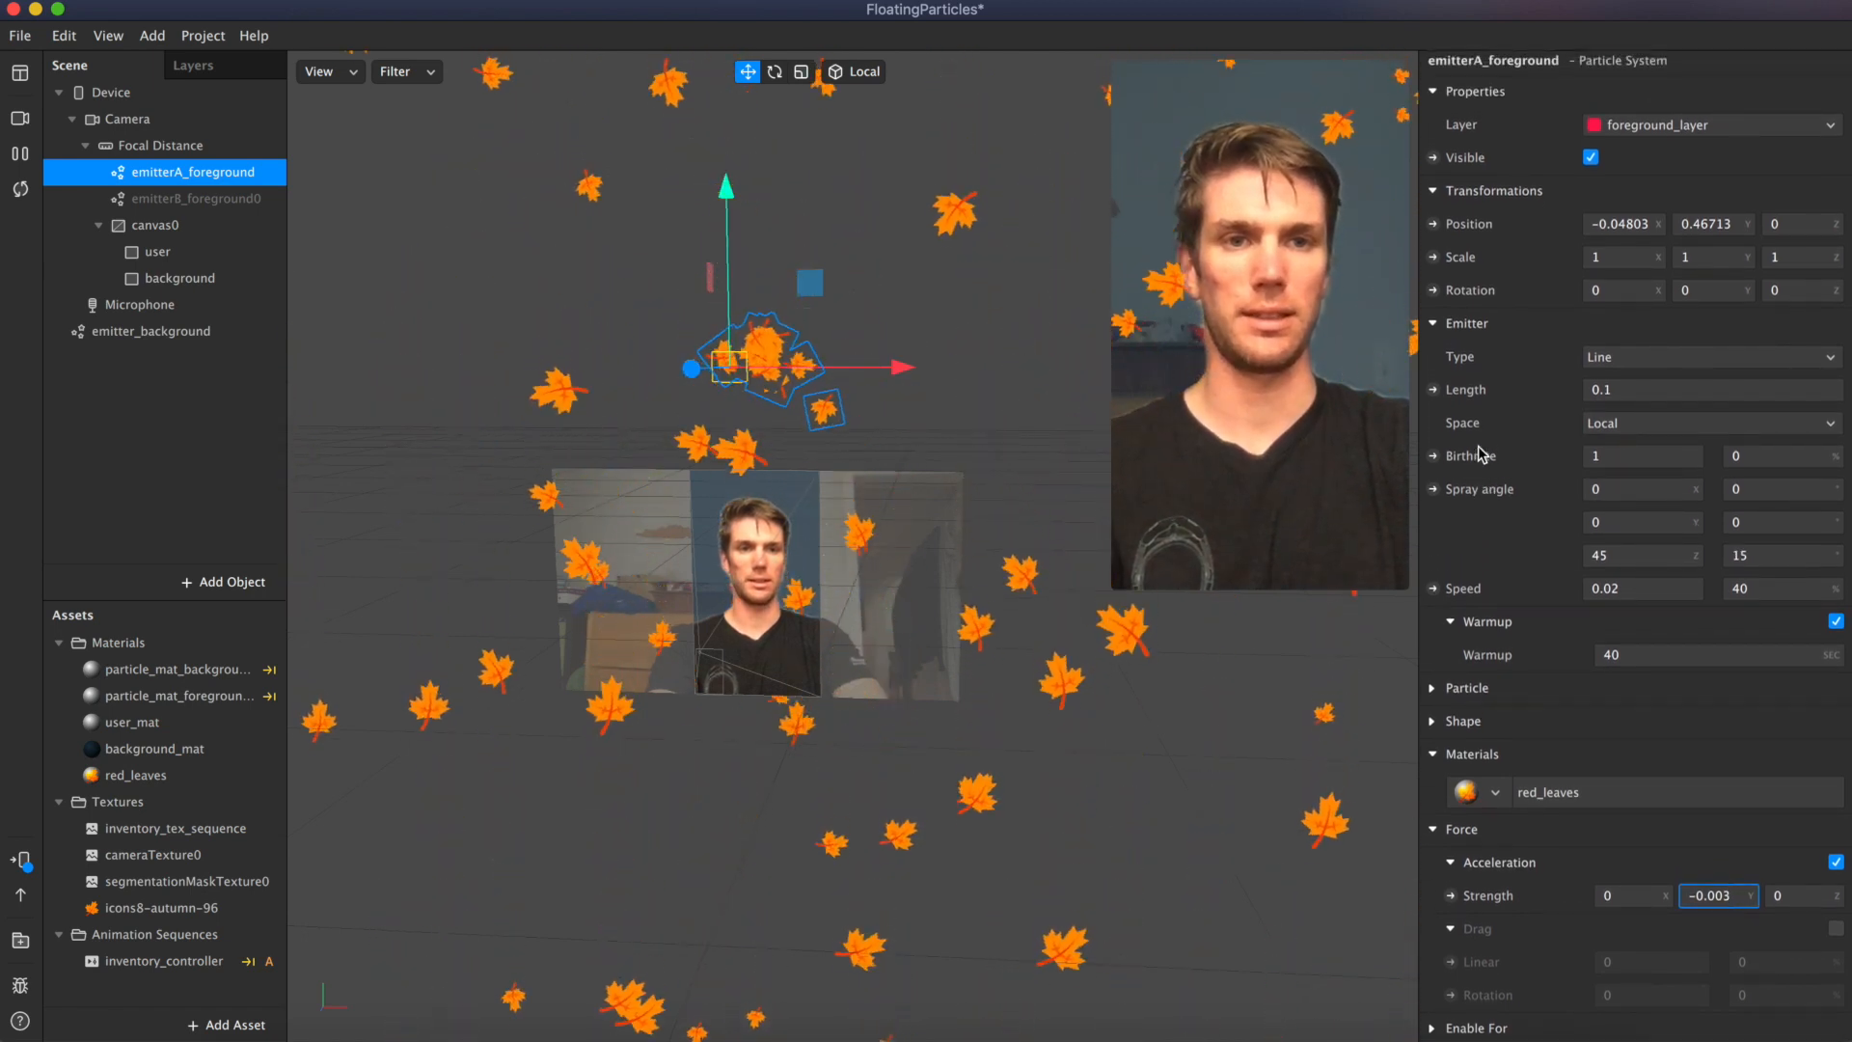
scroll(1482, 454, up, 1)
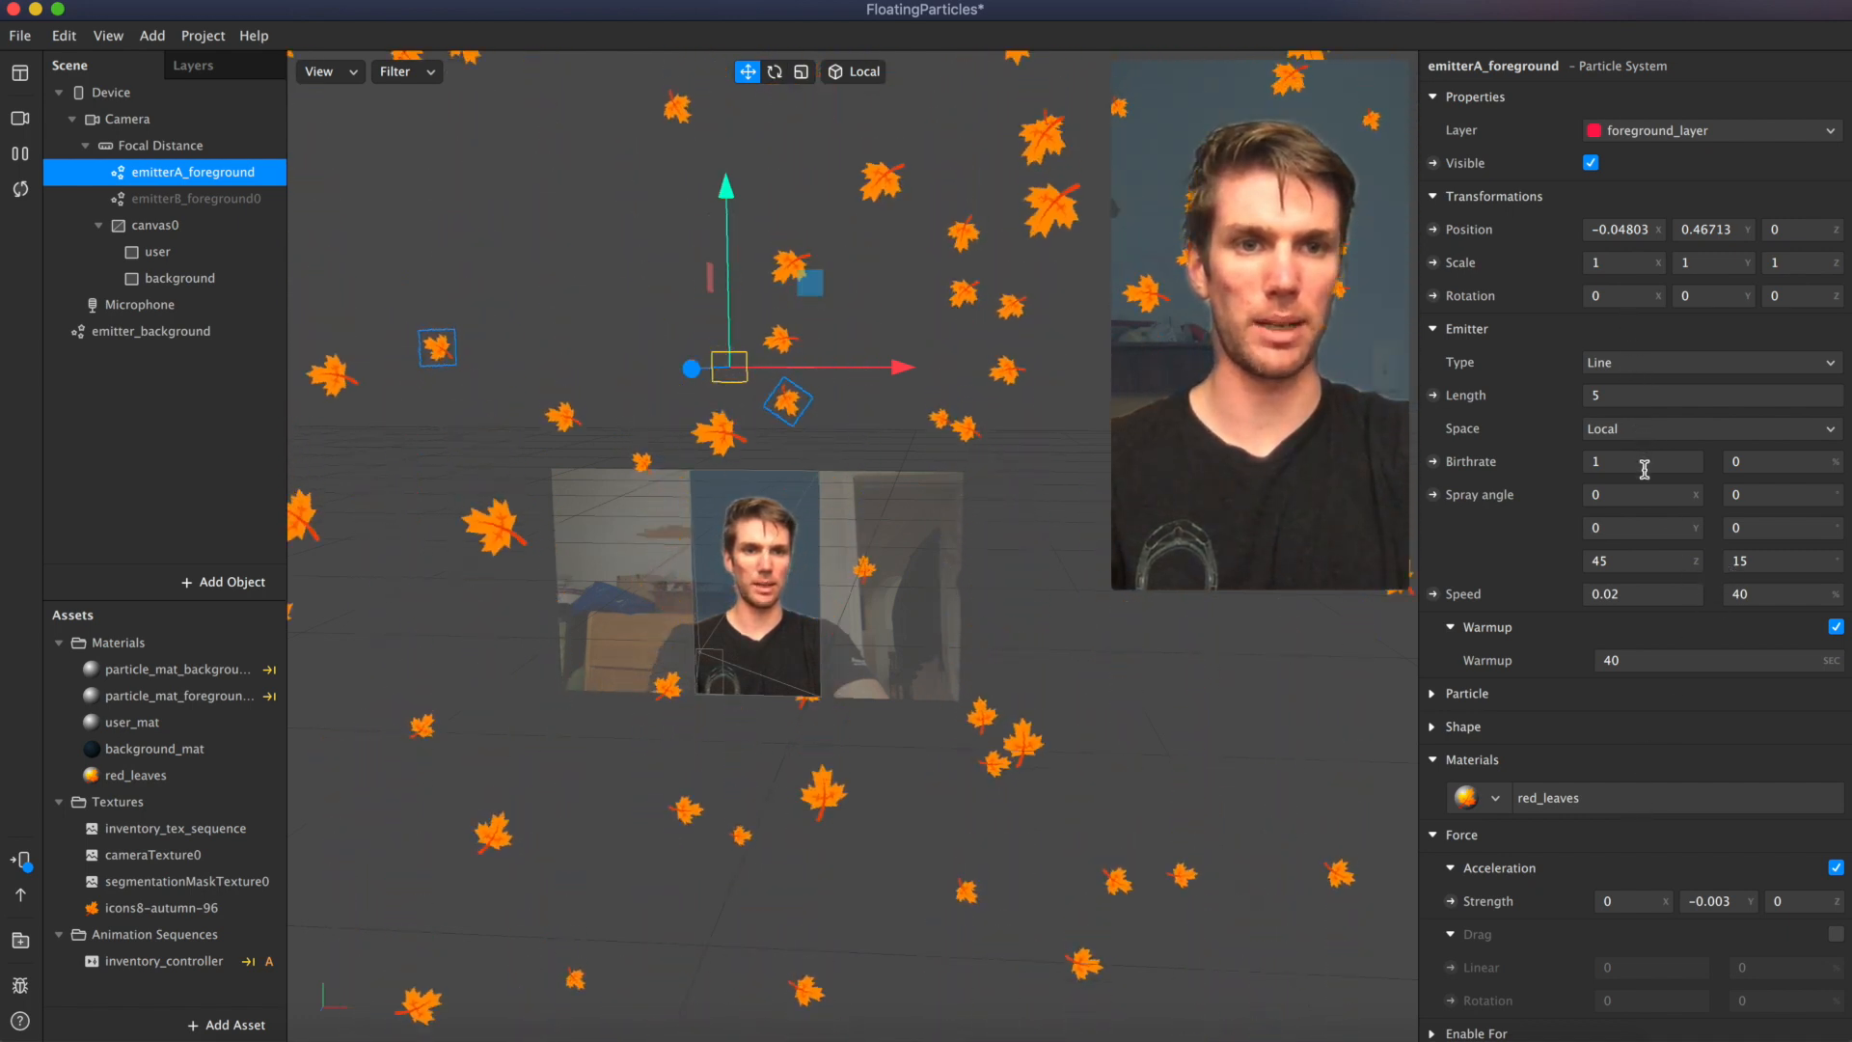
Step: Set the particle lifespan of emitterA_foreground to 20 seconds
scroll(1645, 469, down, 1)
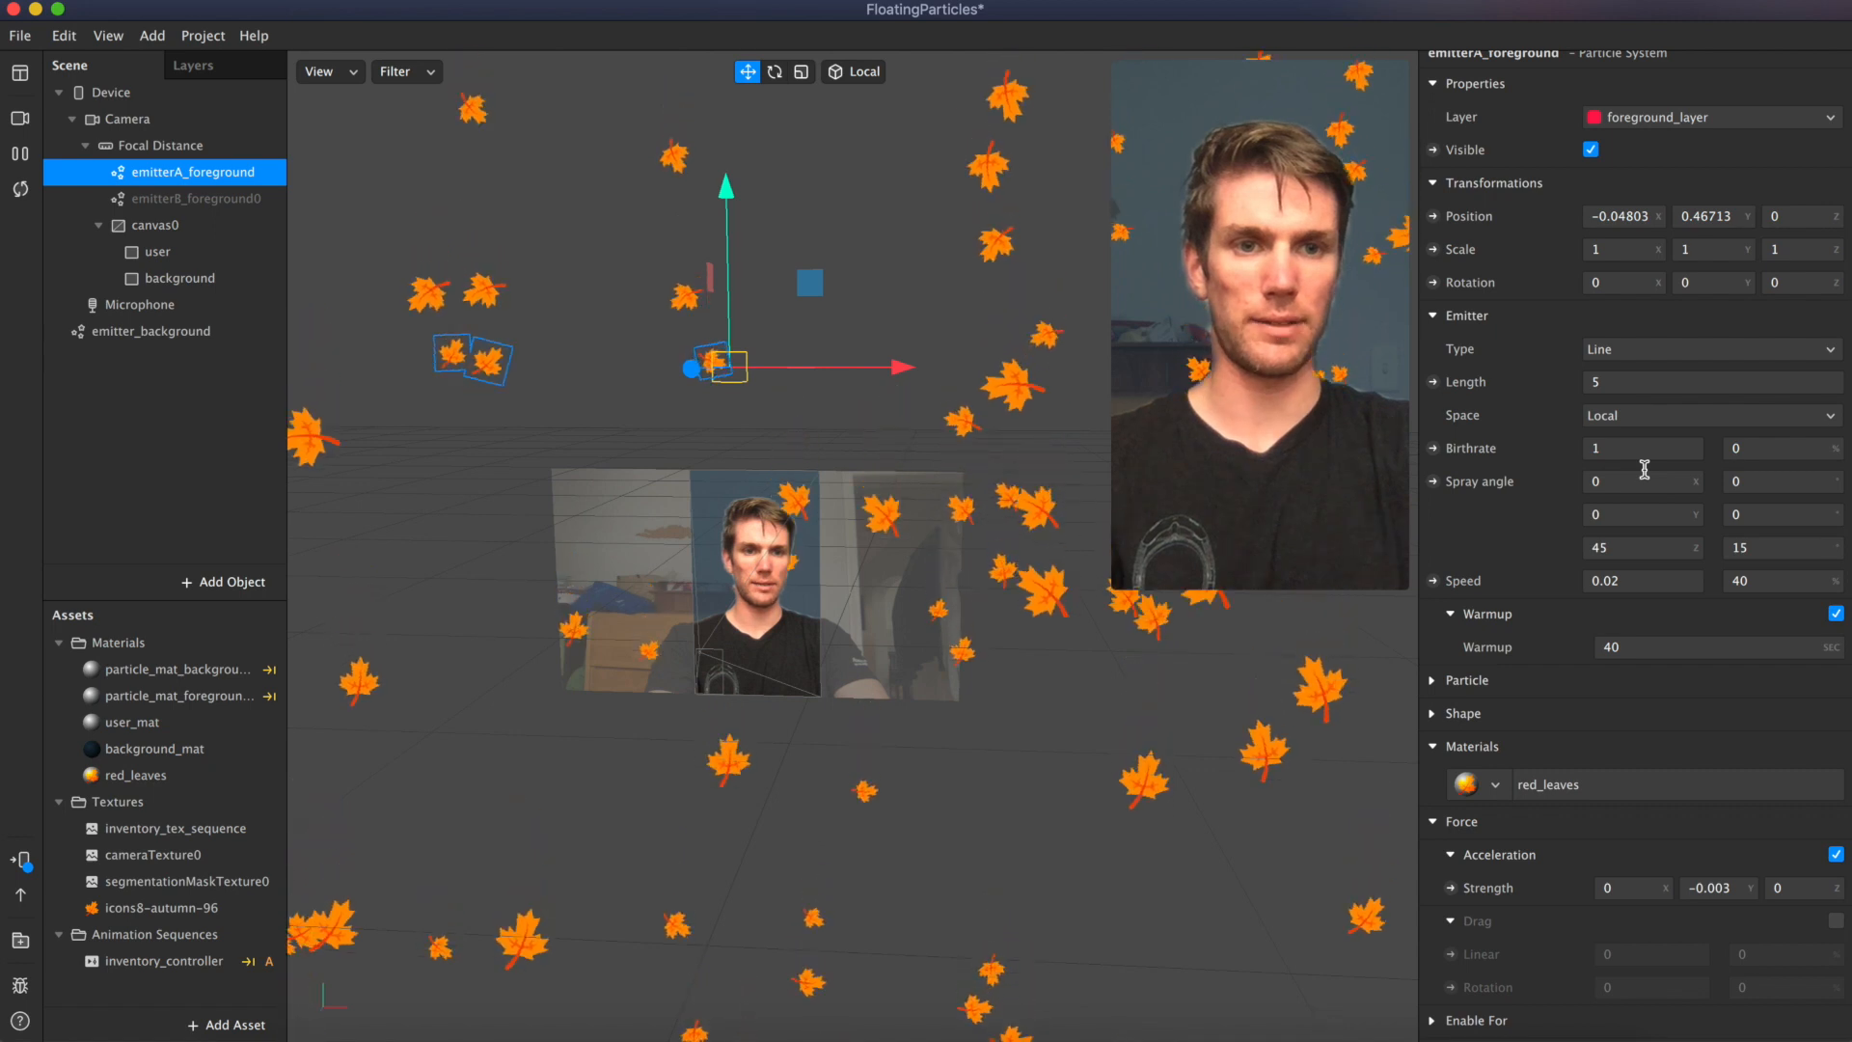
click(1434, 680)
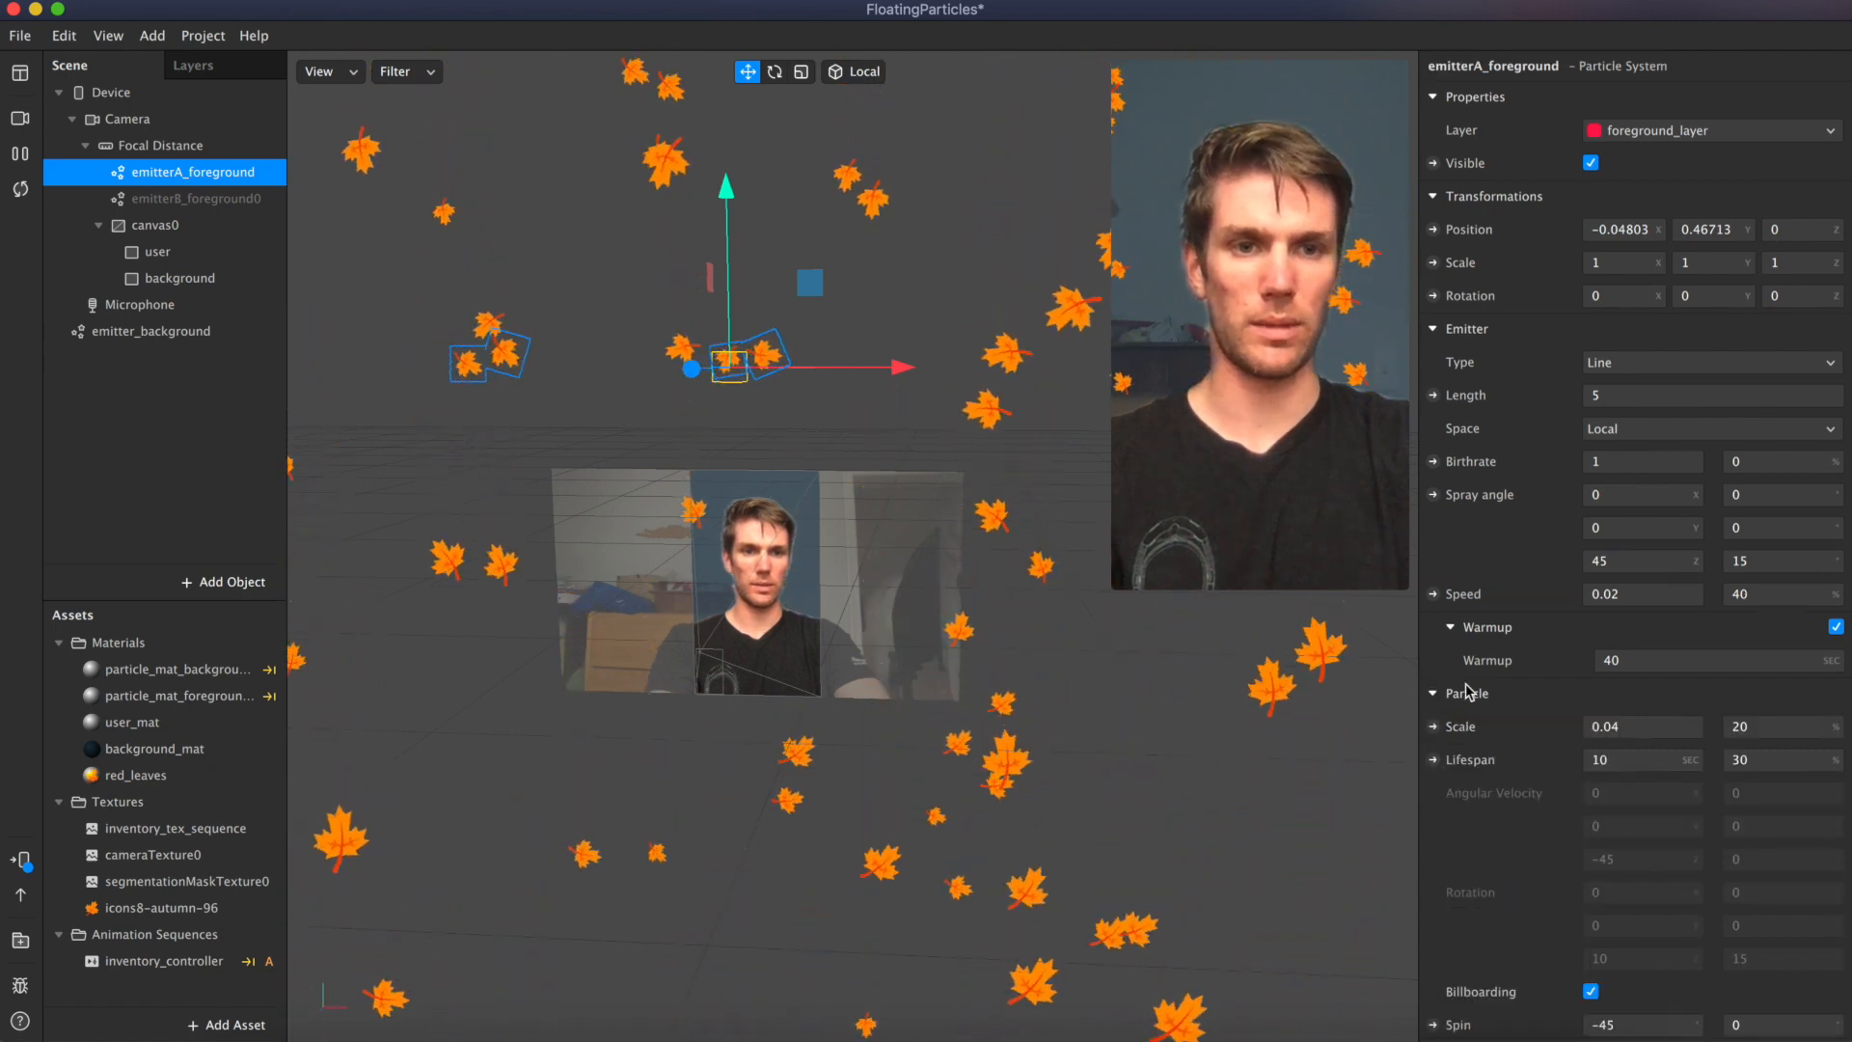
scroll(1541, 692, down, 1)
scroll(1544, 692, down, 4)
click(1605, 661)
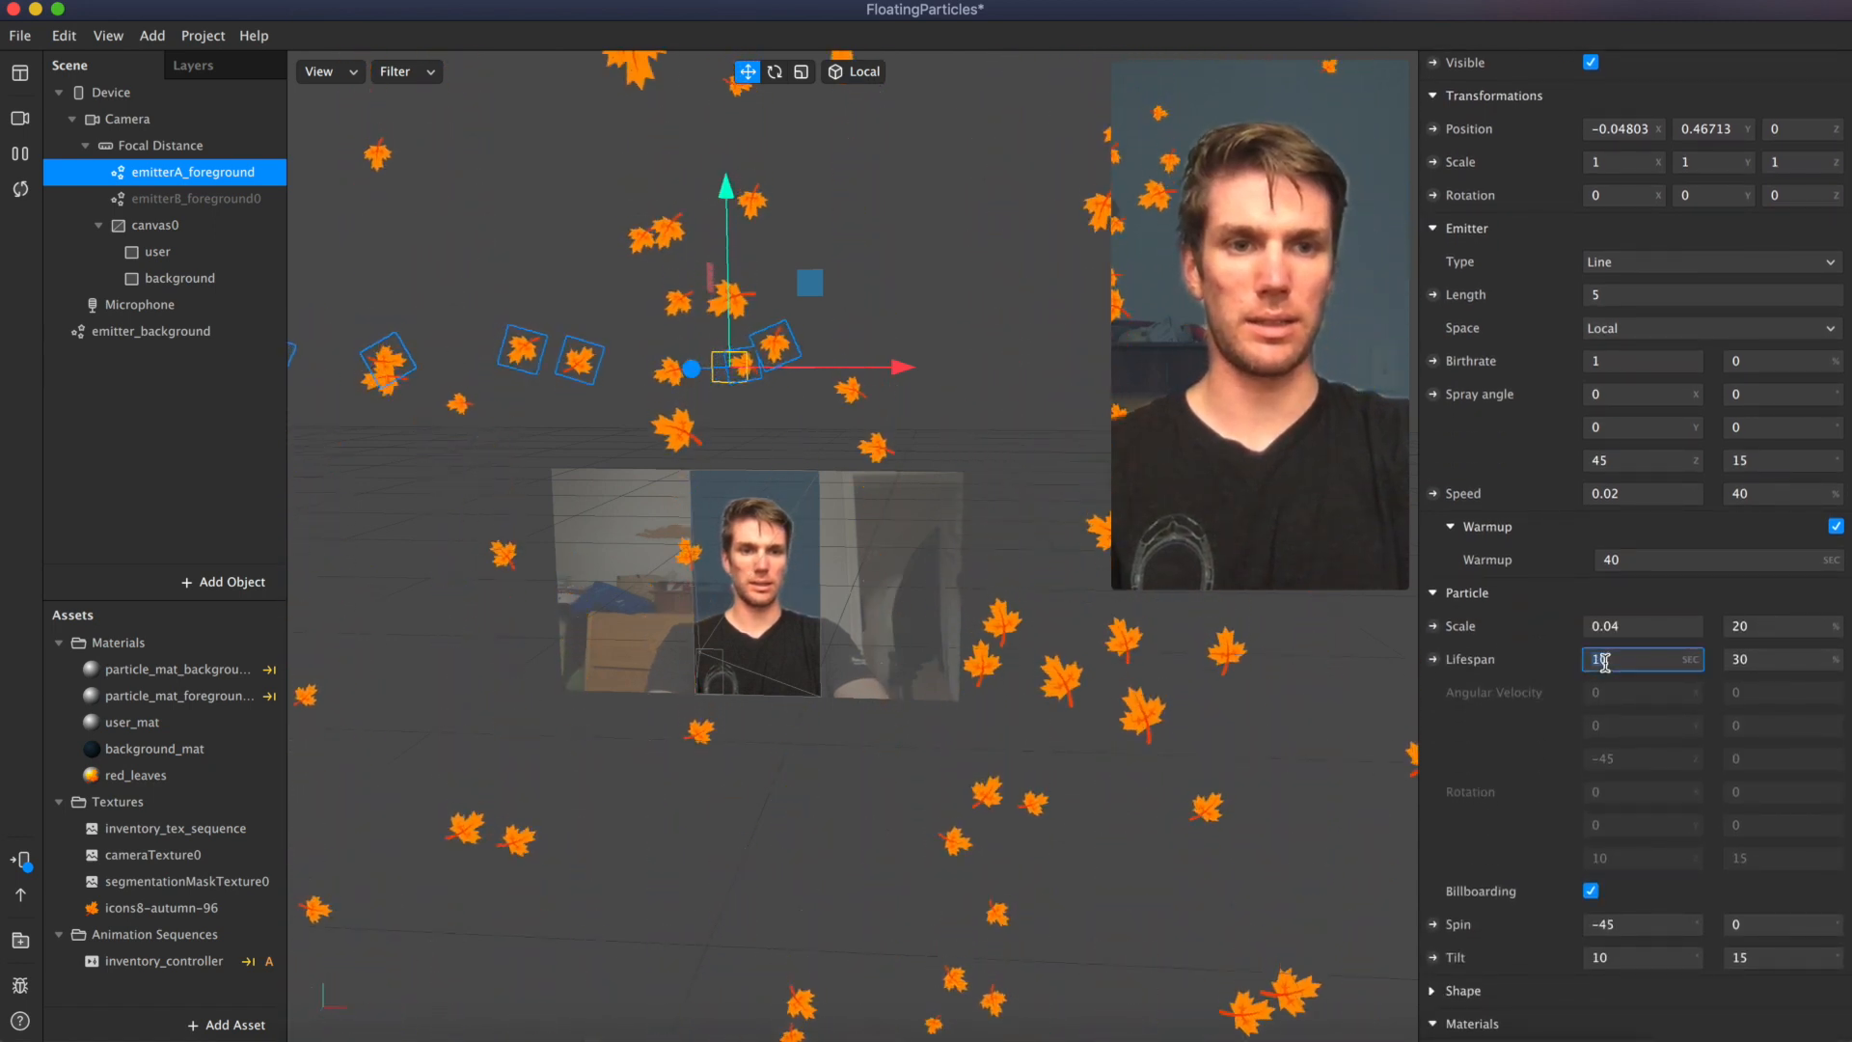
text(20)
key(Return)
Step: Set the Y acceleration strength of emitterA_foreground to -0.05
scroll(1605, 661, down, 4)
scroll(1605, 662, down, 14)
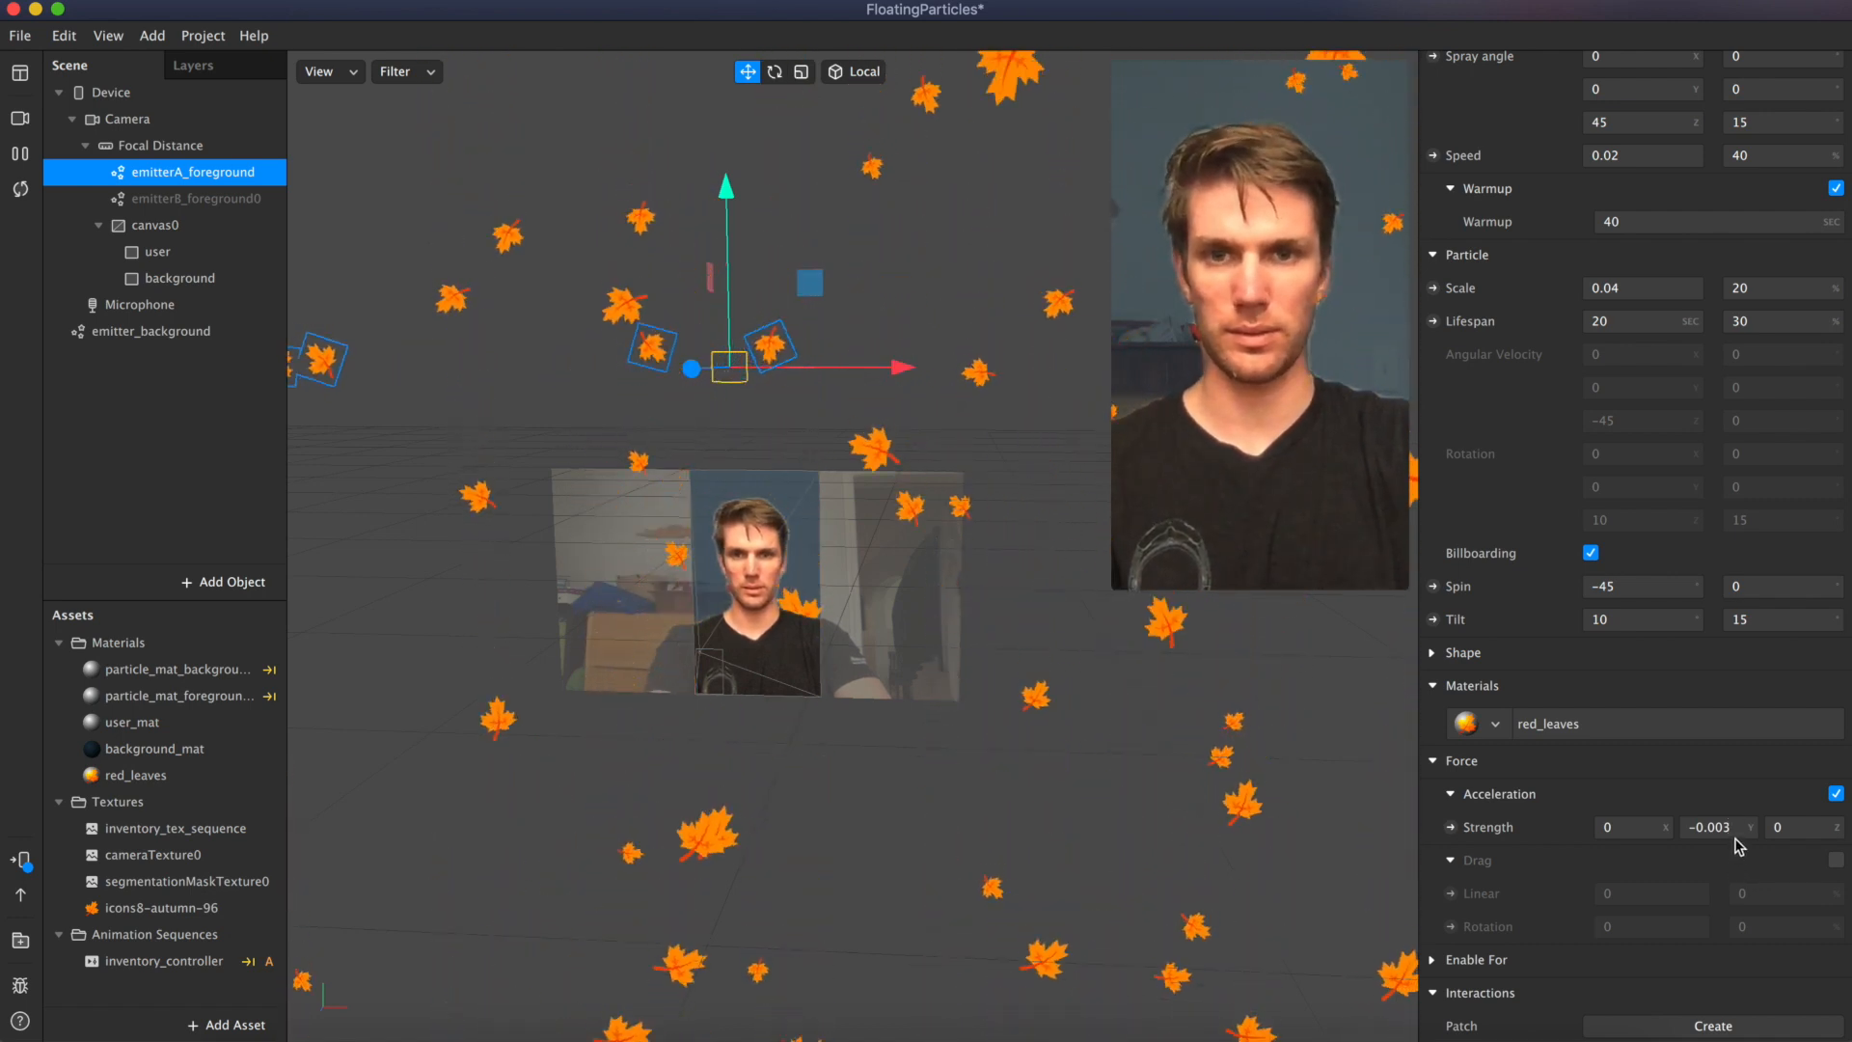
text(5)
key(Return)
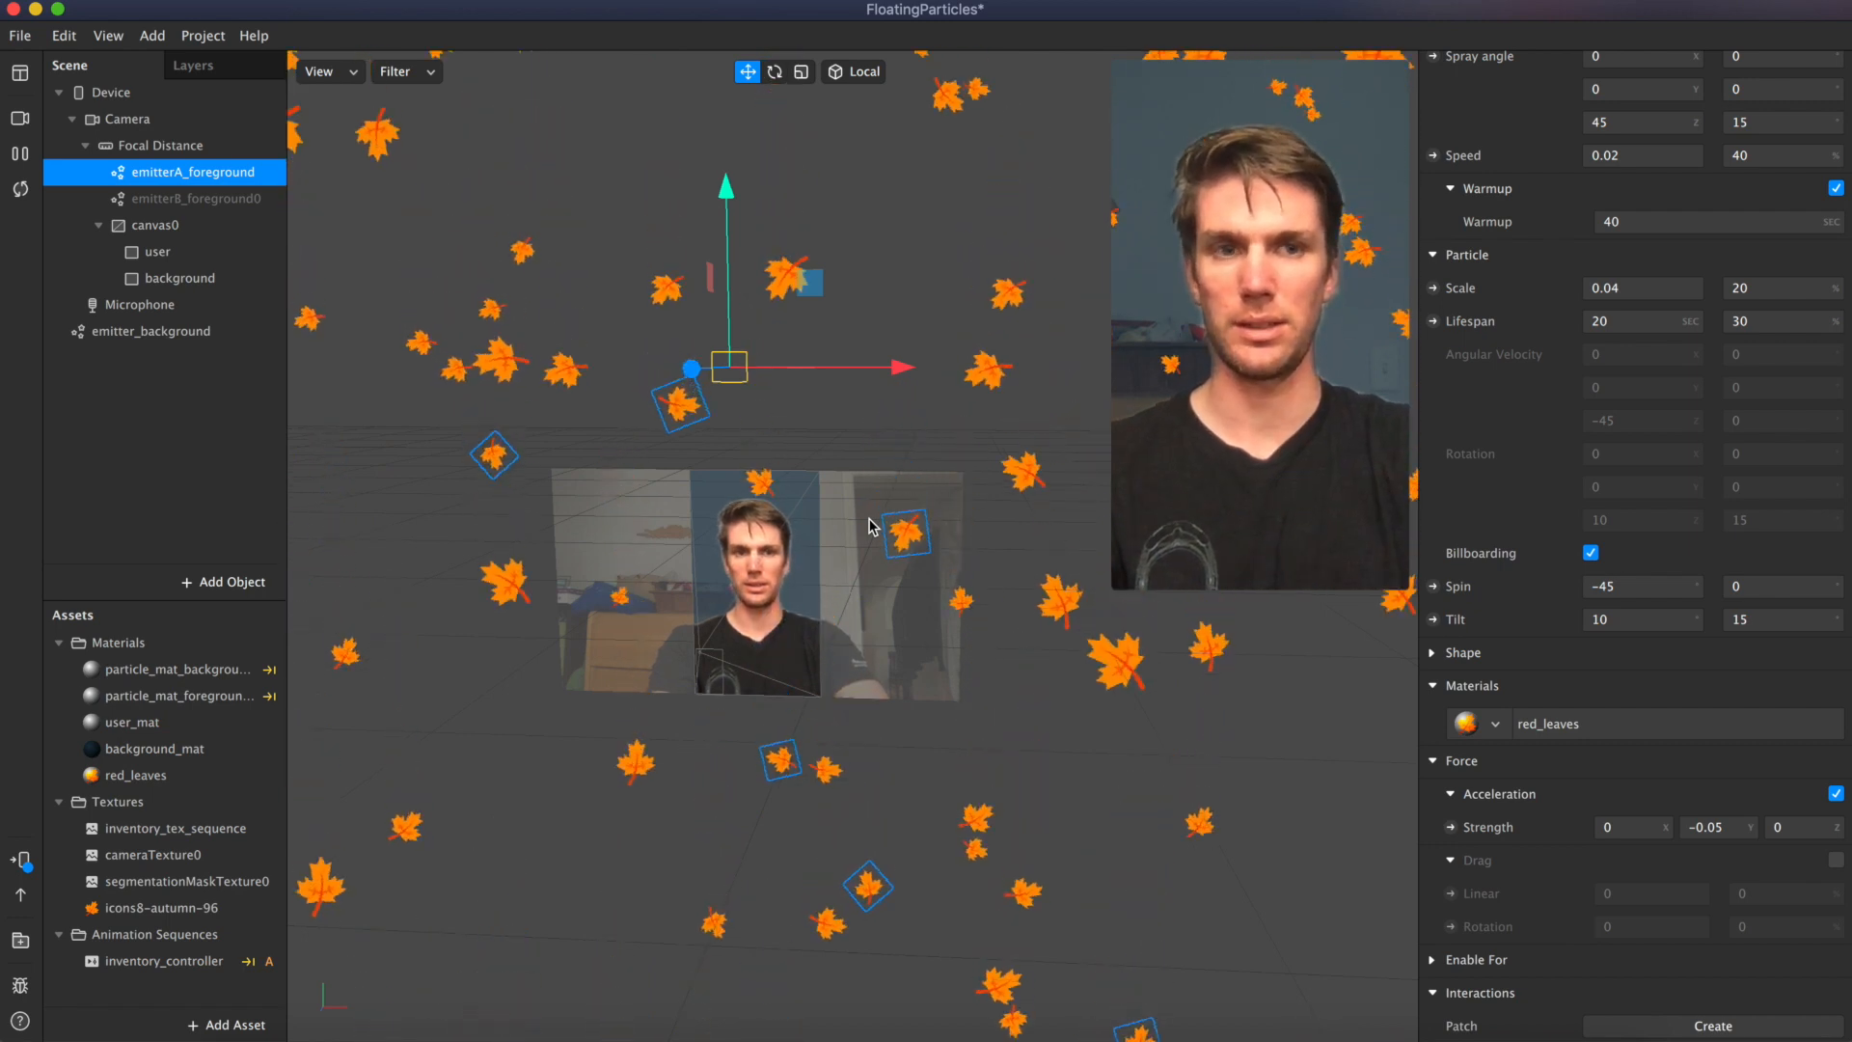
Step: Set the line length of emitterA_foreground to 1 and lower the emitter to a Y position of about 0.37
scroll(1537, 417, up, 1)
scroll(1534, 409, up, 5)
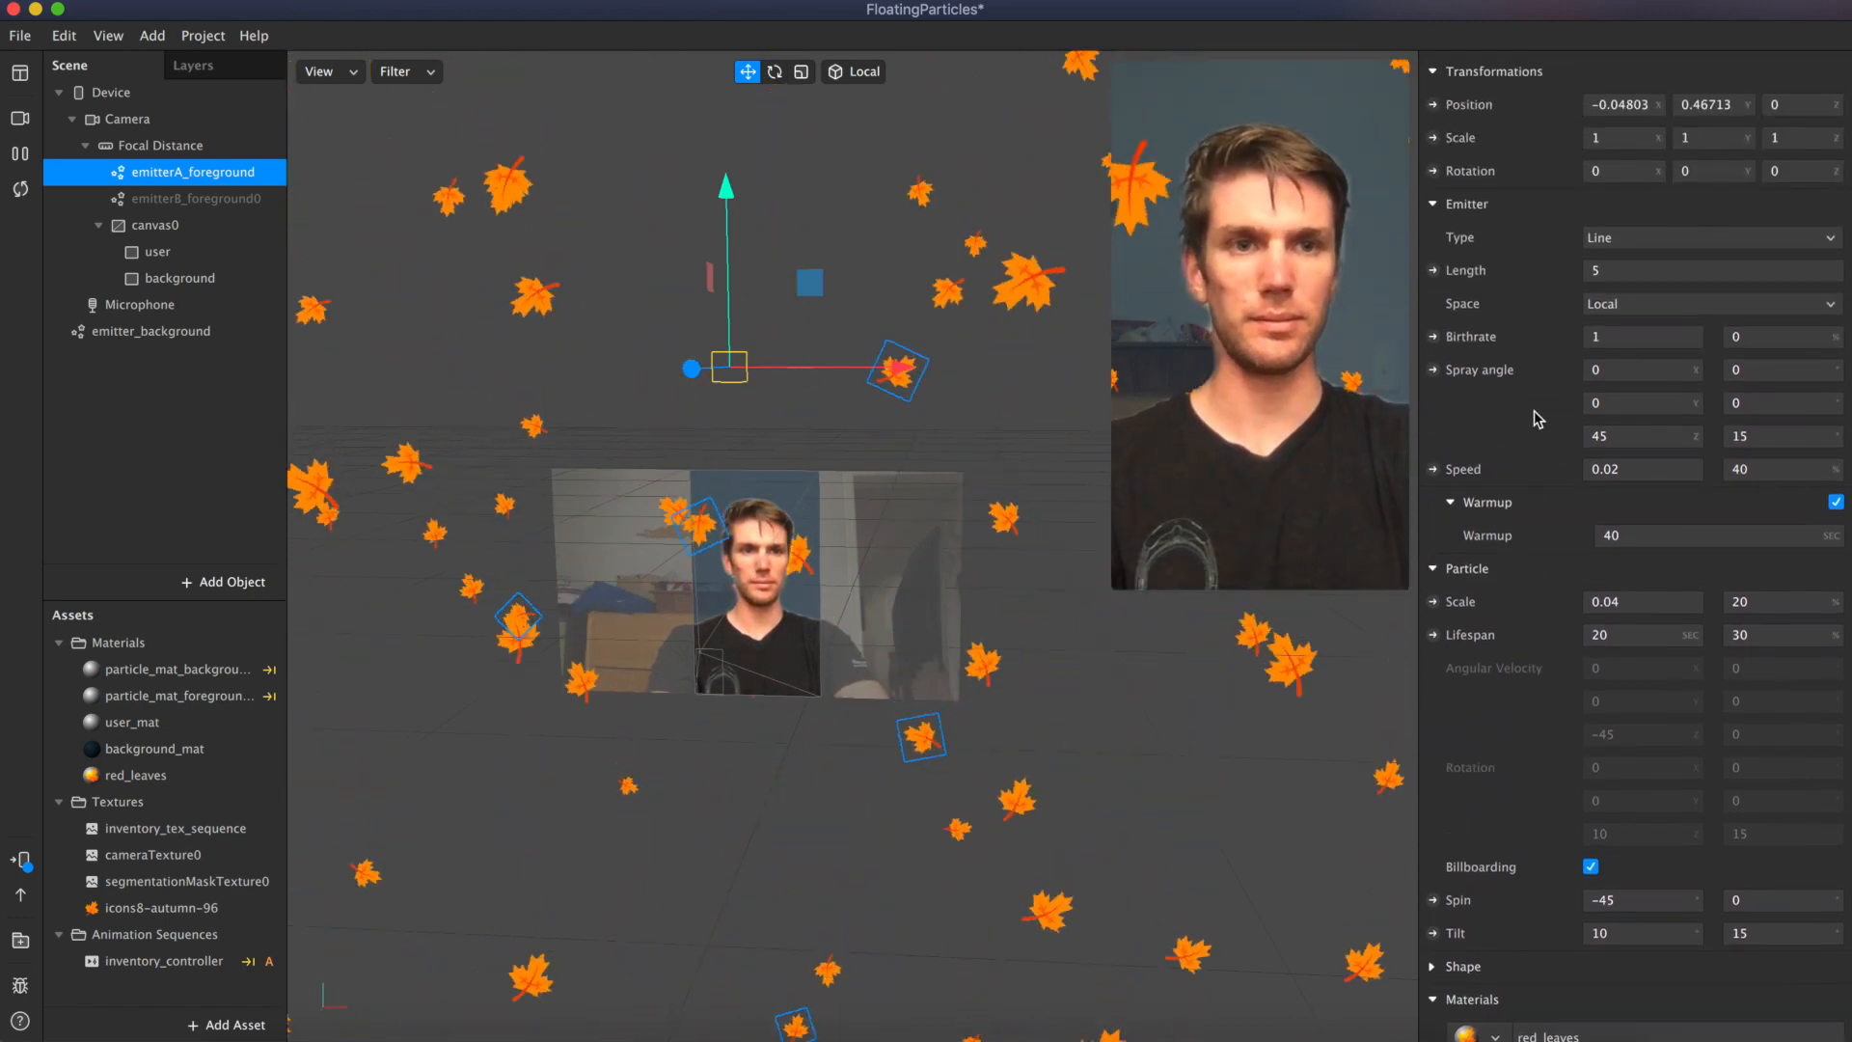
scroll(1560, 362, up, 2)
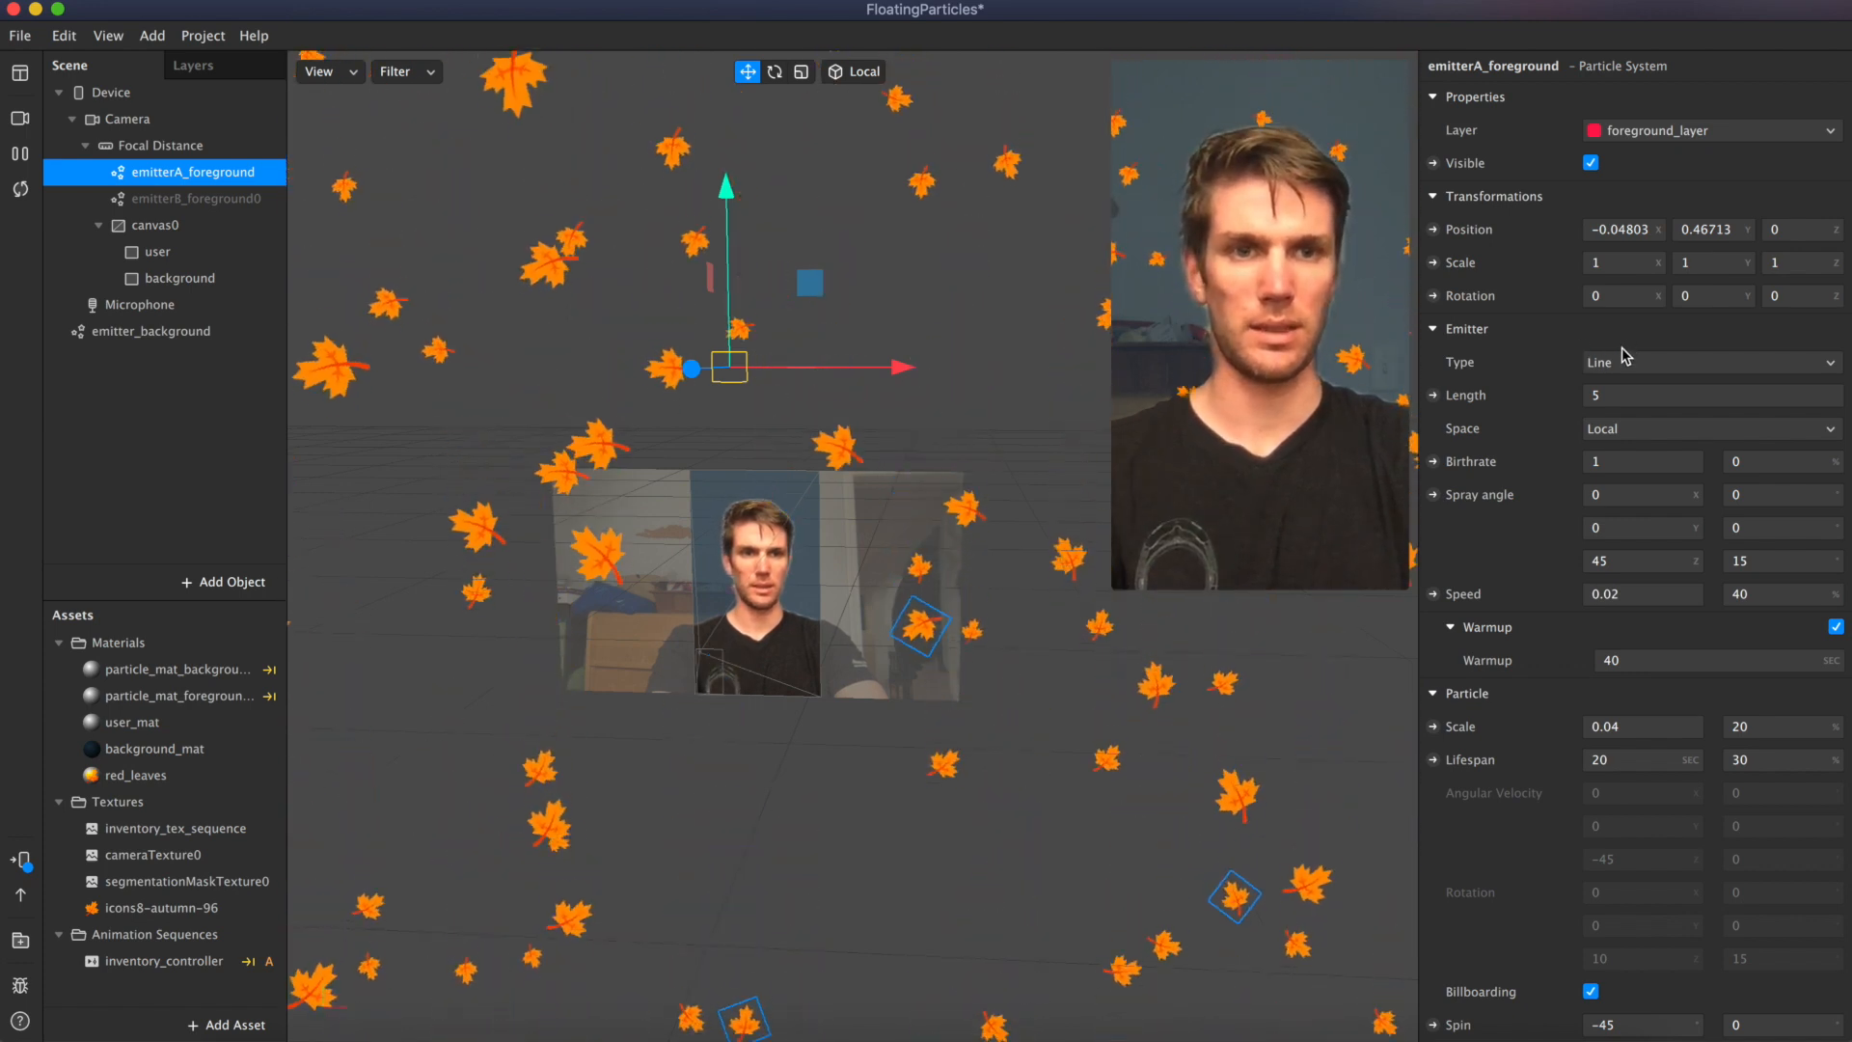
double_click(1628, 395)
text(1)
key(Return)
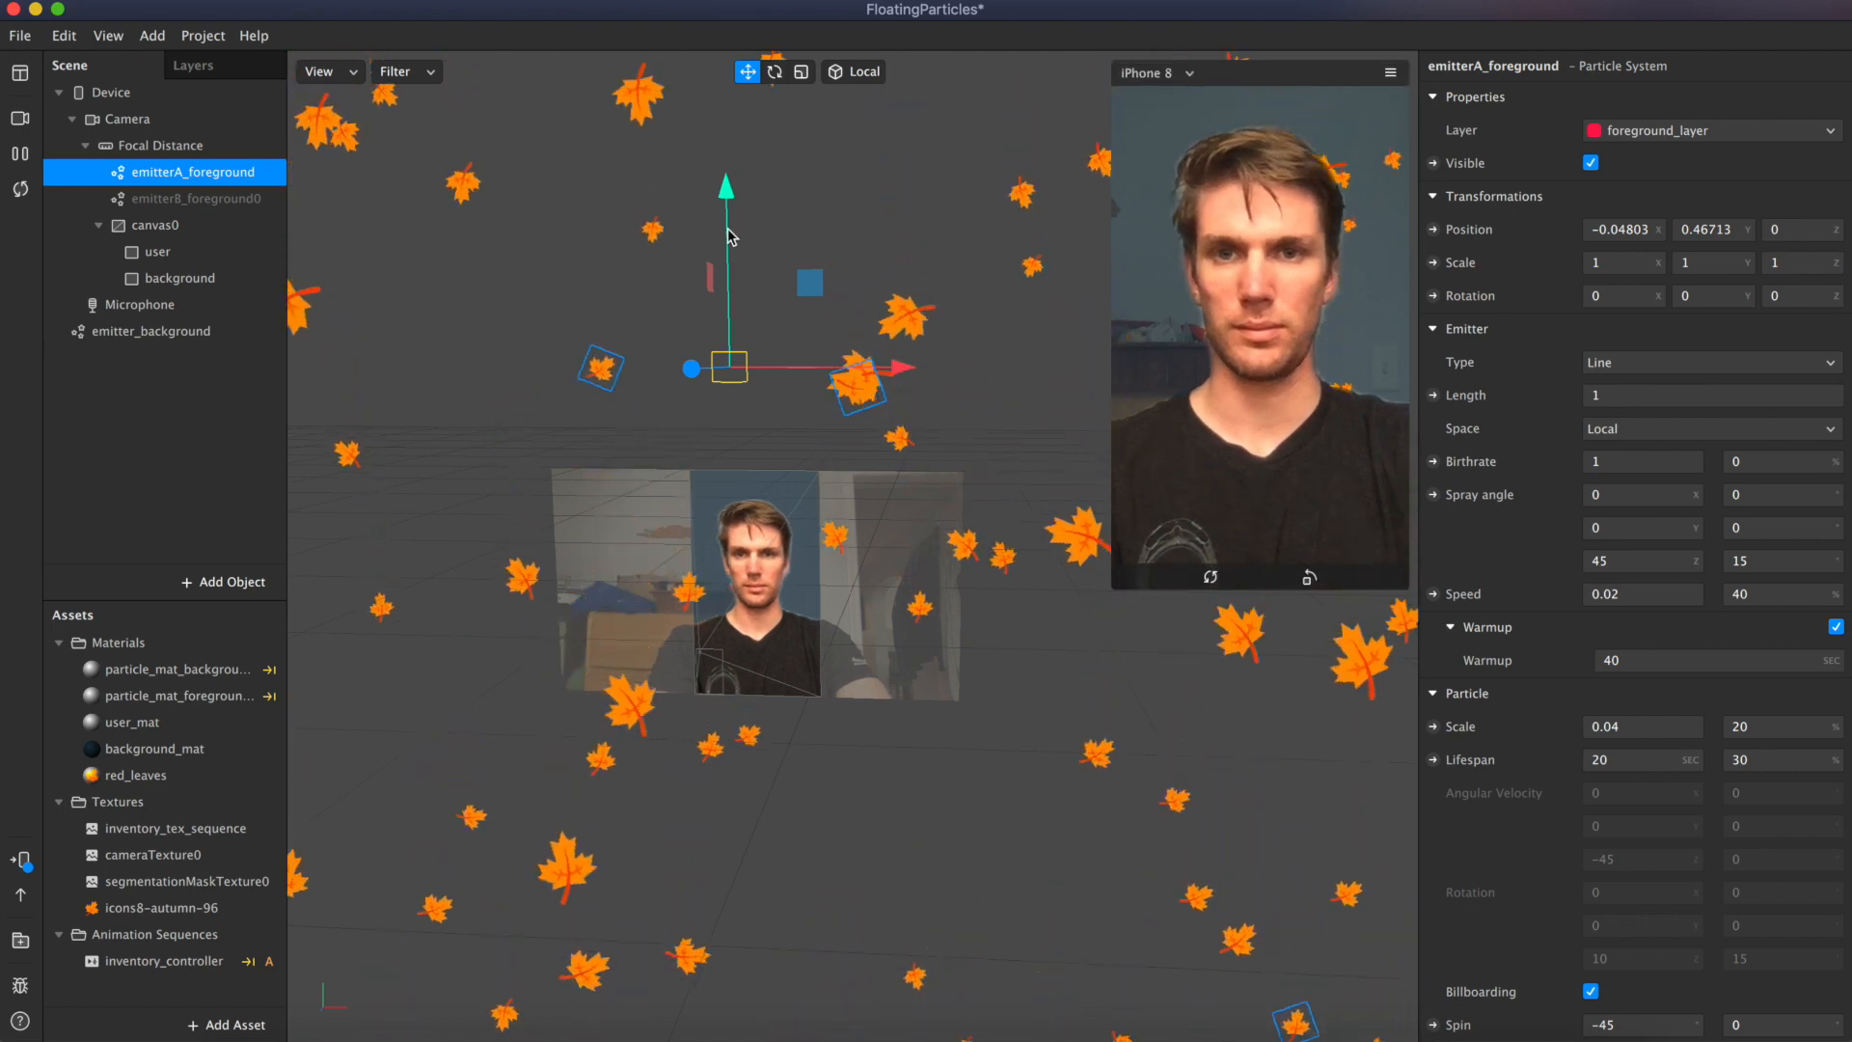
drag(724, 247, 722, 249)
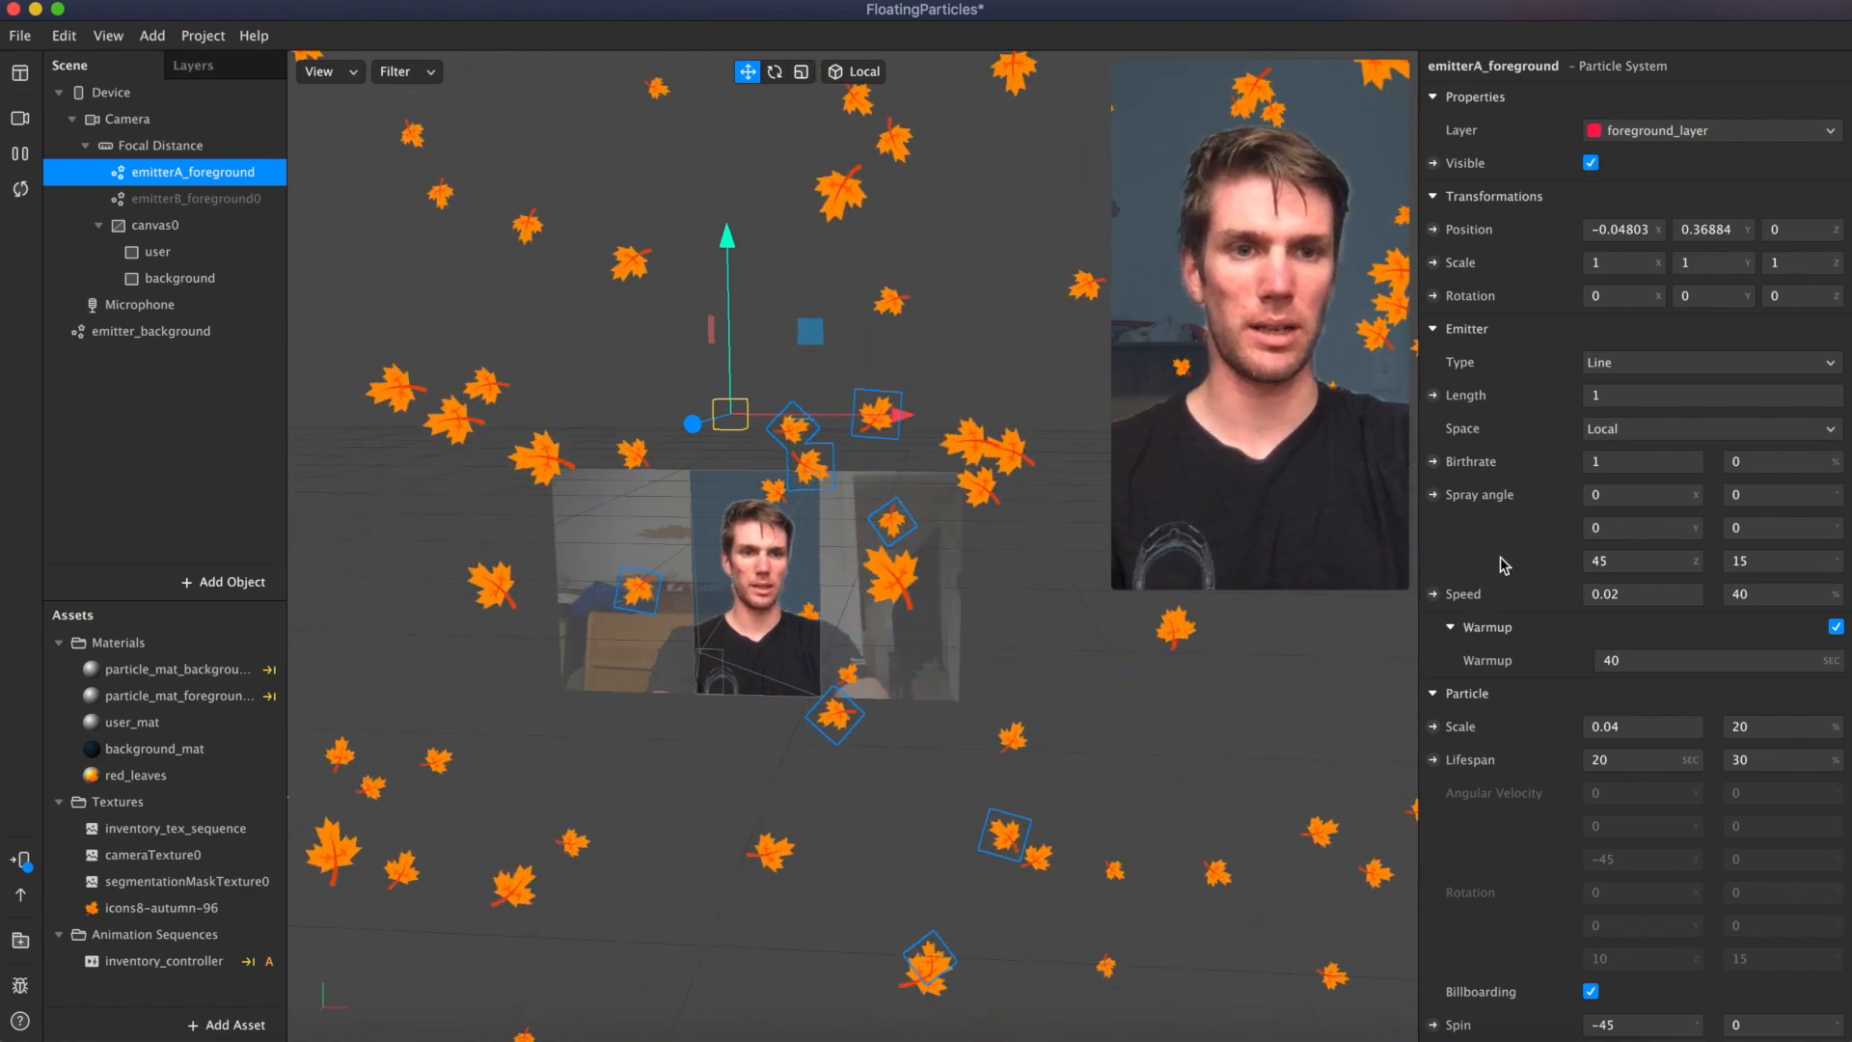
Step: Set the birthrate of emitterA_foreground to 0.6
scroll(1503, 564, down, 1)
scroll(1503, 565, down, 1)
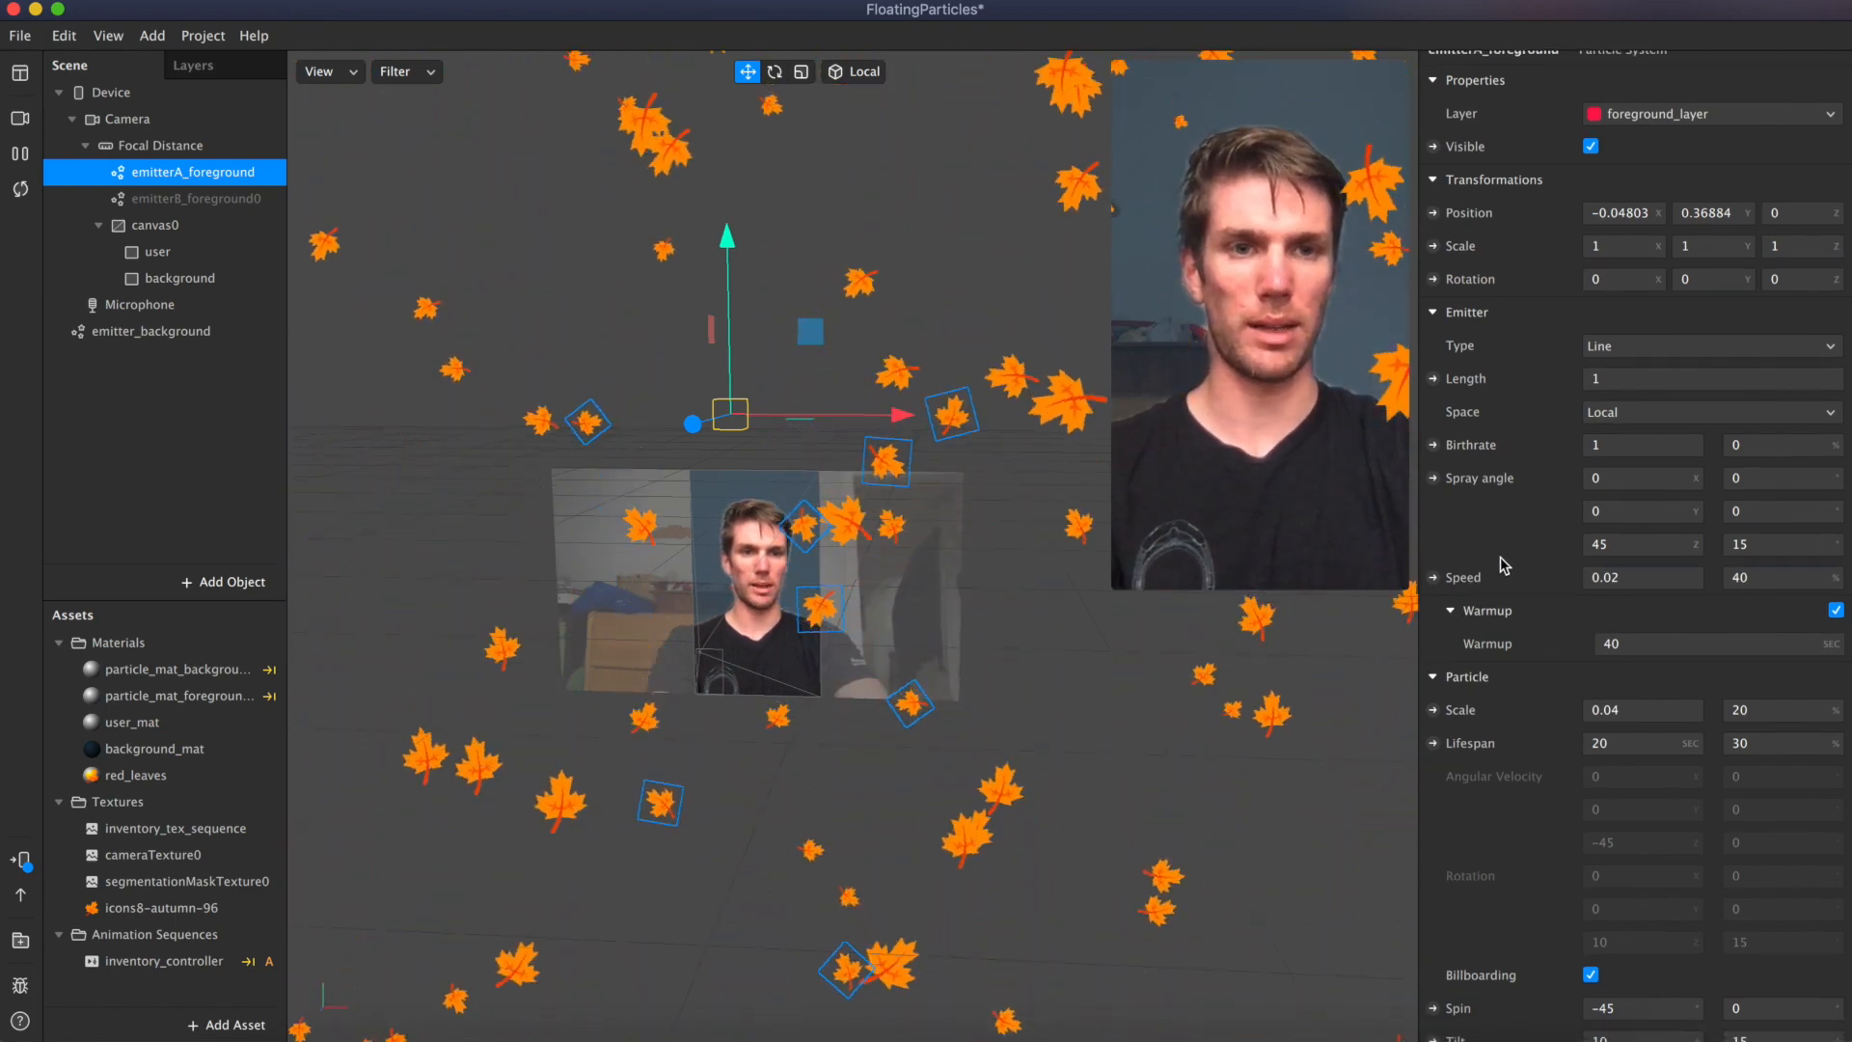
scroll(1502, 557, down, 1)
click(1604, 441)
text(0.5)
key(Return)
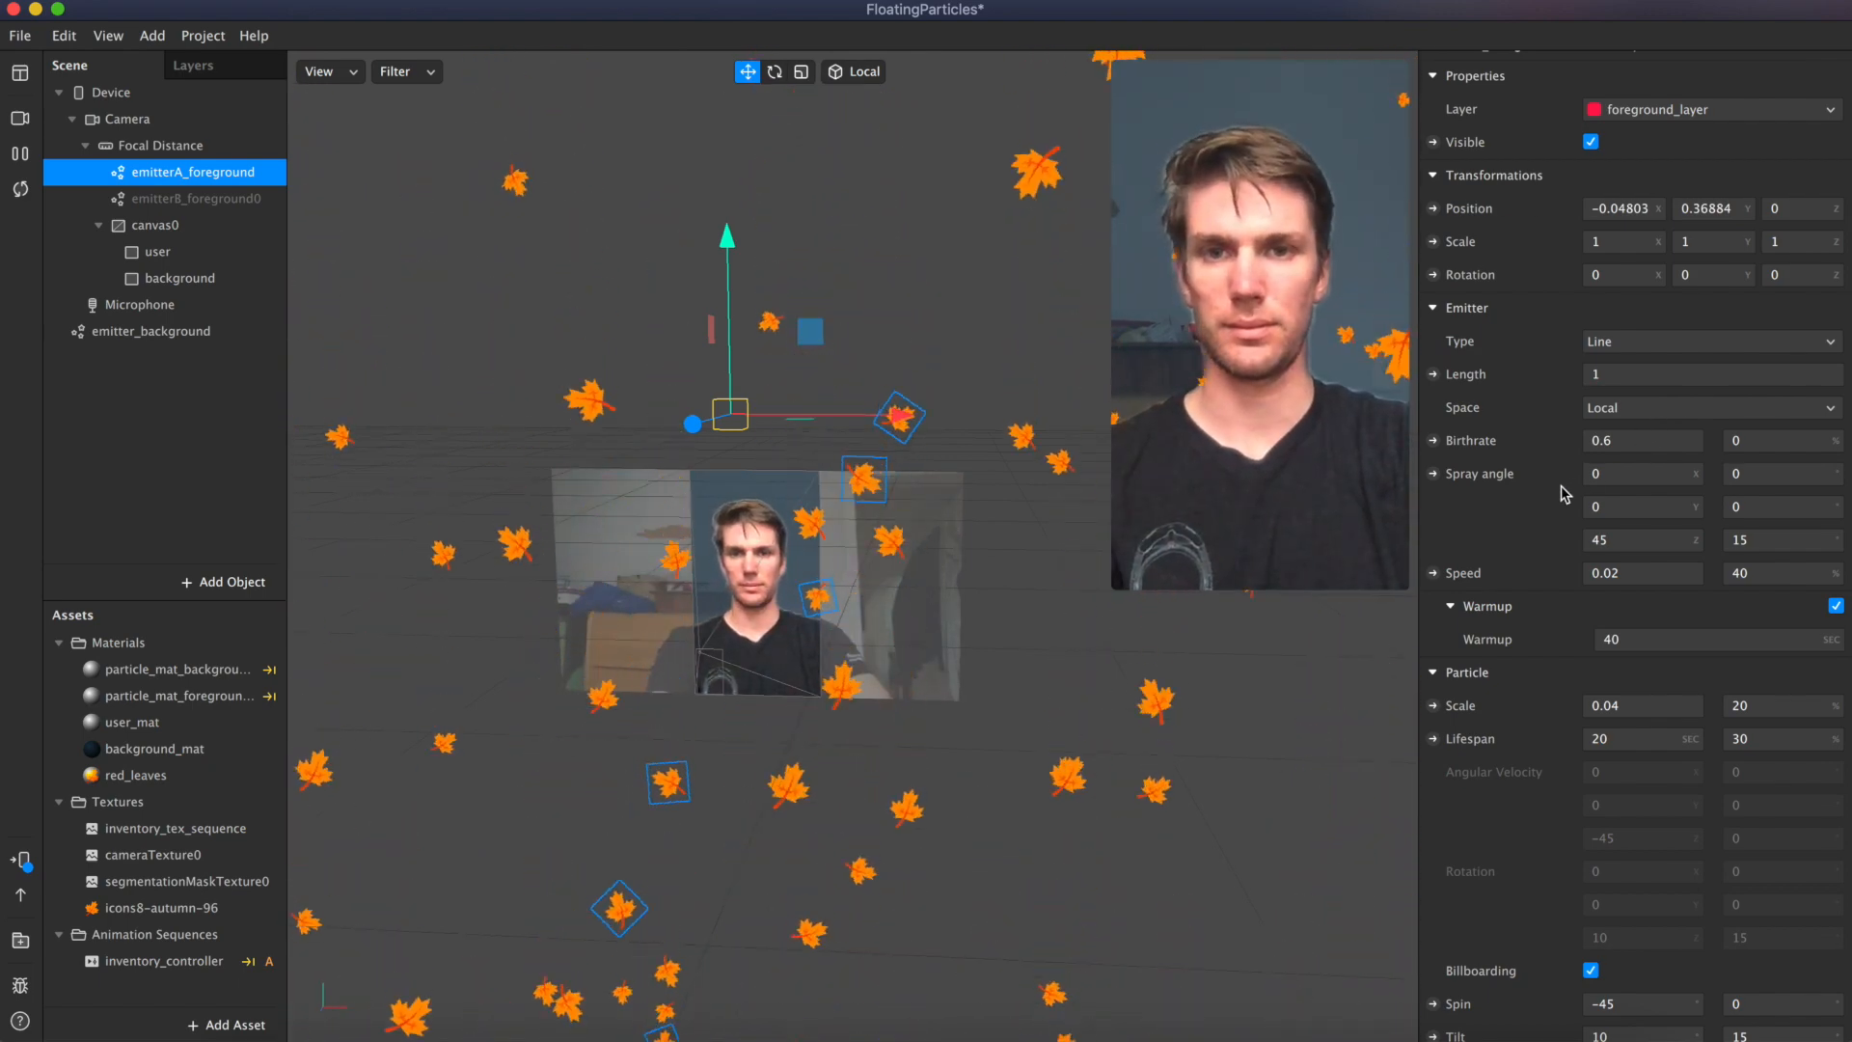
Step: Shorten the line length of emitterA_foreground to 0.2
click(1614, 374)
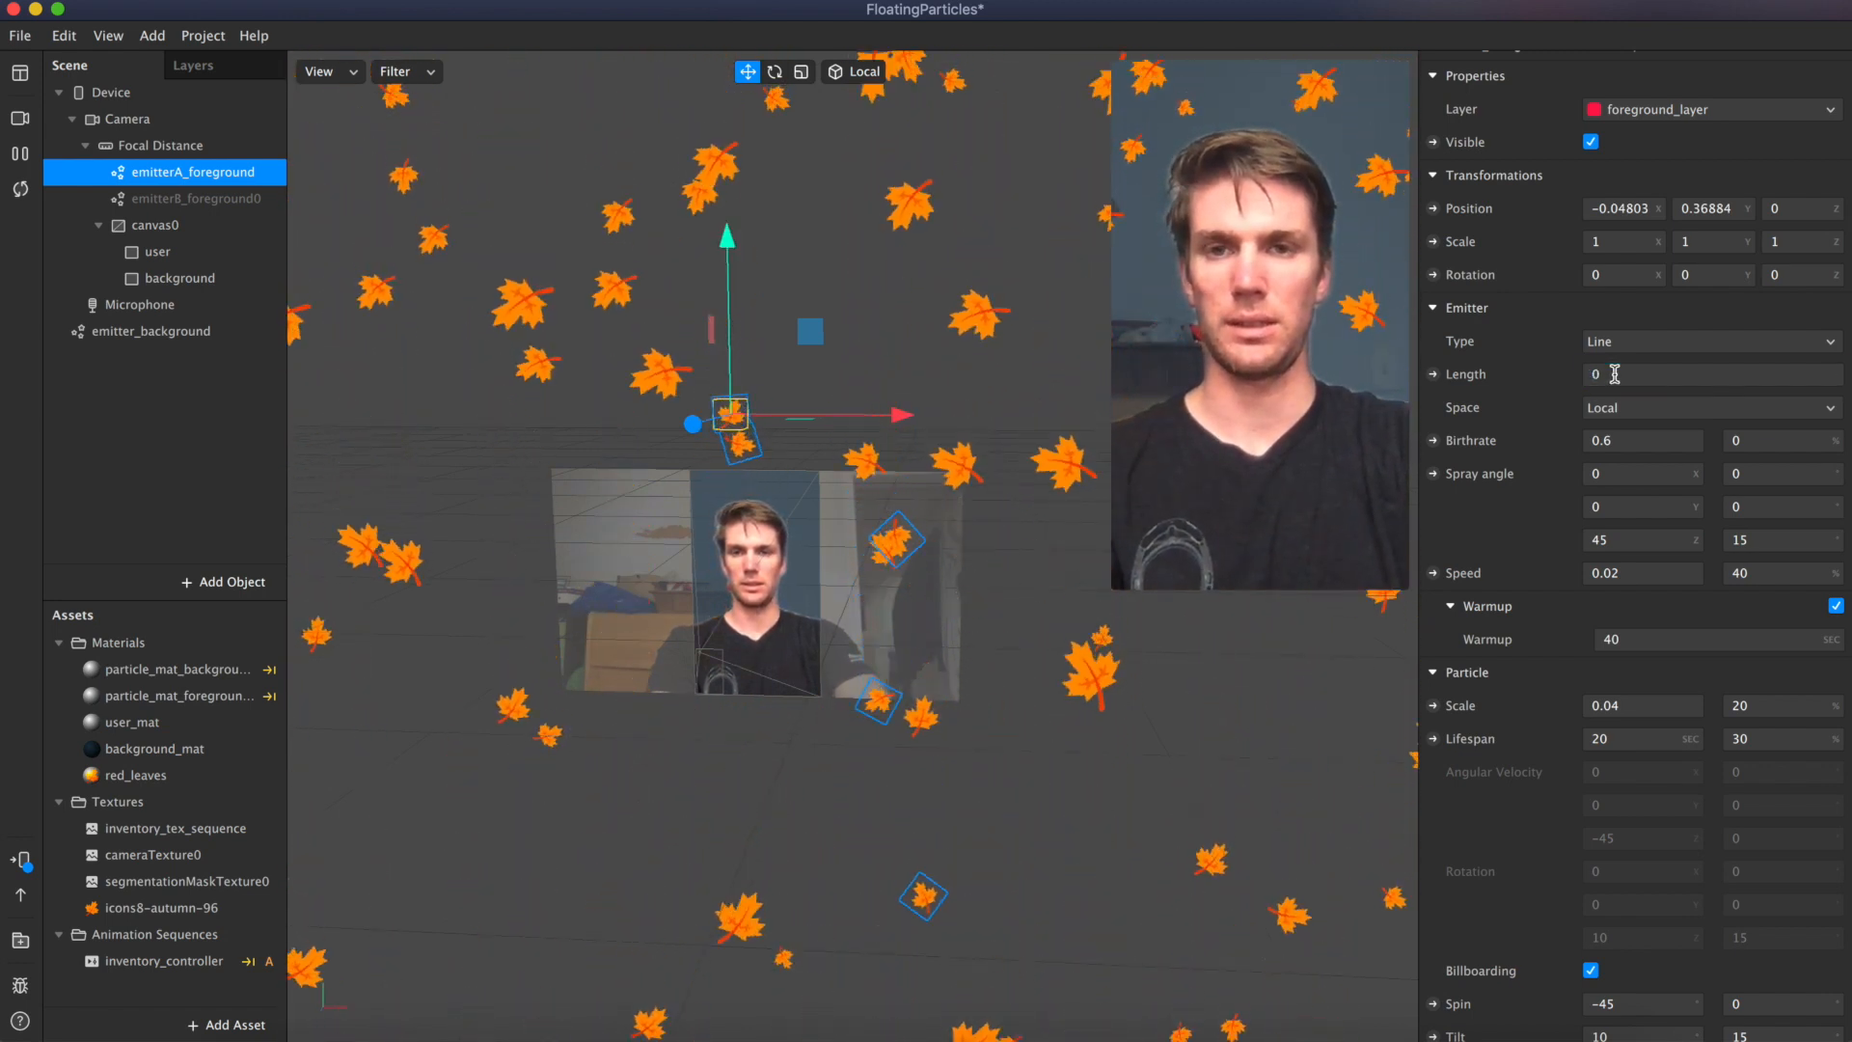
click(1615, 374)
text(.2)
key(Return)
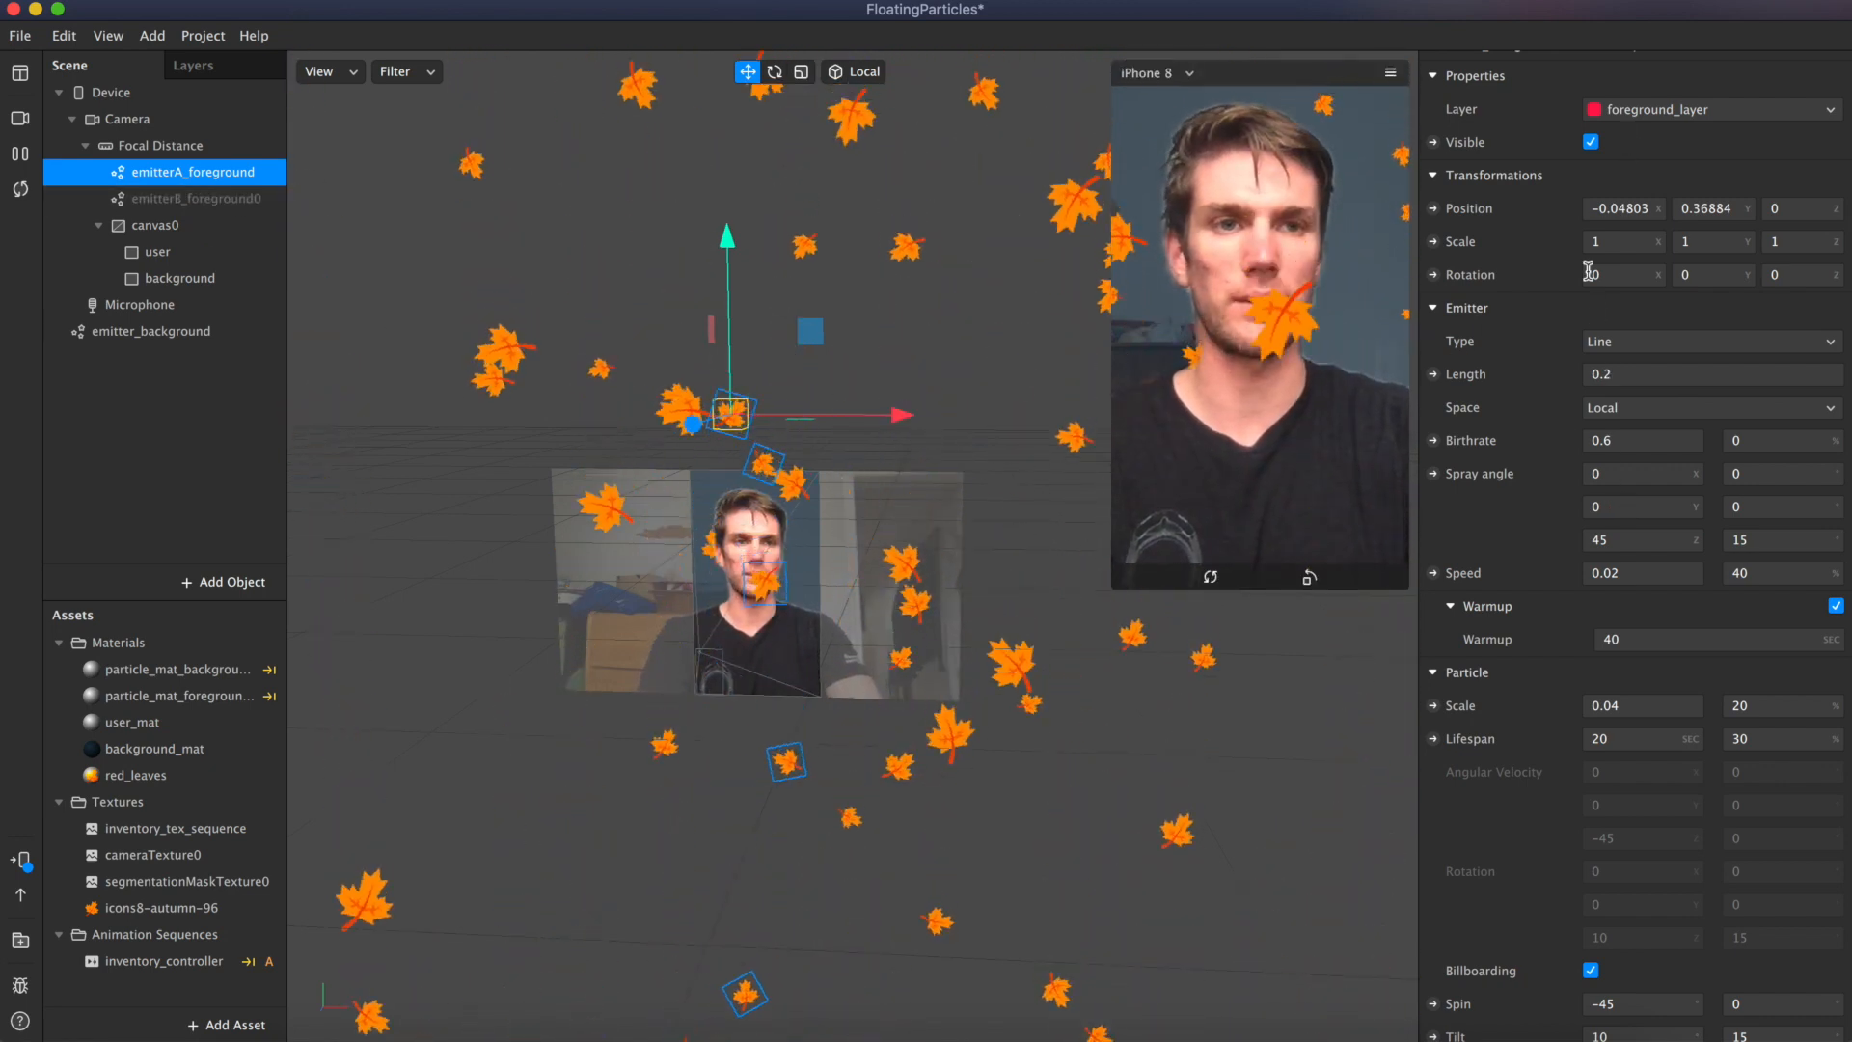
Step: Tint the red_leaves material by setting its diffuse colour to a light orange-red
scroll(1574, 369, up, 1)
scroll(1574, 370, down, 10)
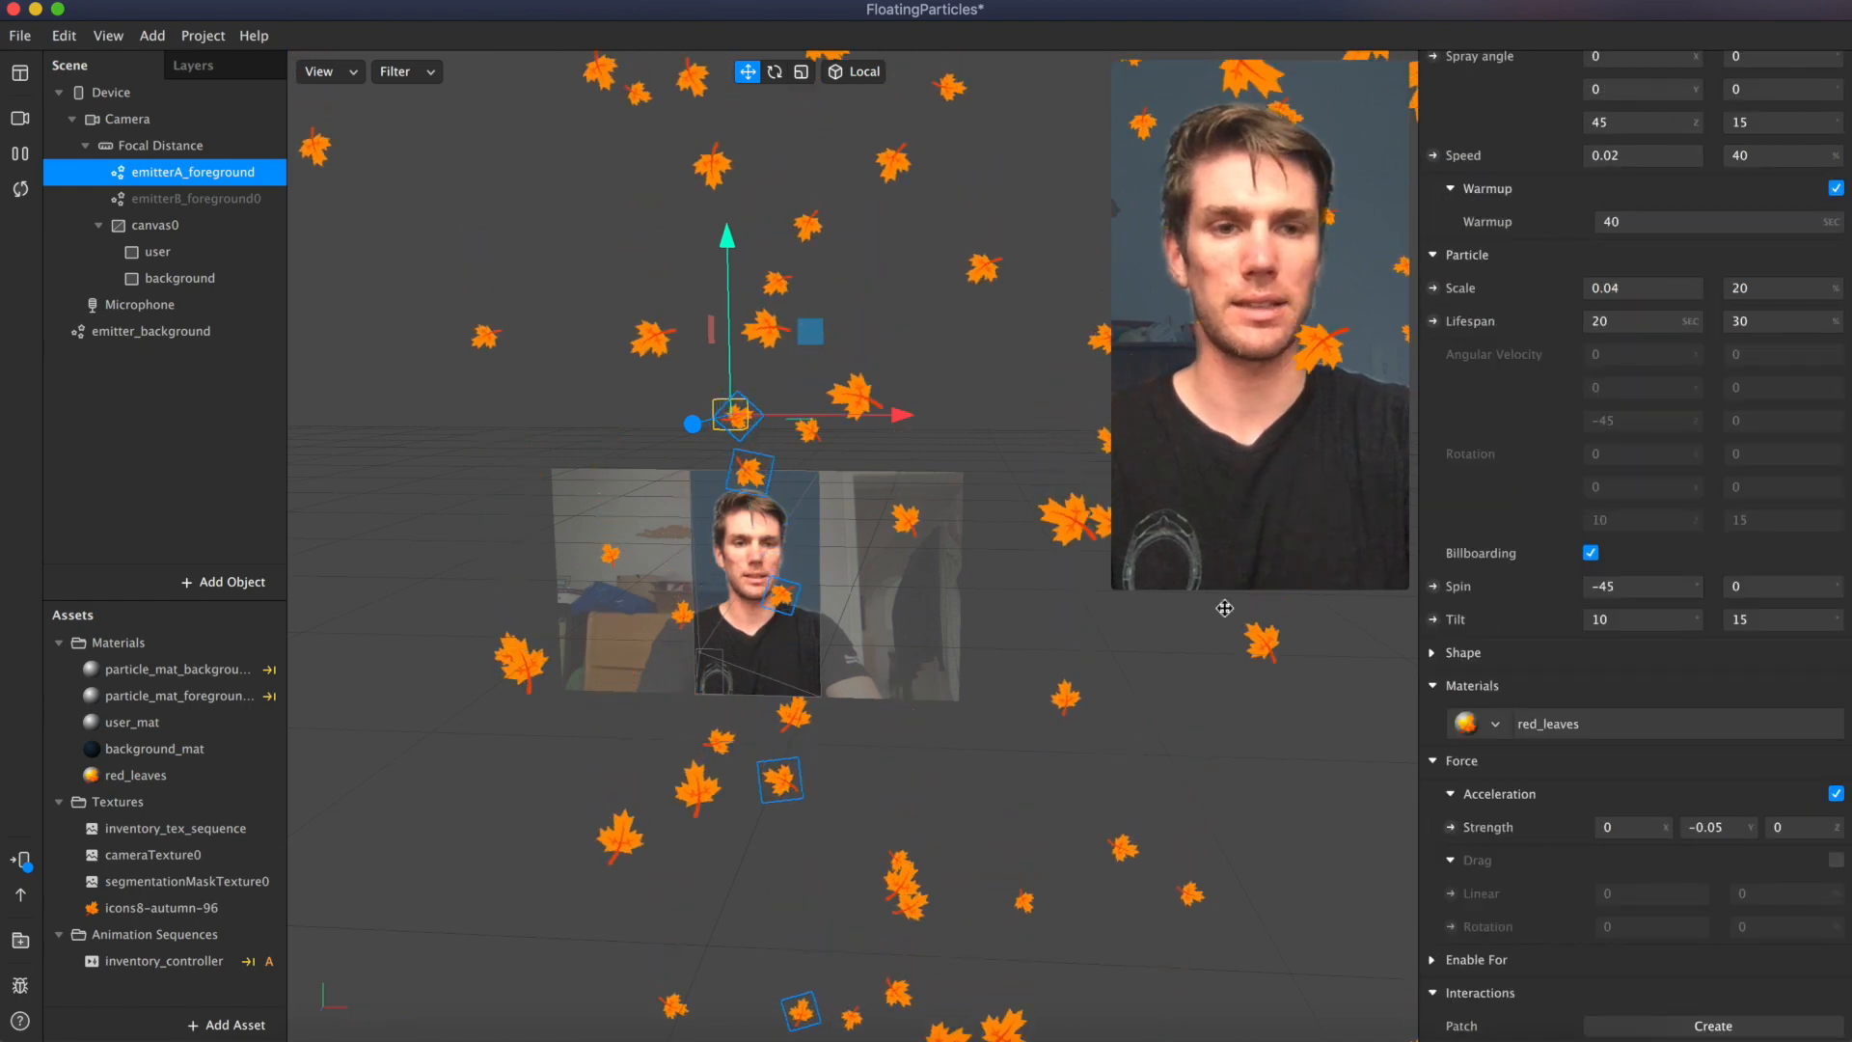
click(149, 777)
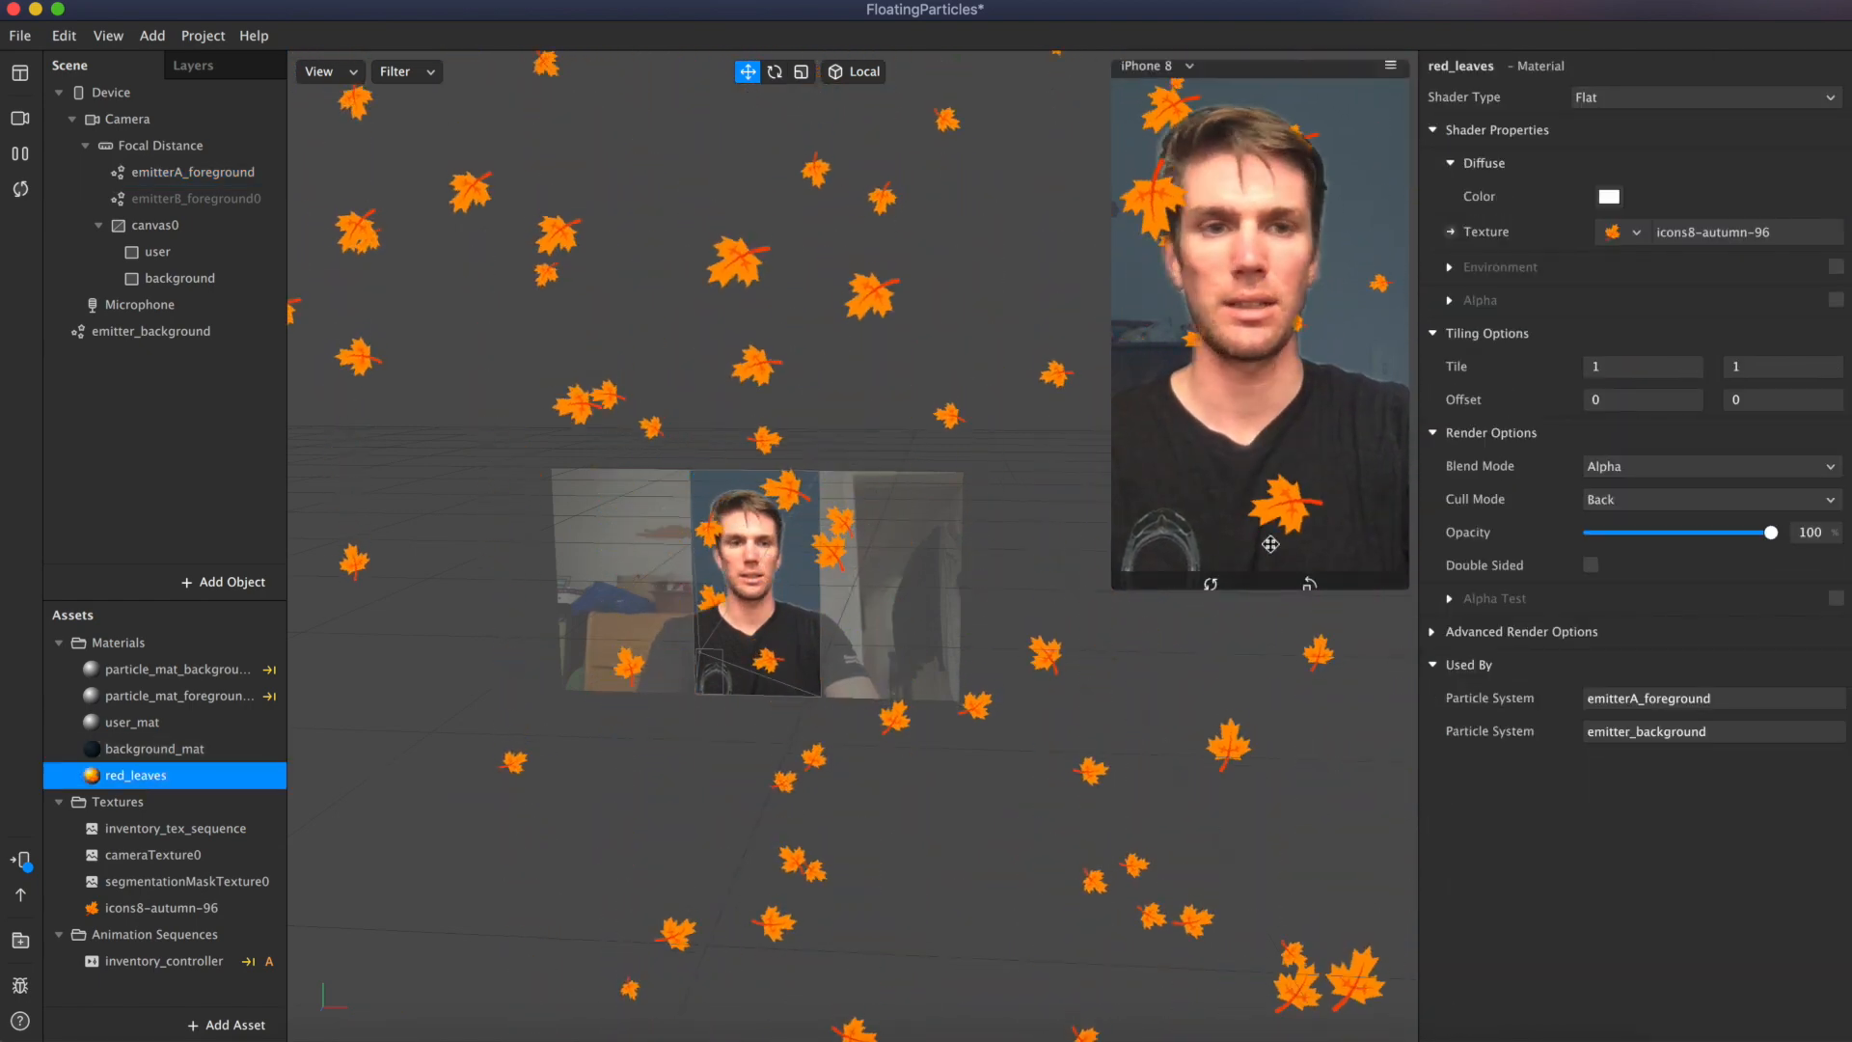
click(1608, 198)
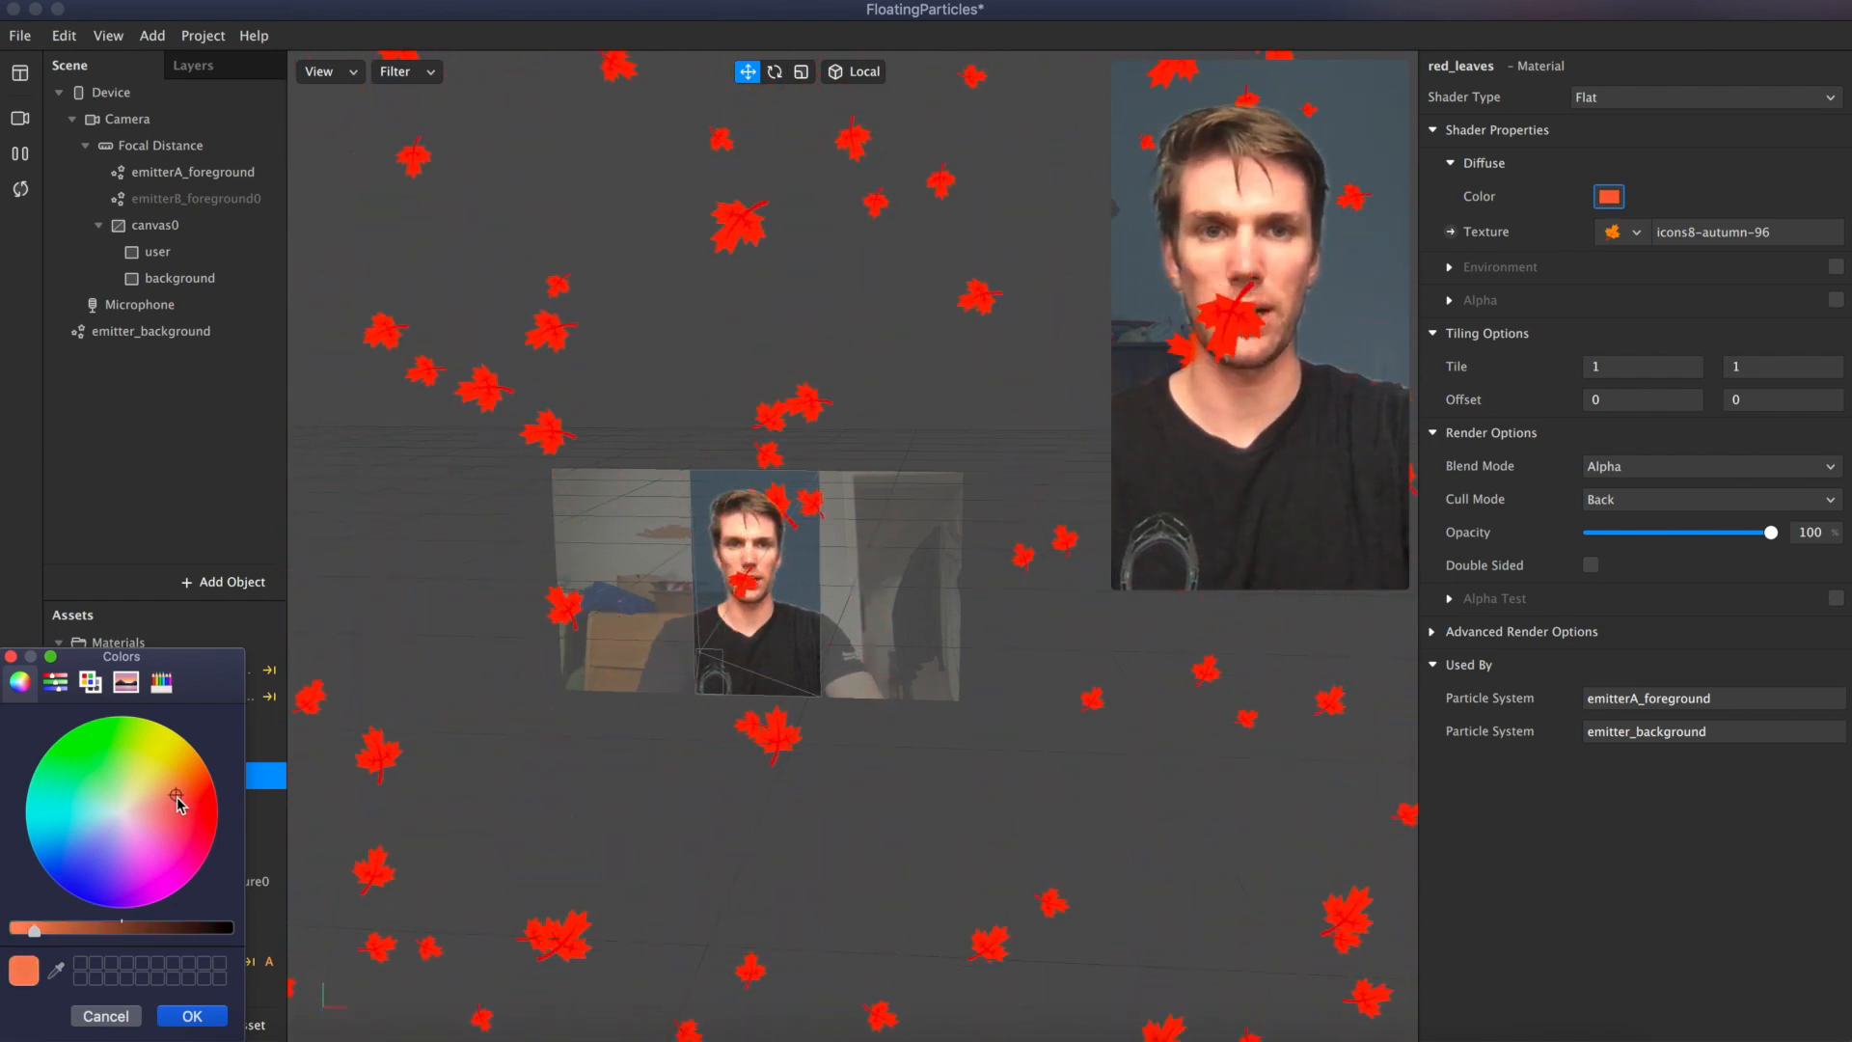
click(192, 1016)
Step: Create a new material named orange_leaves
click(221, 199)
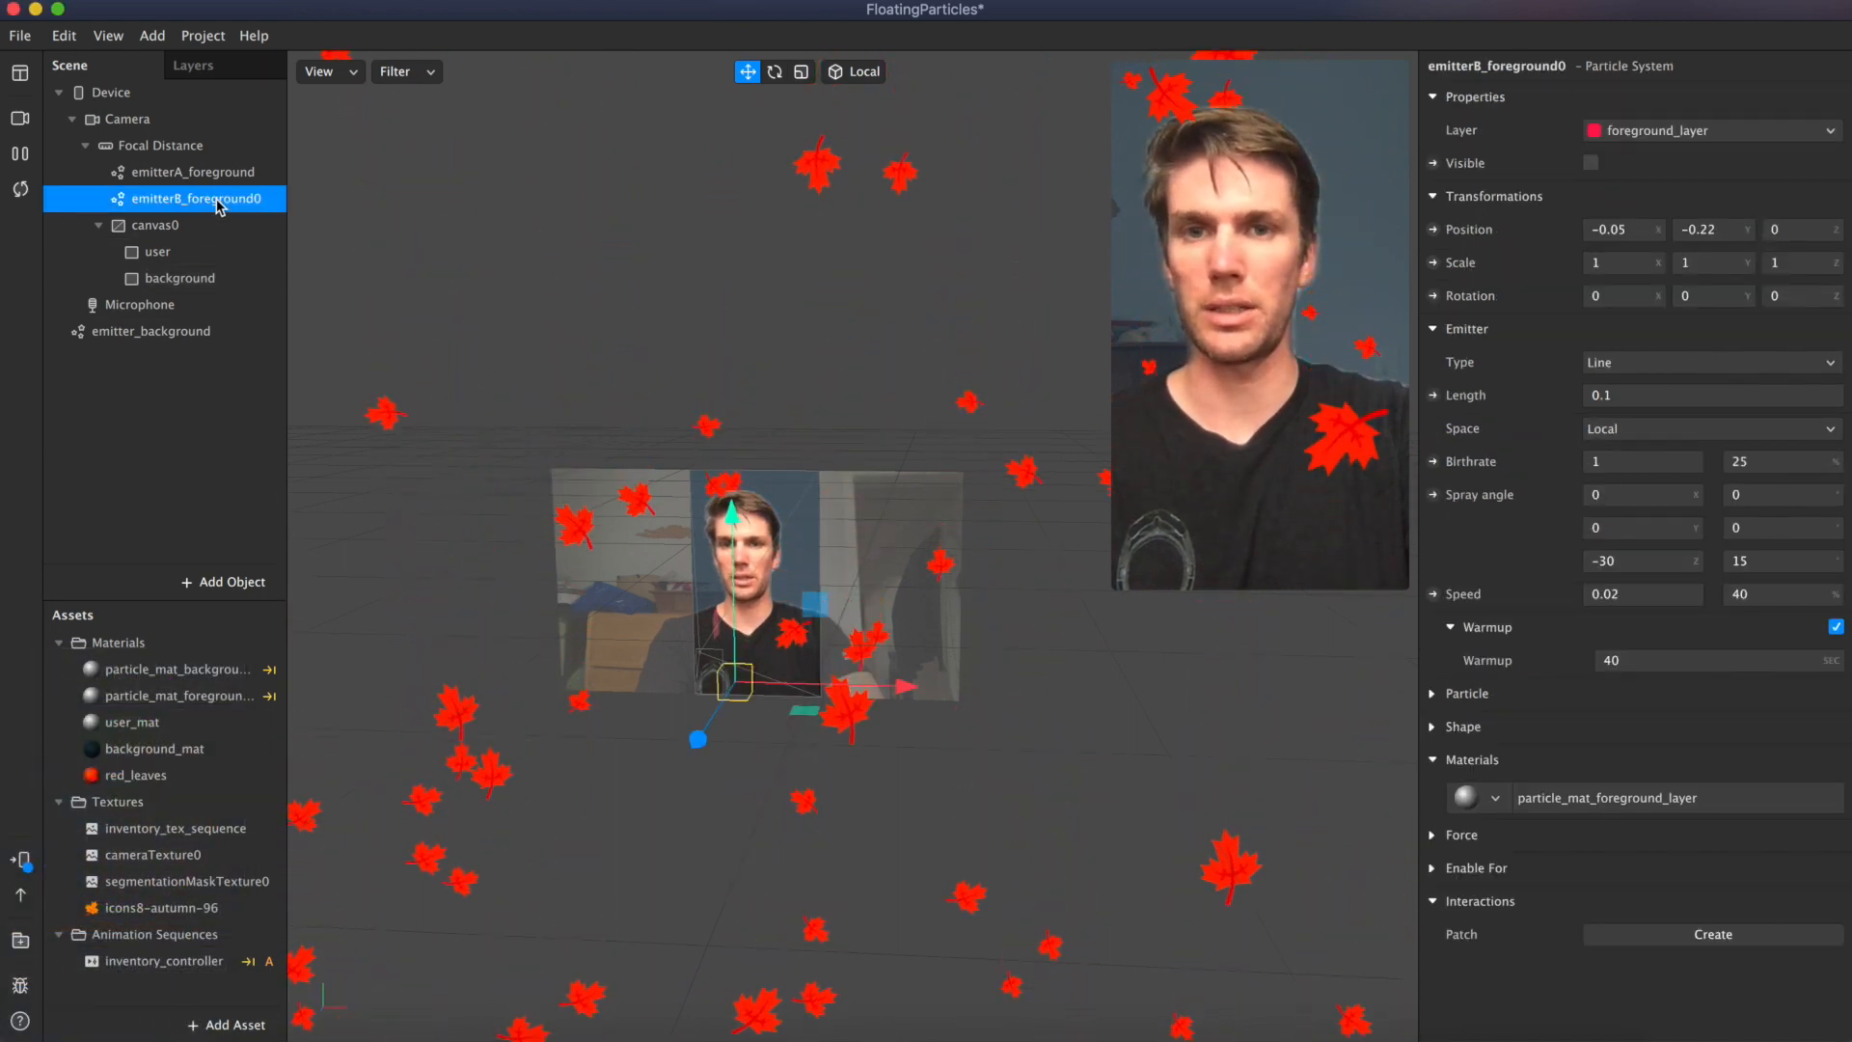
click(228, 643)
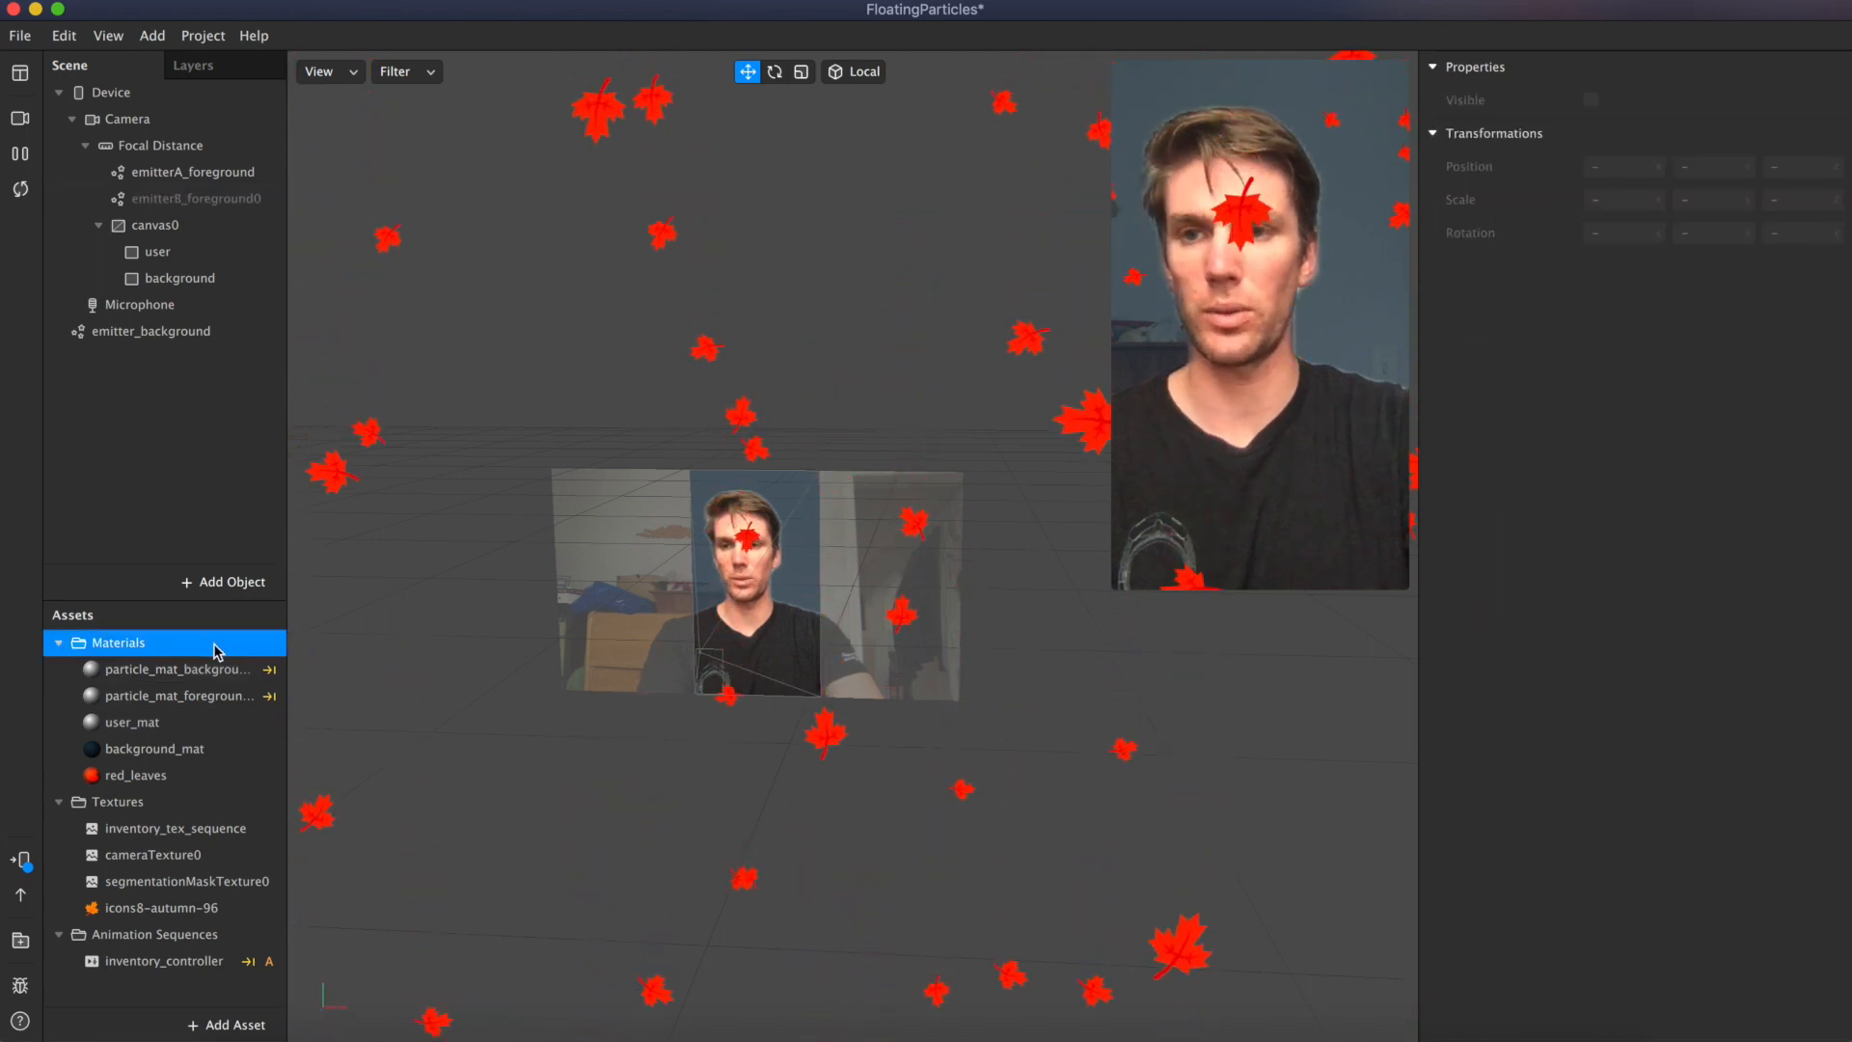
click(241, 1027)
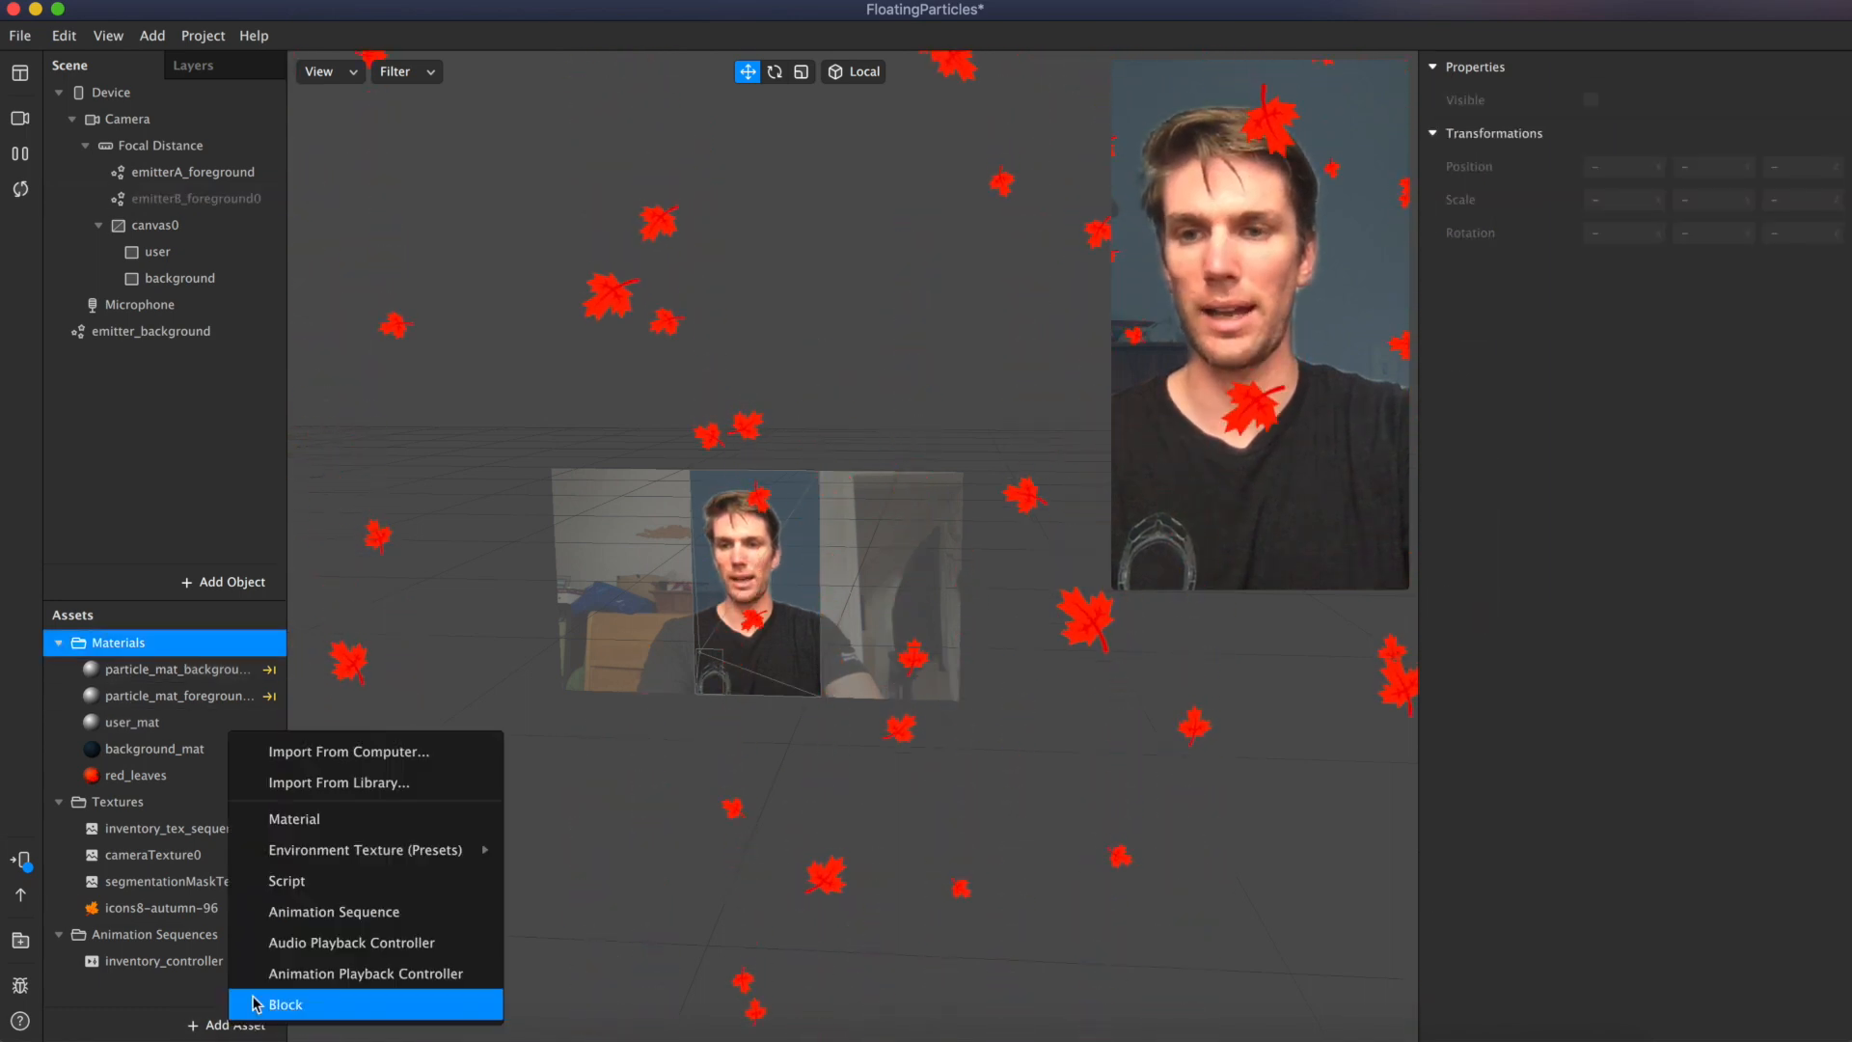
click(314, 827)
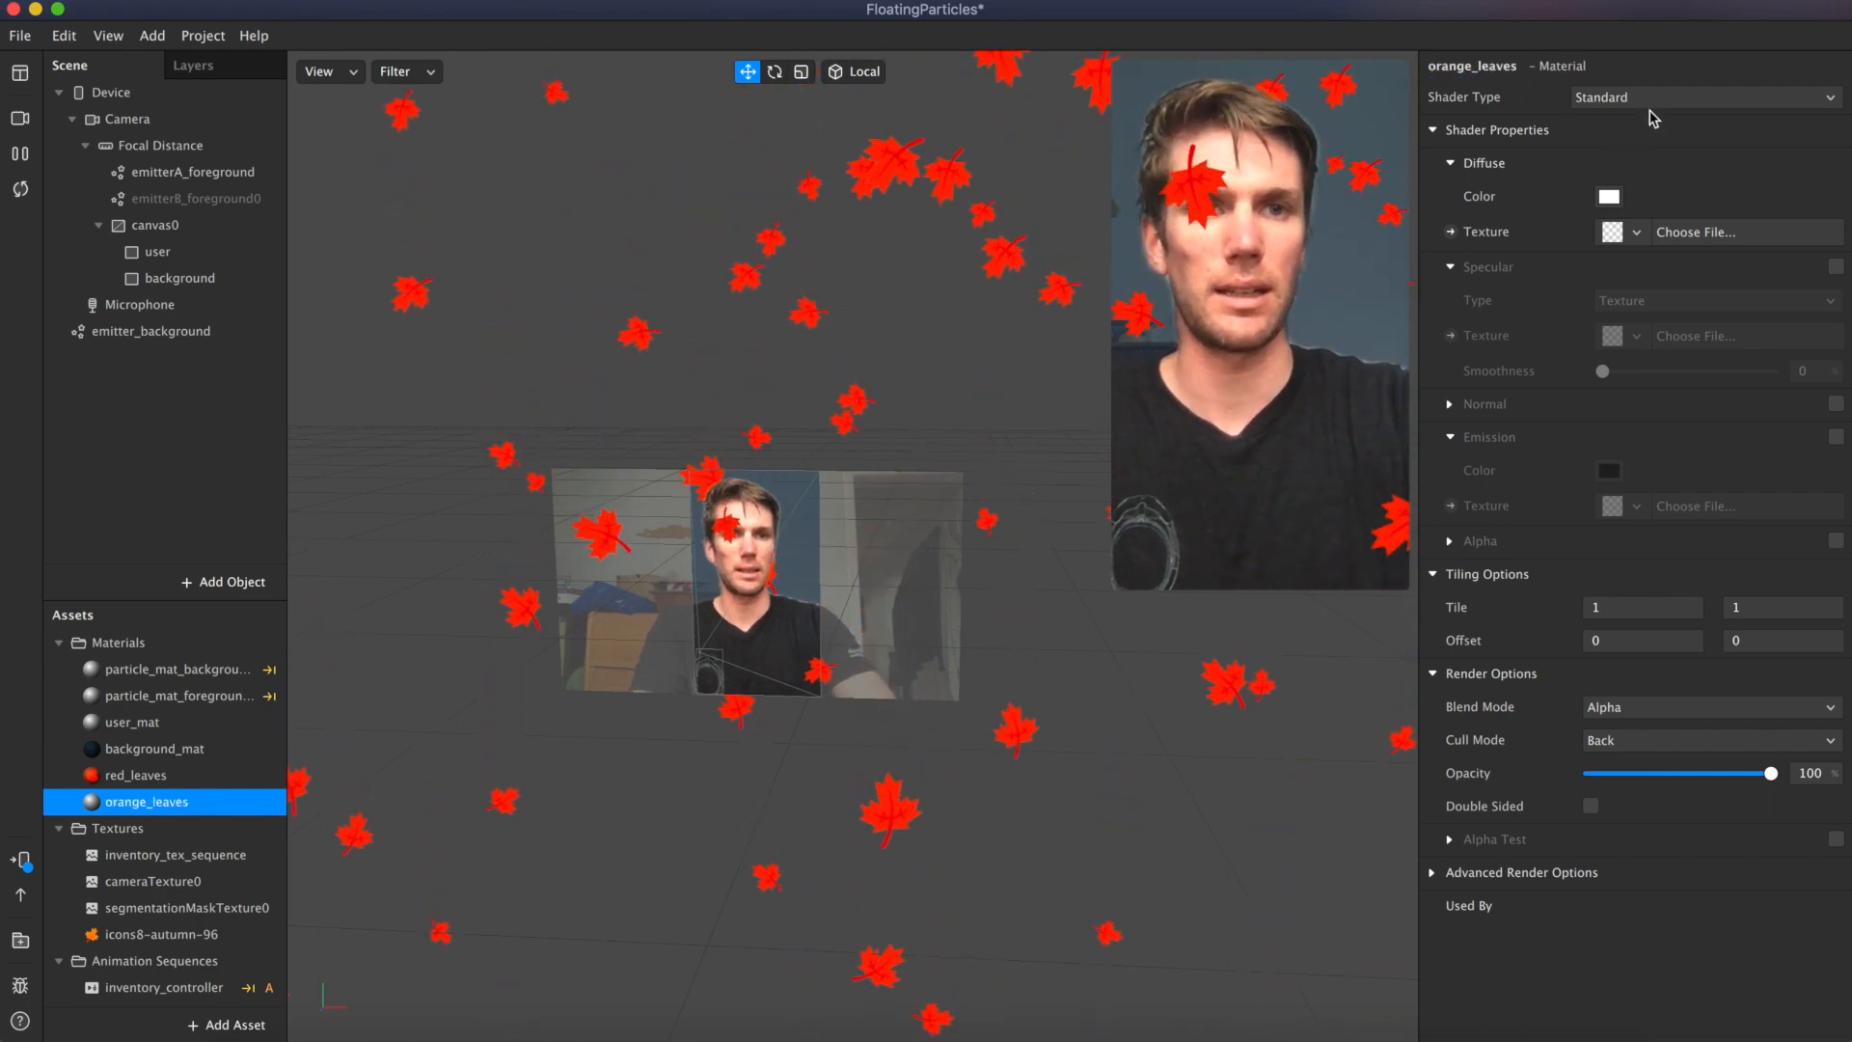
Step: Give the orange_leaves material the icons8-autumn-96 diffuse texture and an orange diffuse colour
click(1628, 237)
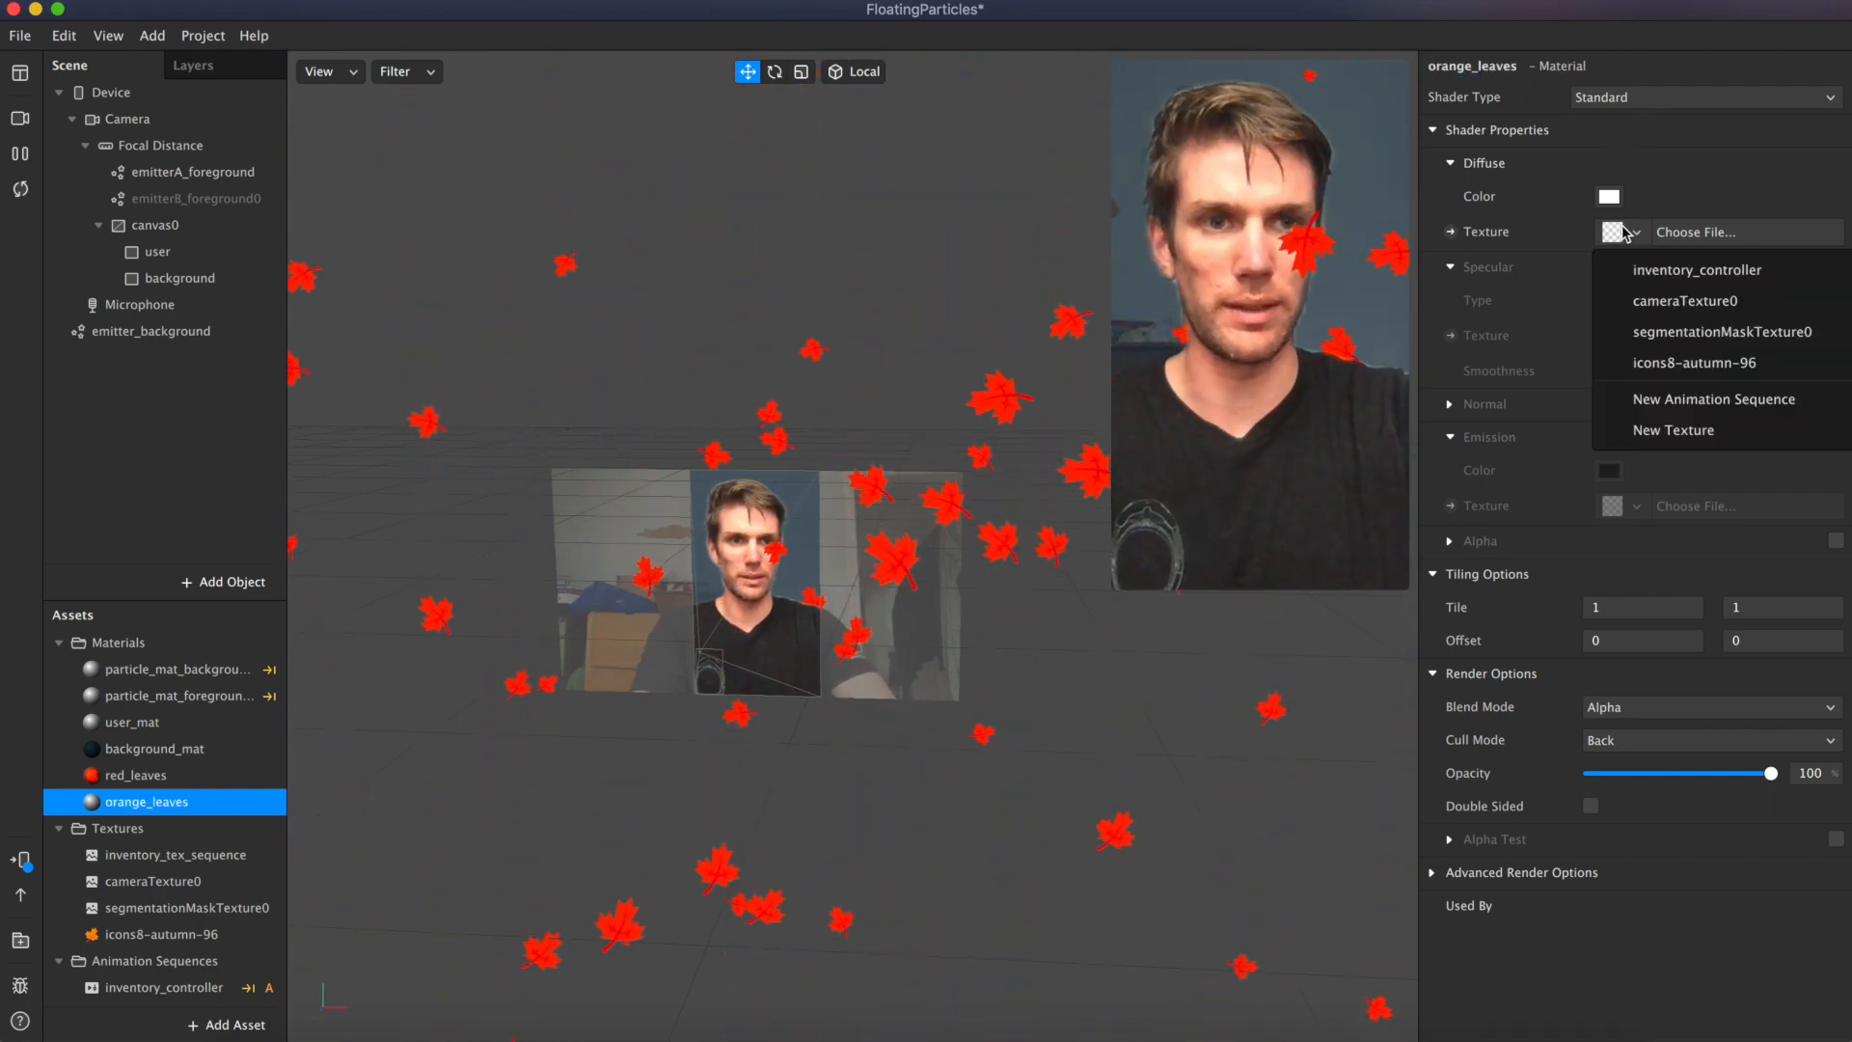
click(1666, 366)
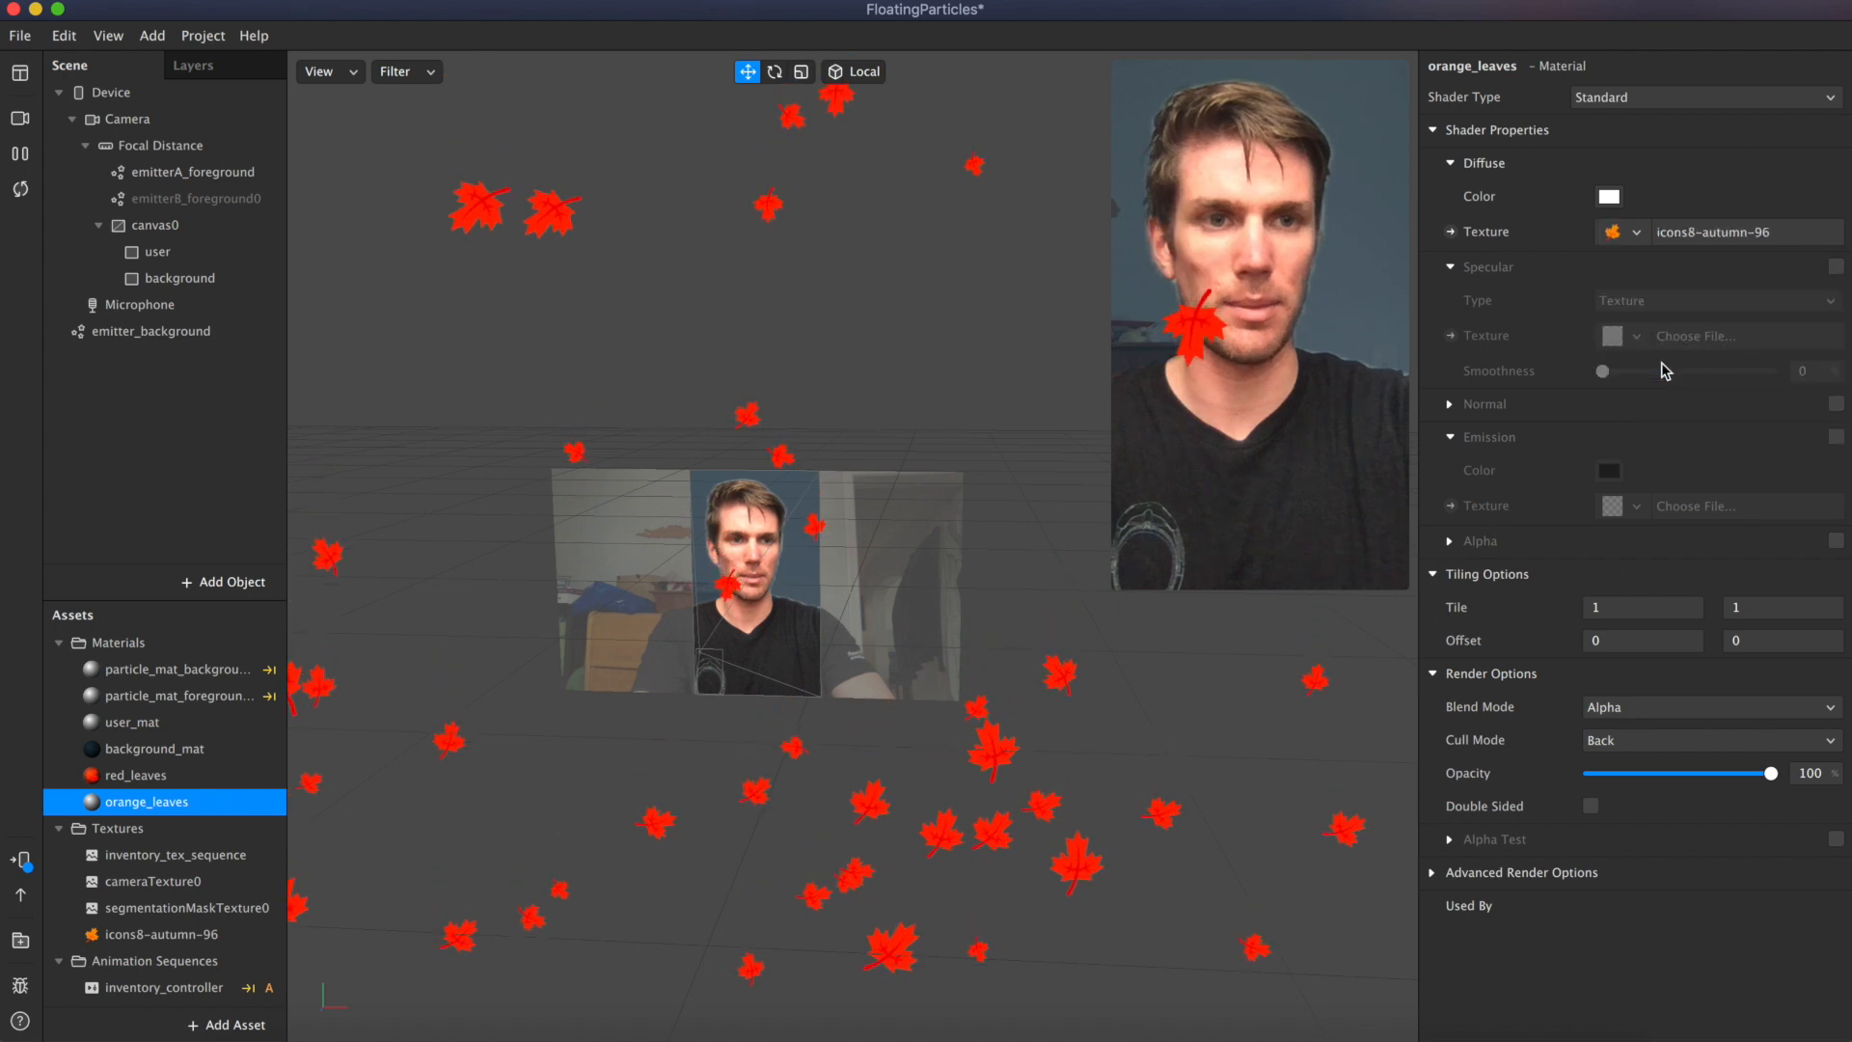
click(1608, 198)
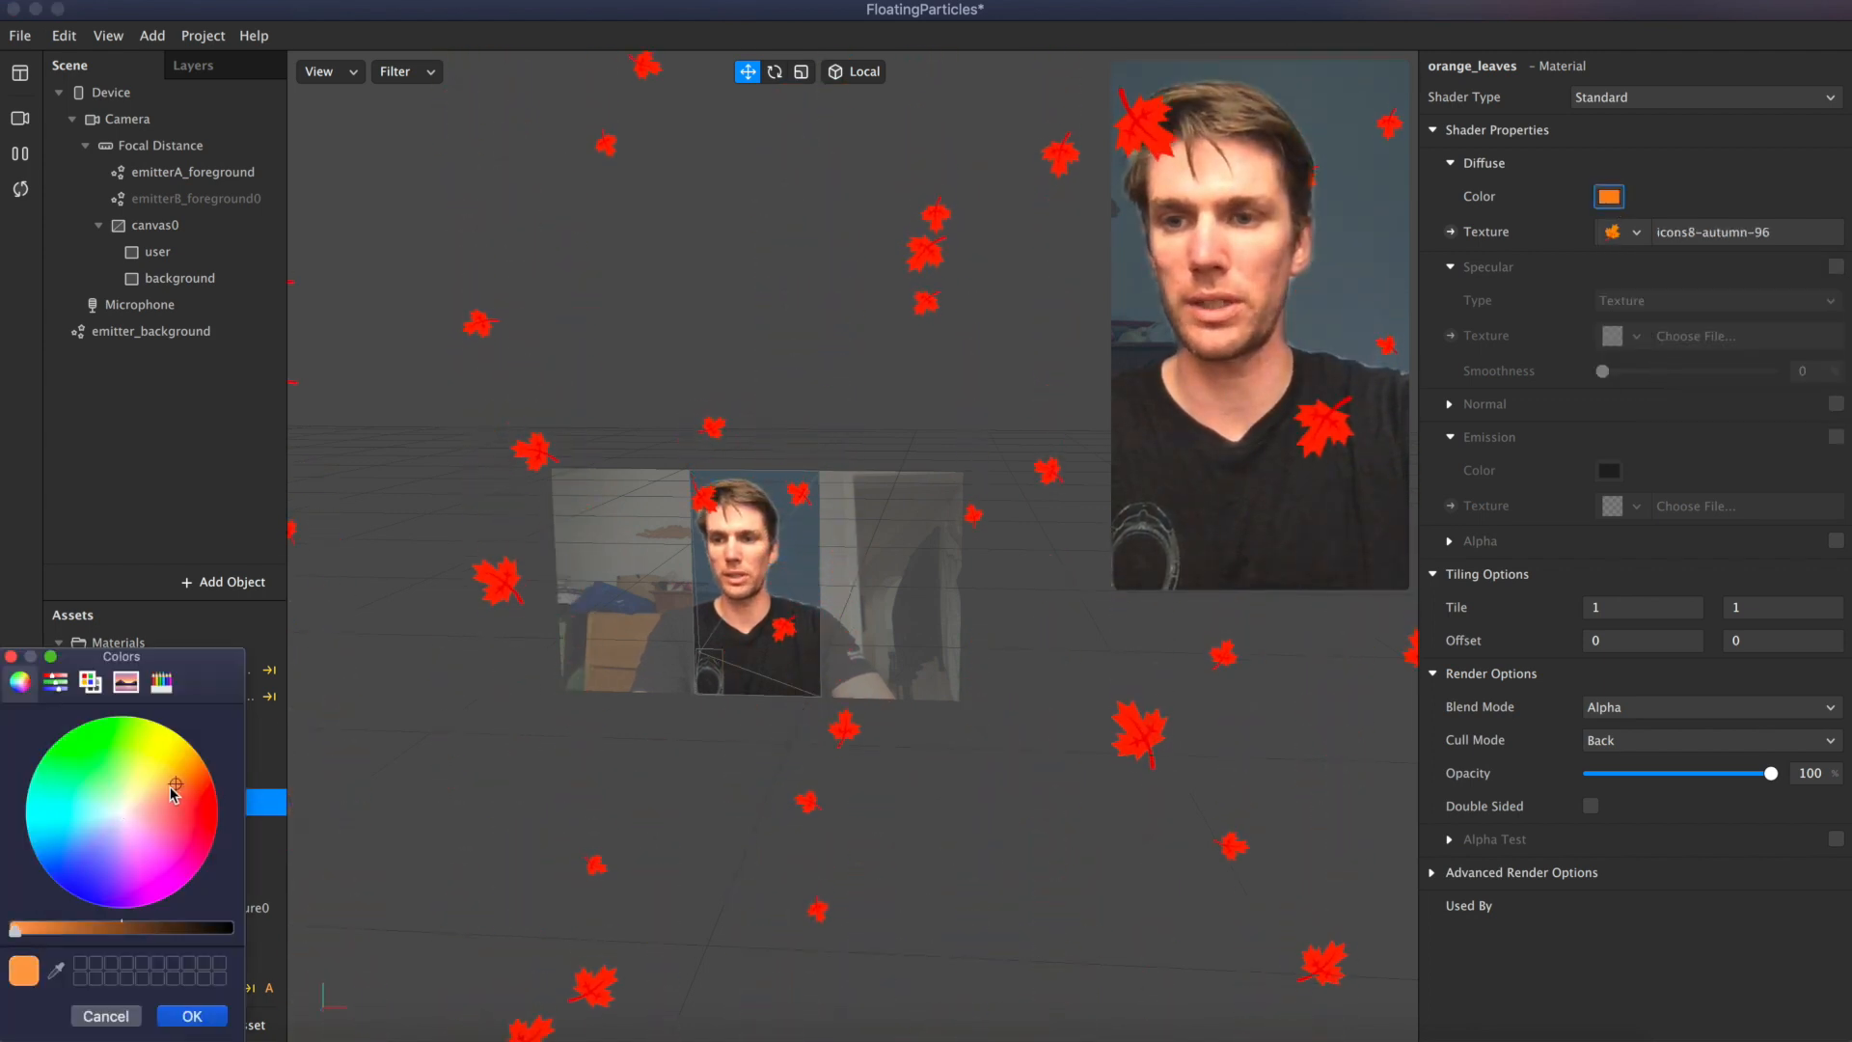
click(190, 1016)
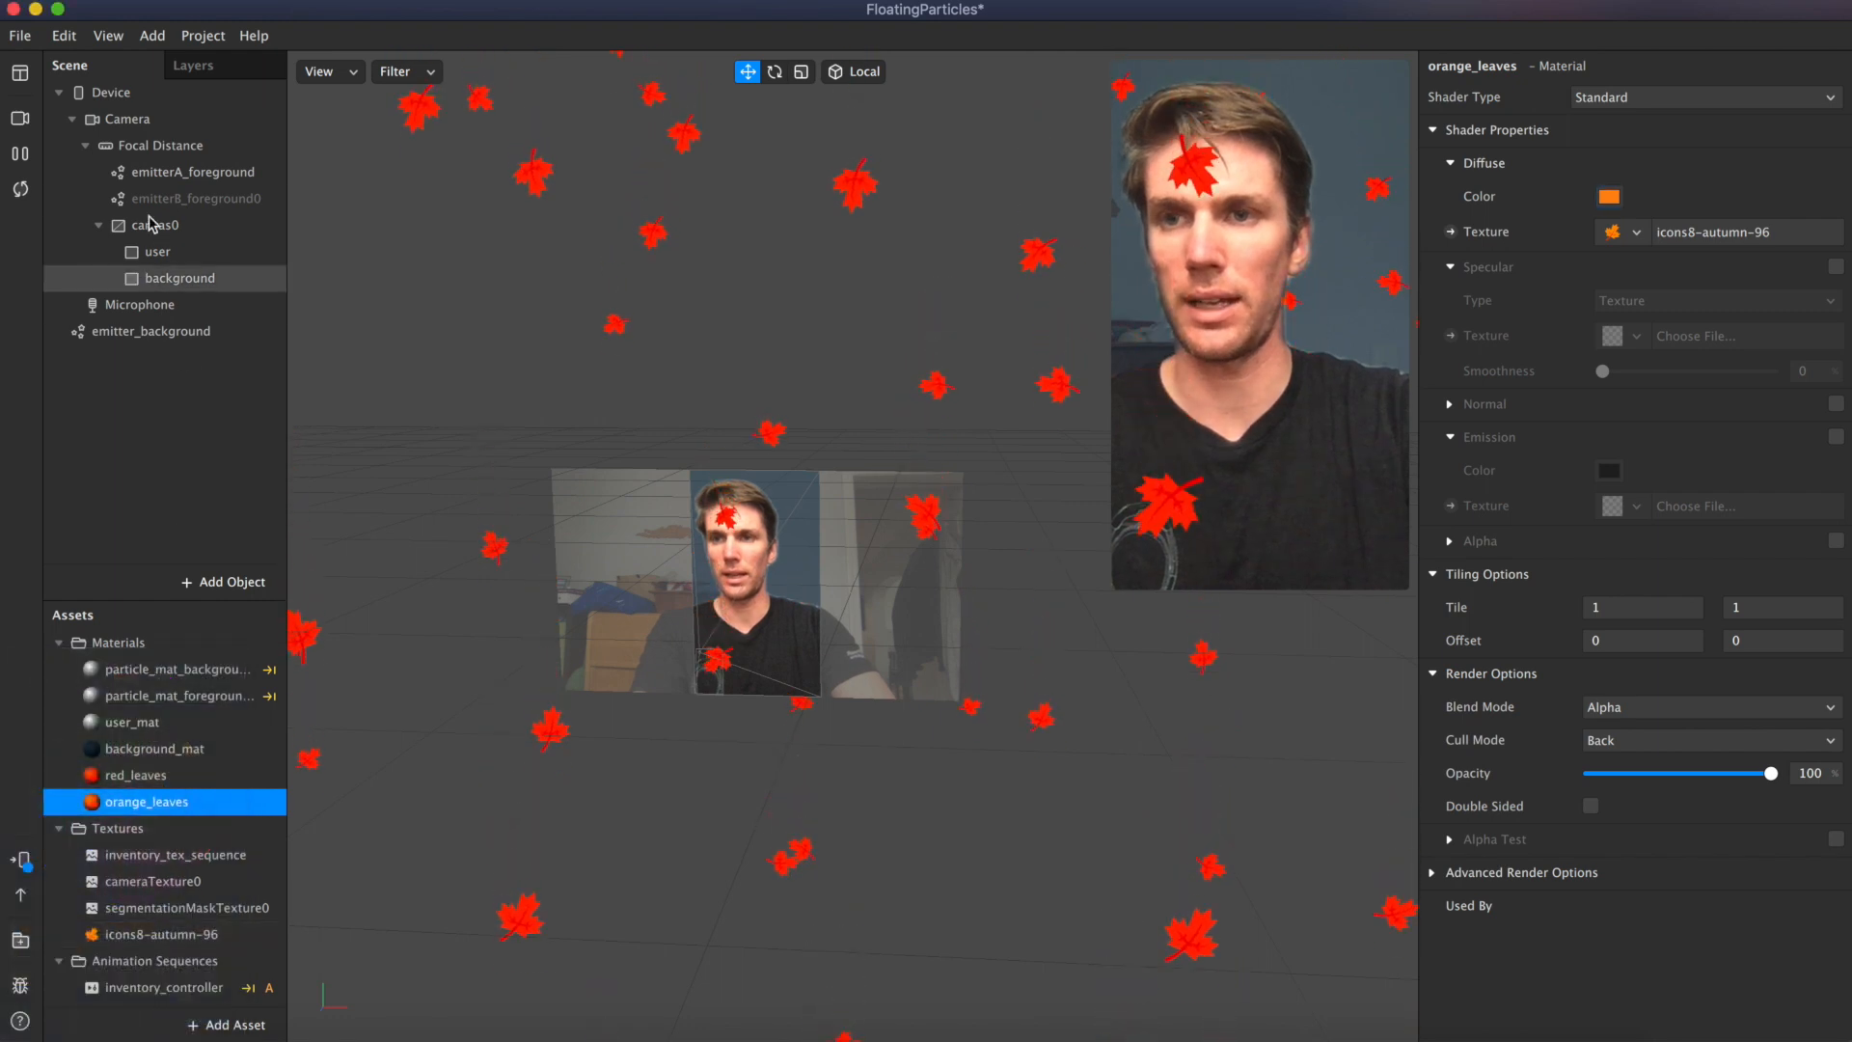
Step: Make emitterB_foreground0 visible and assign the orange_leaves material to it
click(175, 201)
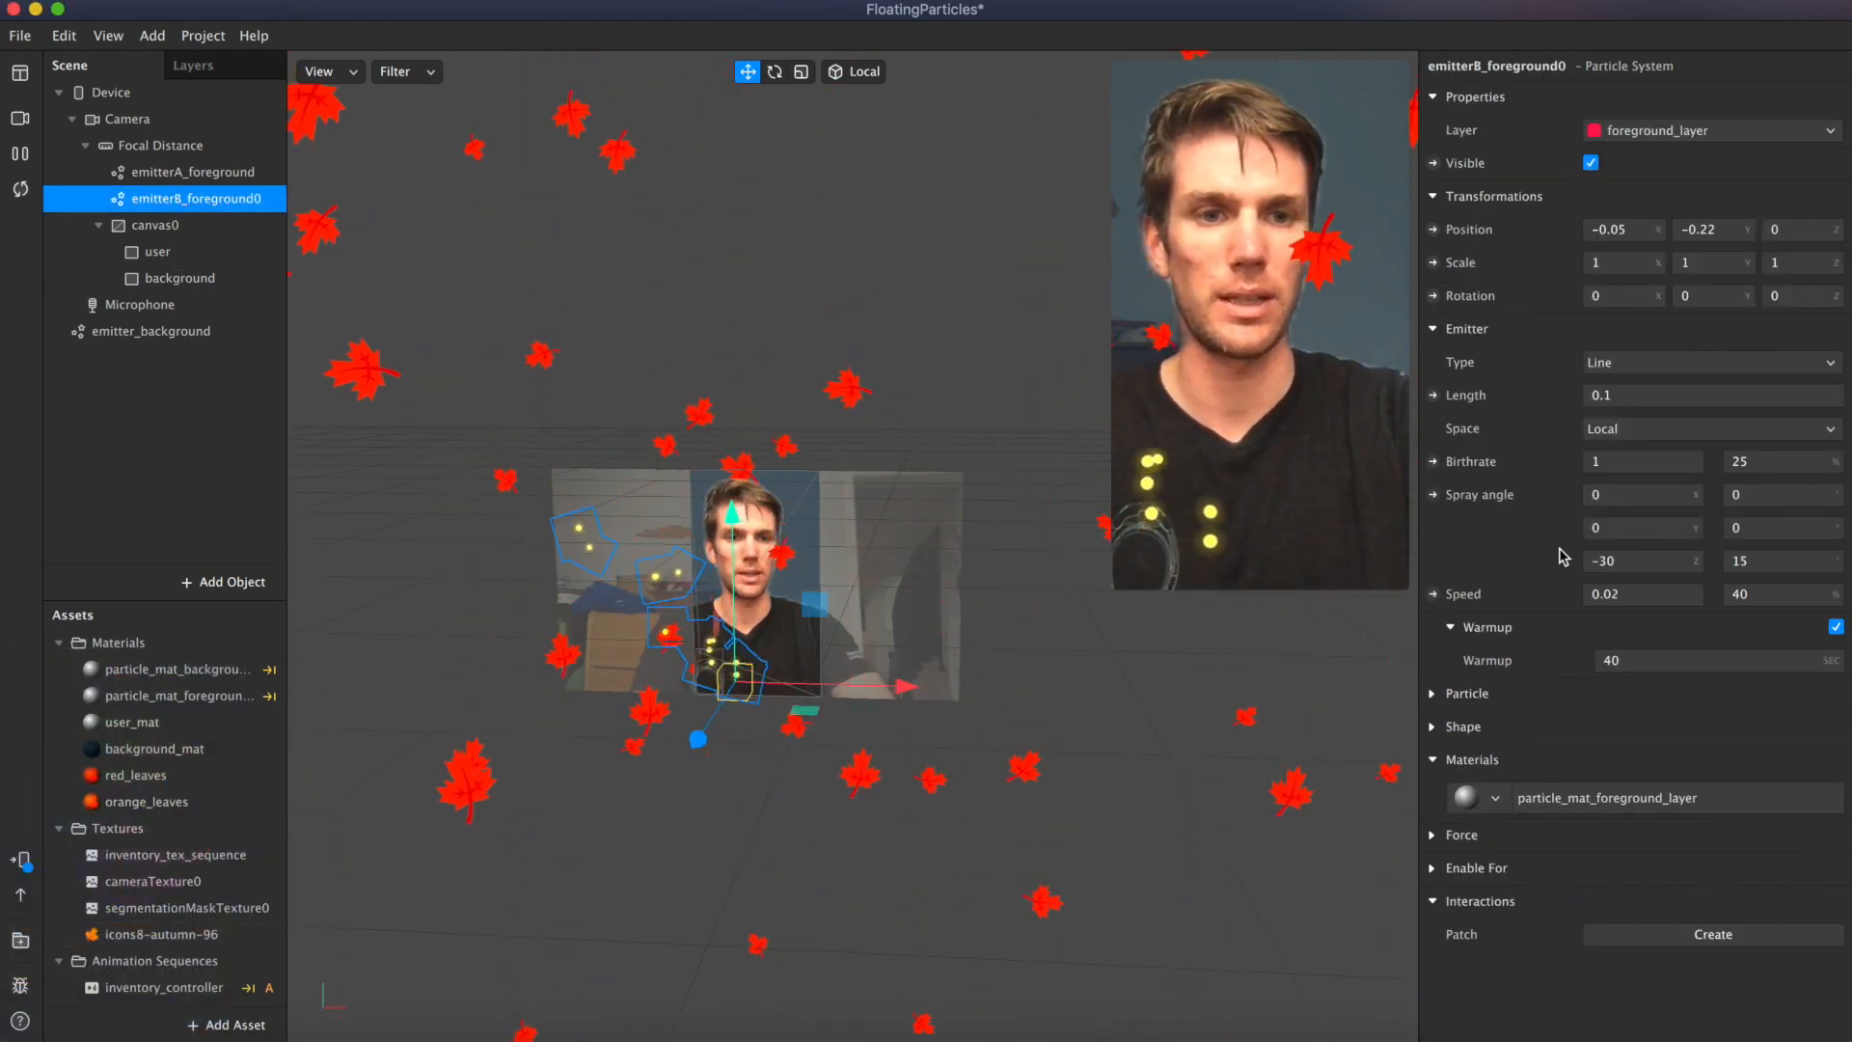
click(1520, 807)
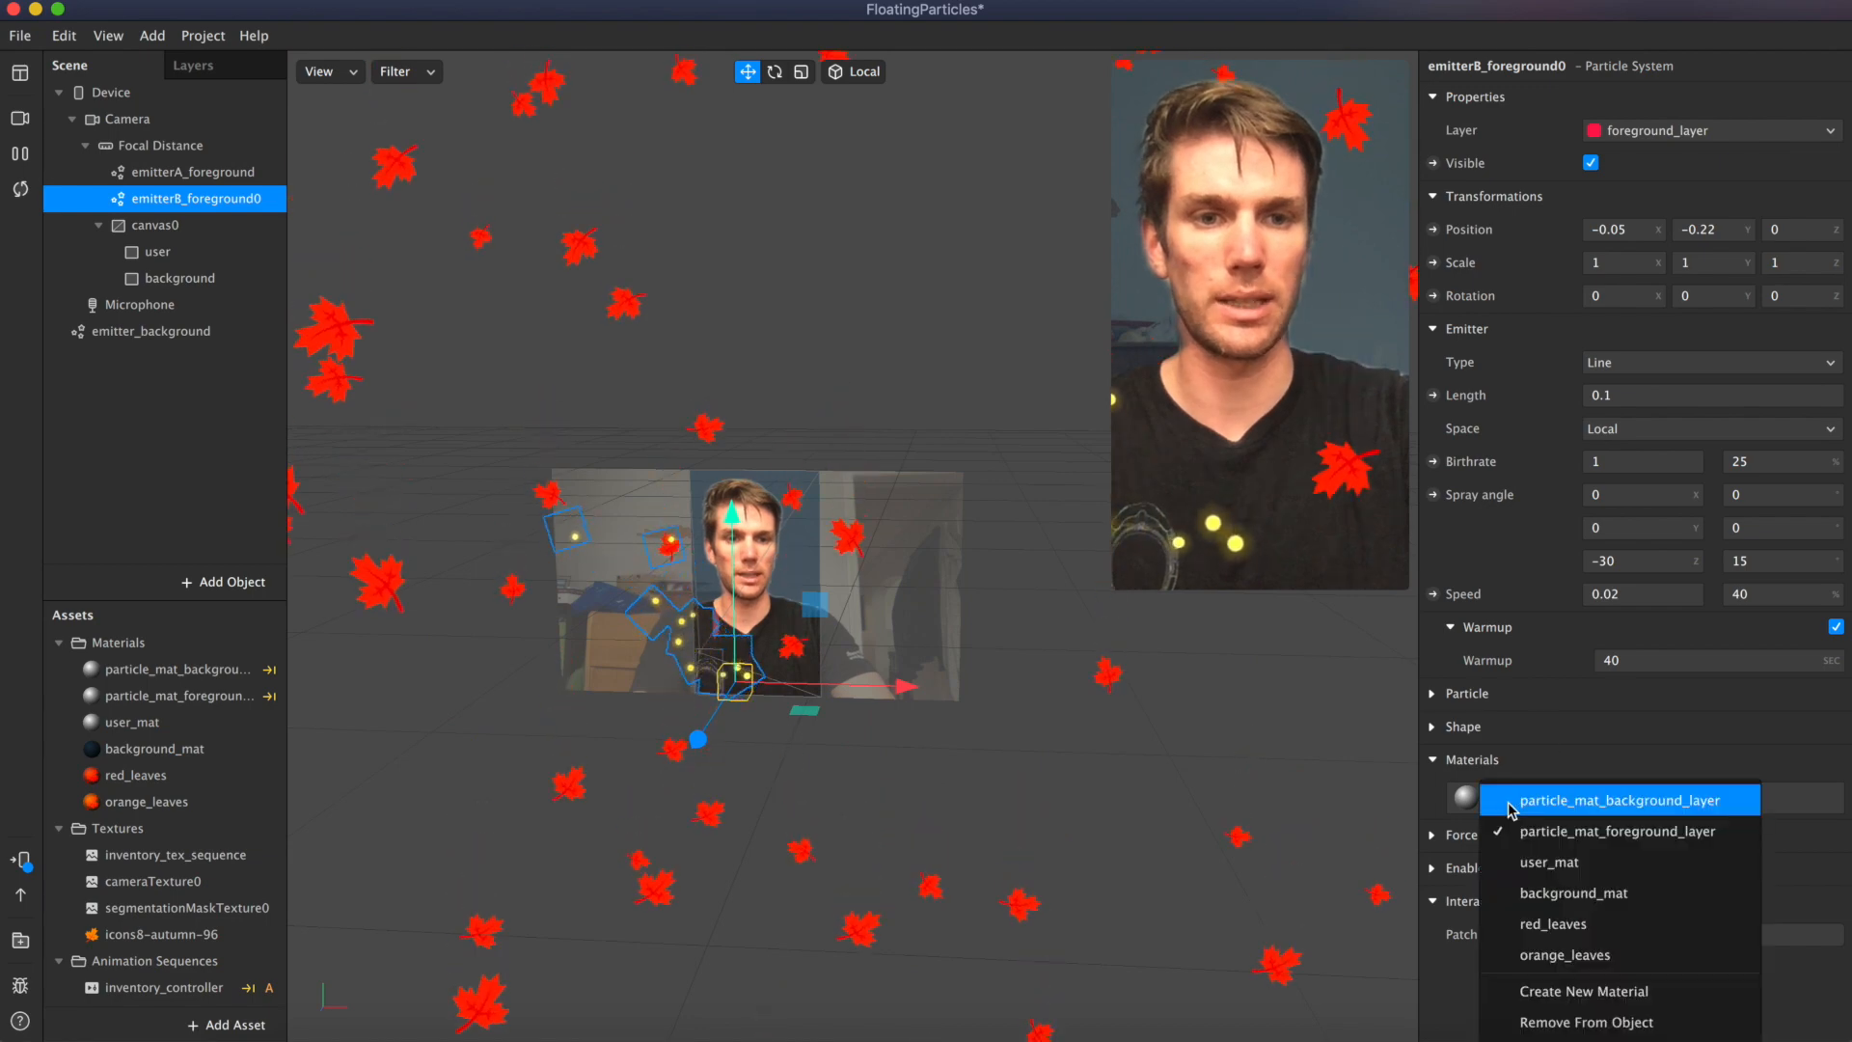
click(1528, 955)
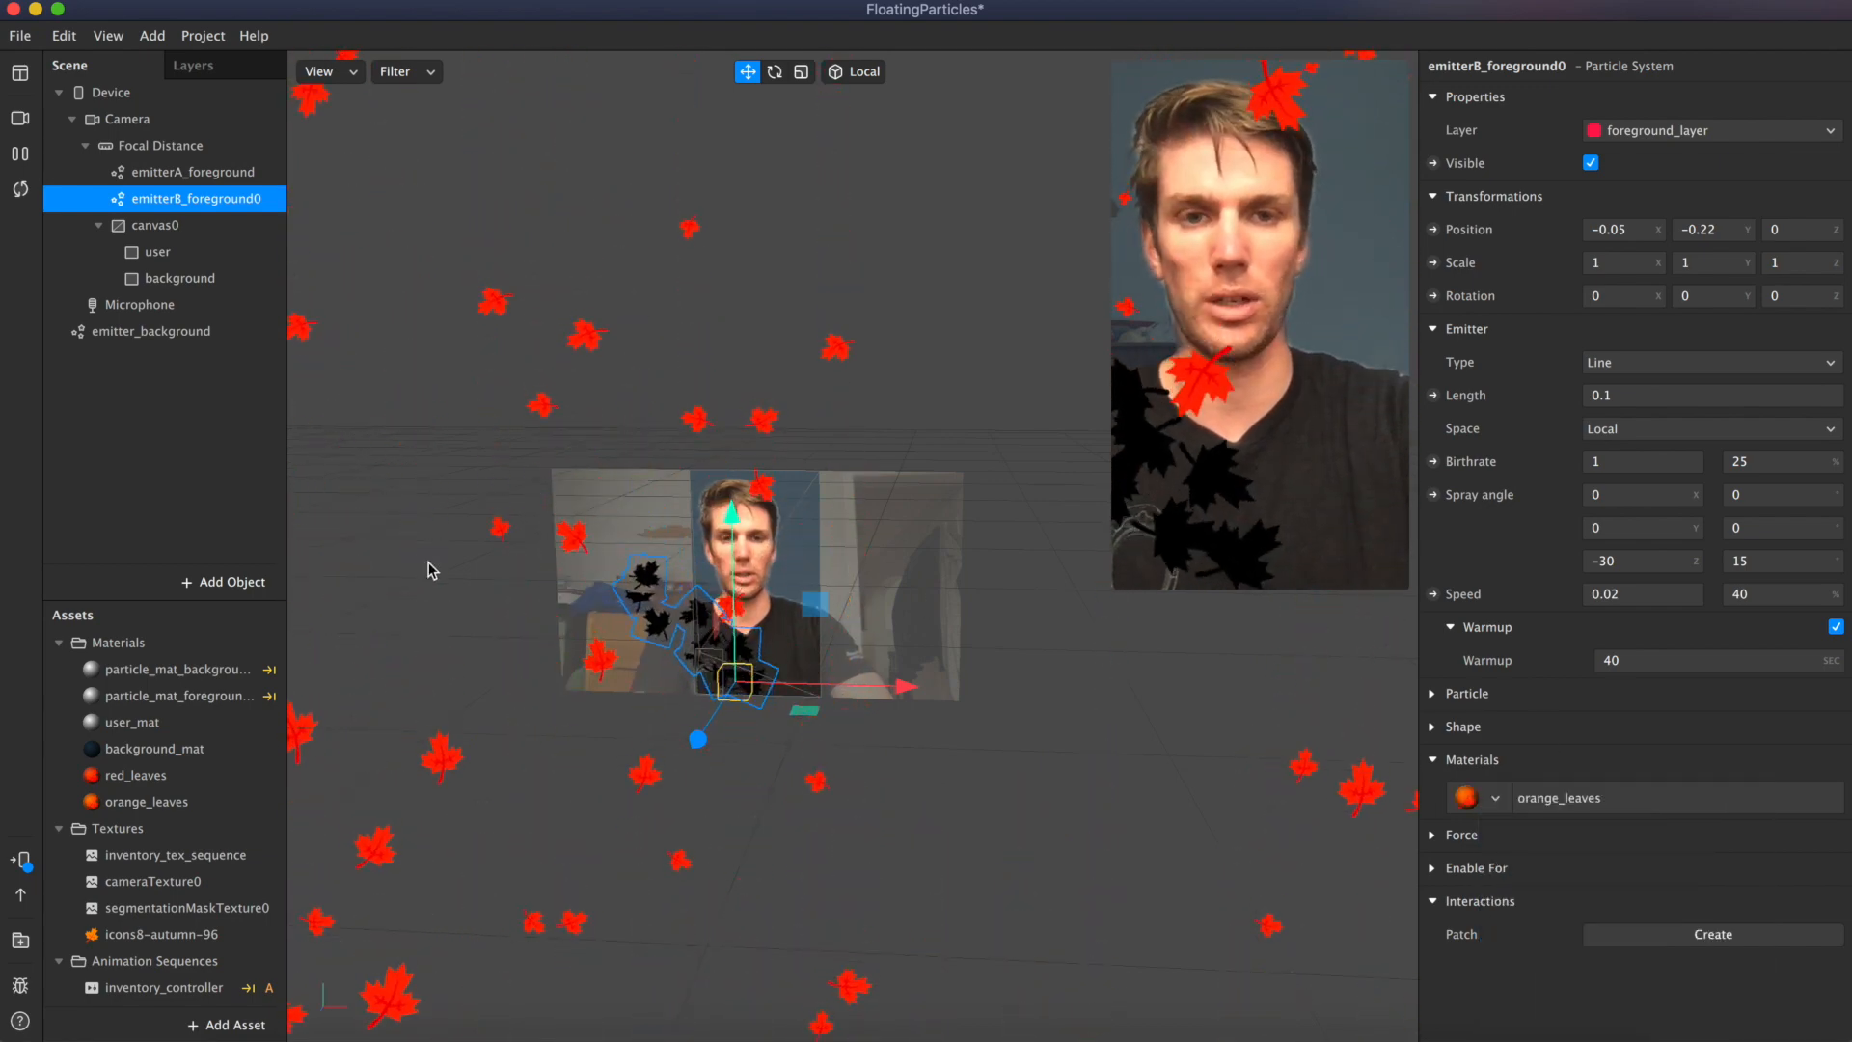
Step: Switch the orange_leaves material's shader type to Flat and change its diffuse colour to bright yellow
click(184, 801)
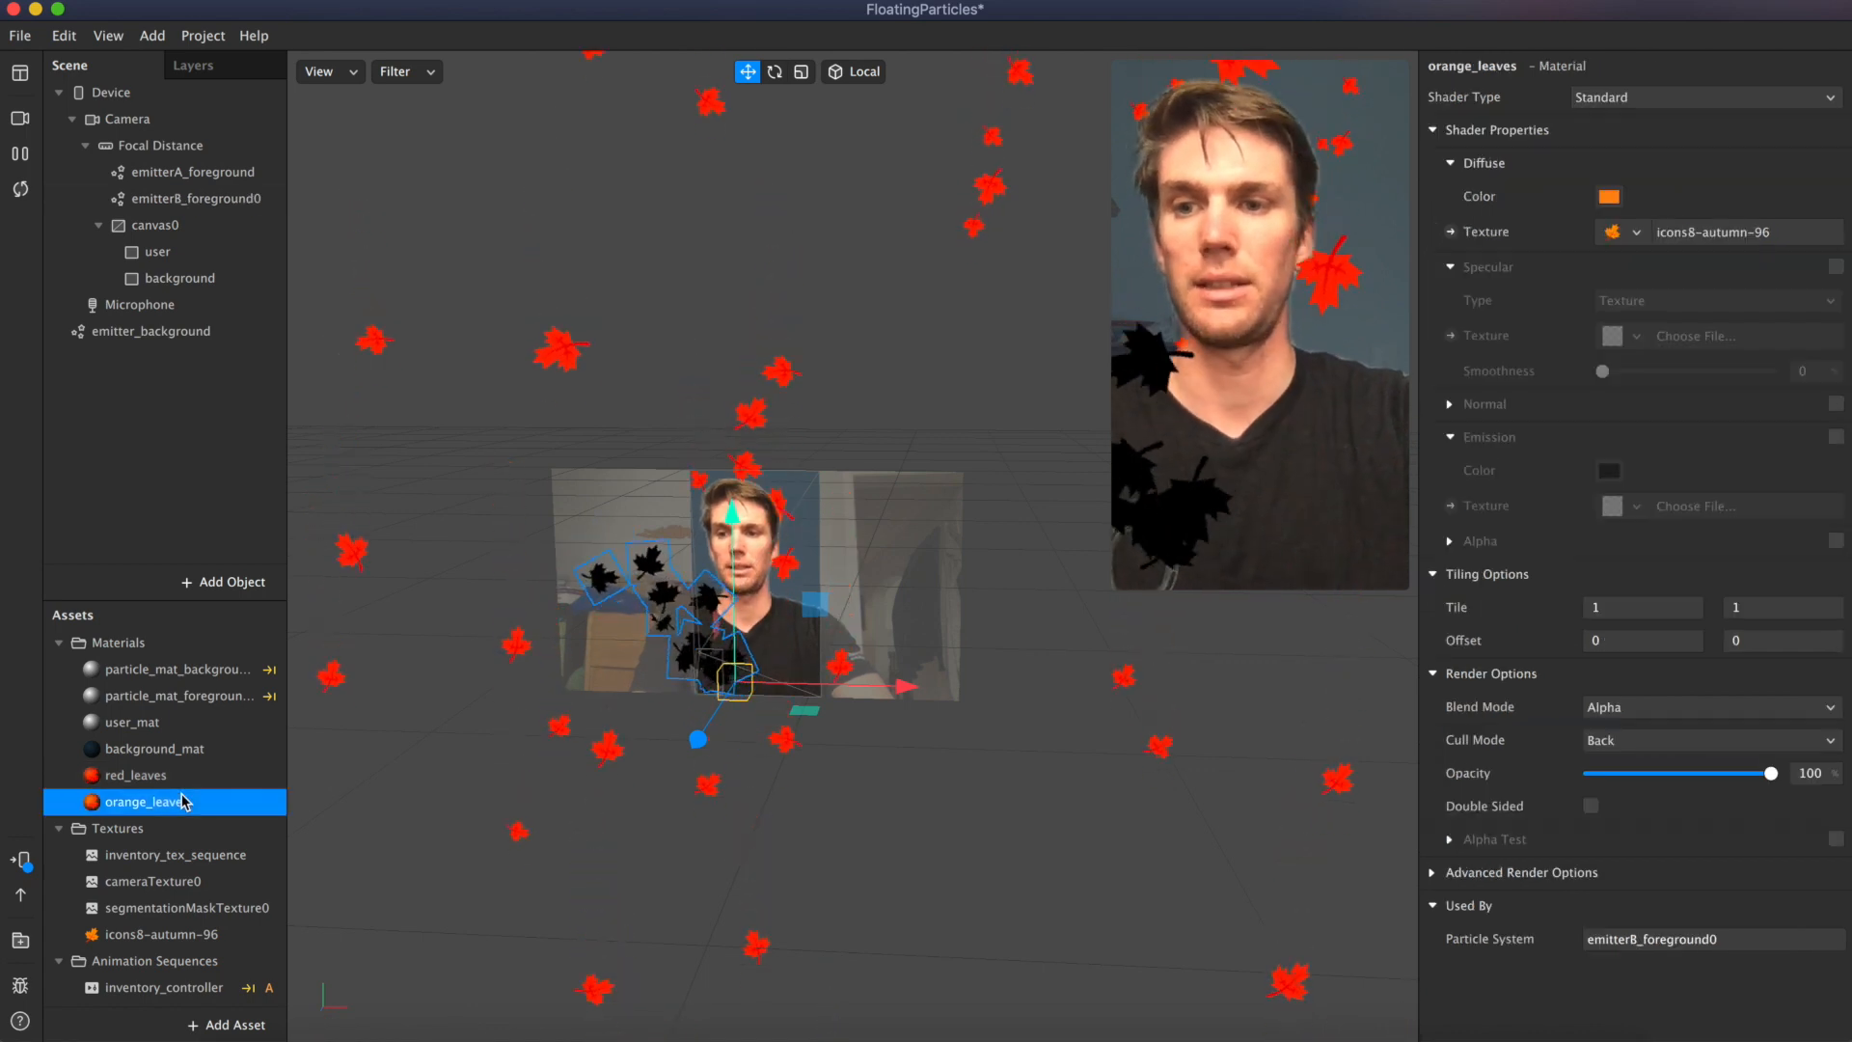
click(1648, 104)
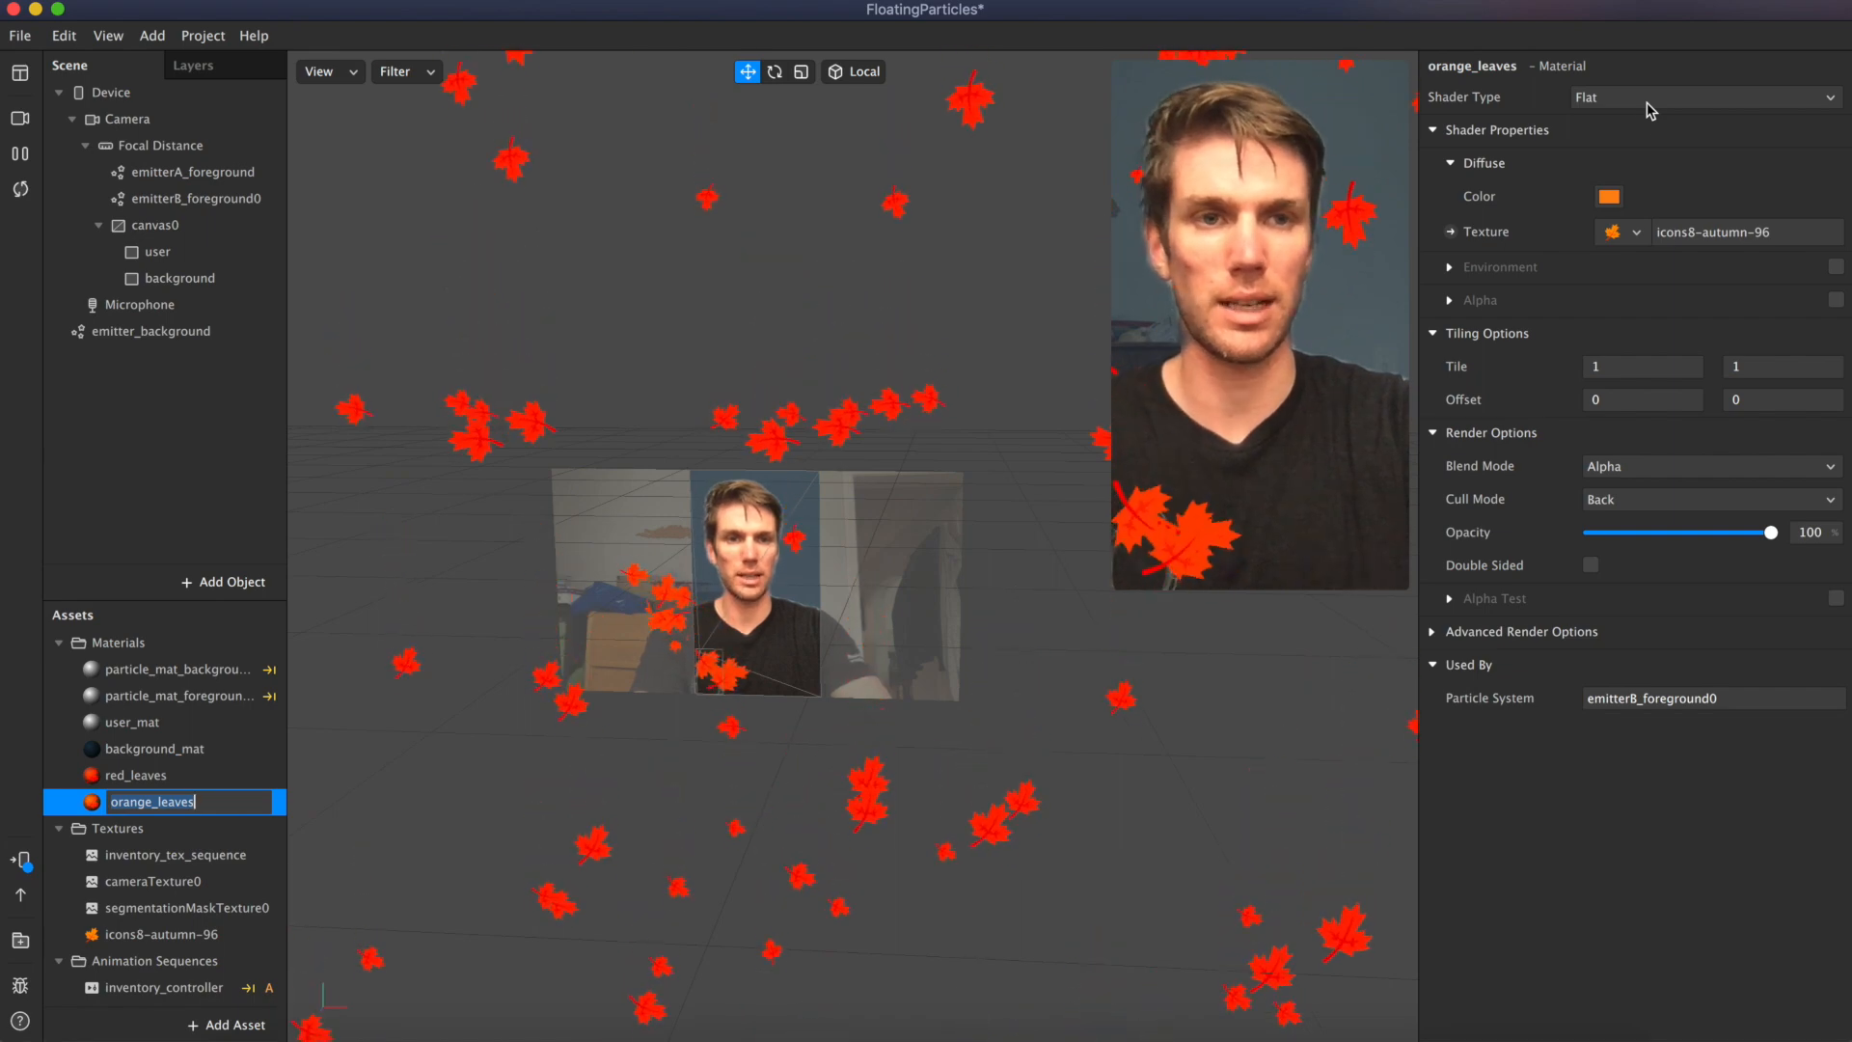
click(1608, 197)
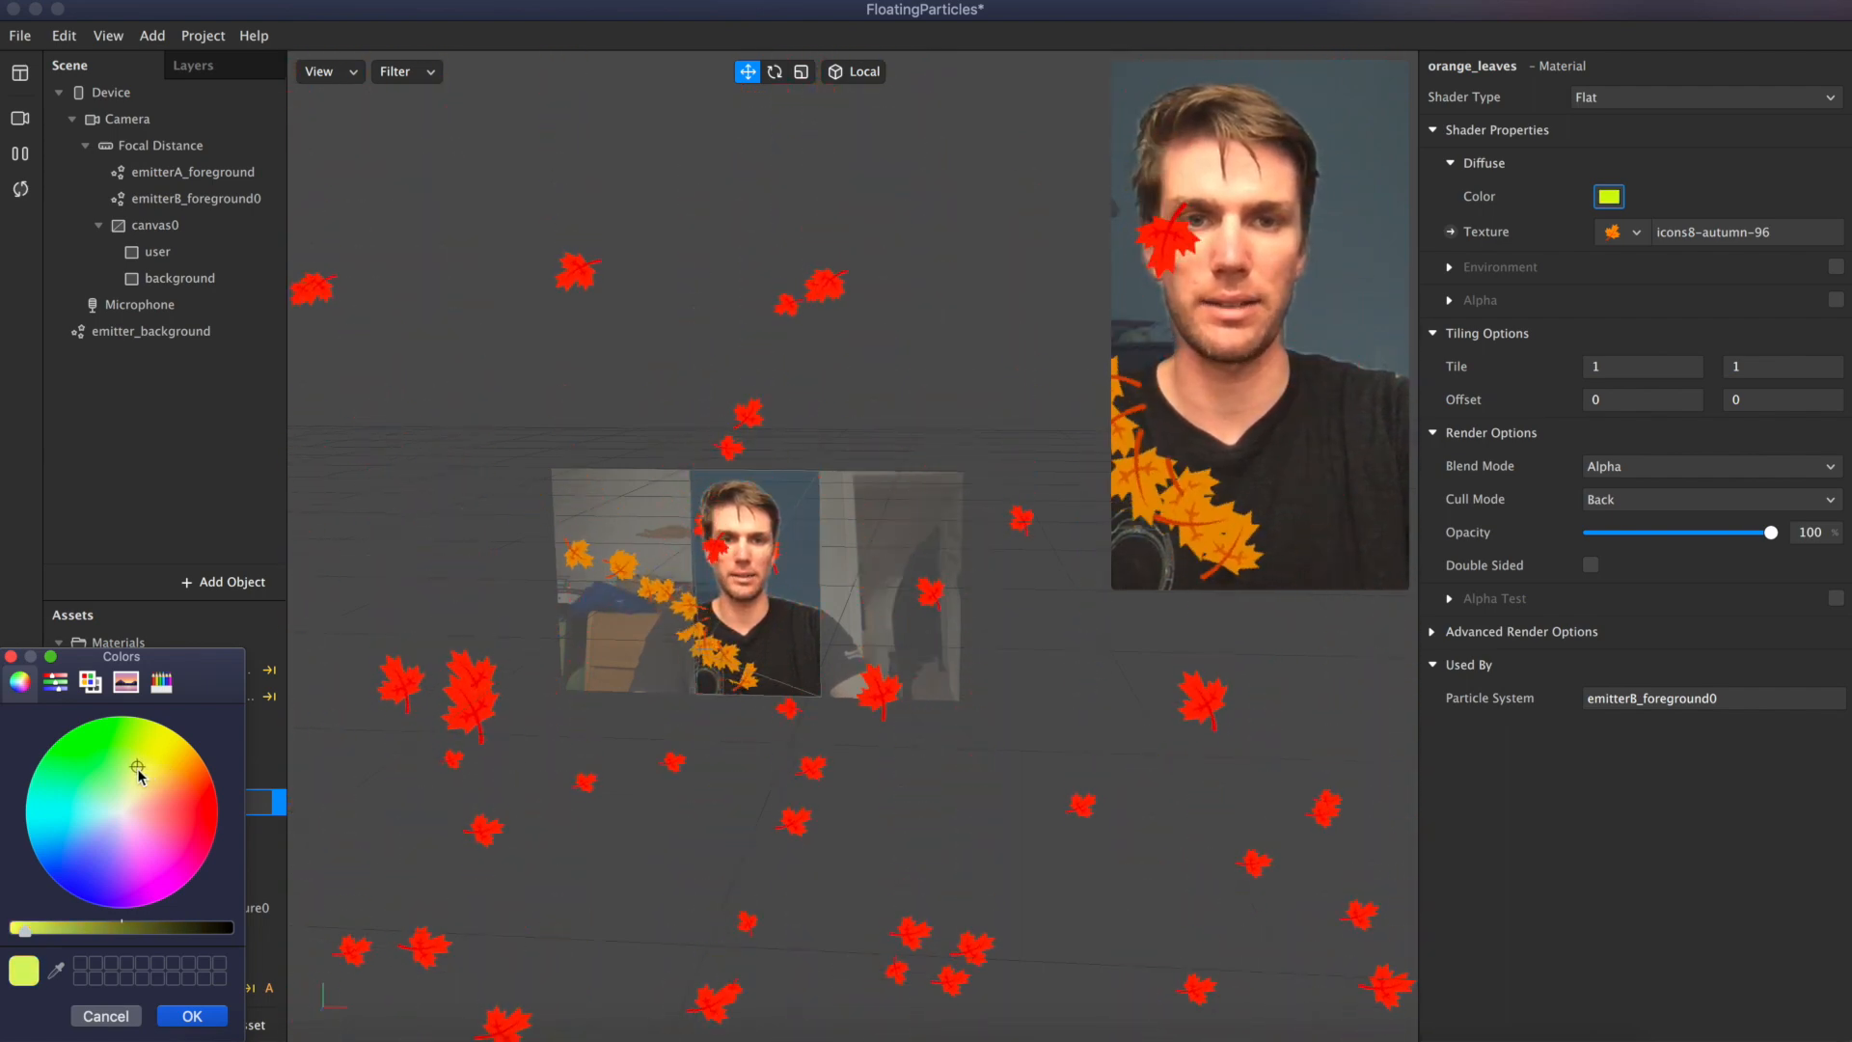
drag(138, 769, 147, 768)
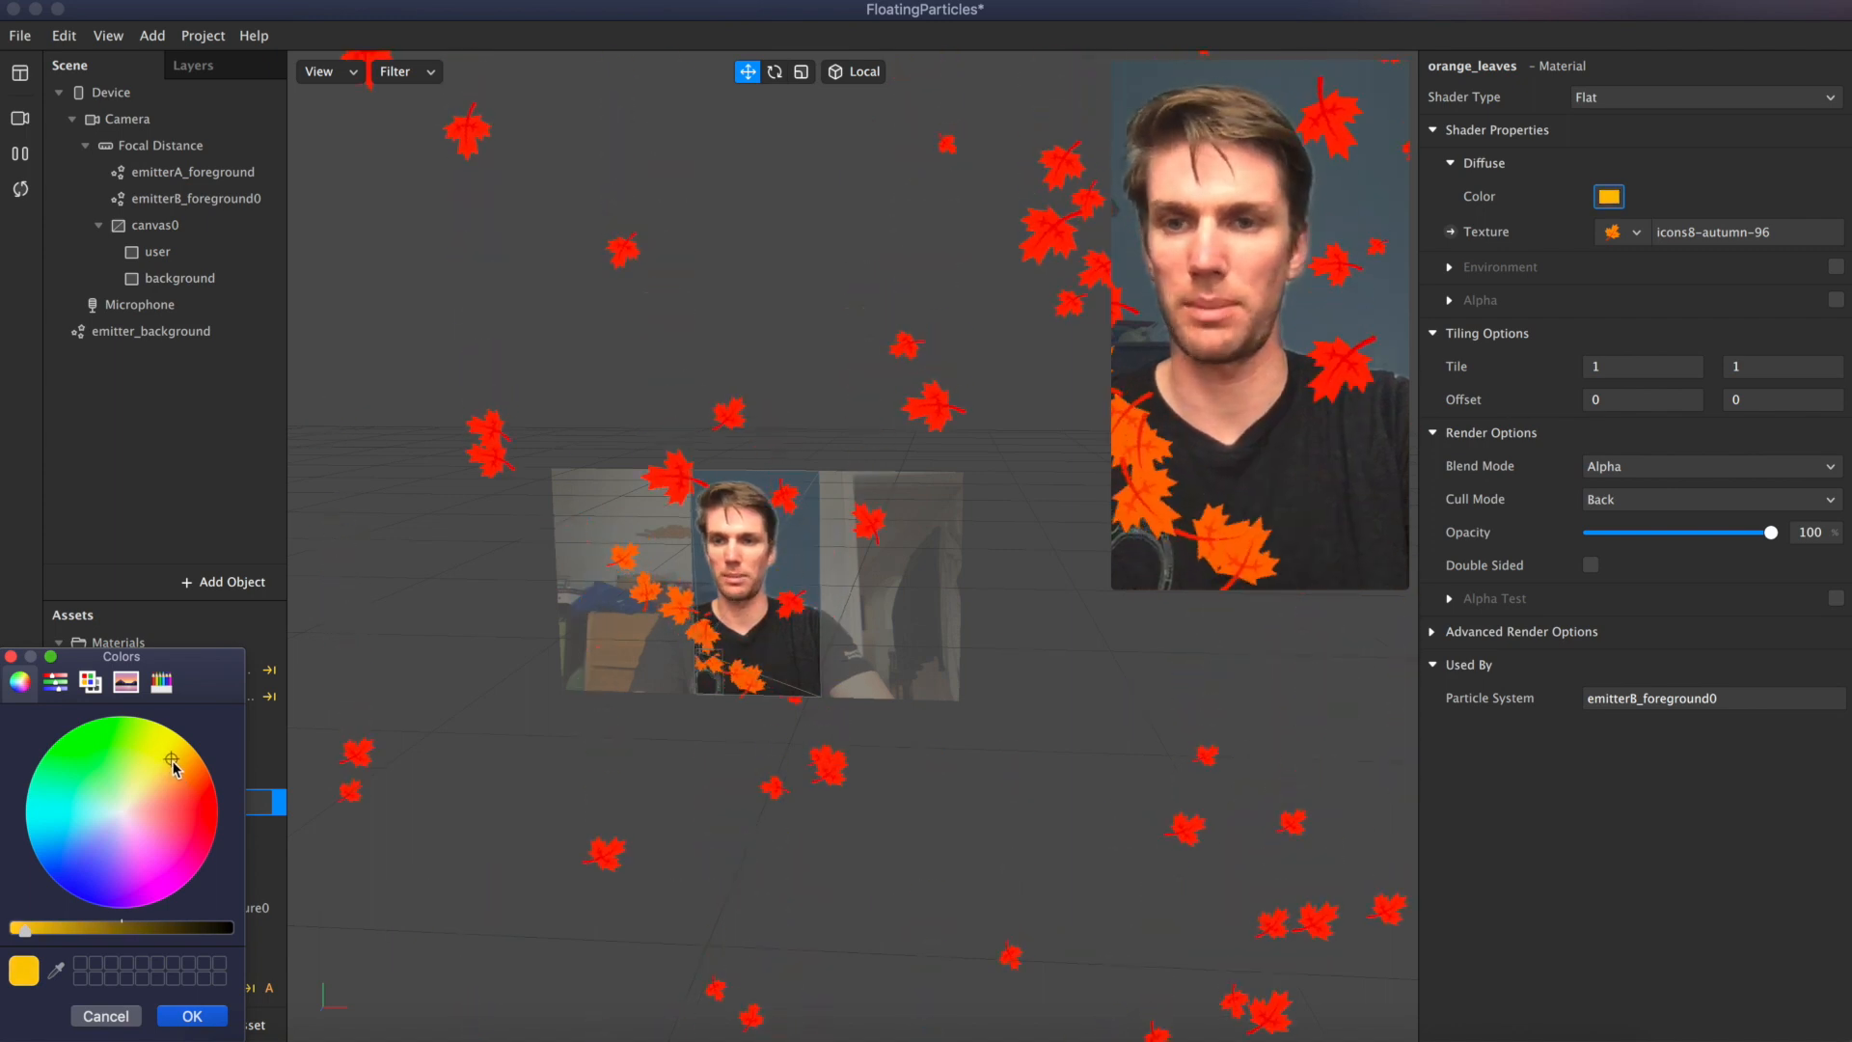
click(165, 748)
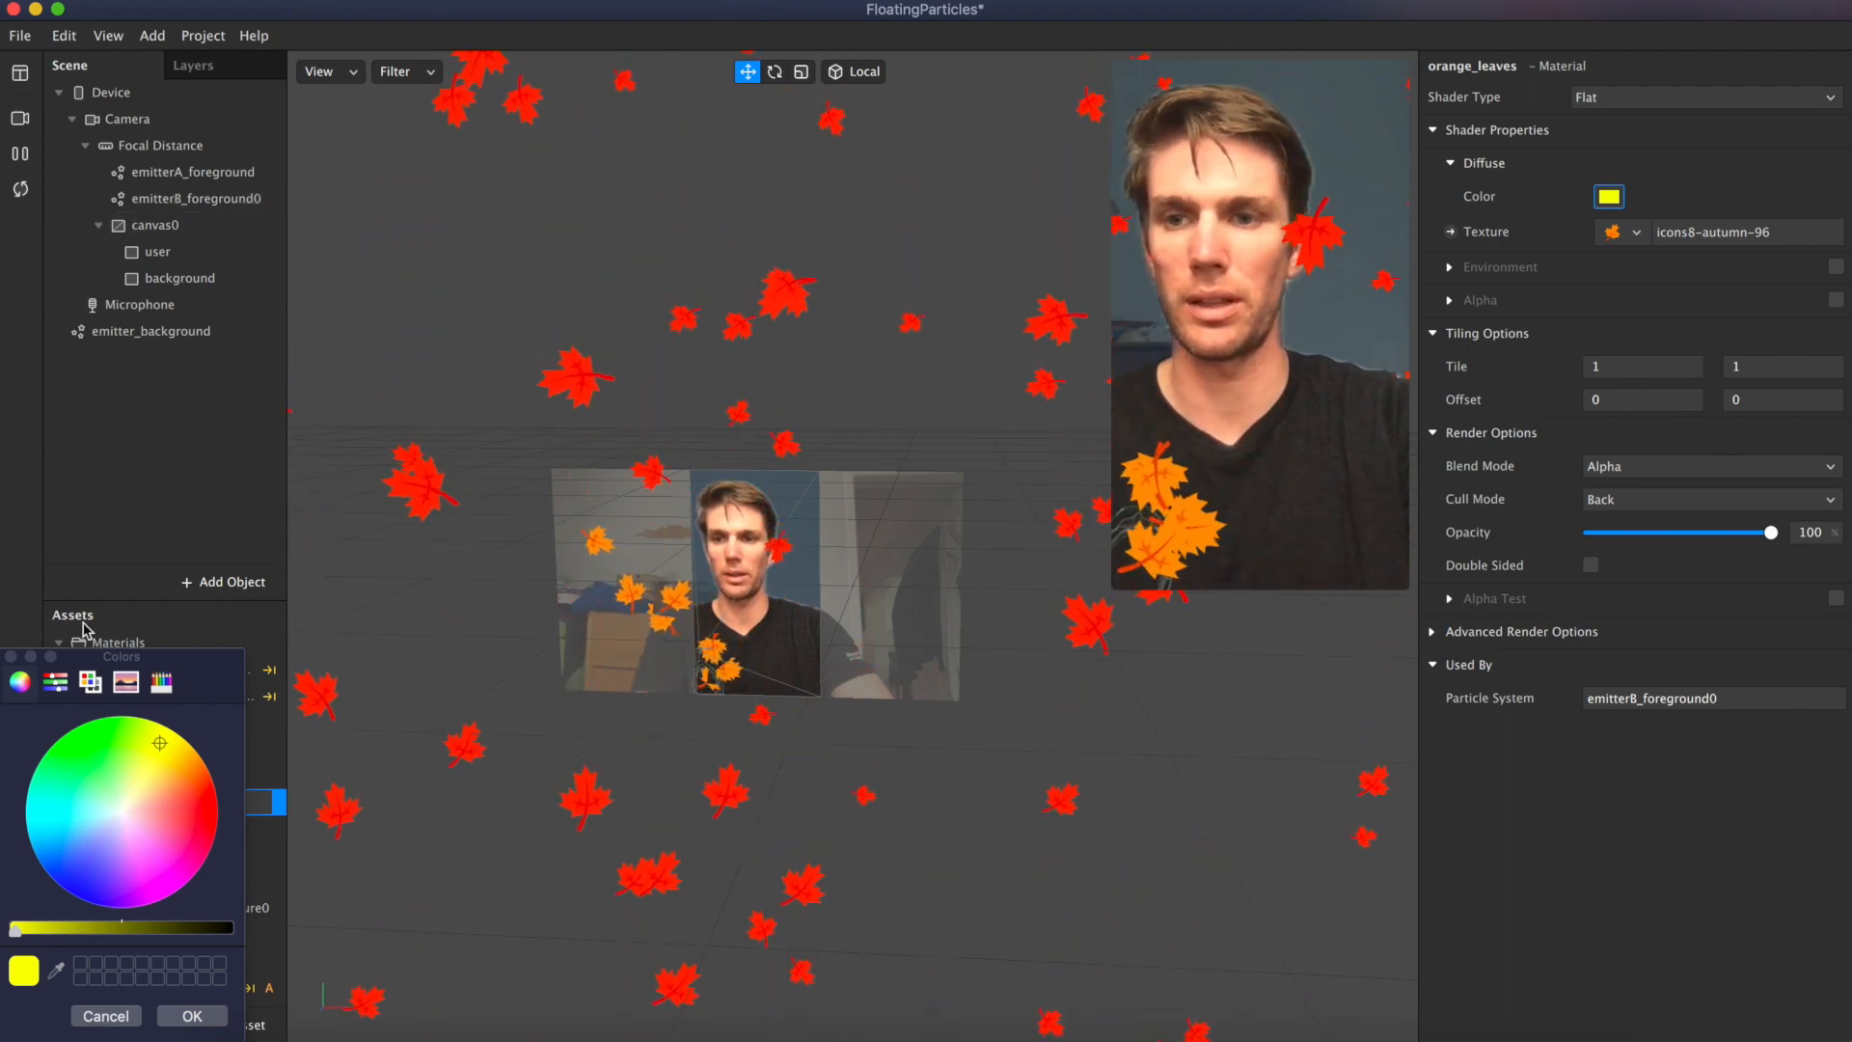
click(191, 1015)
Step: Raise emitterB_foreground0 to about X 0.08, Y 0.31 and set its Y acceleration strength to -0.05
click(188, 201)
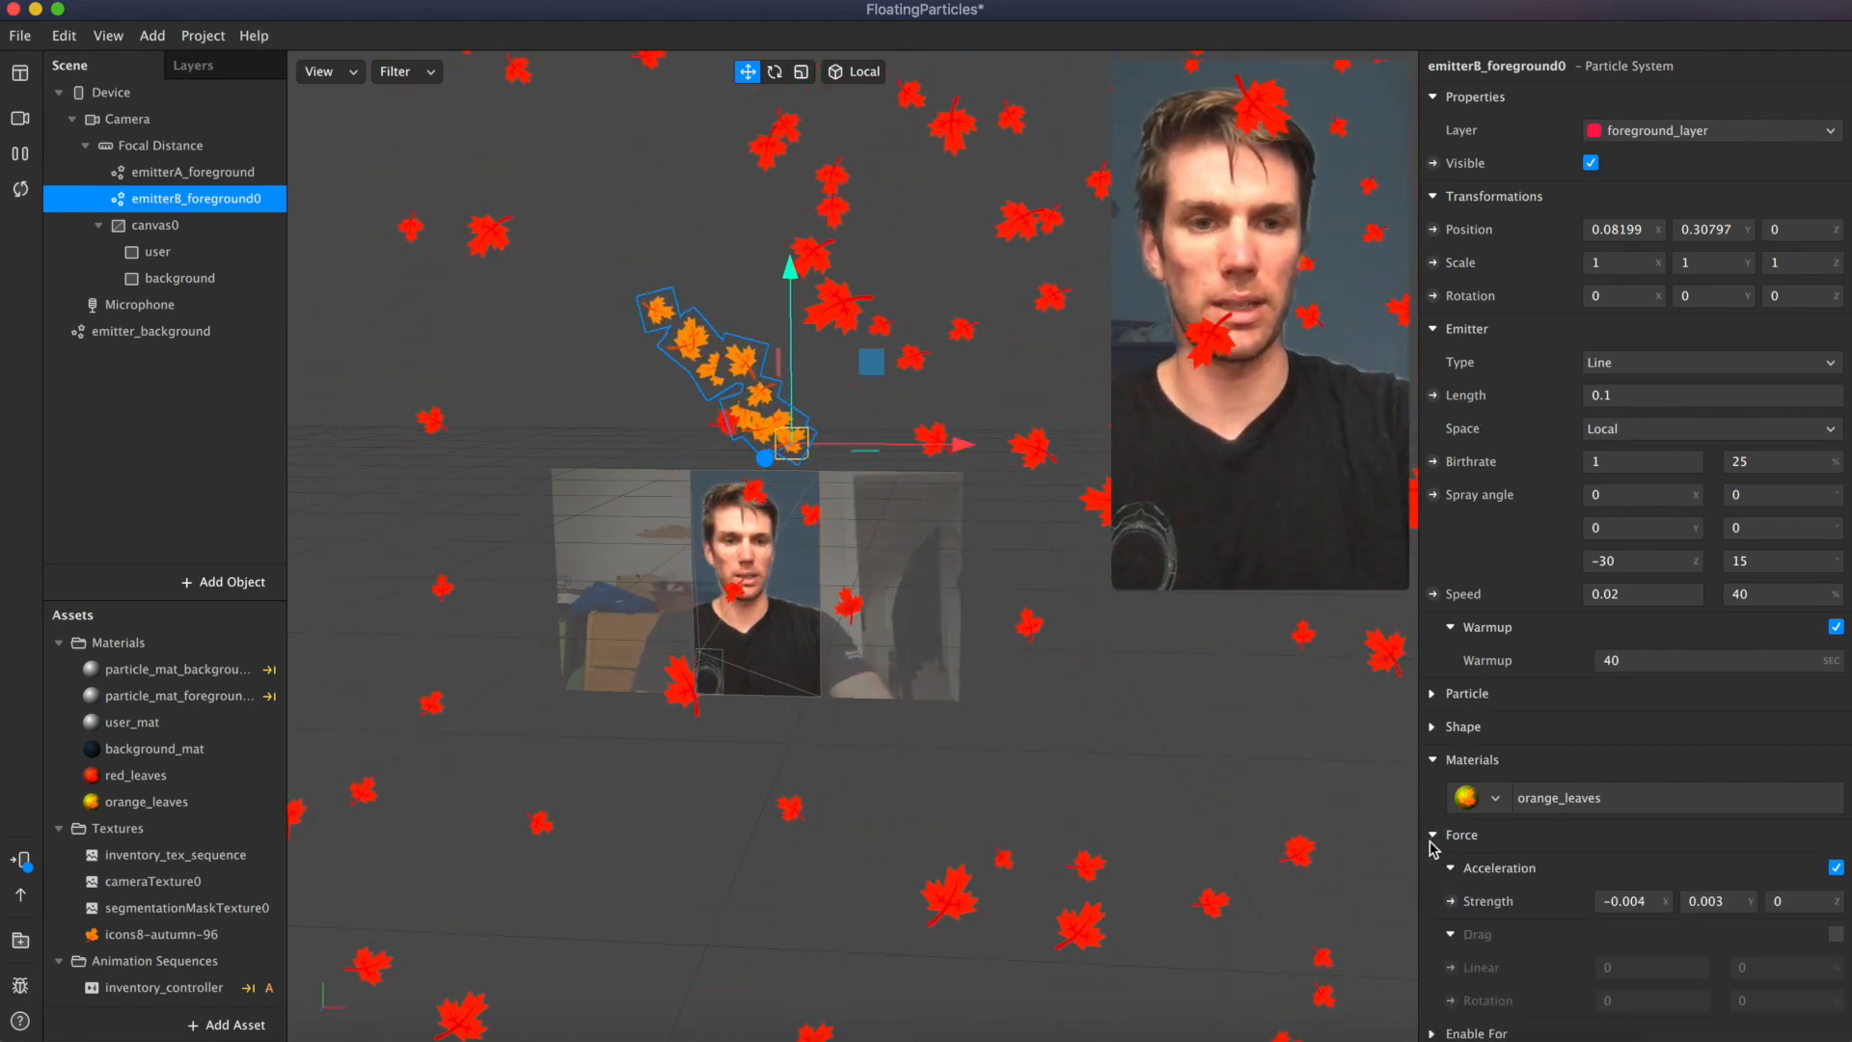
scroll(1433, 847, down, 2)
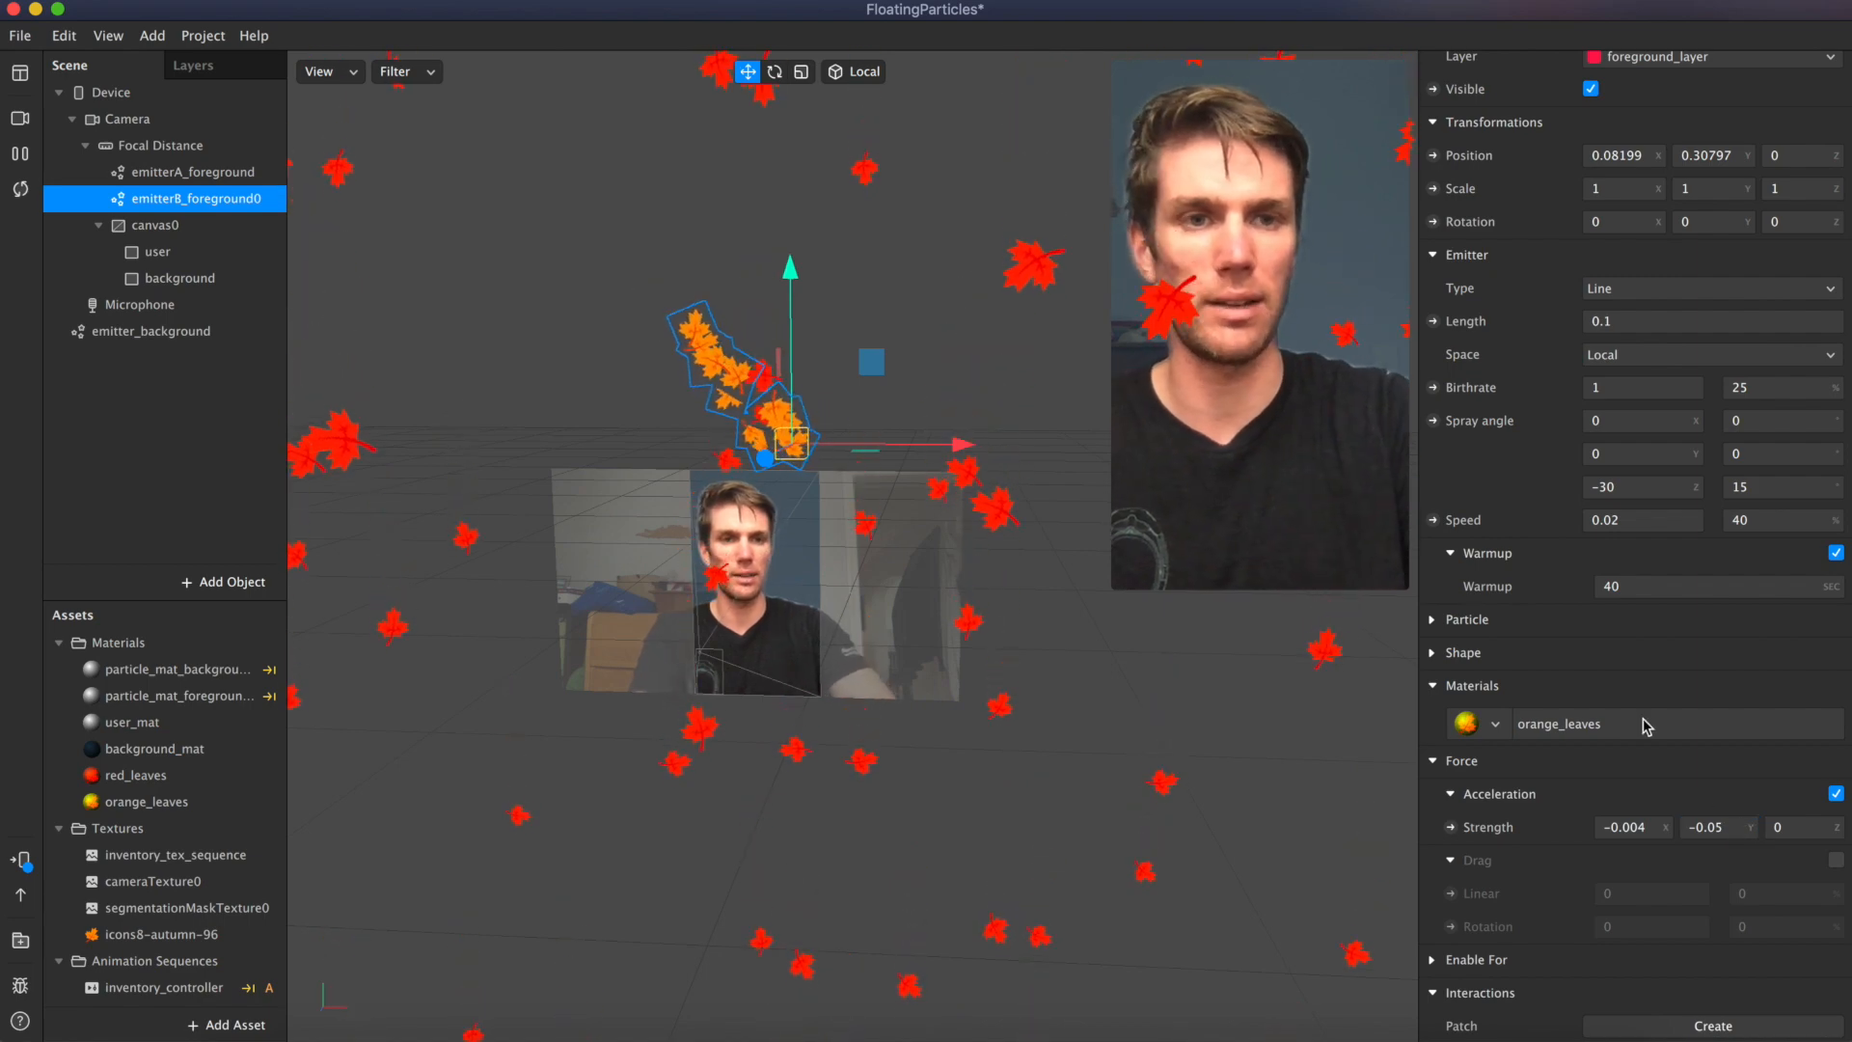
click(1436, 622)
scroll(1437, 627, up, 2)
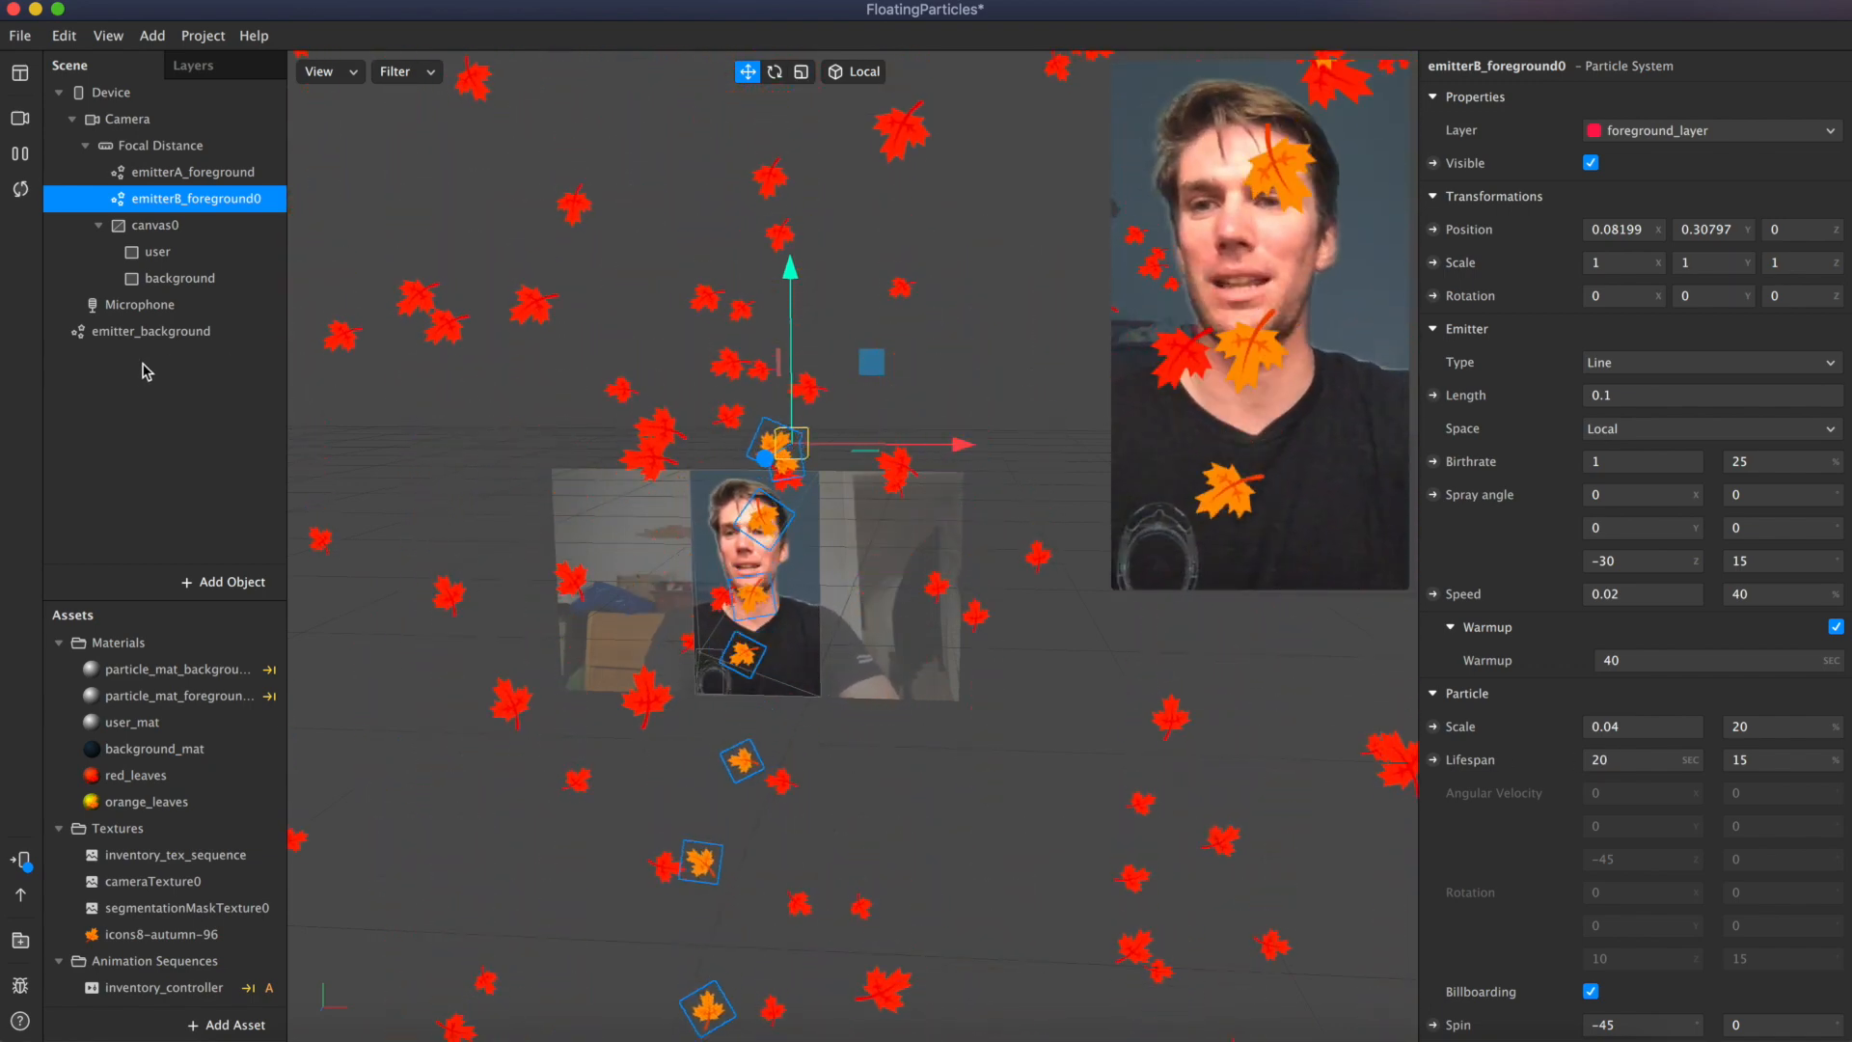
Step: Duplicate emitter_background at the root level of the scene and assign the orange_leaves material to the copy
click(151, 333)
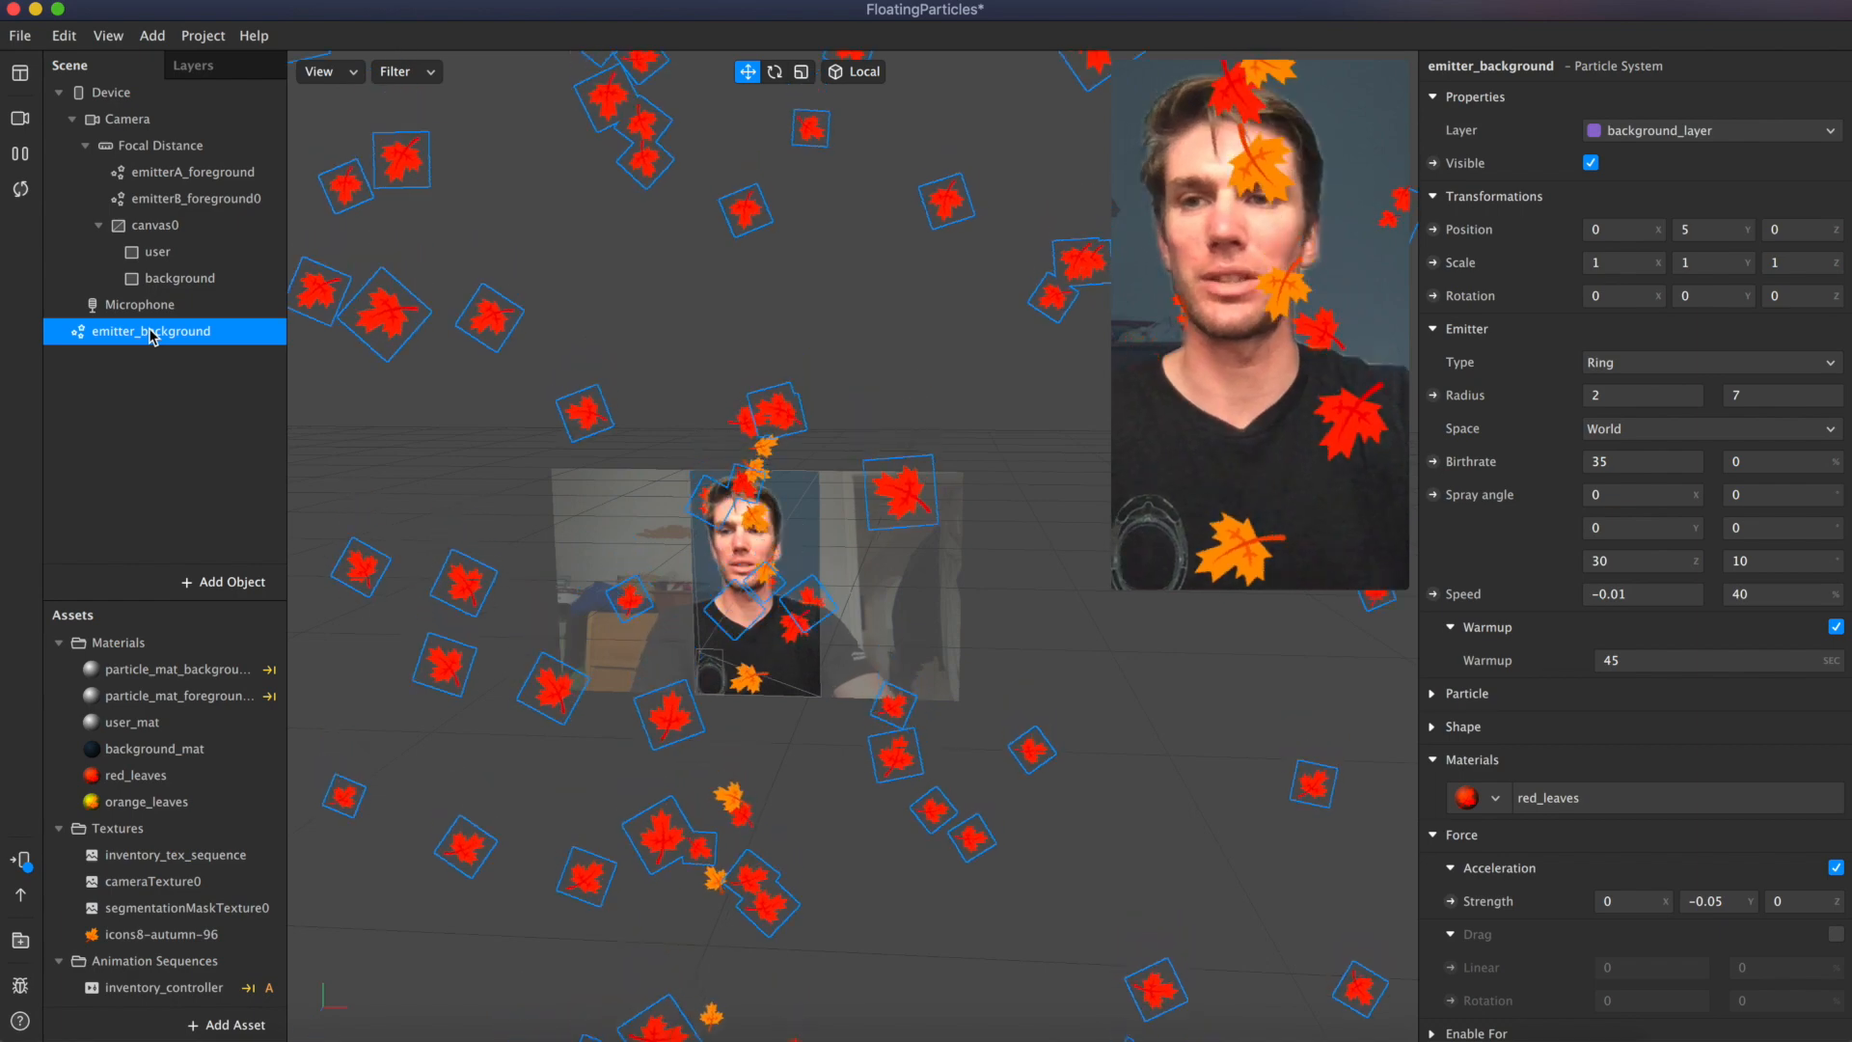
right_click(151, 333)
click(200, 480)
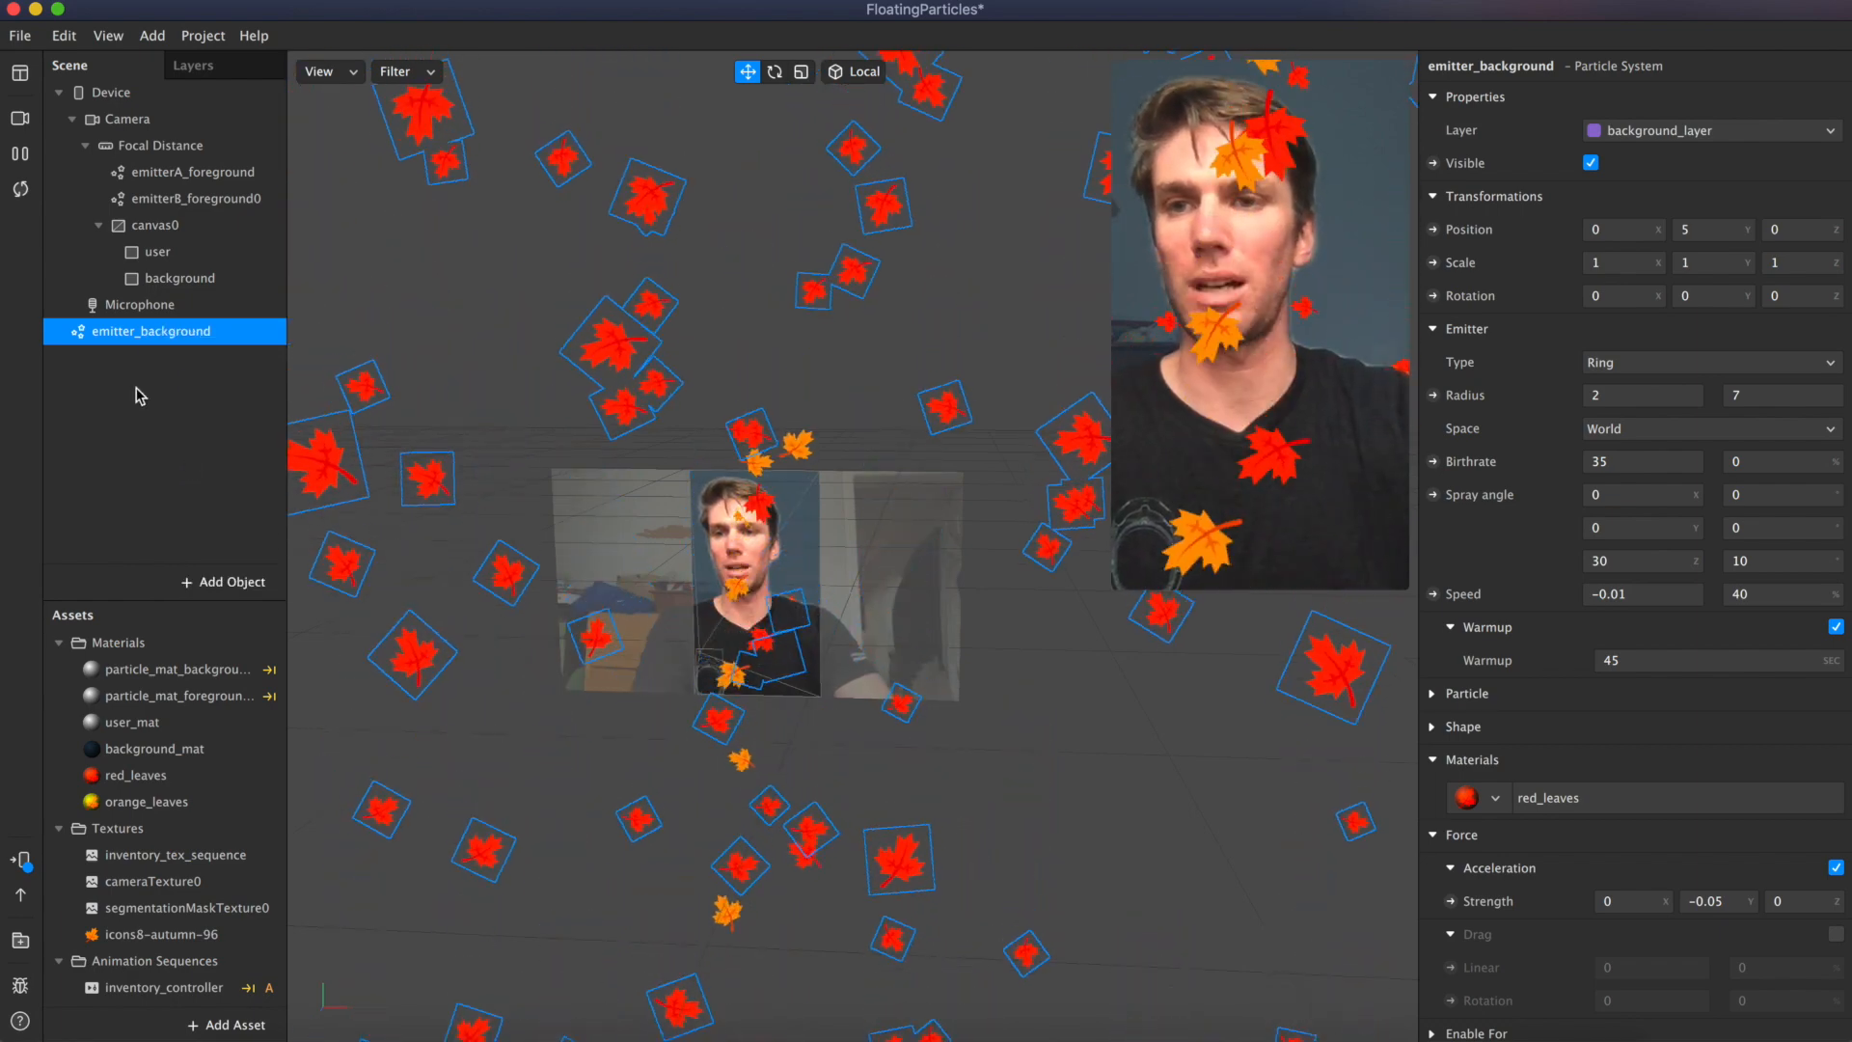
click(139, 395)
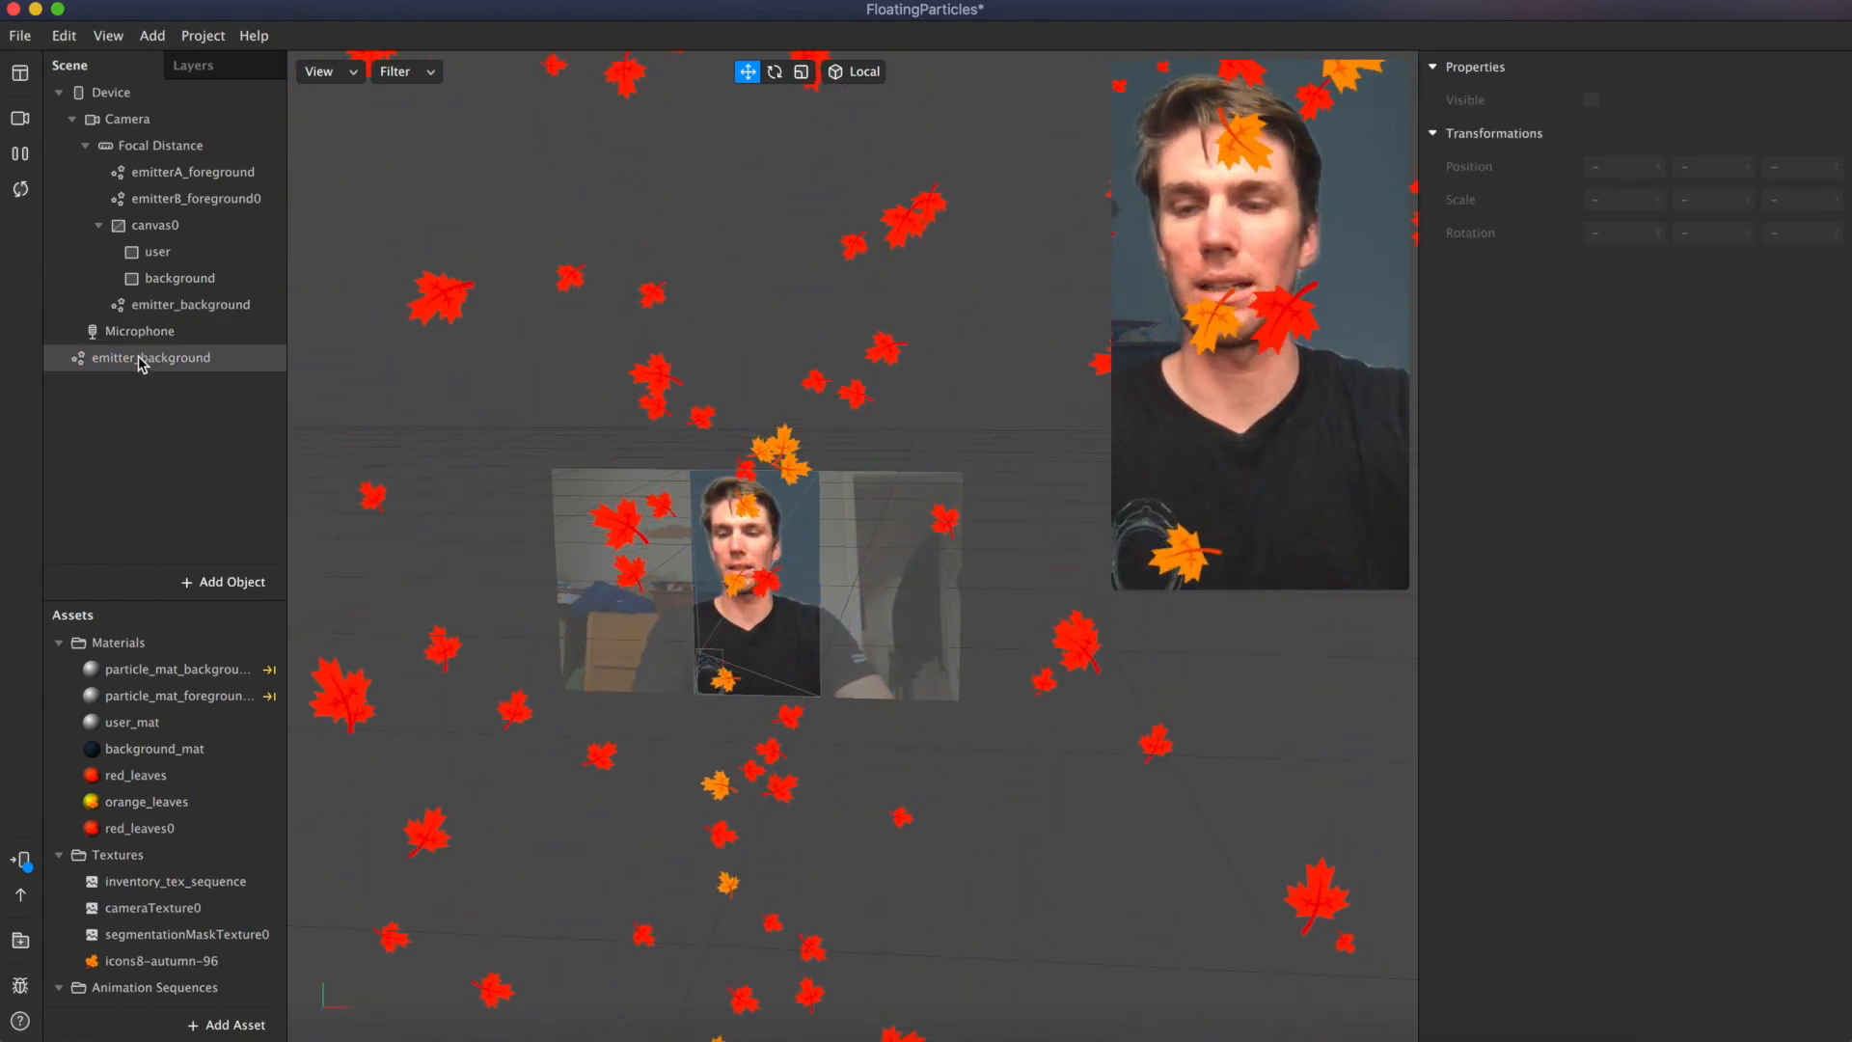
drag(154, 312, 145, 415)
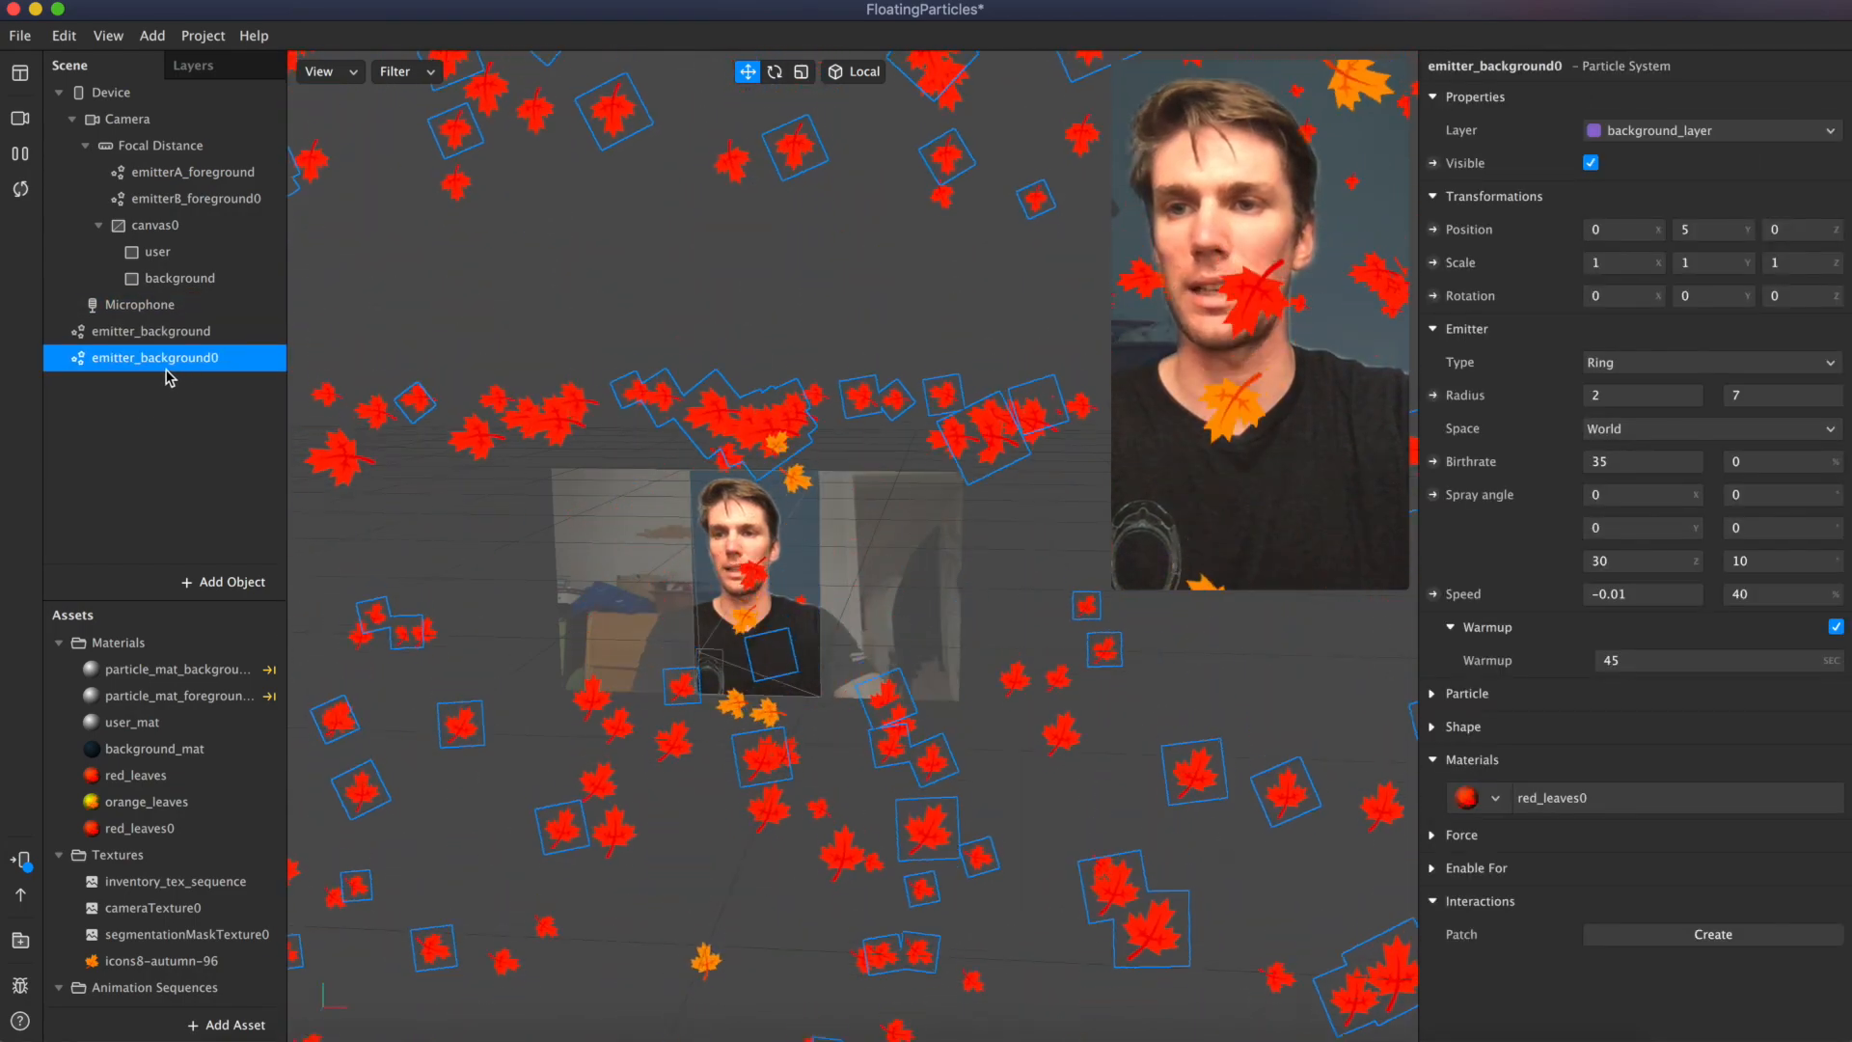
click(1495, 800)
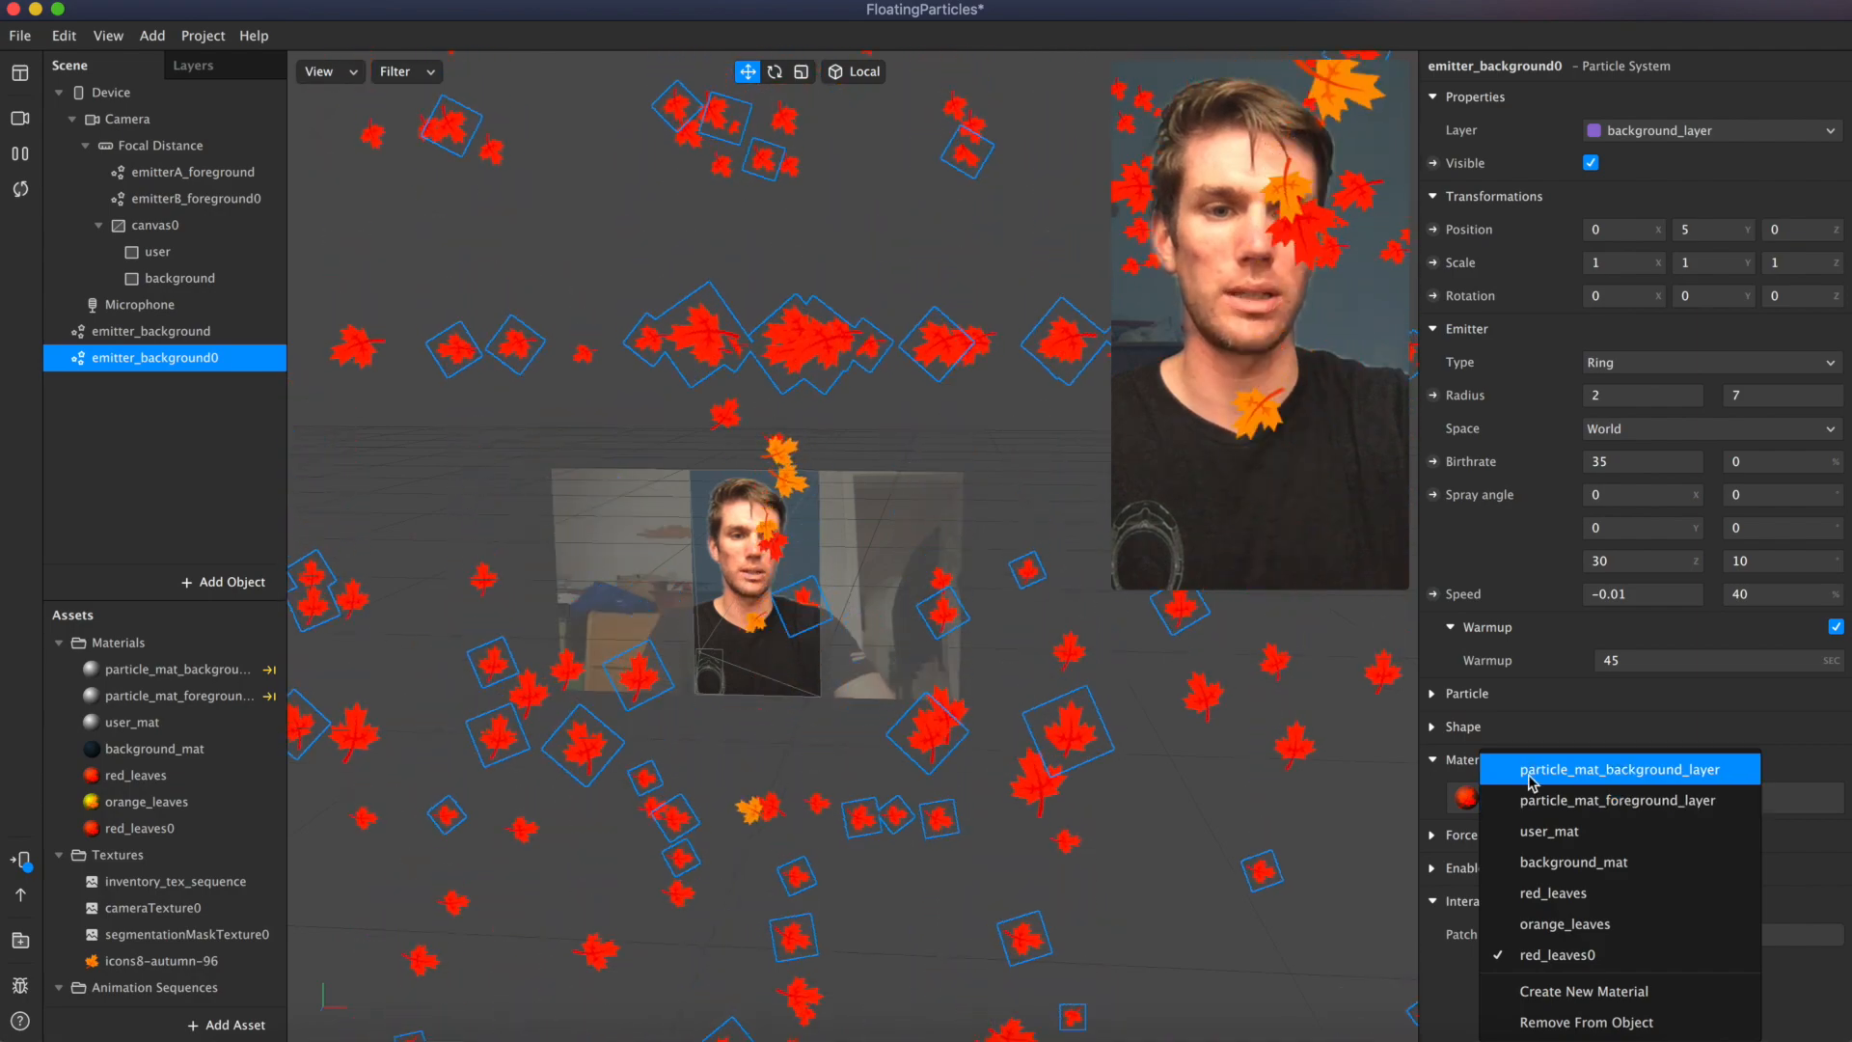
click(1544, 925)
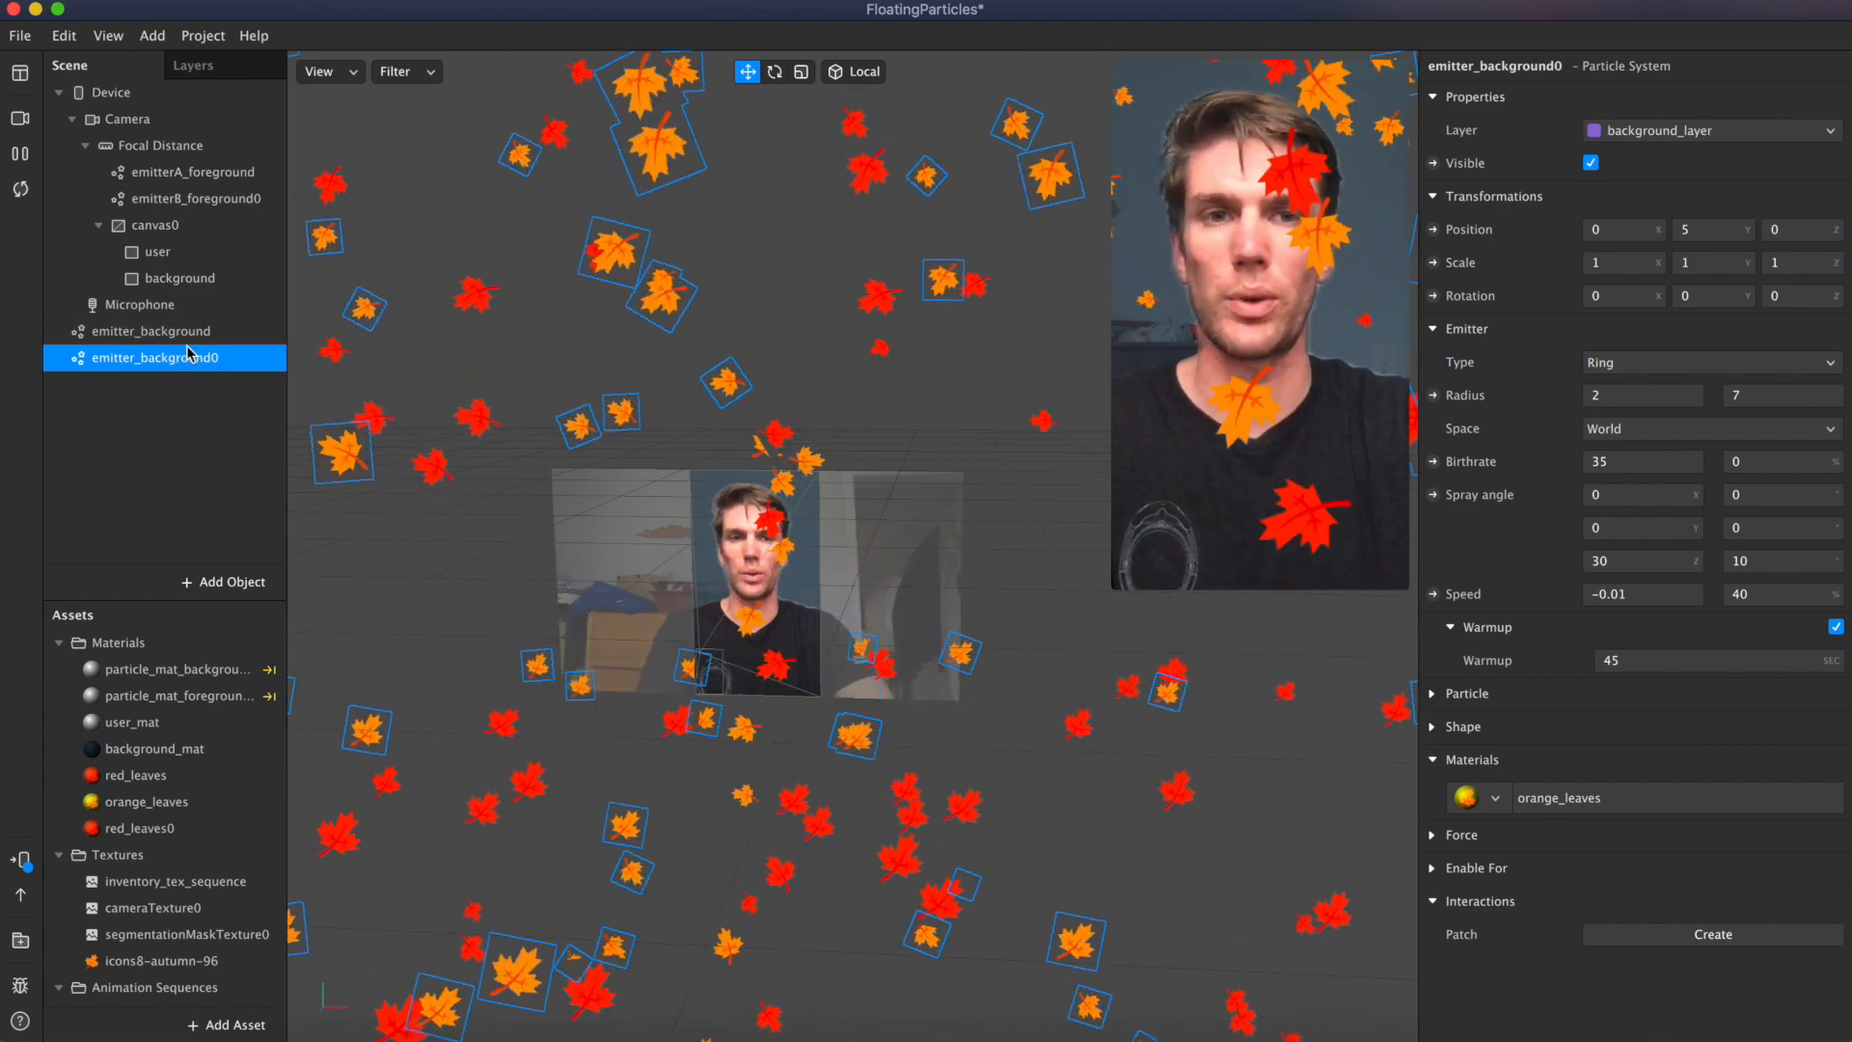
Step: Set the birthrate of emitterB_foreground0 to 0.4
click(178, 205)
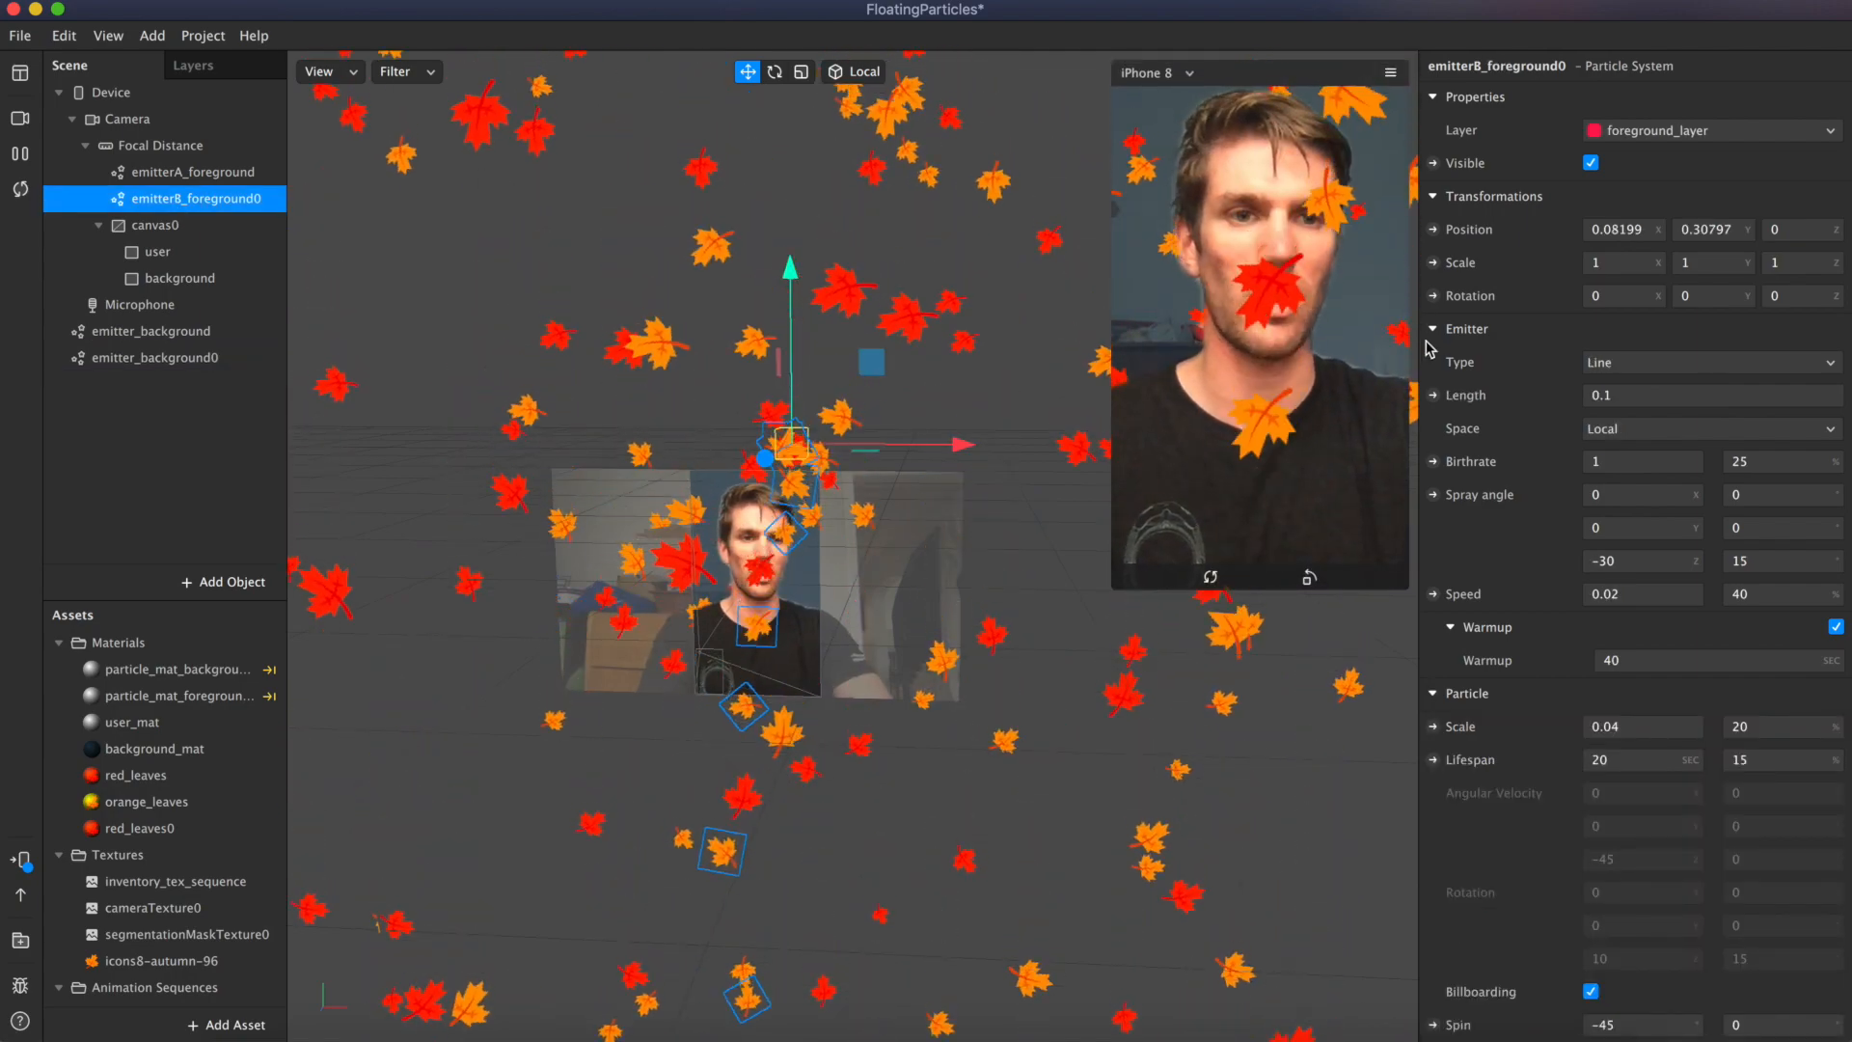
double_click(1613, 460)
text(.4)
key(Return)
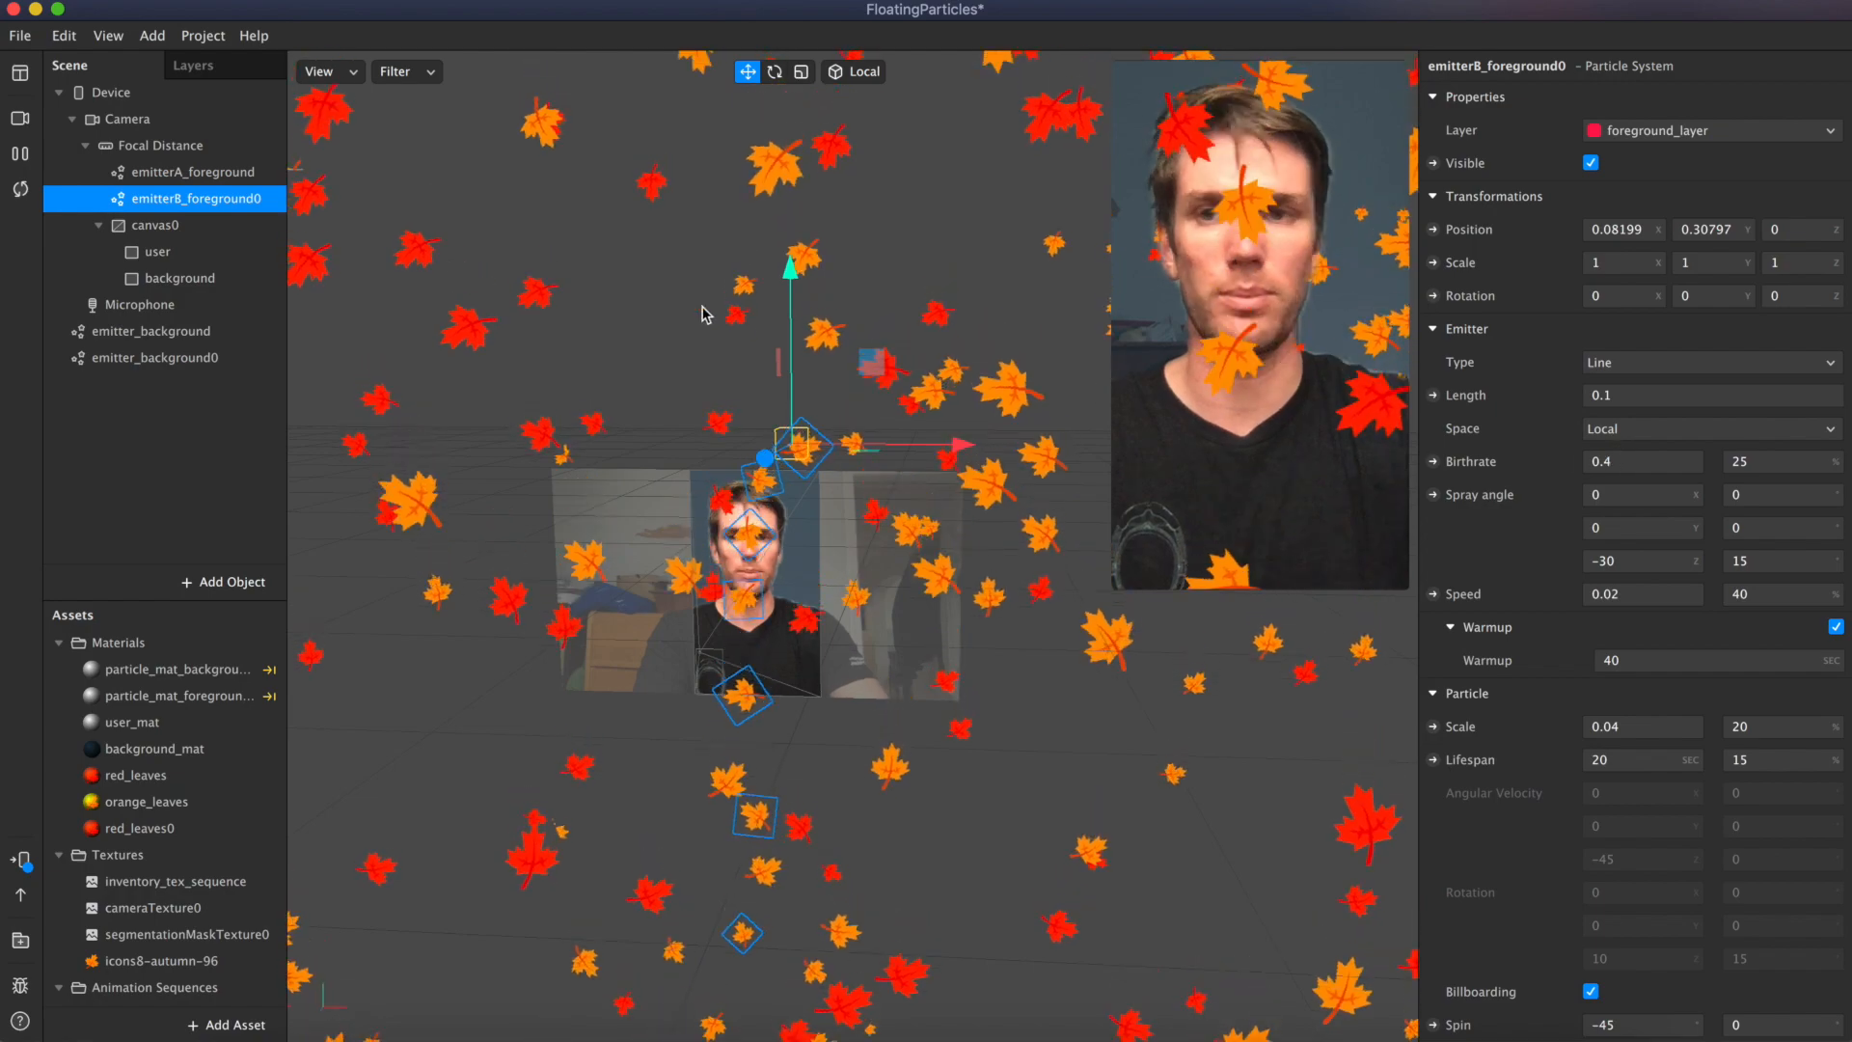
Step: Set the birthrate of emitterA_foreground to 0.2
click(233, 175)
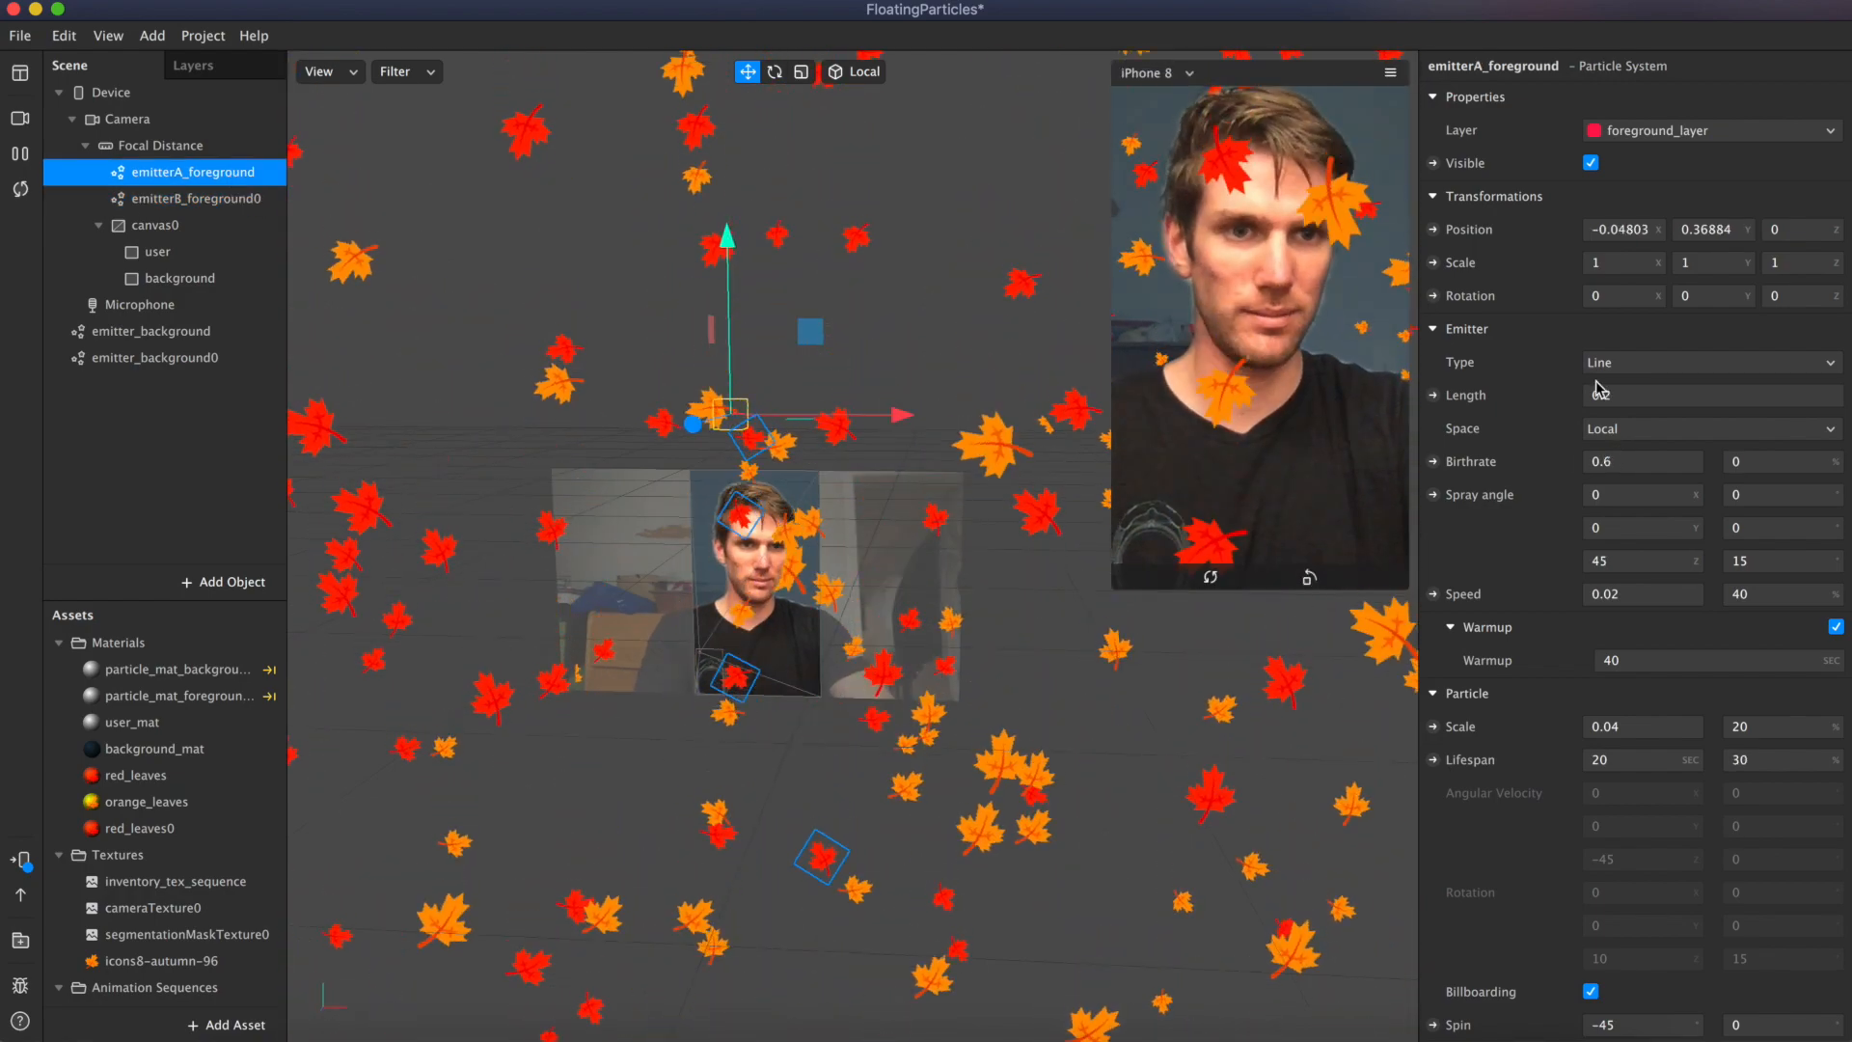
click(1623, 463)
key(BackSpace)
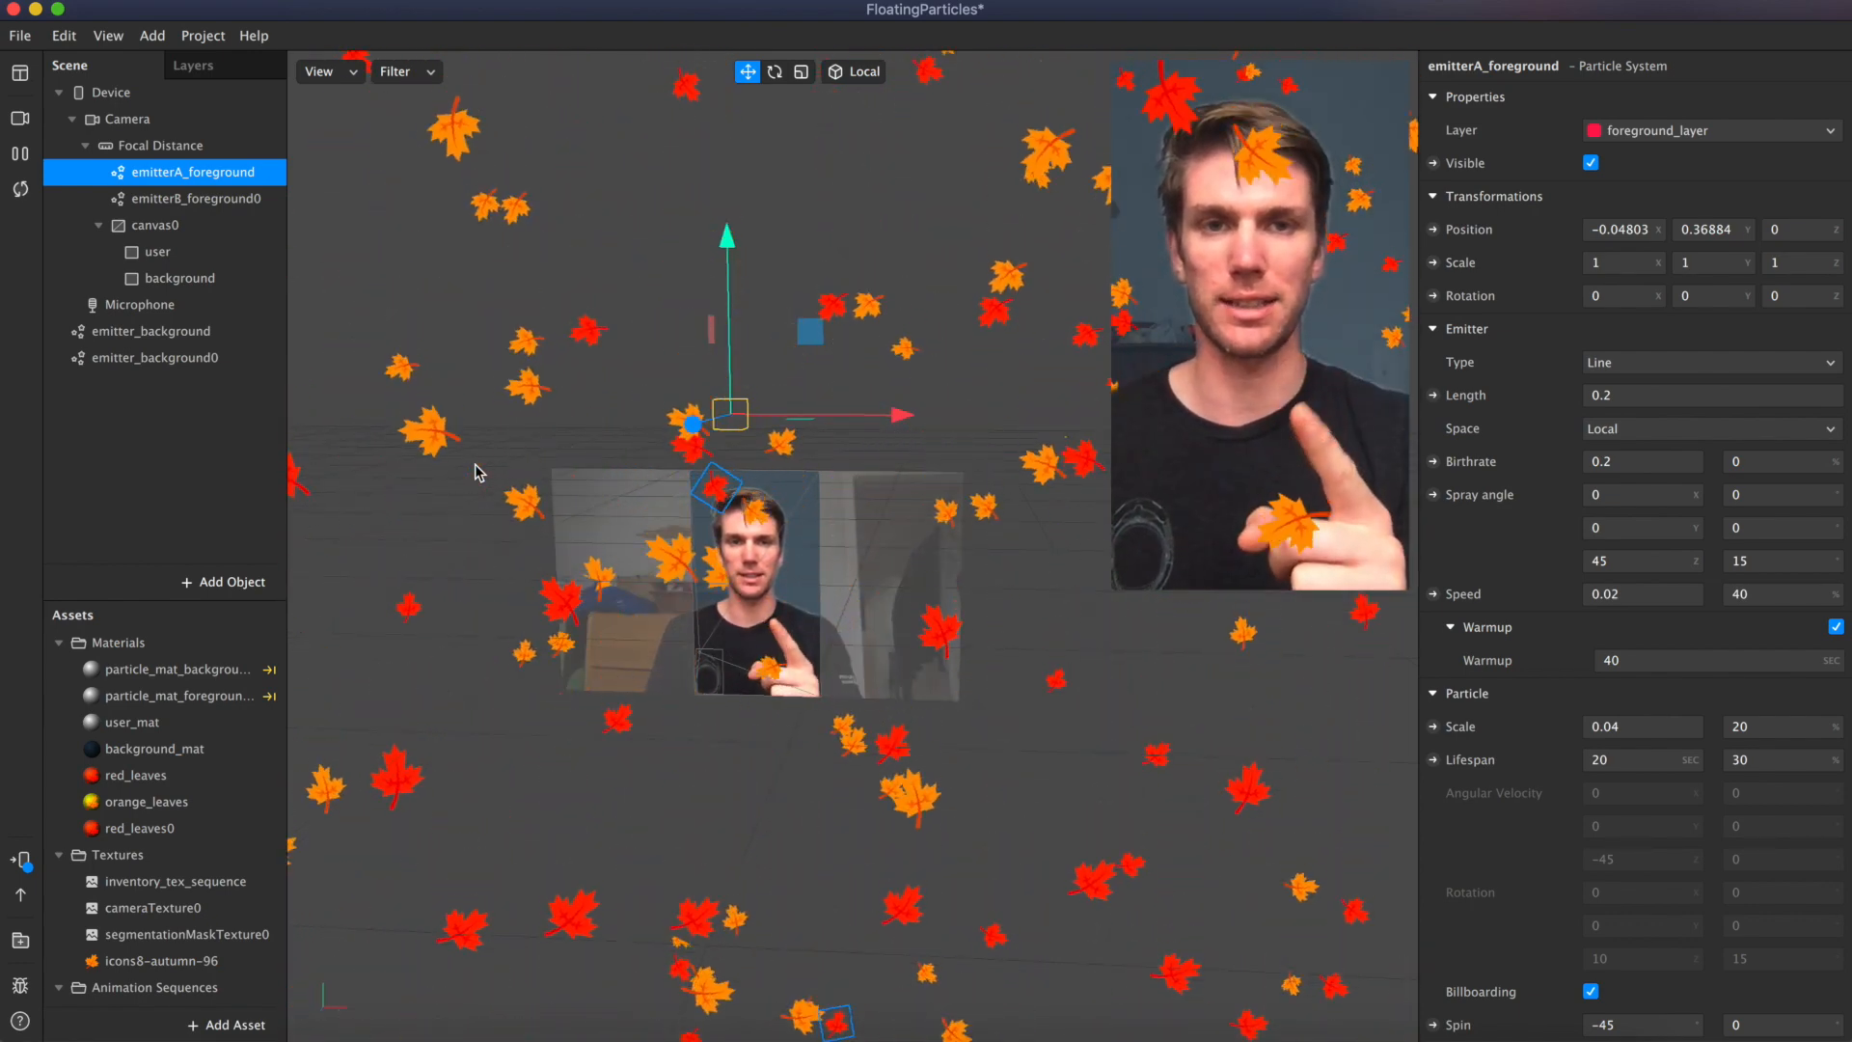
Step: Hide the background rectangle under canvas0
click(157, 279)
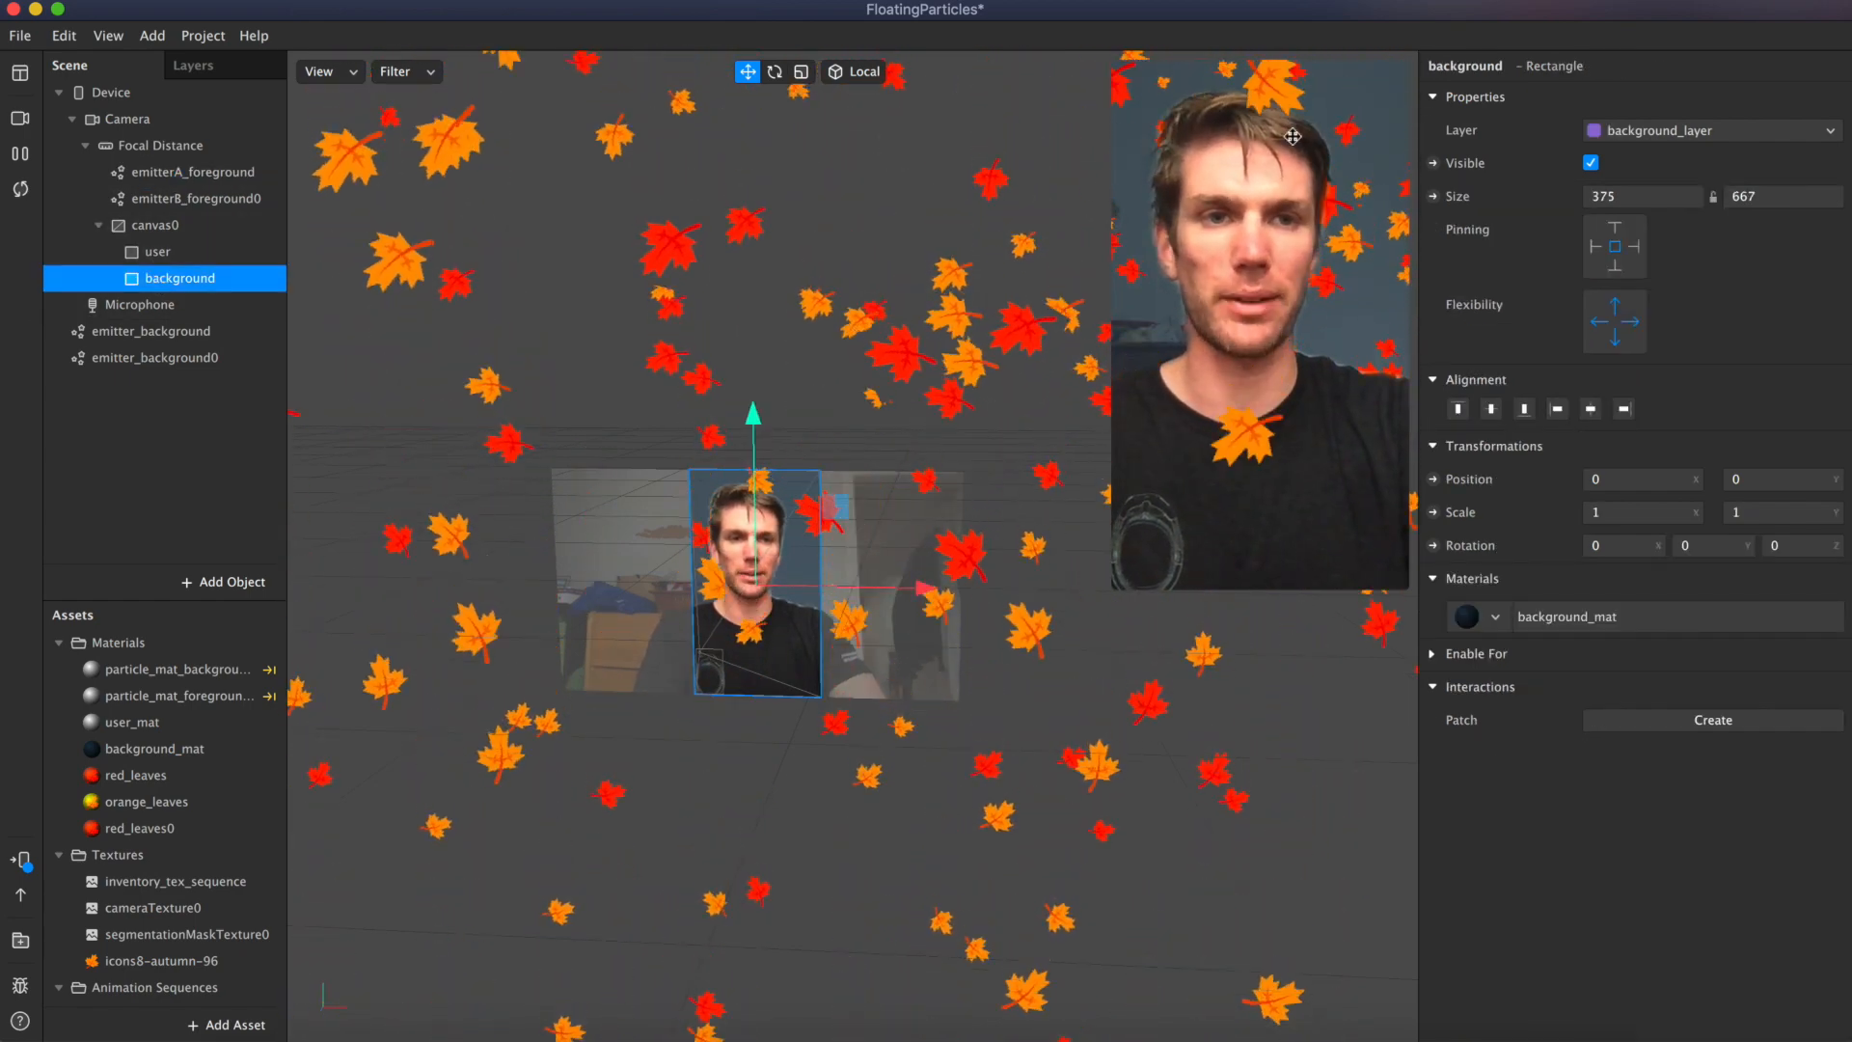
click(1593, 165)
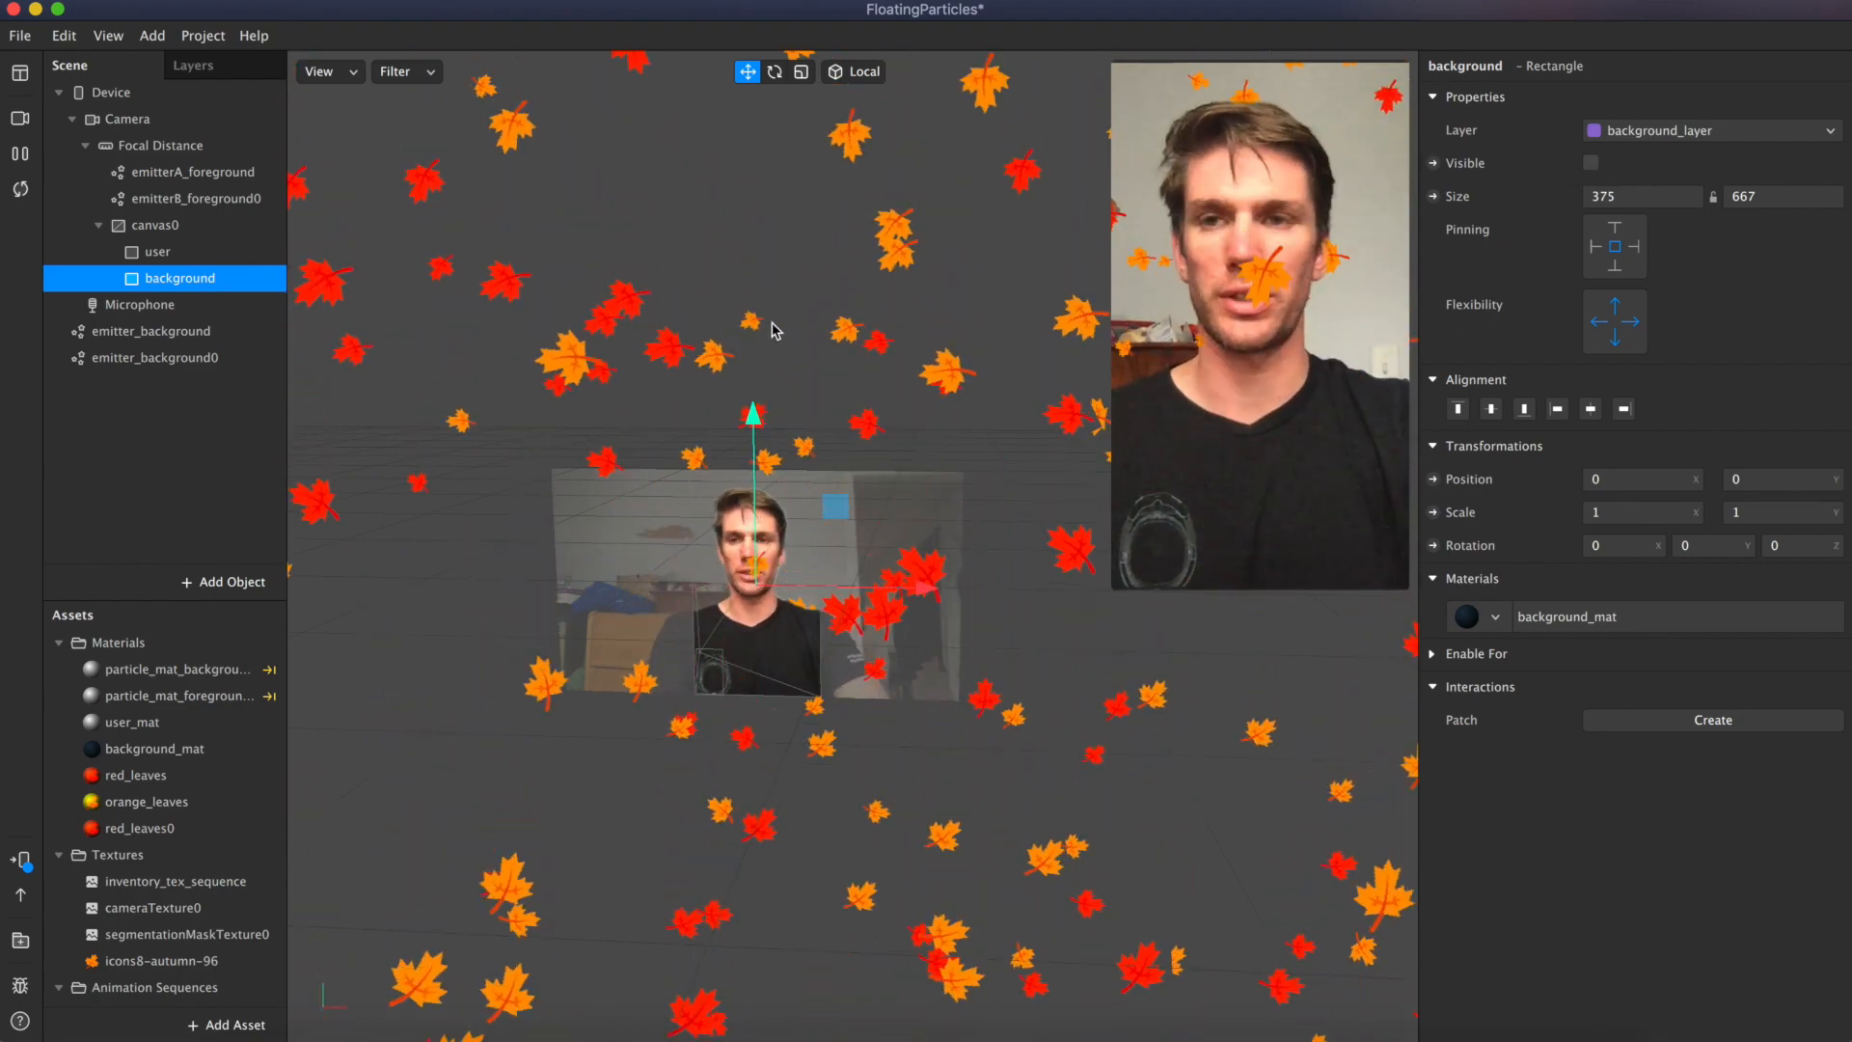
Step: Import the BZR_Classic_Havana_EmbeddedMedia.fbx sunglasses model from the Havana folder as a 3D object
click(153, 36)
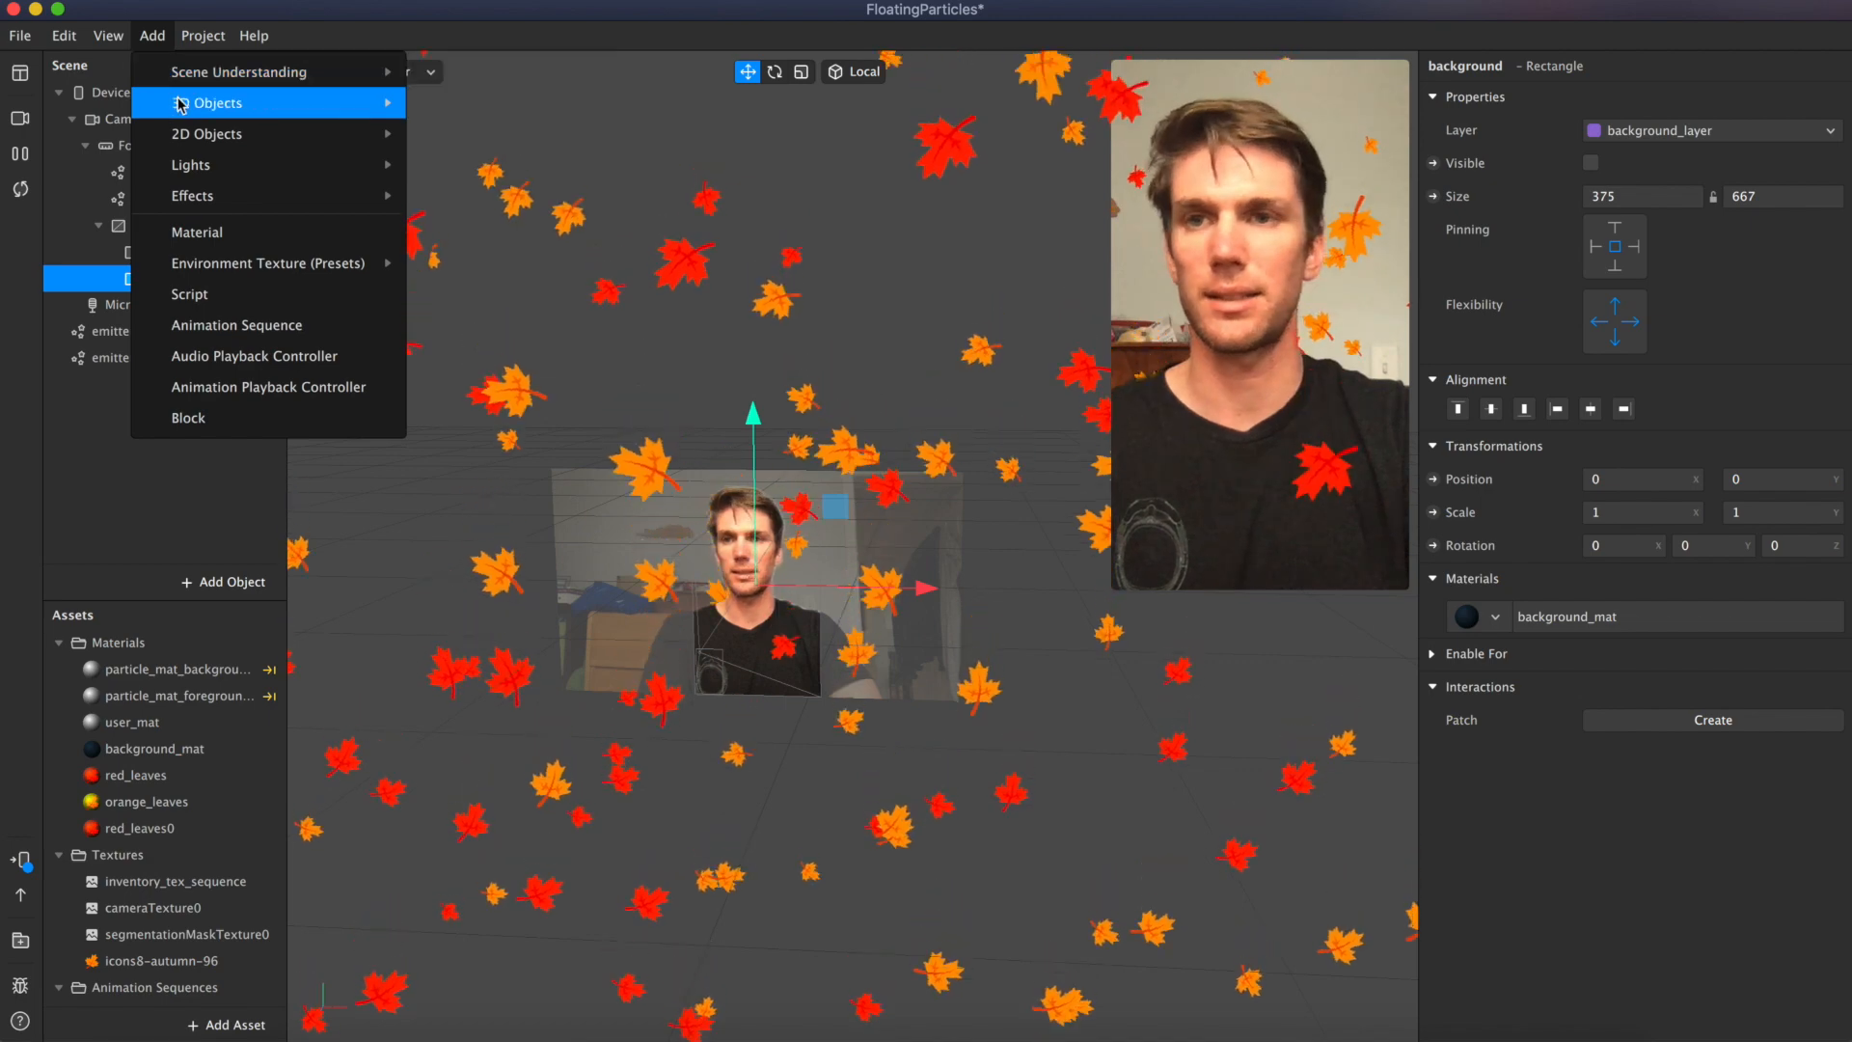
mouse_move(297, 111)
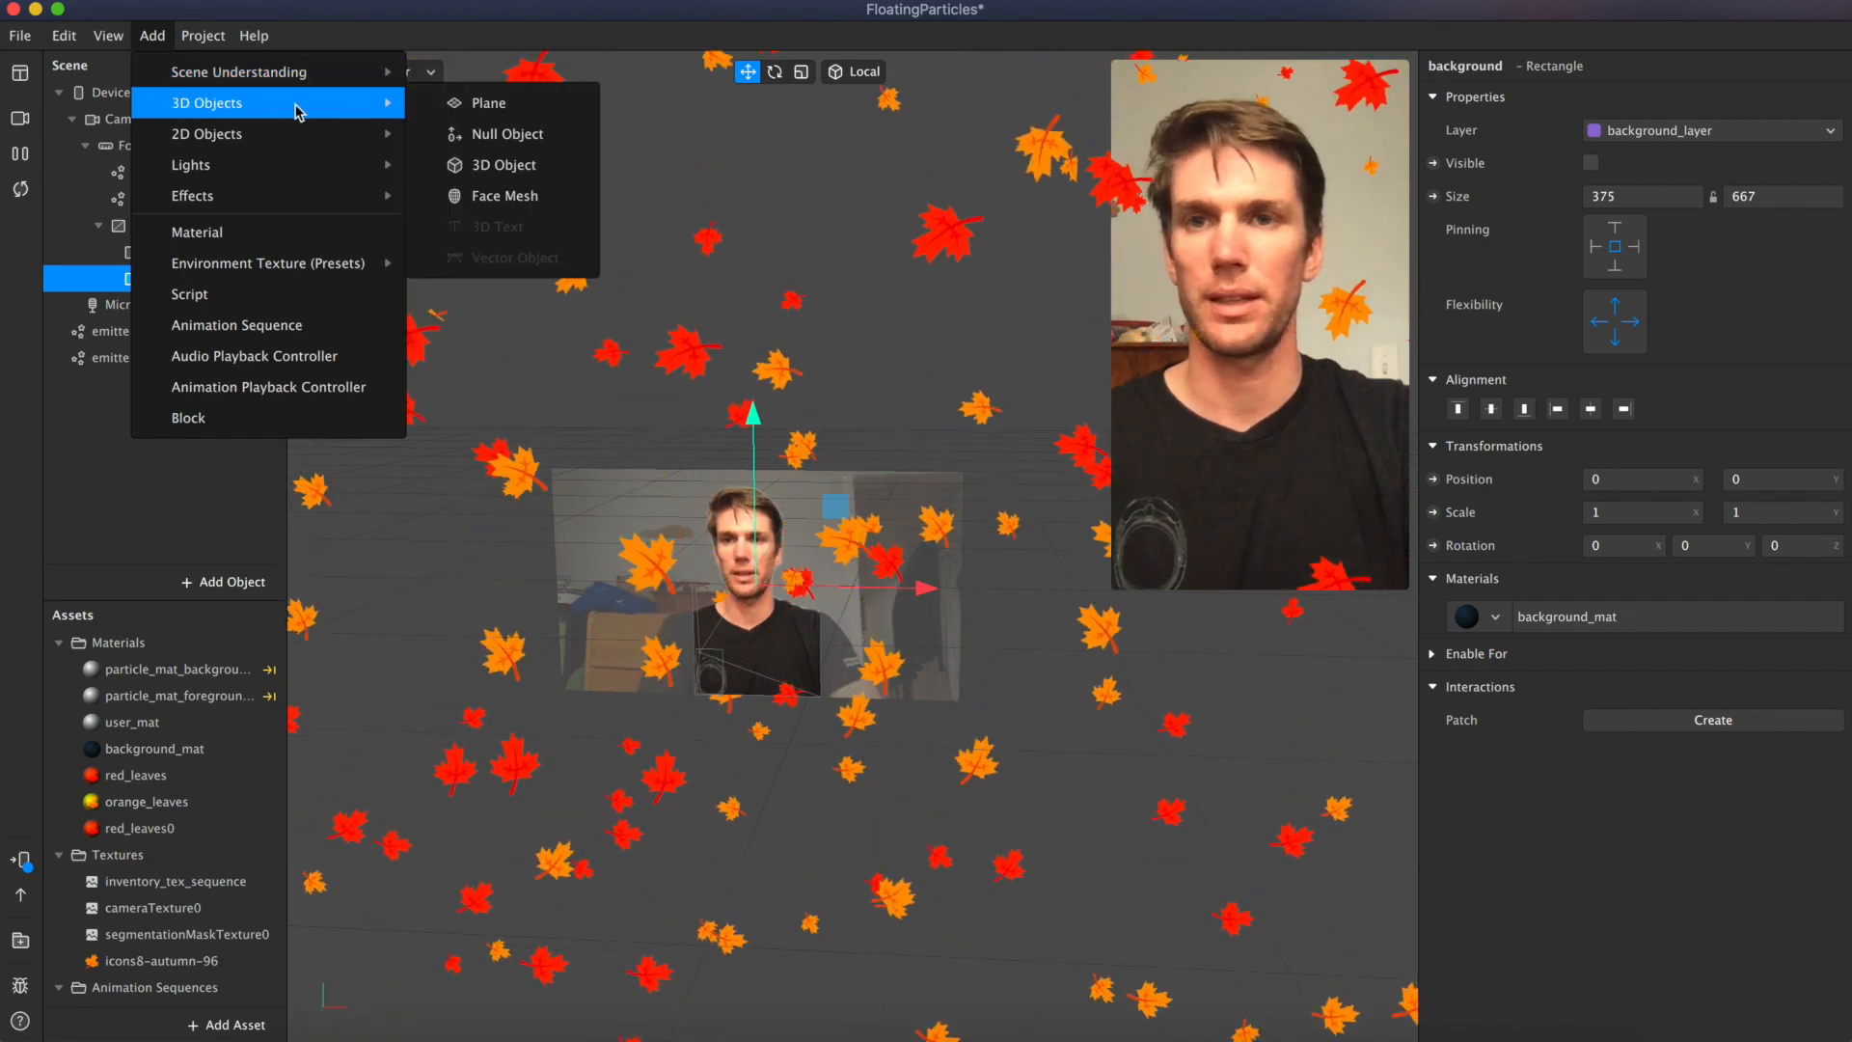
click(501, 164)
double_click(738, 259)
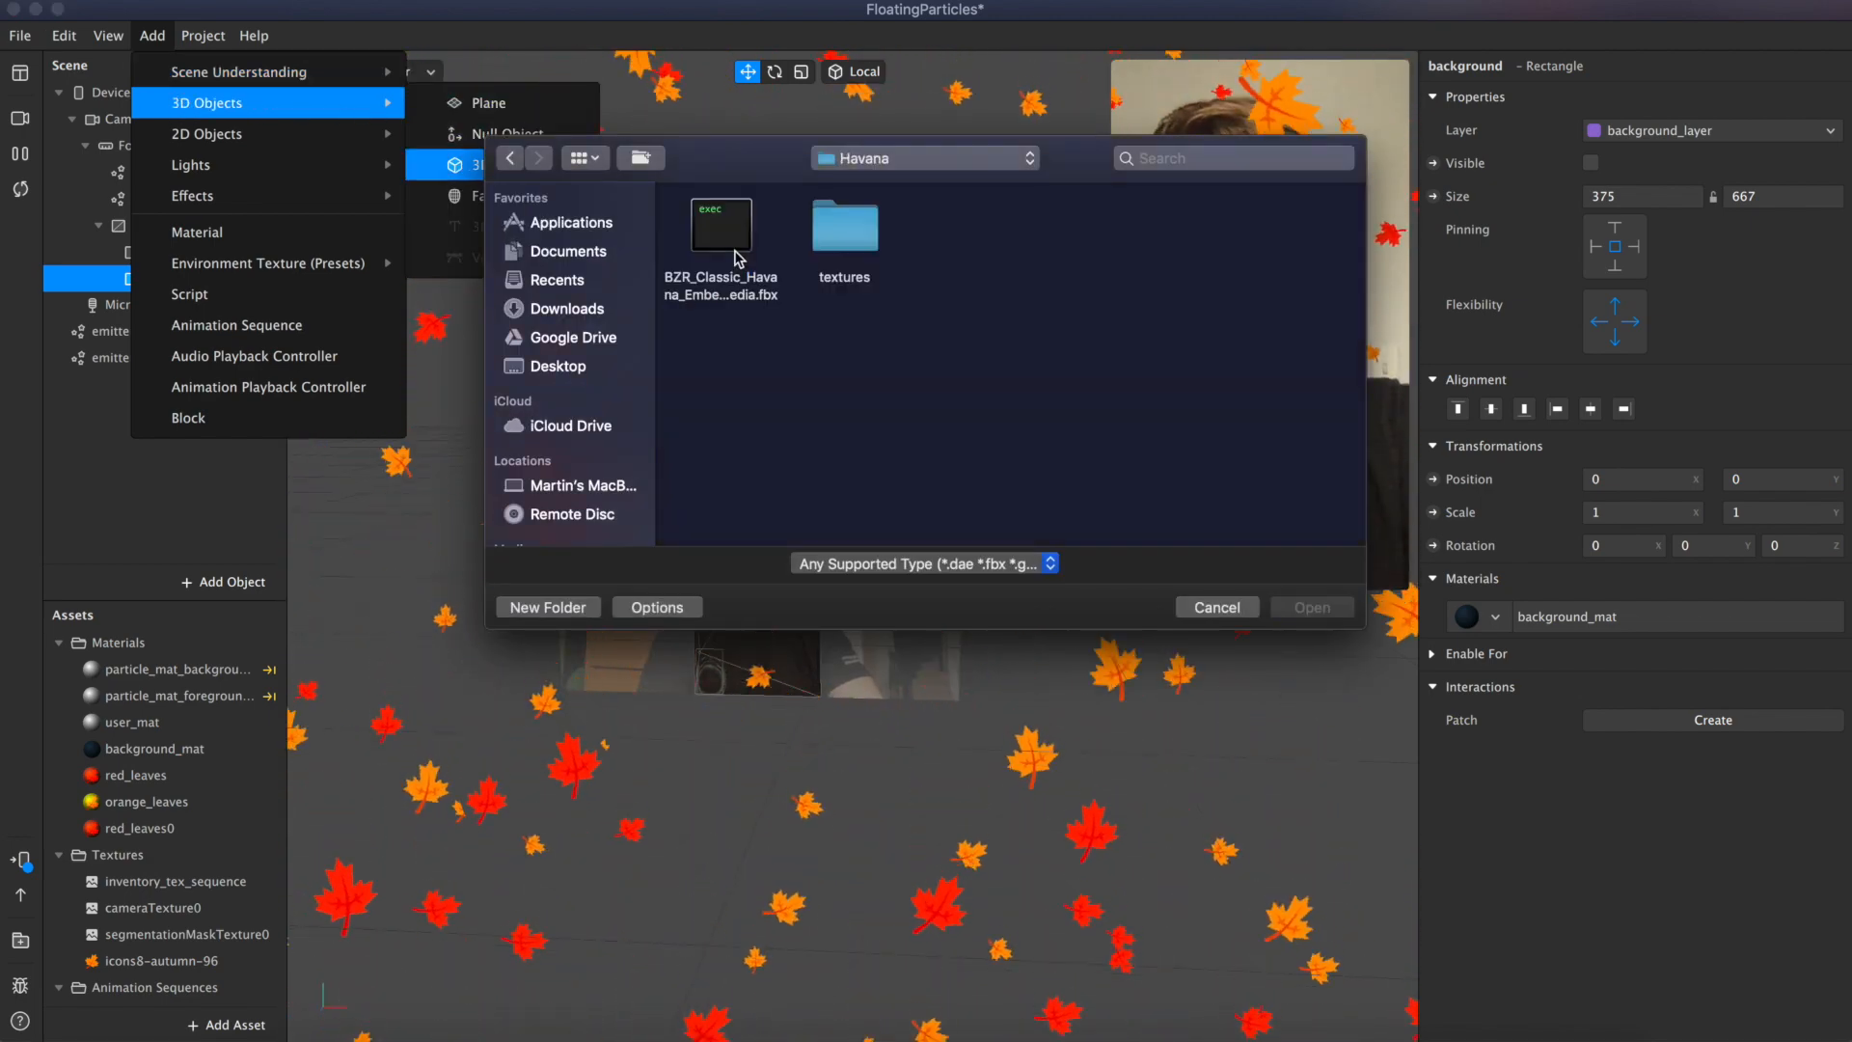
click(720, 229)
click(1312, 607)
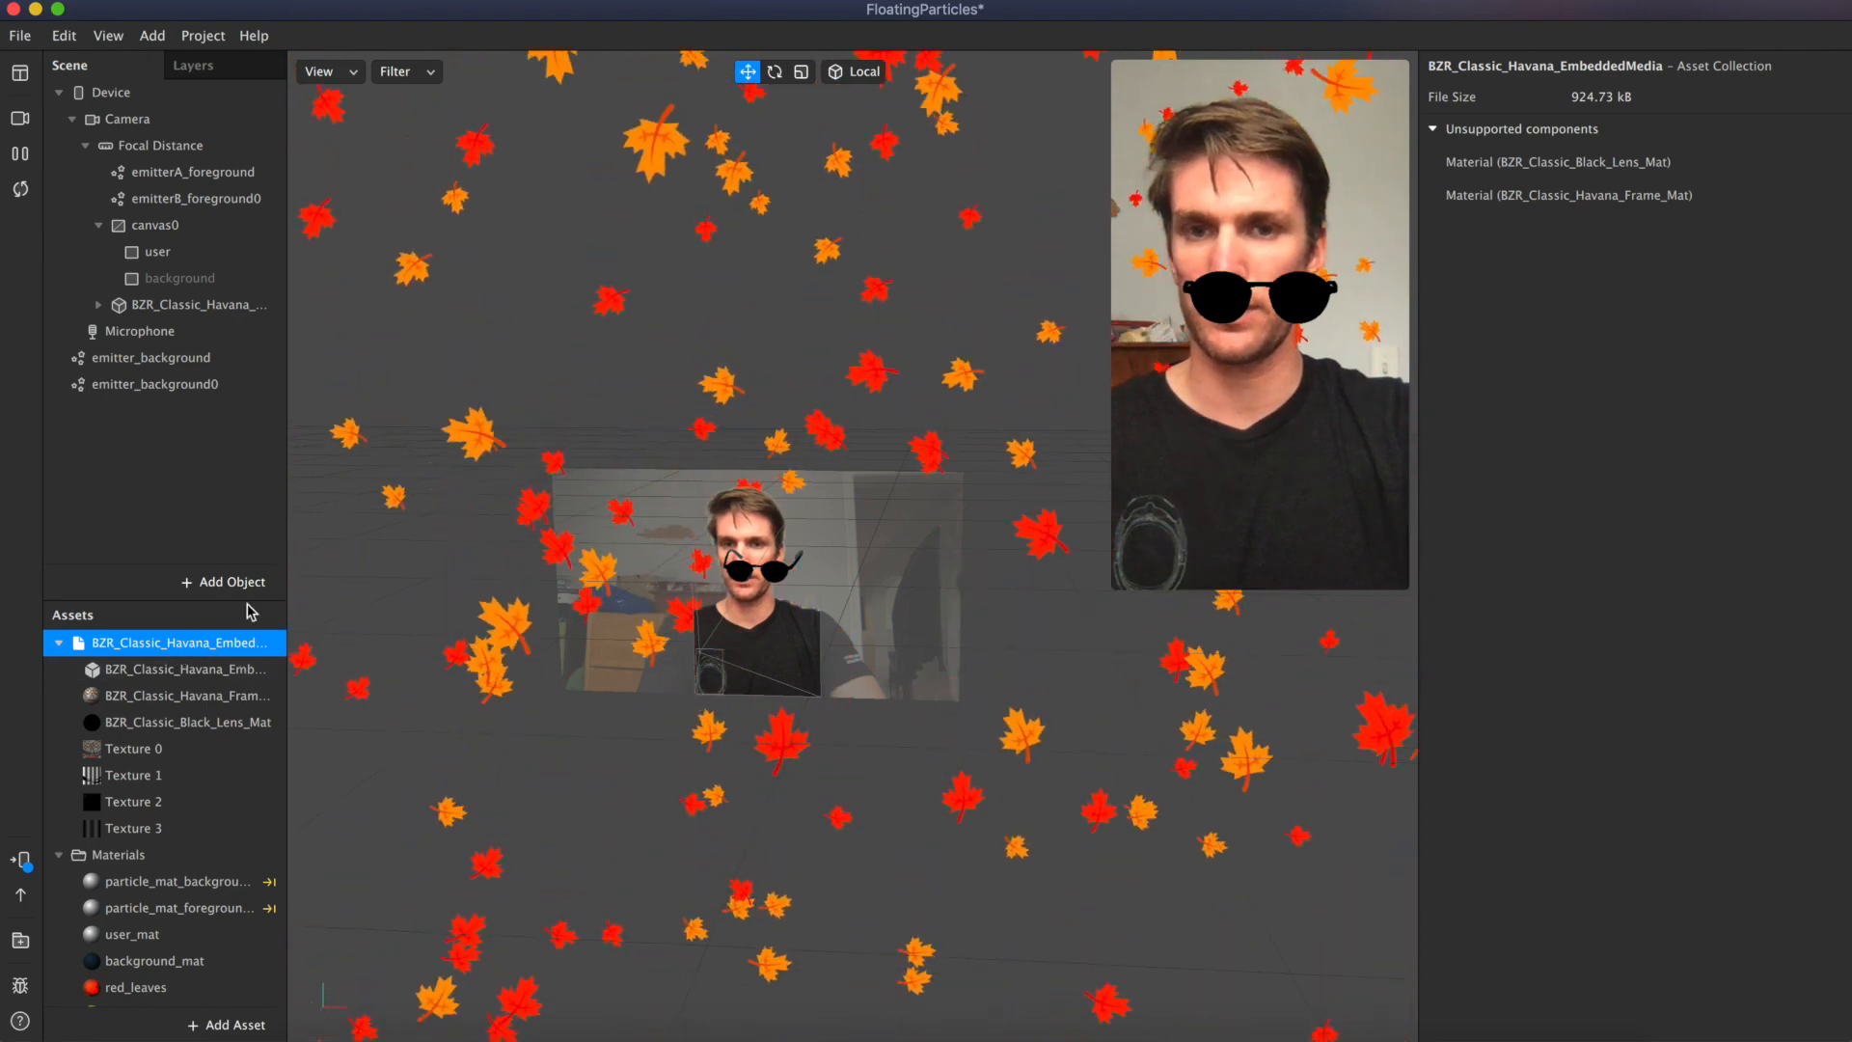
Step: Set the shader type of the BZR_Classic_Black_Lens_Mat material to Flat
click(156, 307)
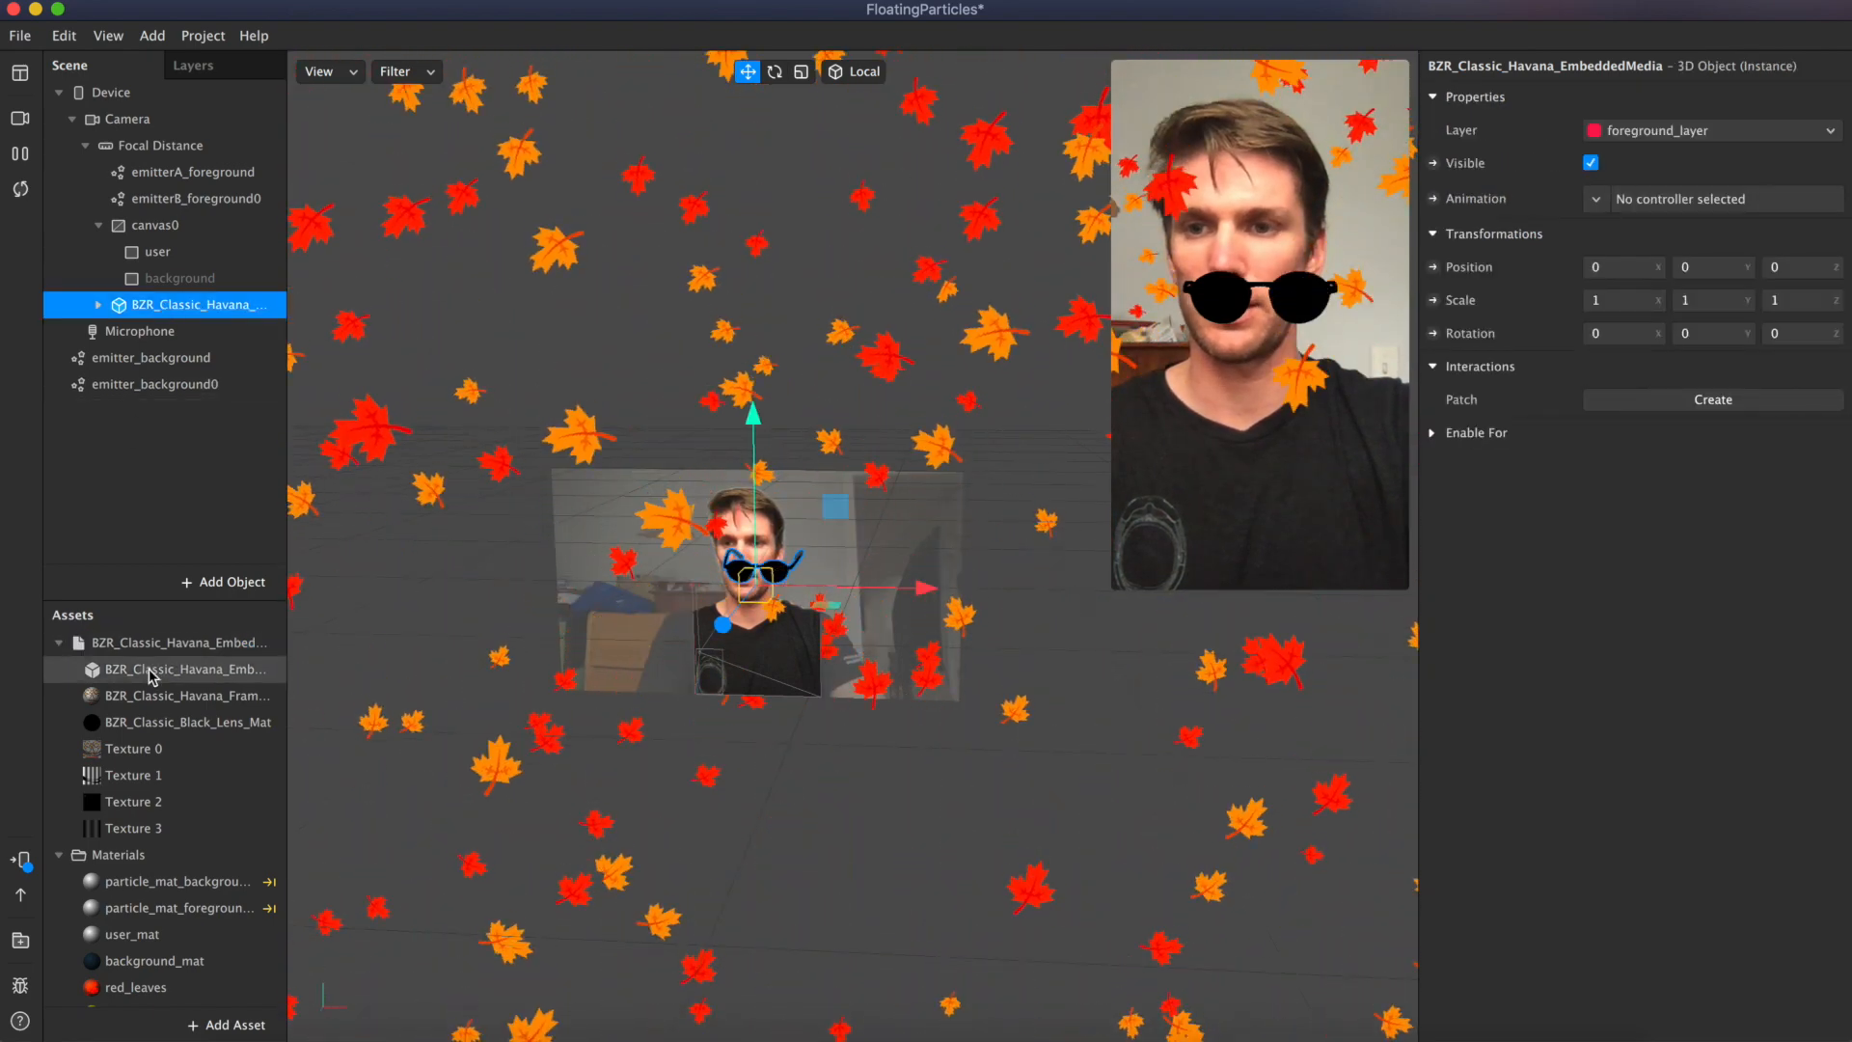
click(183, 722)
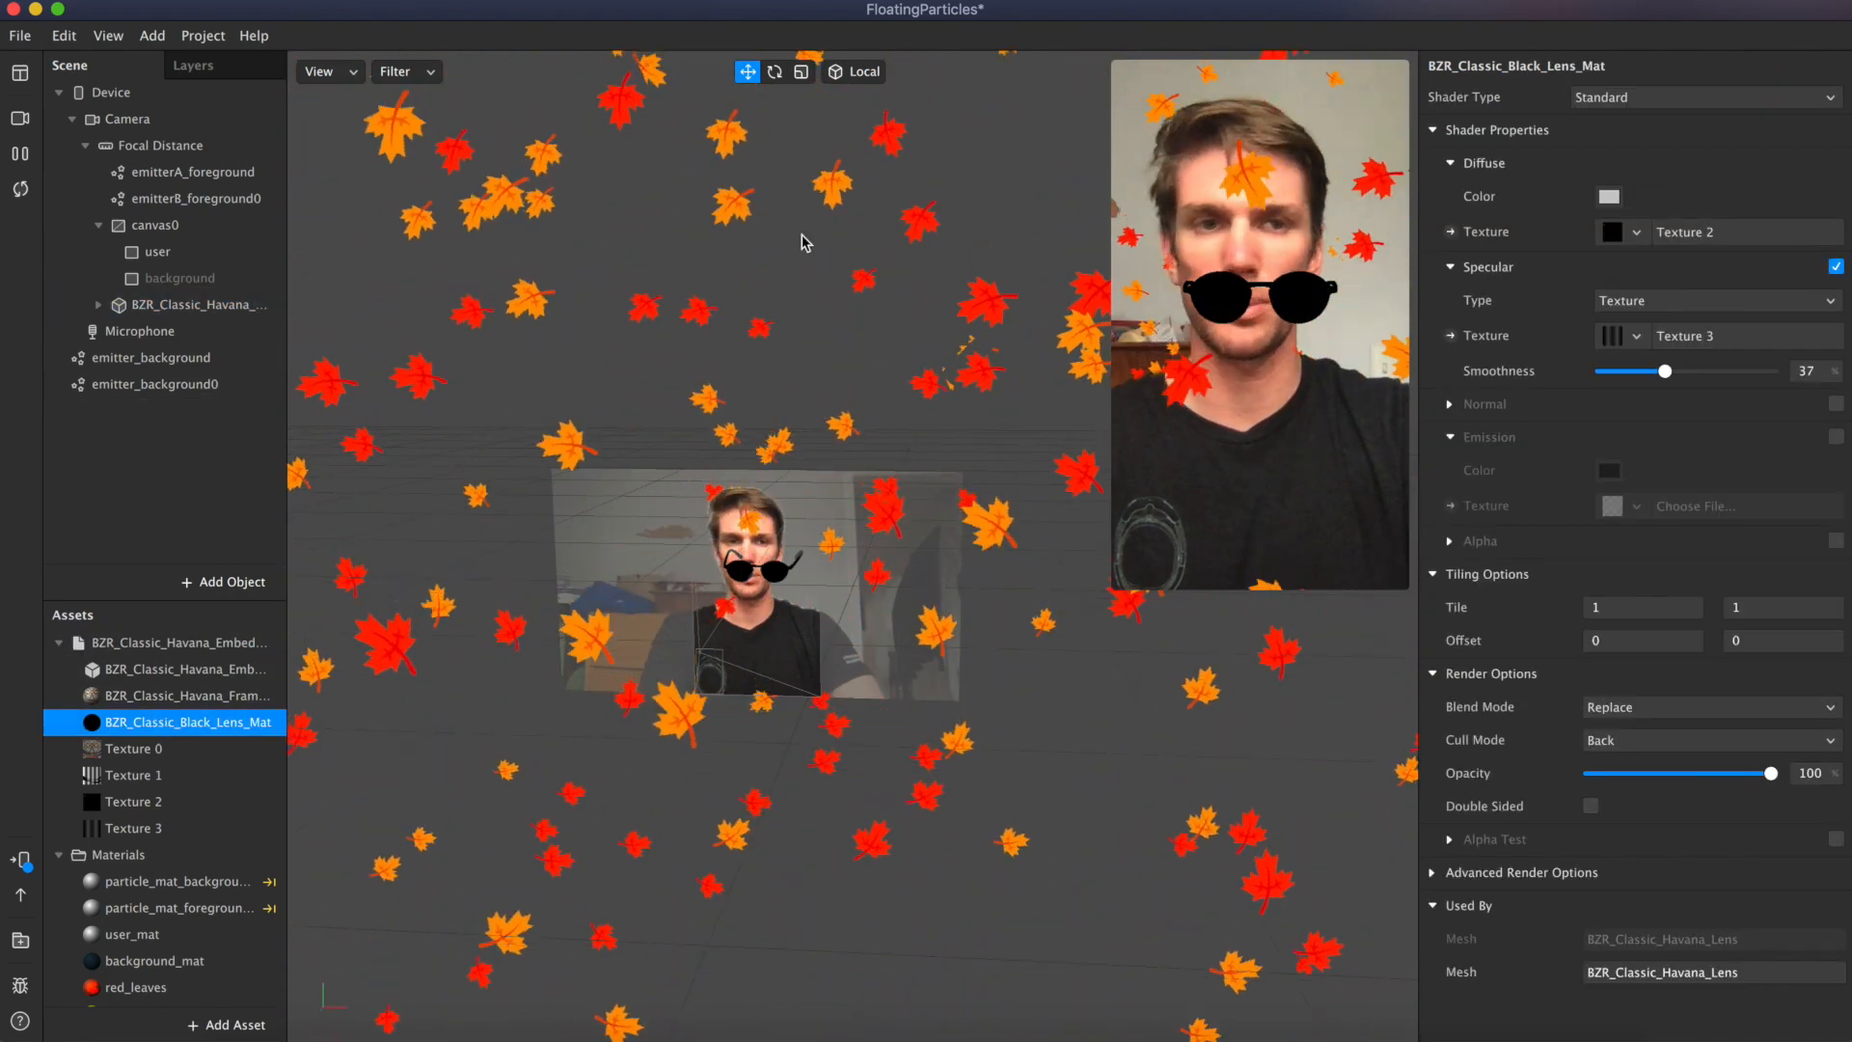
click(1628, 98)
click(1628, 104)
key(Return)
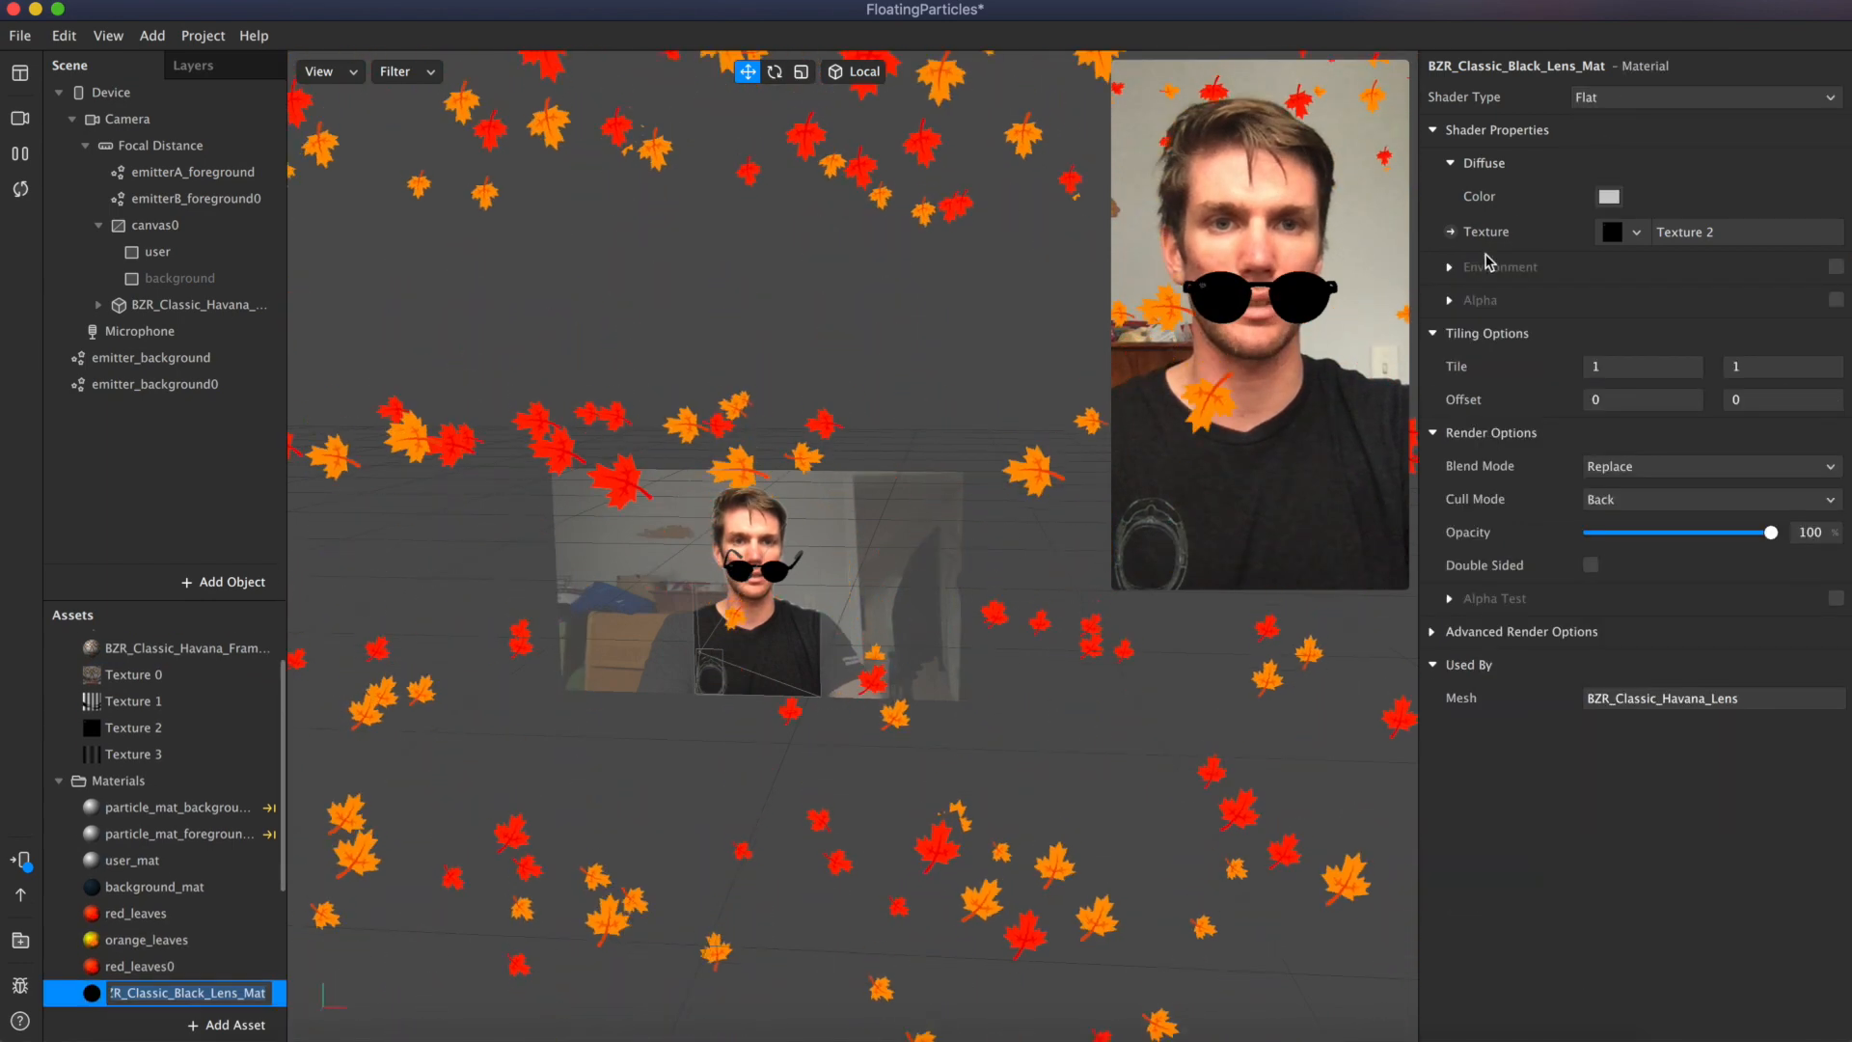
click(149, 964)
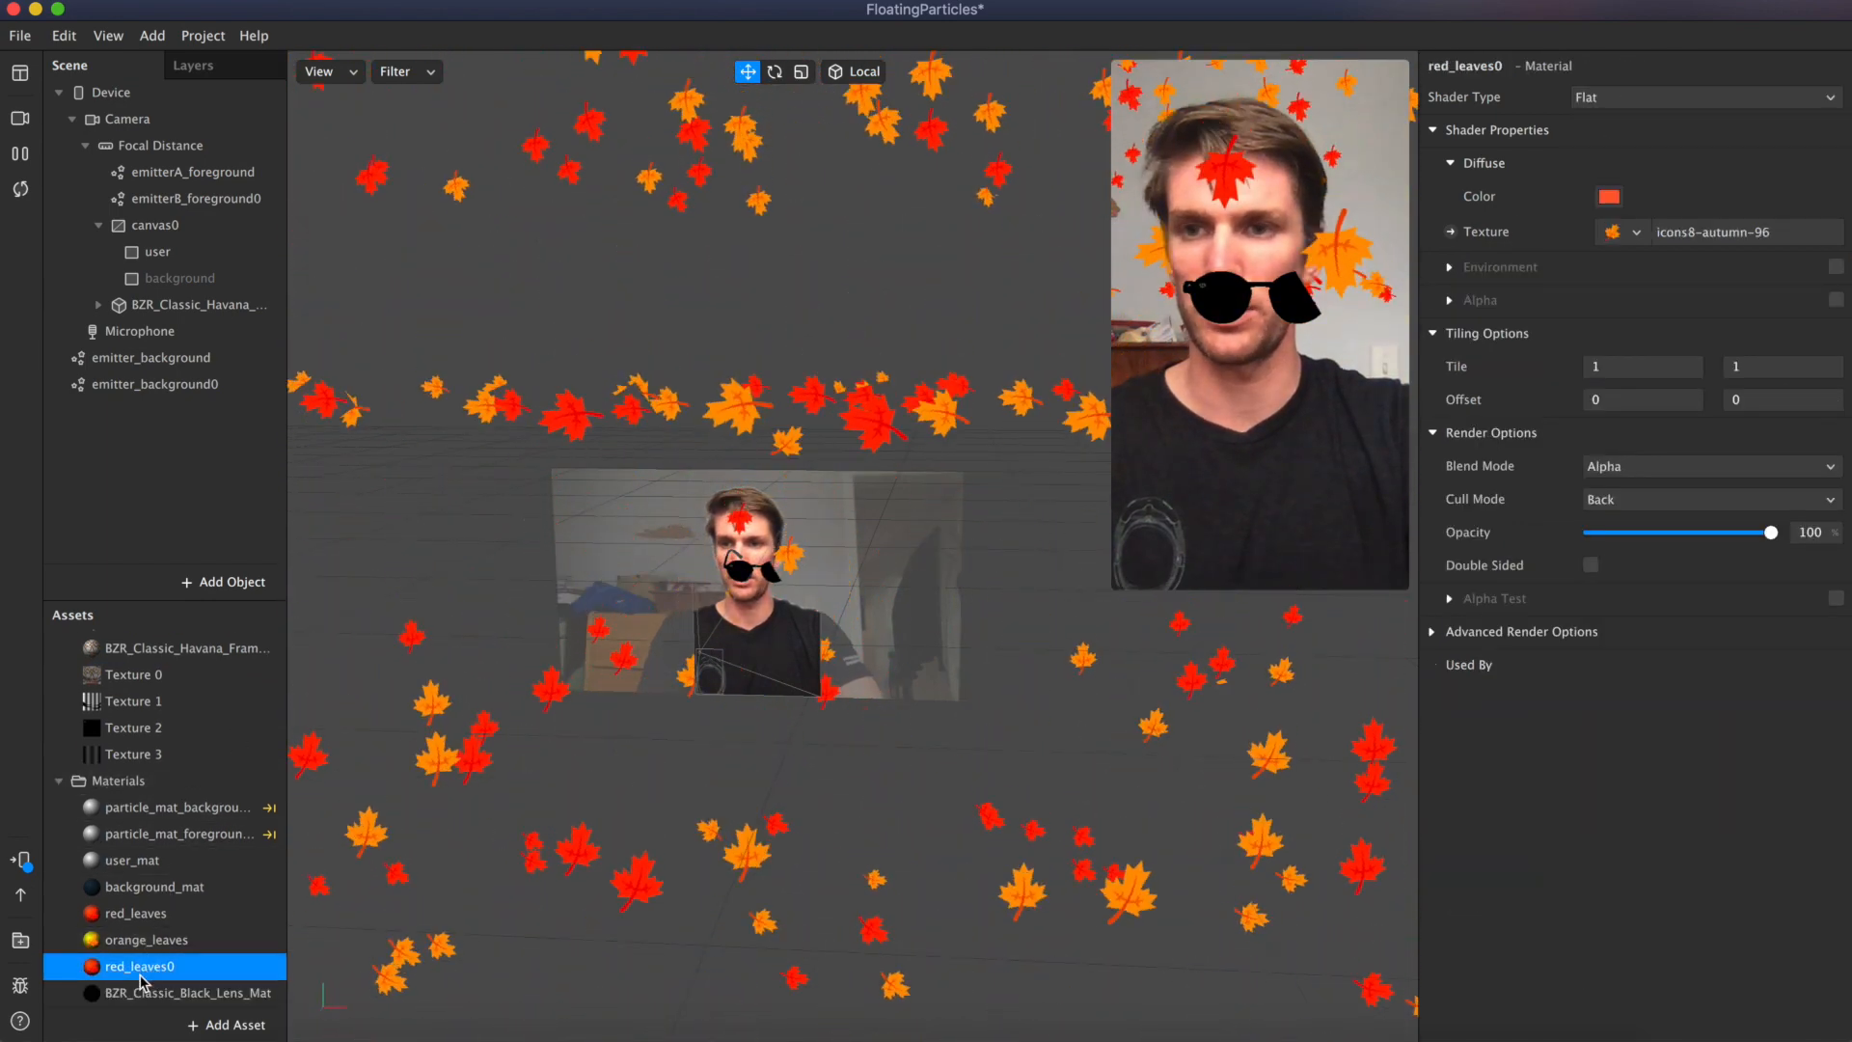
click(154, 992)
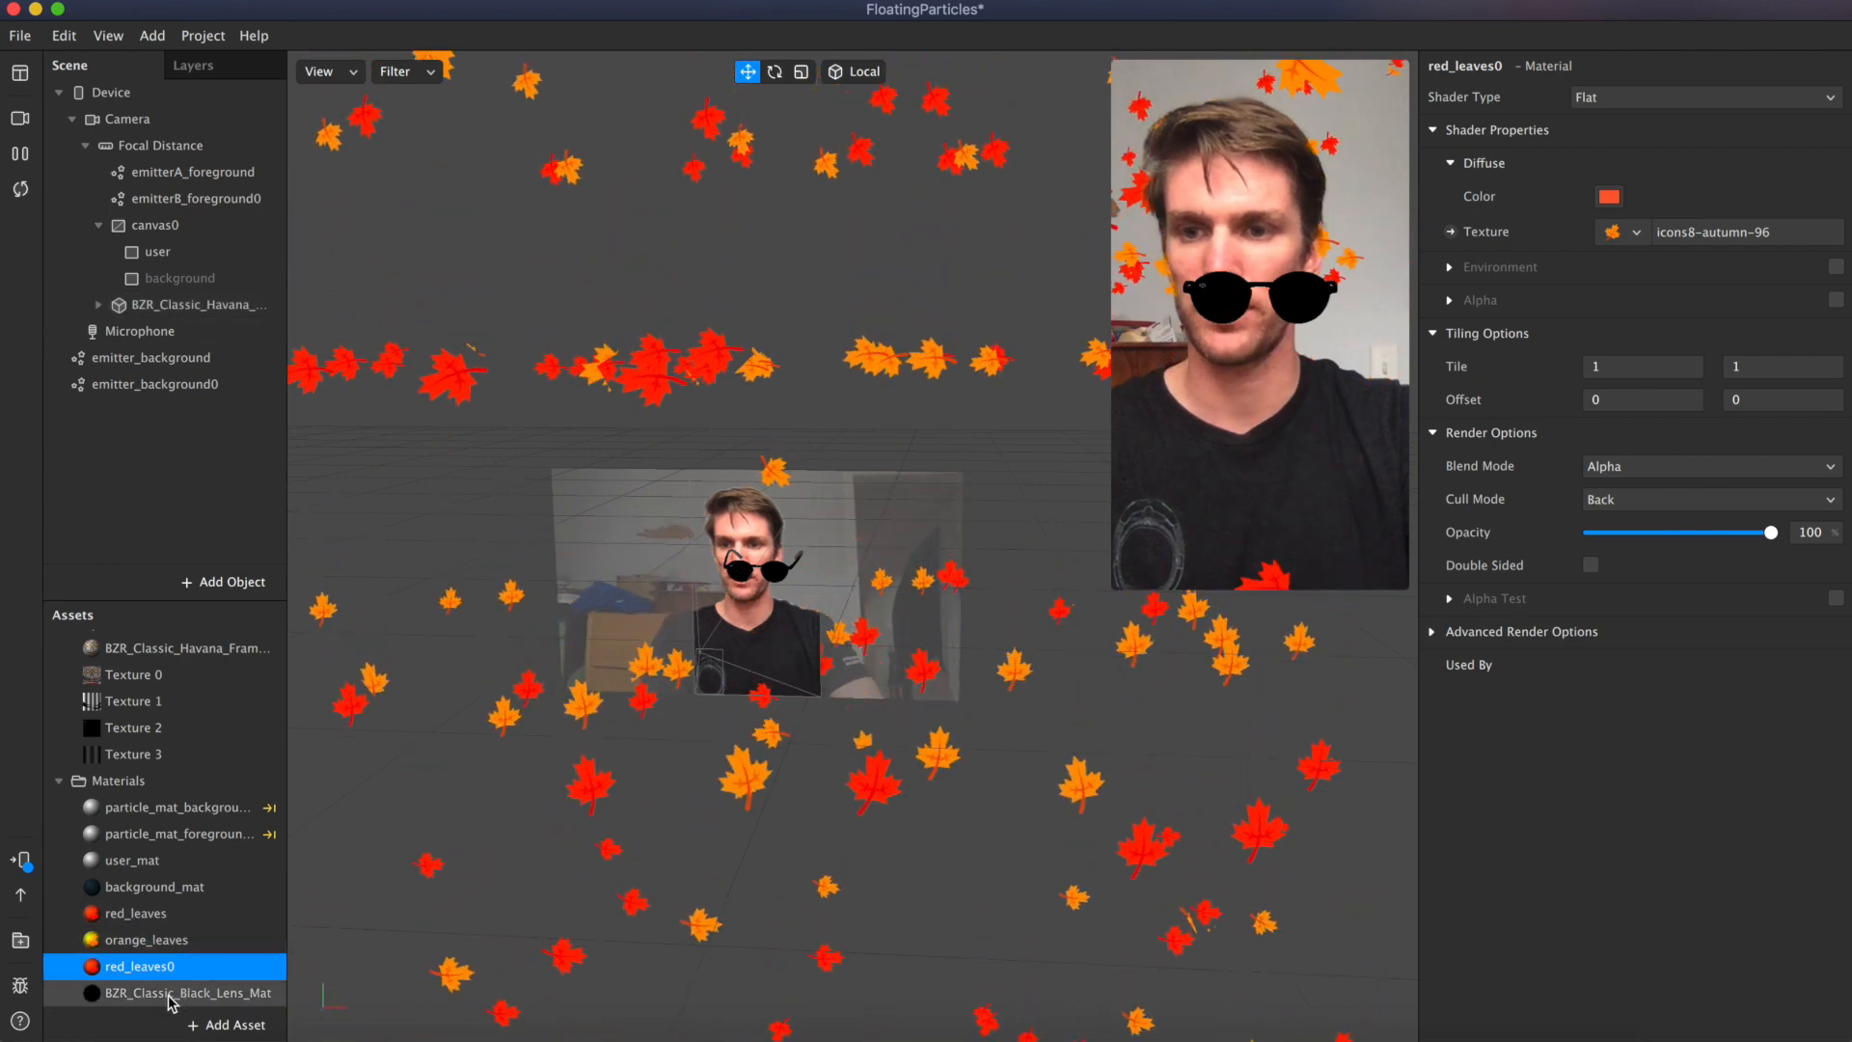
click(155, 675)
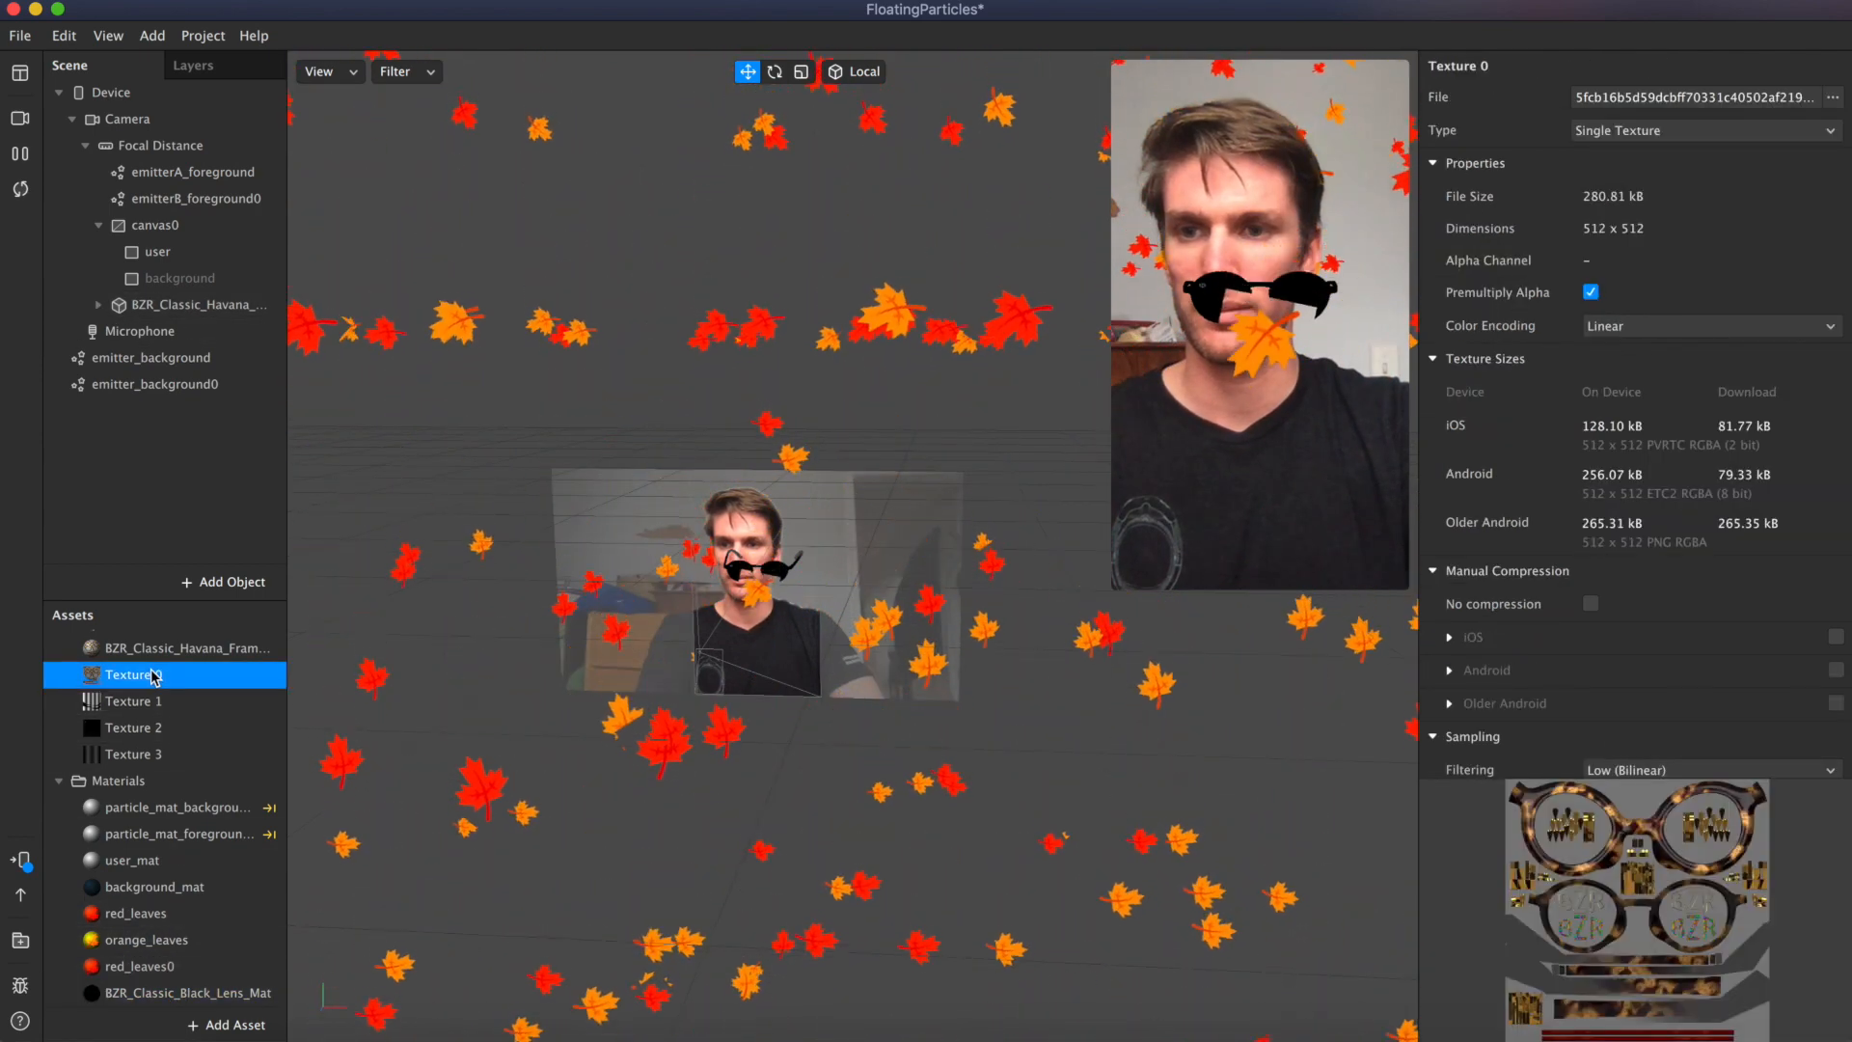
click(154, 996)
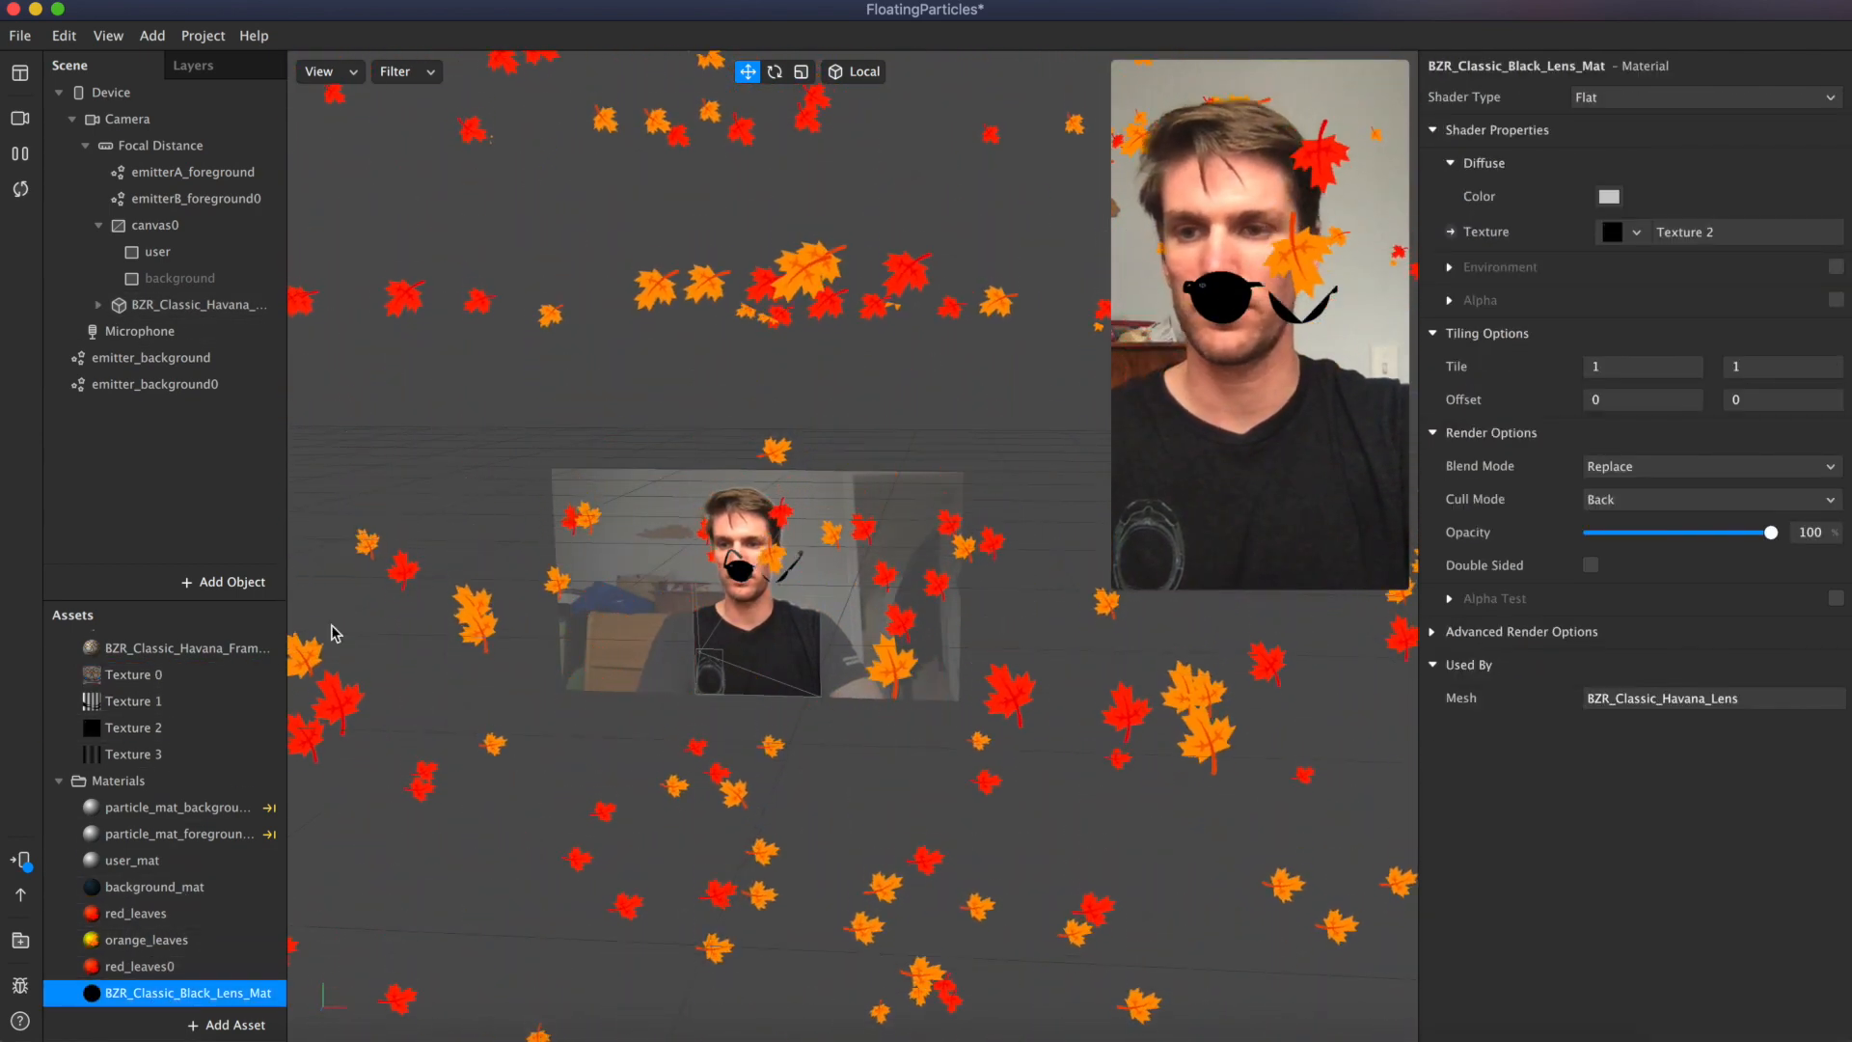
click(1609, 99)
click(1601, 104)
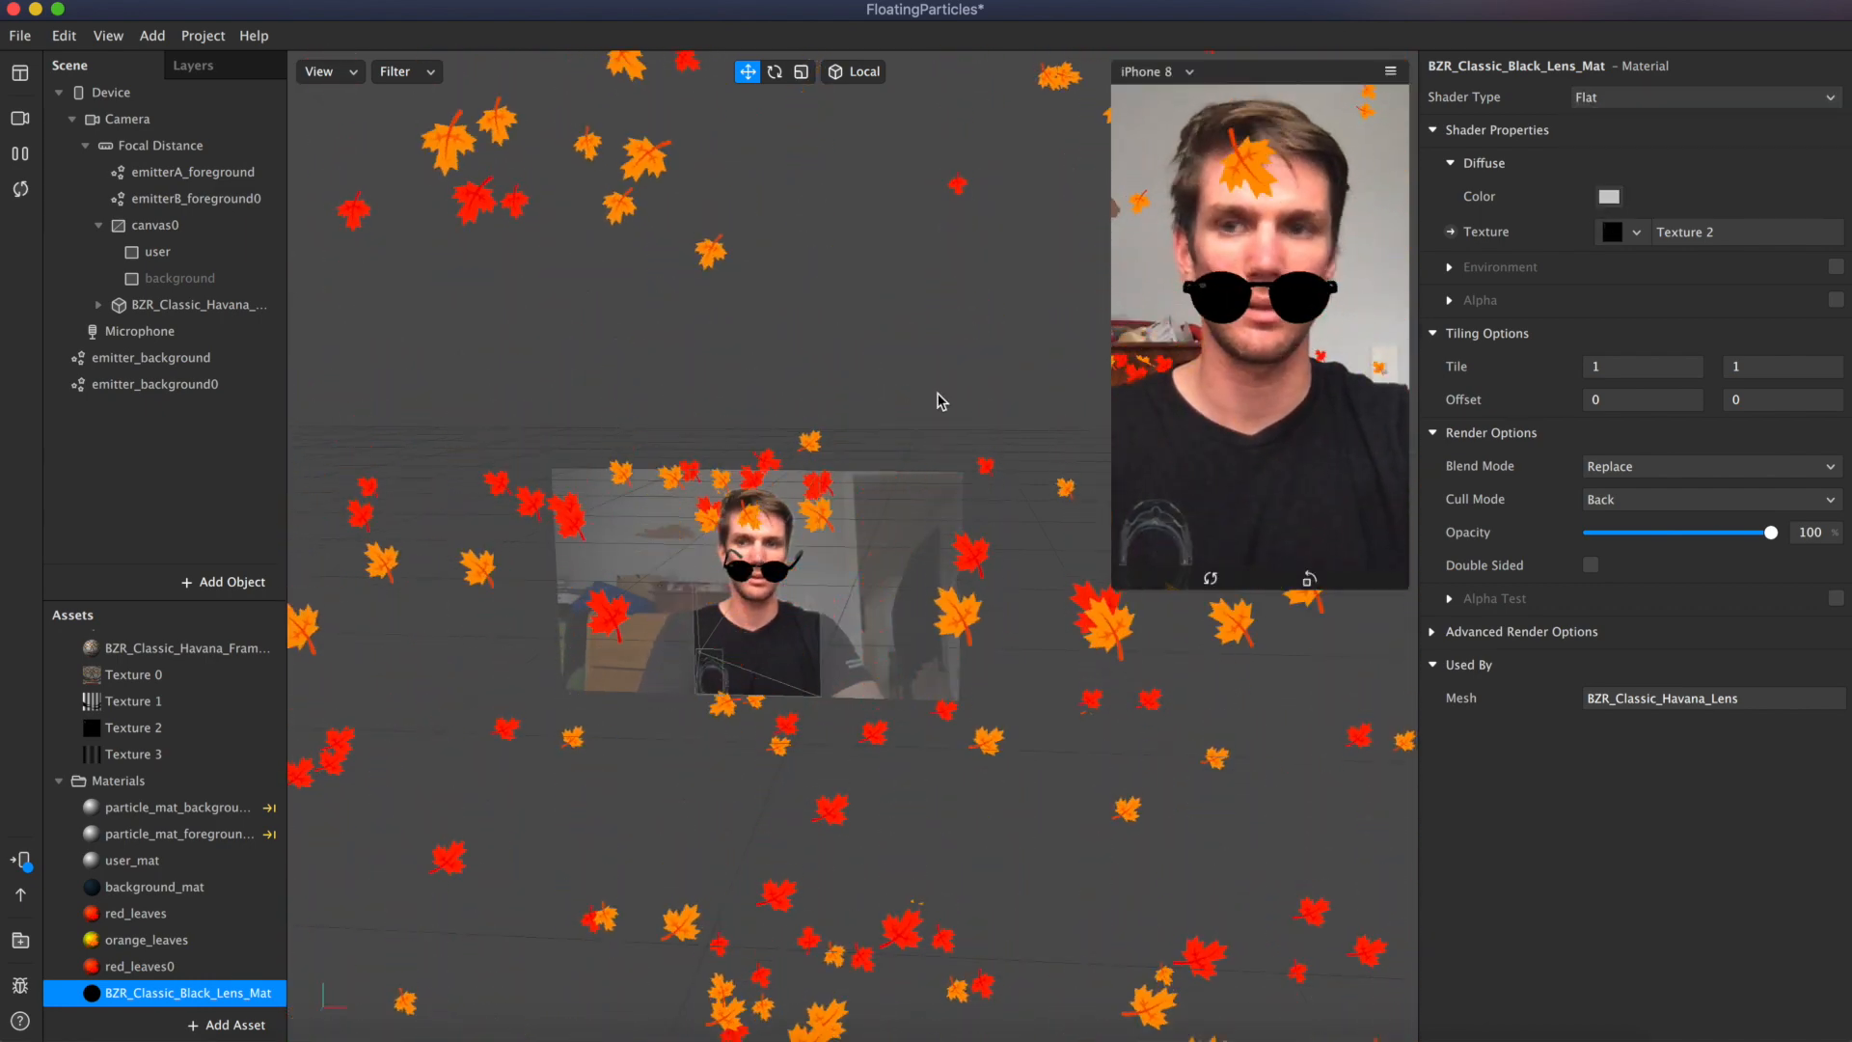
Step: Set the shader type of the BZR_Classic_Havana_Frame_Mat material to Flat
click(183, 885)
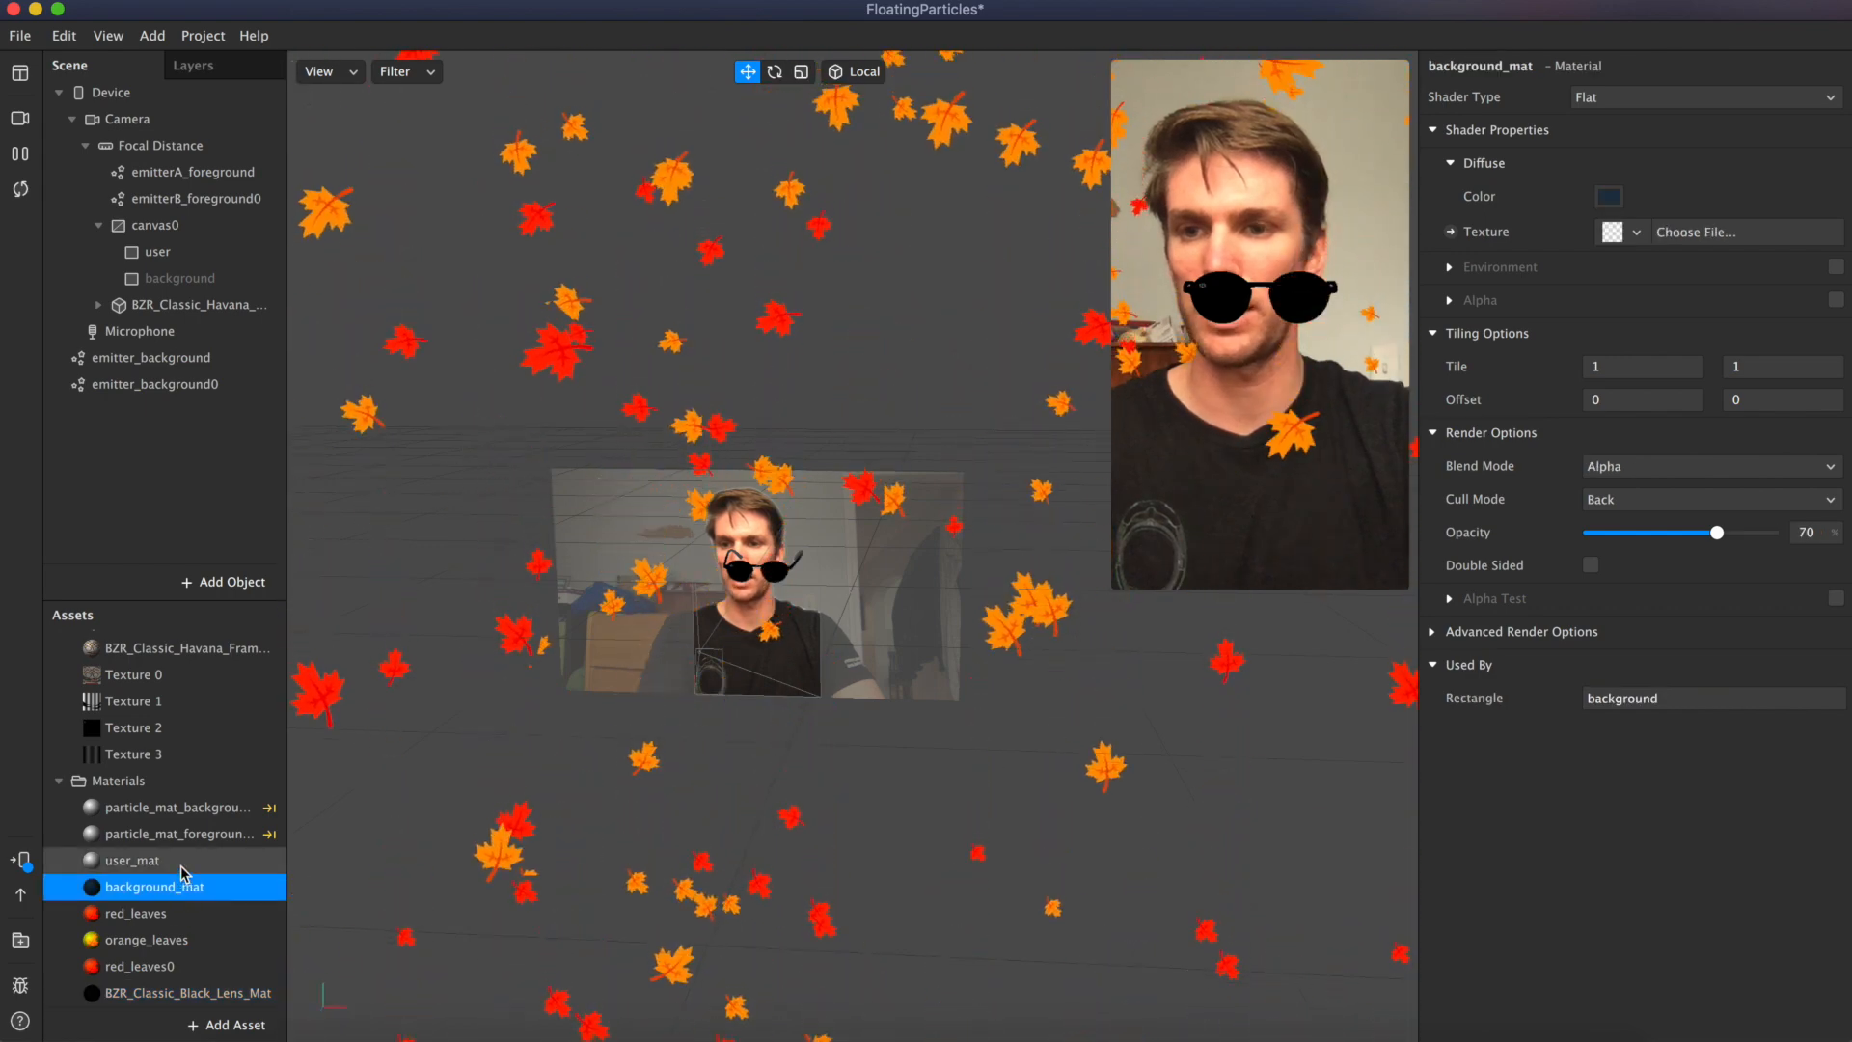
scroll(191, 772, up, 3)
click(197, 670)
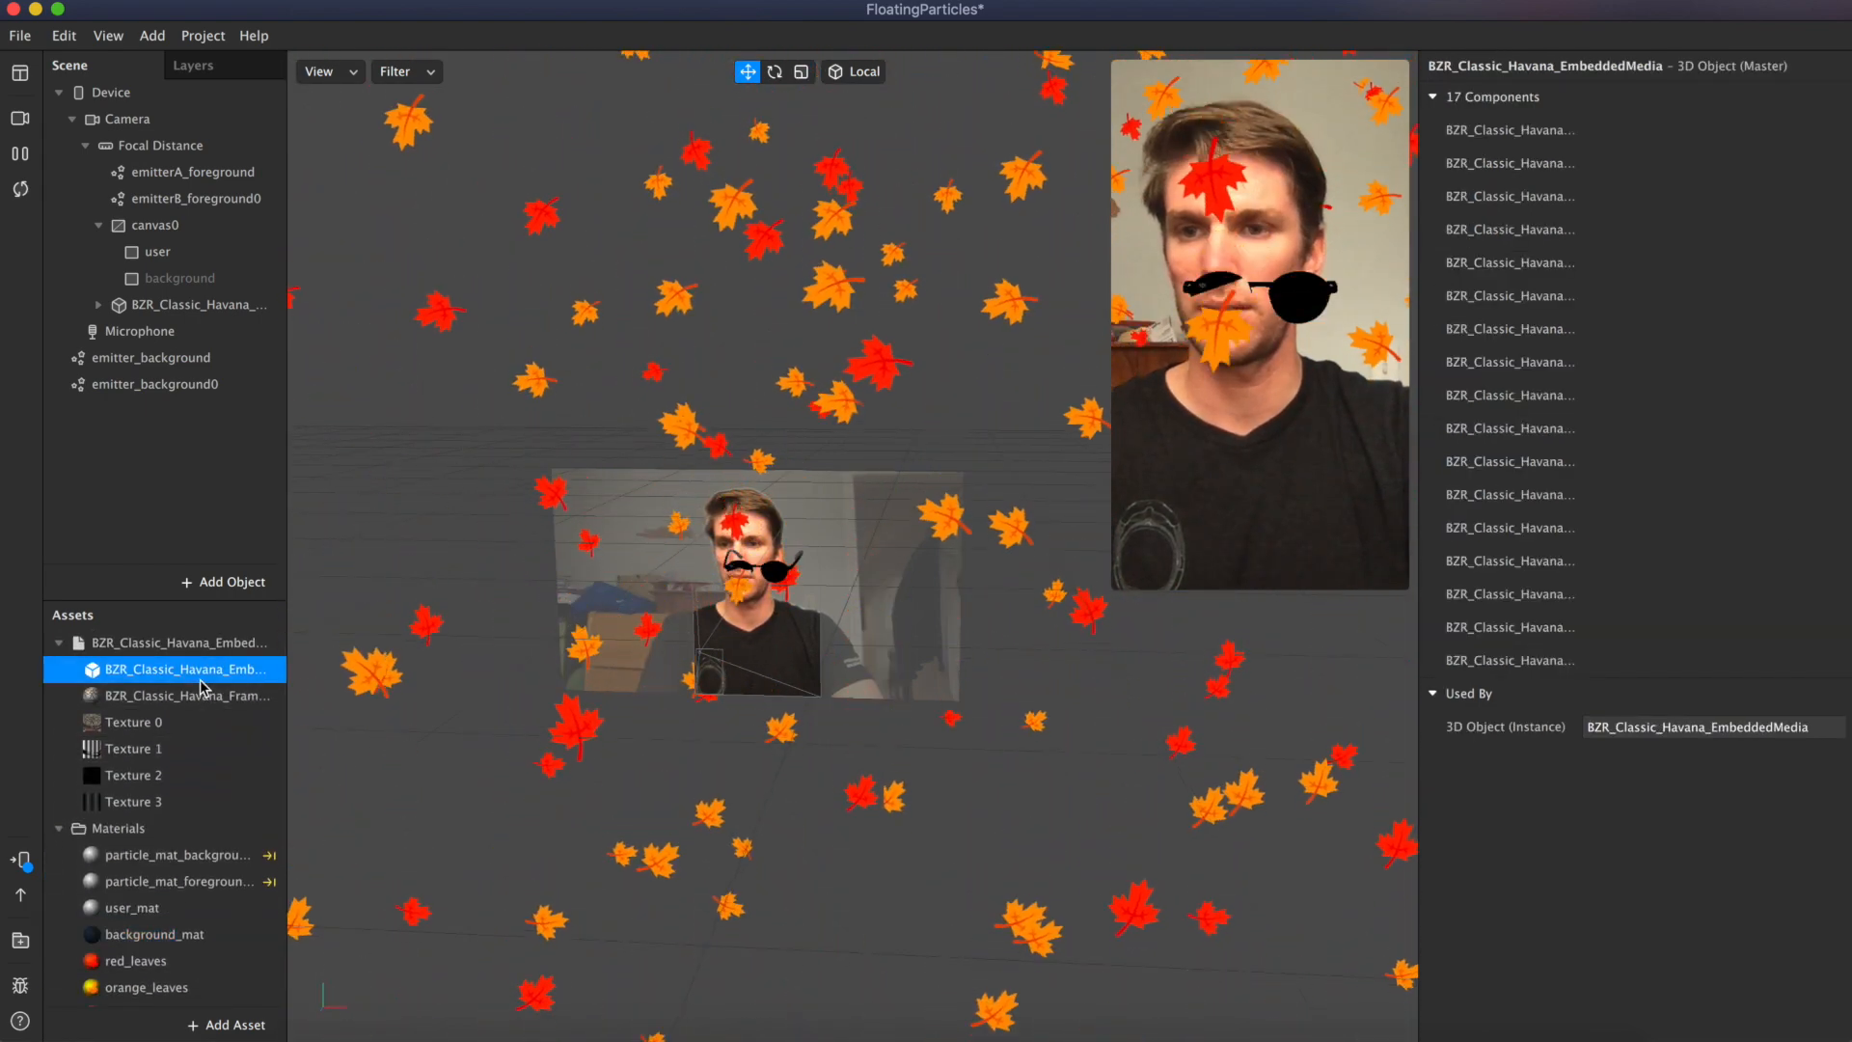
click(203, 694)
click(1609, 113)
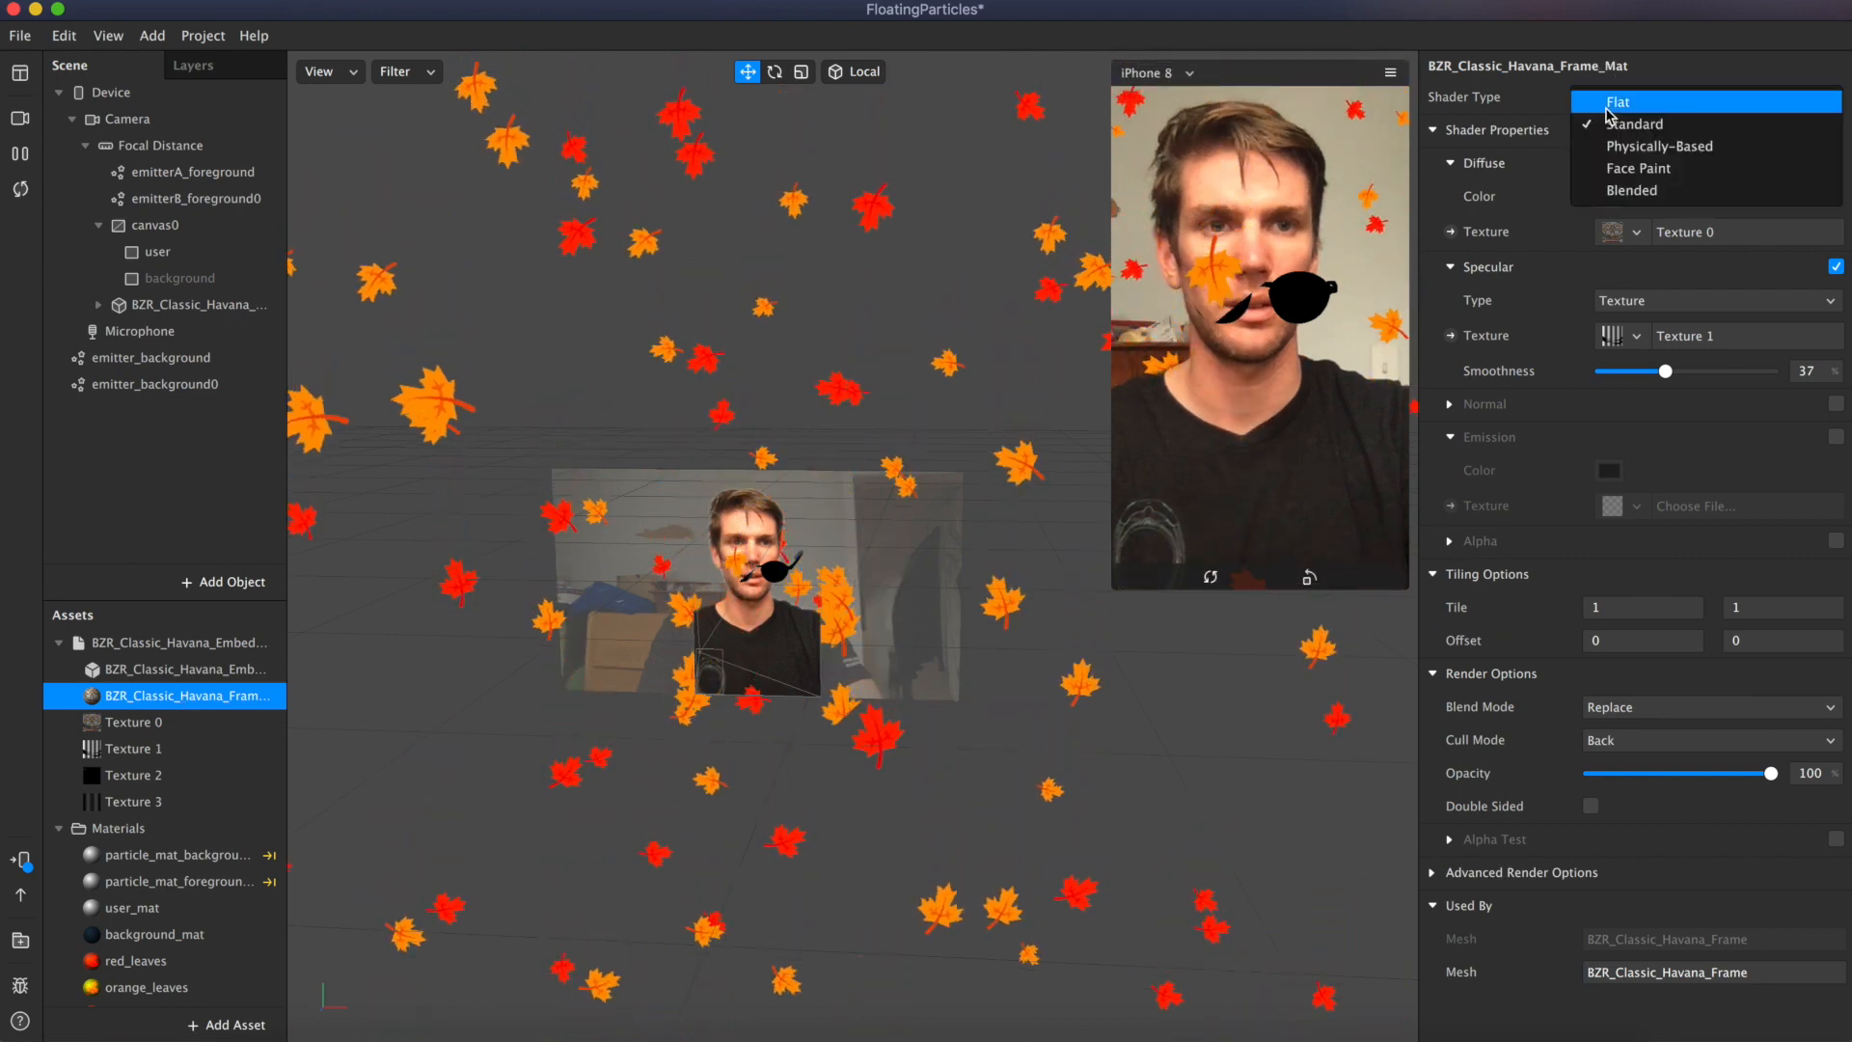
click(1609, 105)
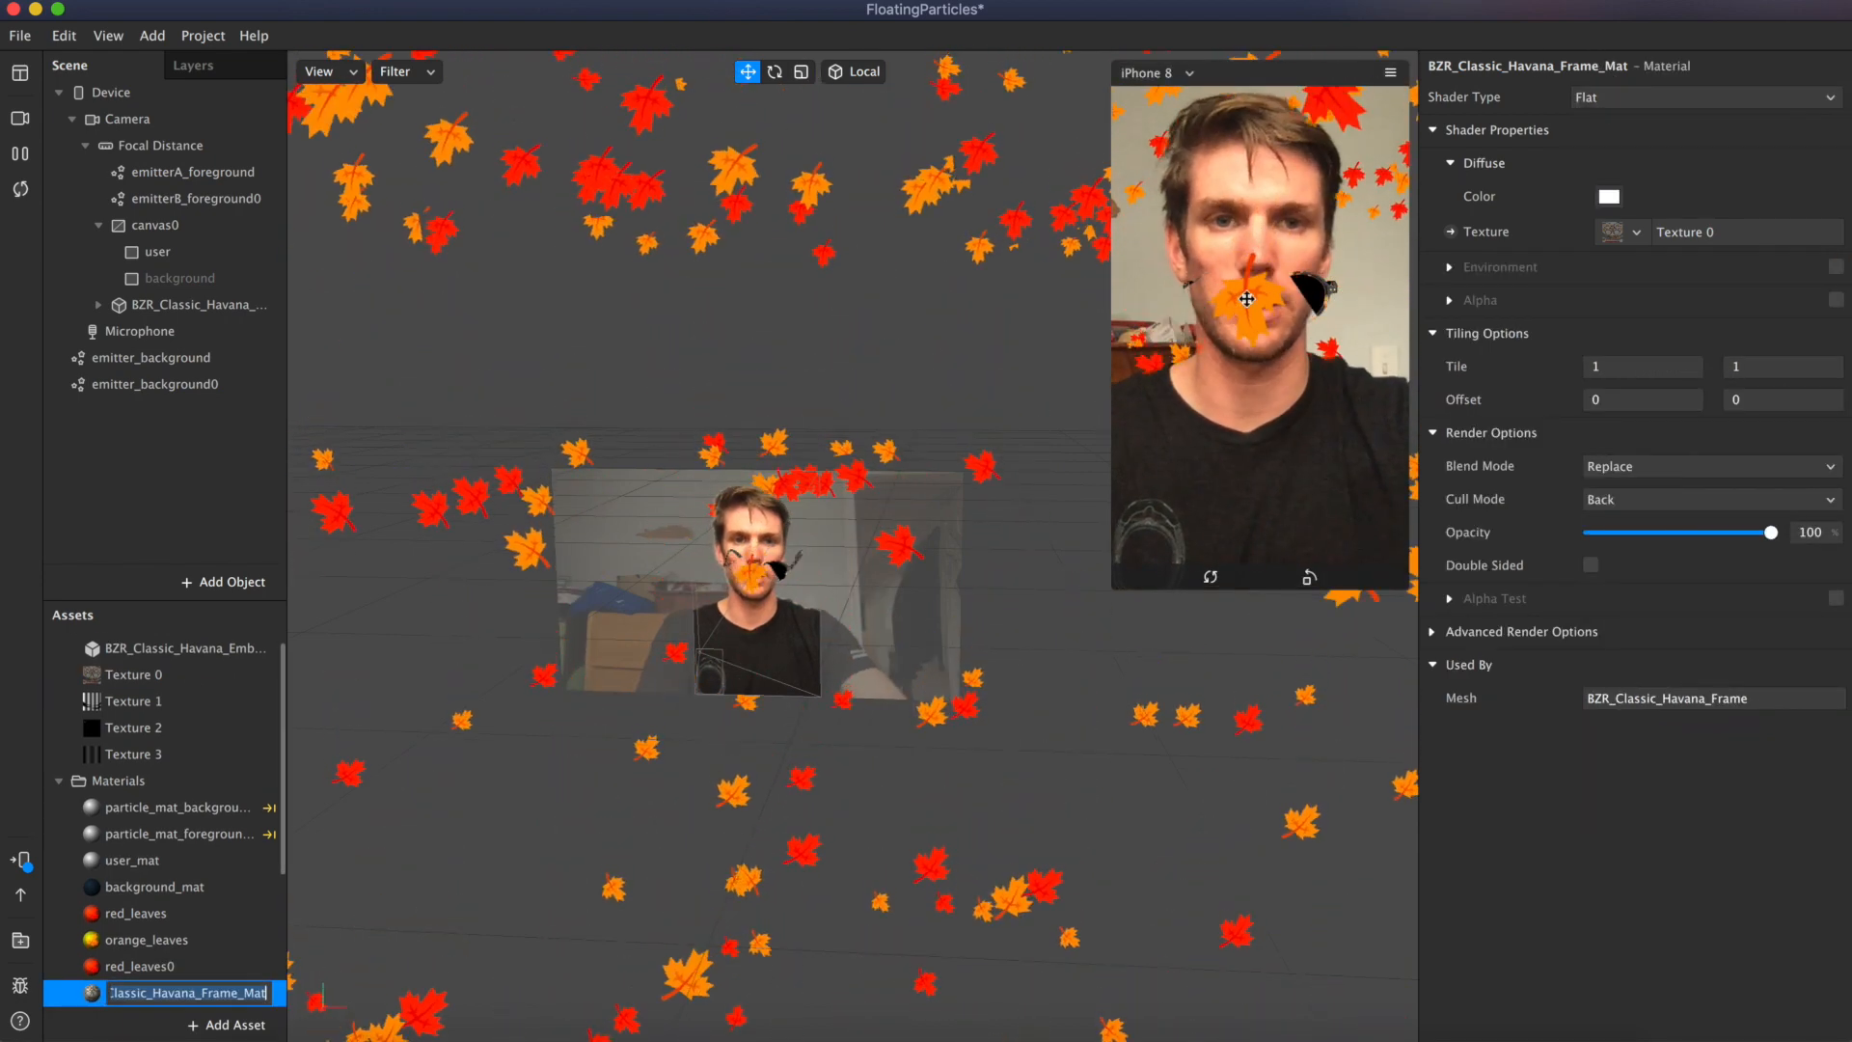
Step: Add a face tracker to the scene and nest the BZR_Classic_Havana_EmbeddedMedia sunglasses model under it
click(152, 36)
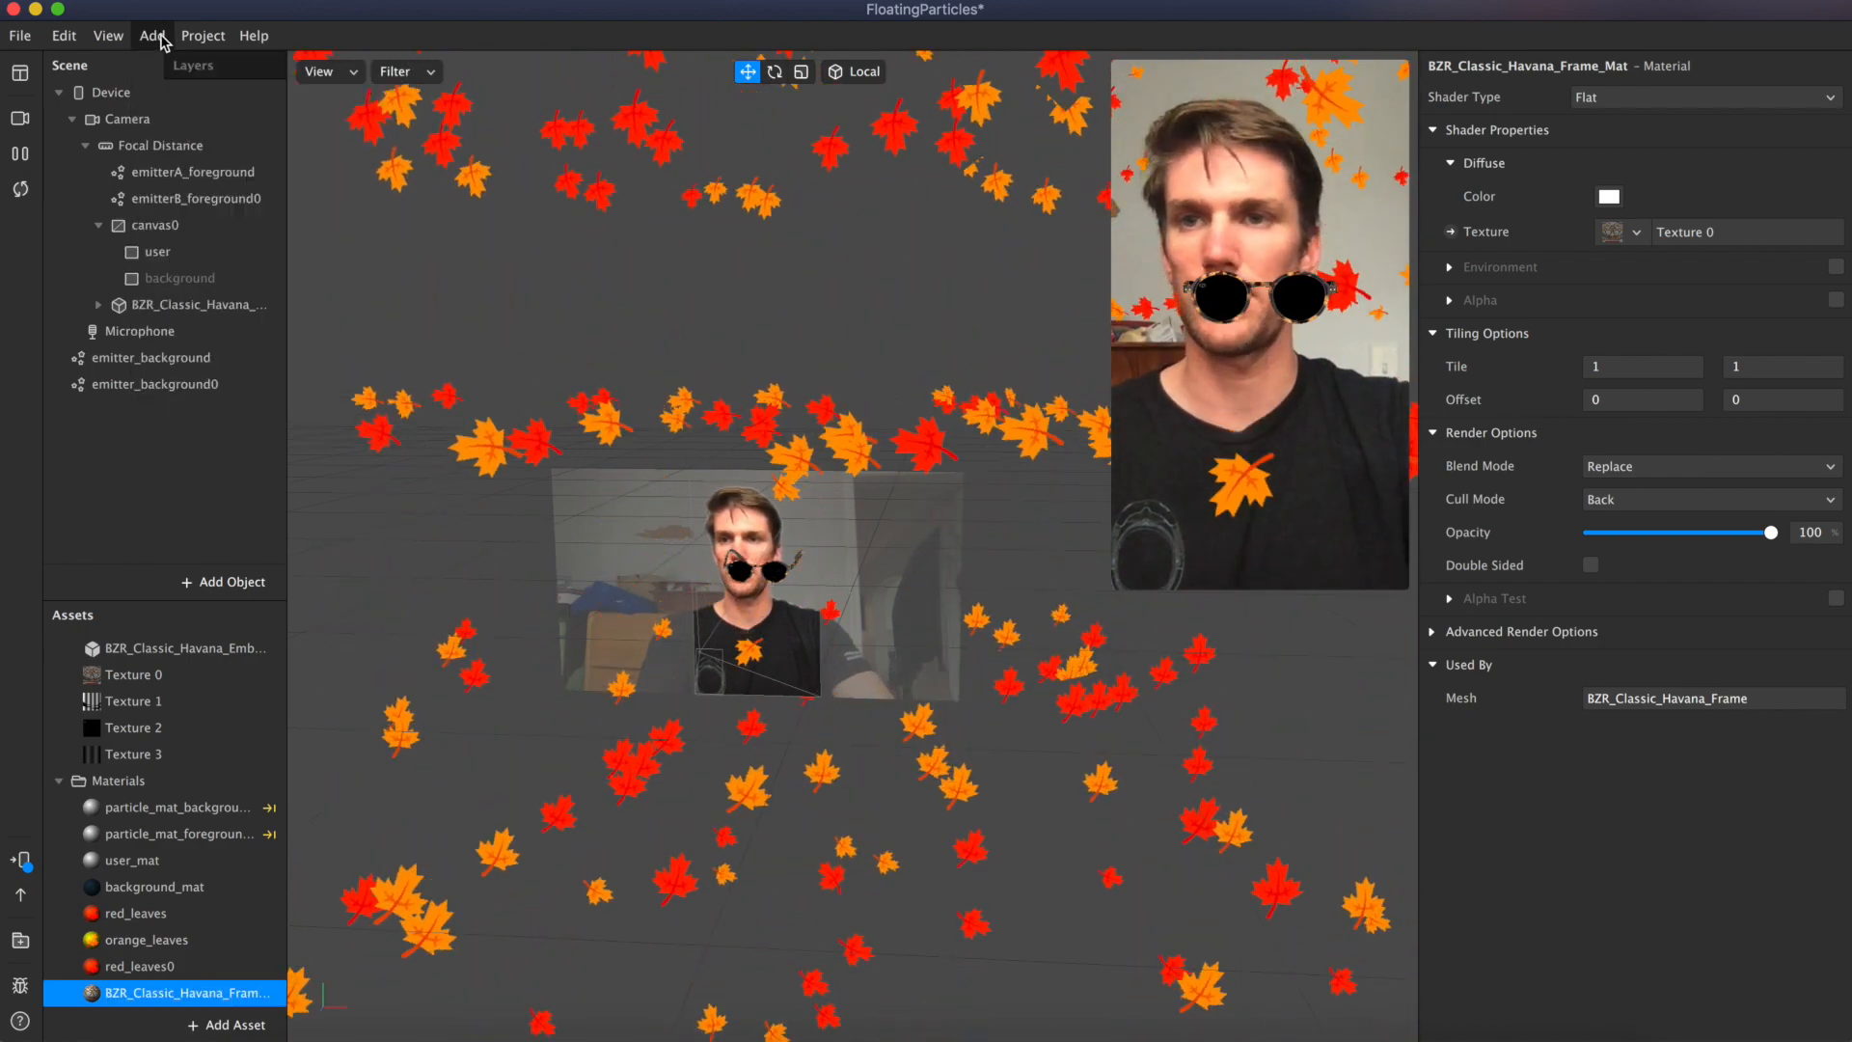
mouse_move(410, 104)
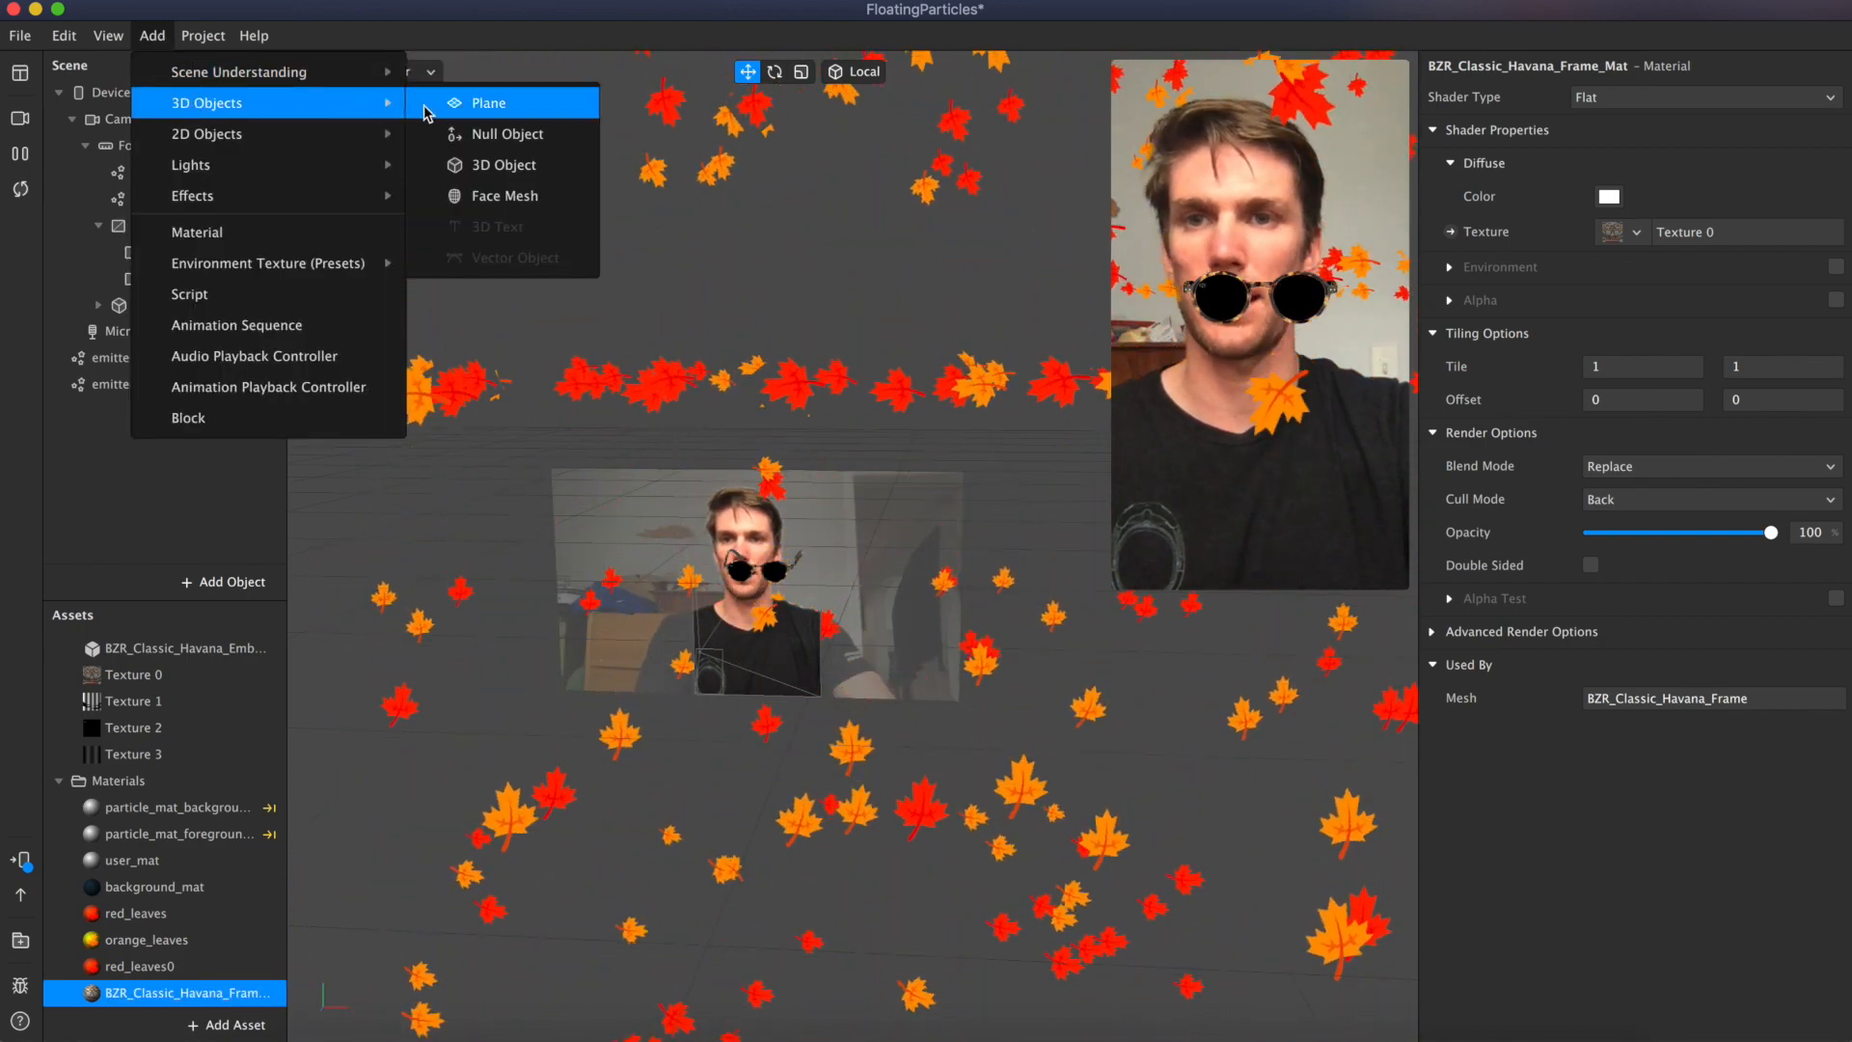
mouse_move(372, 133)
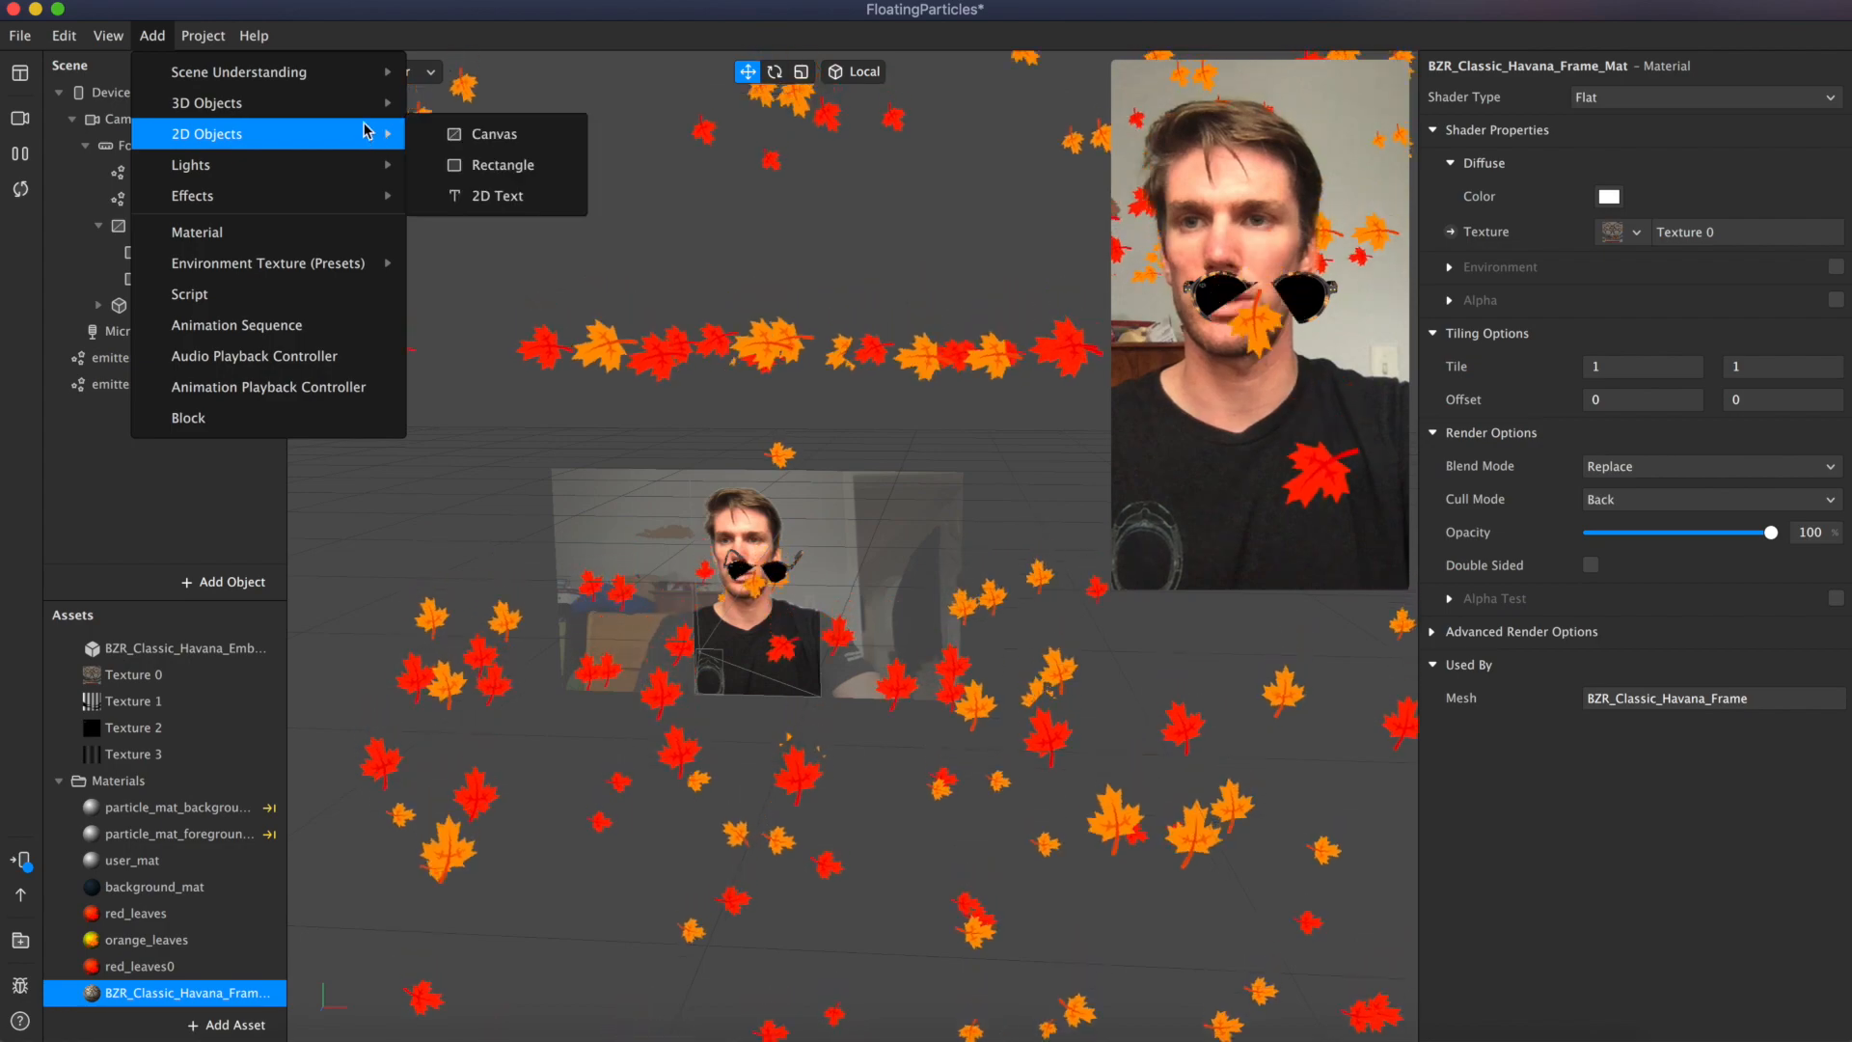
mouse_move(381, 72)
click(484, 85)
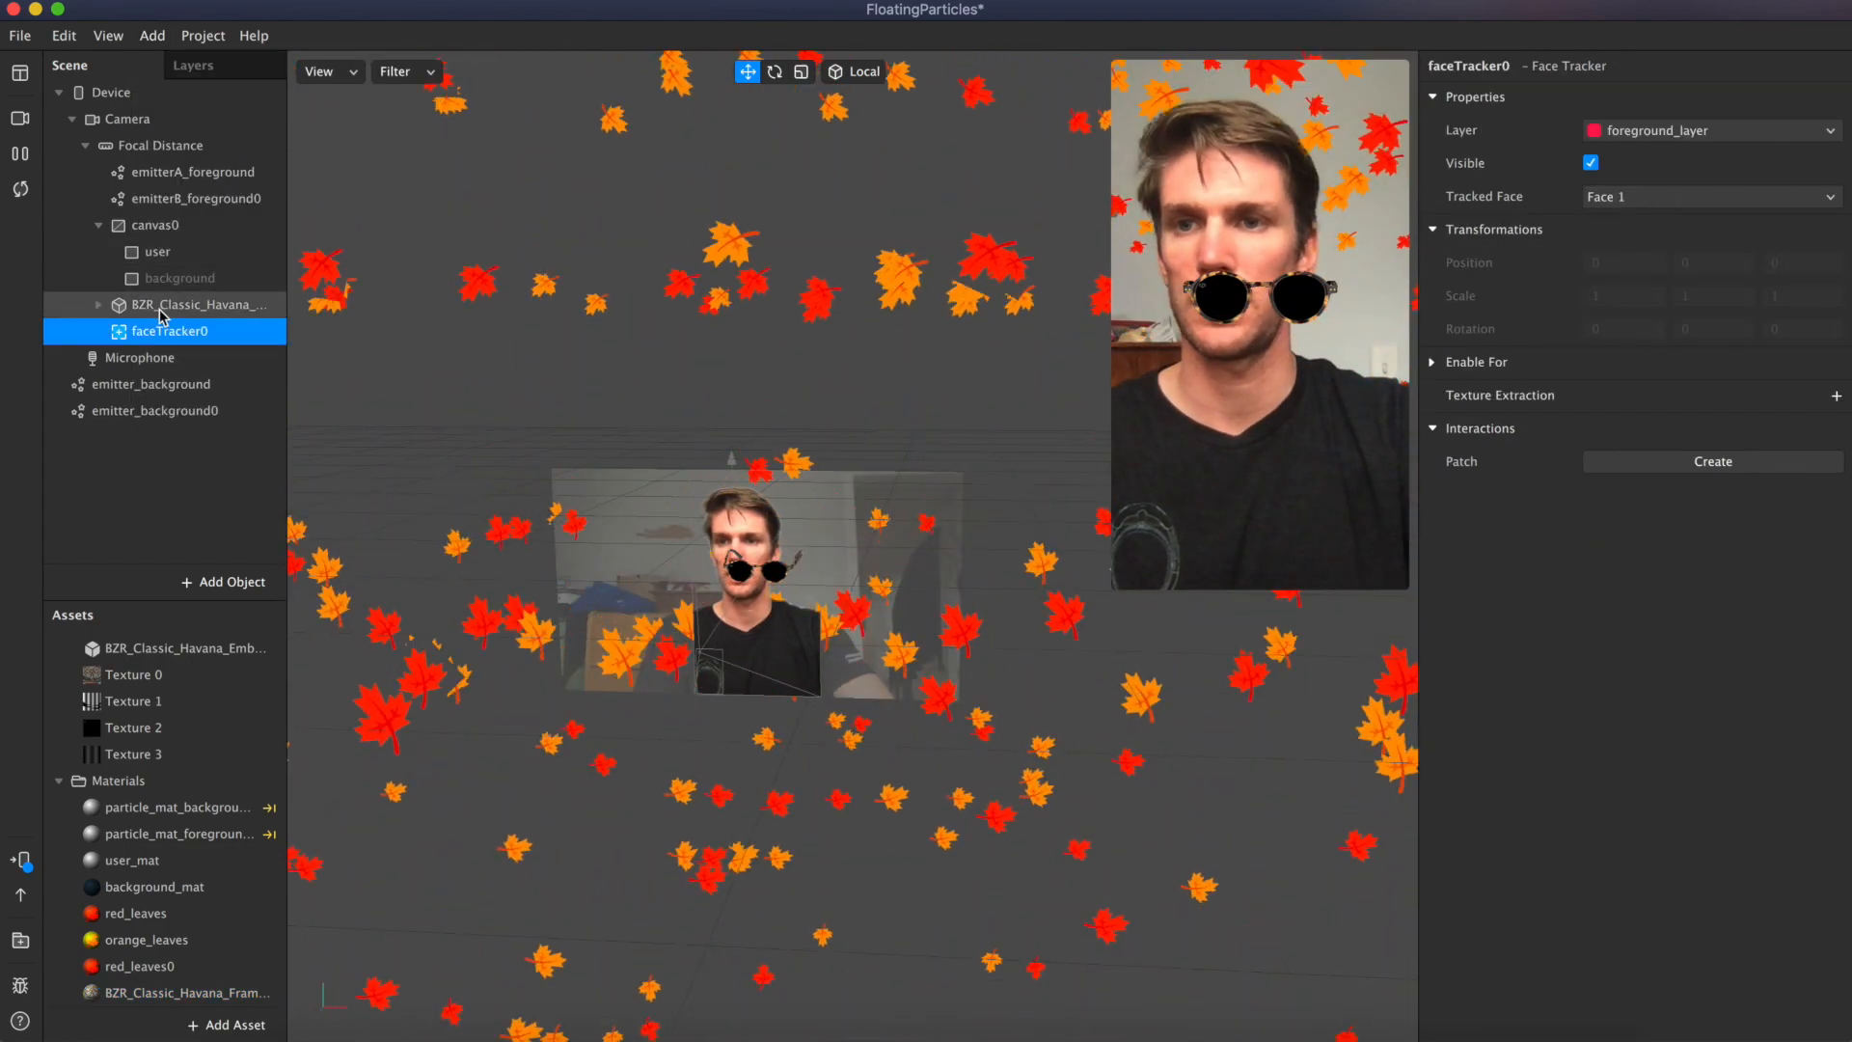
drag(164, 308, 183, 335)
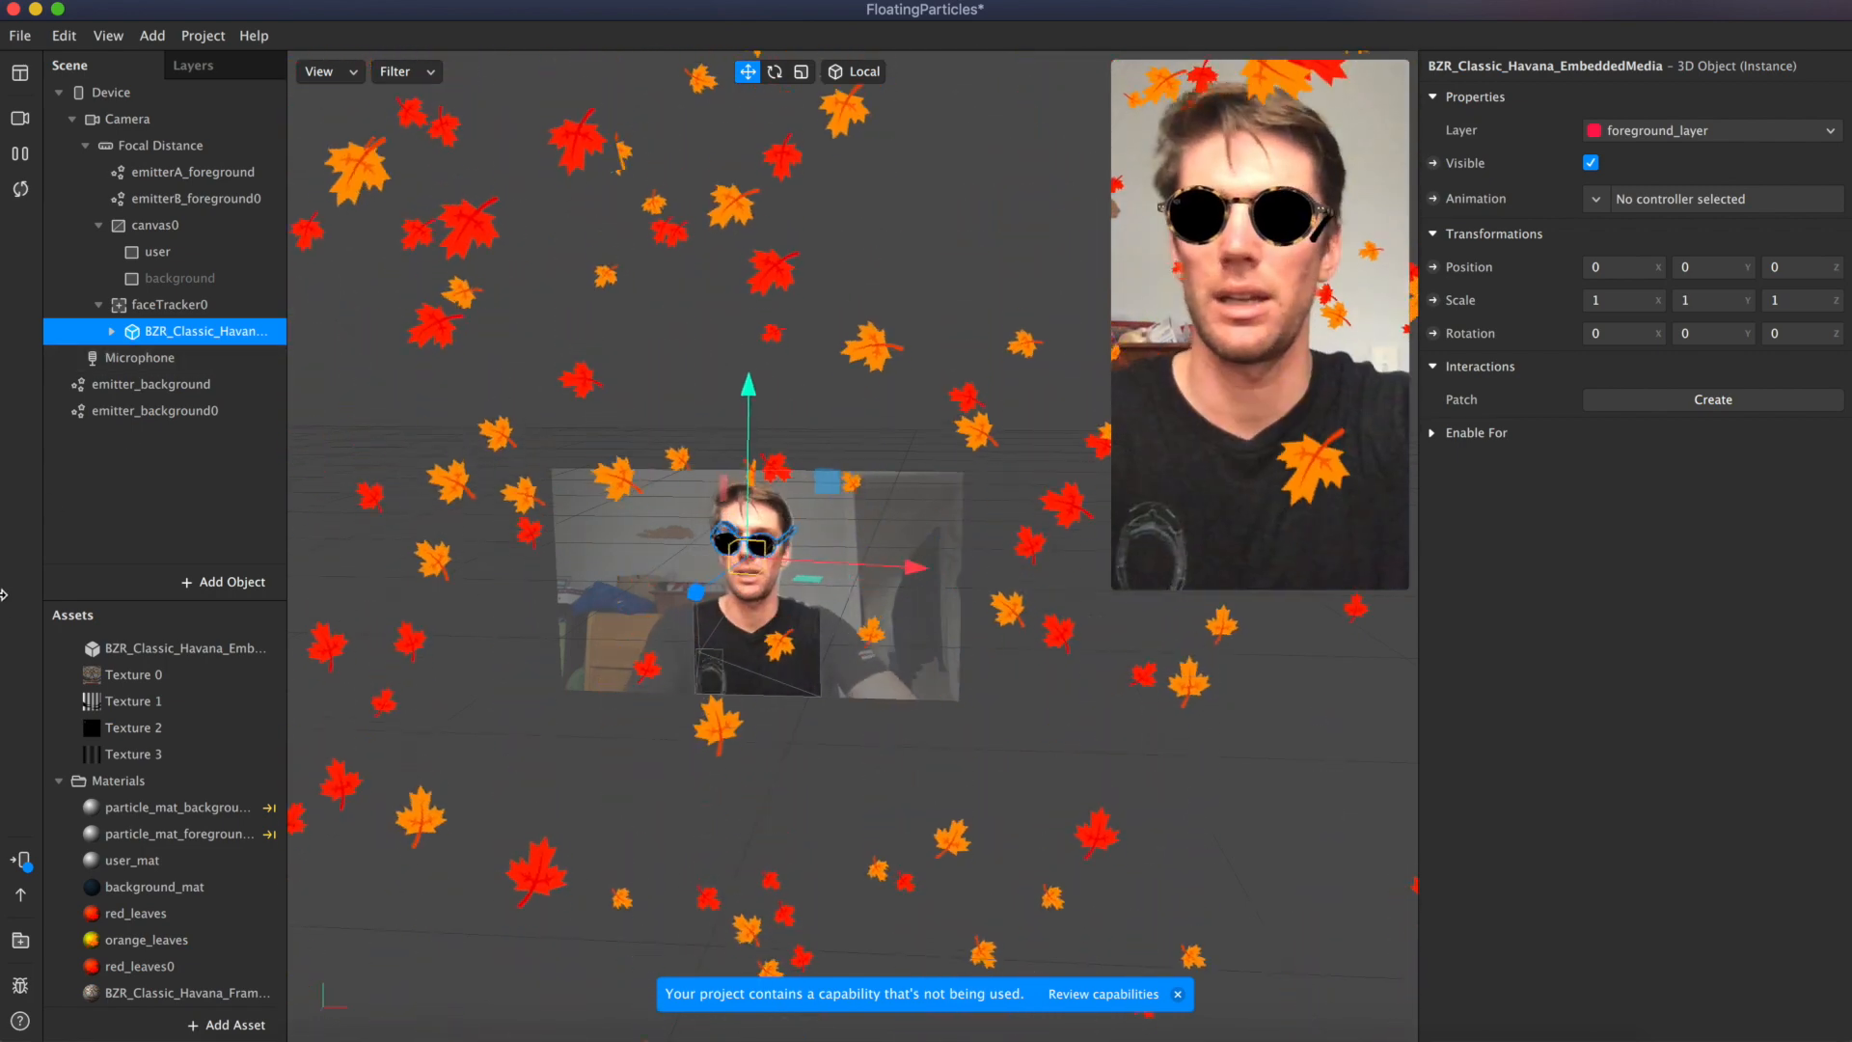
Step: Enable Alpha Test on the red_leaves and orange_leaves materials
click(129, 913)
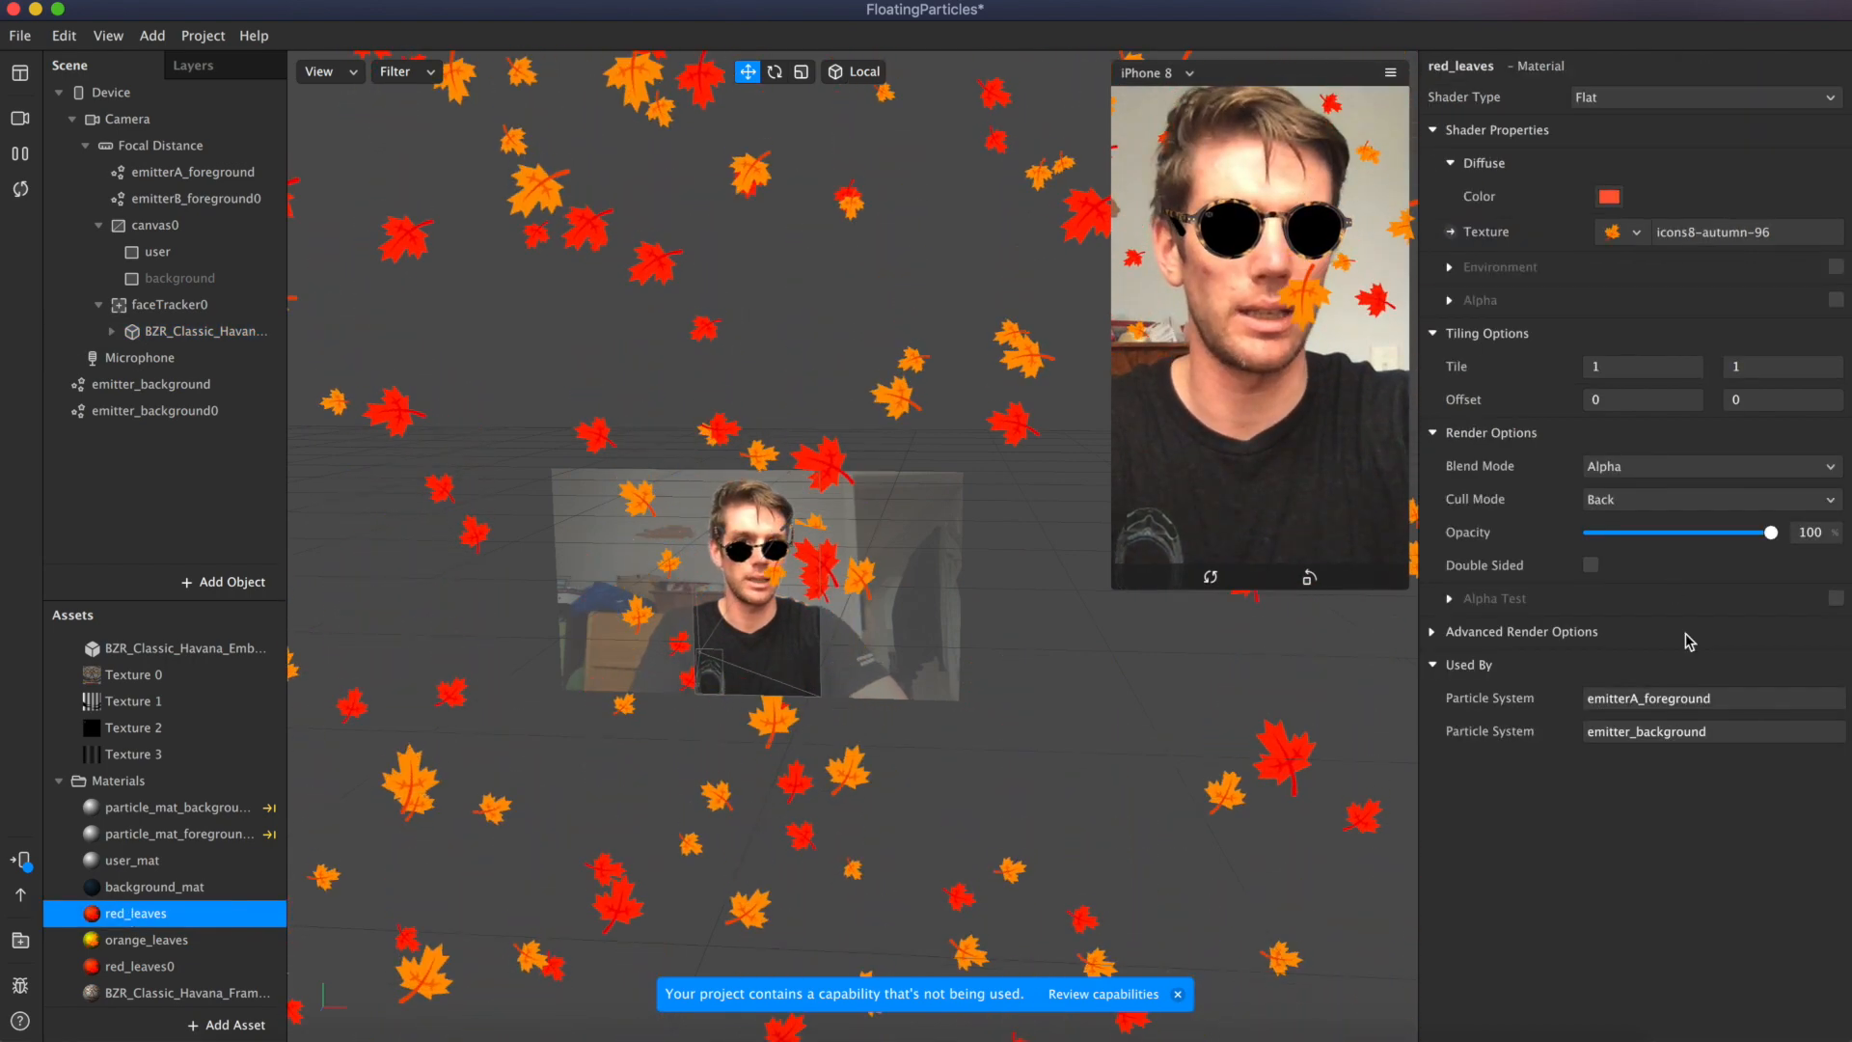
click(1836, 599)
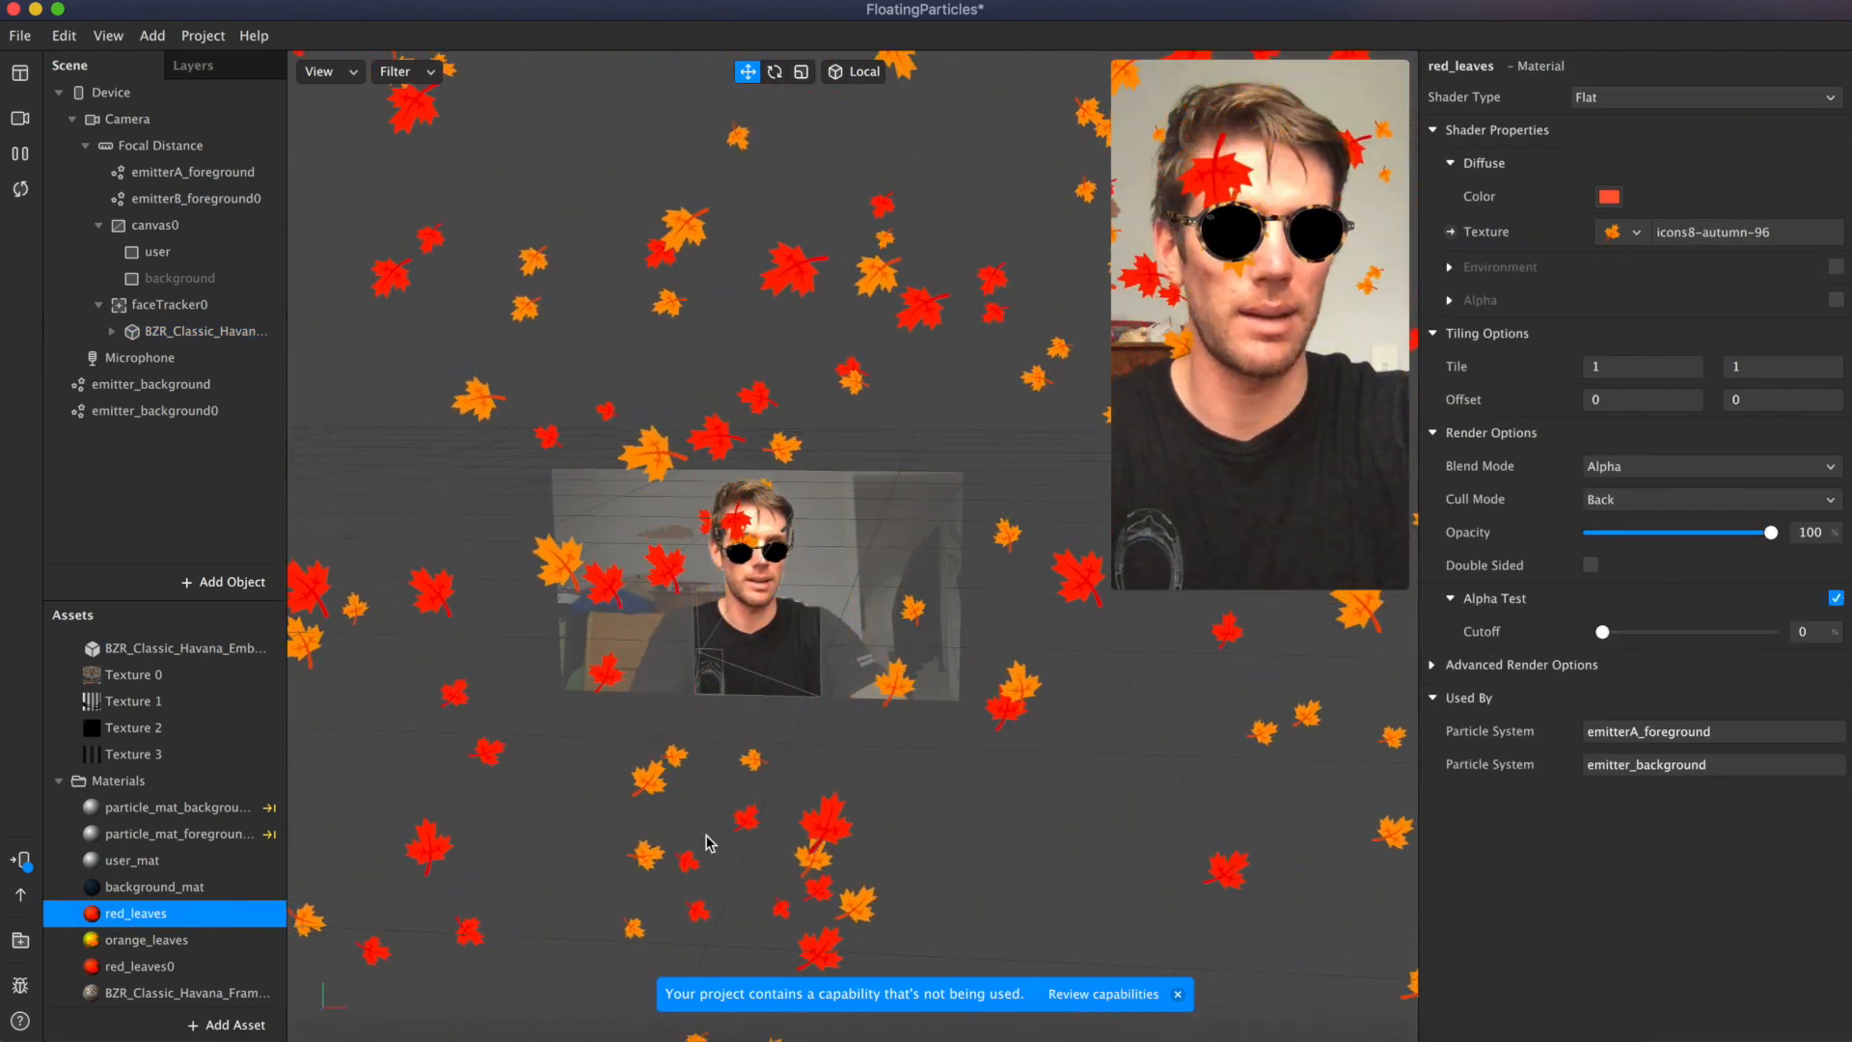
click(174, 940)
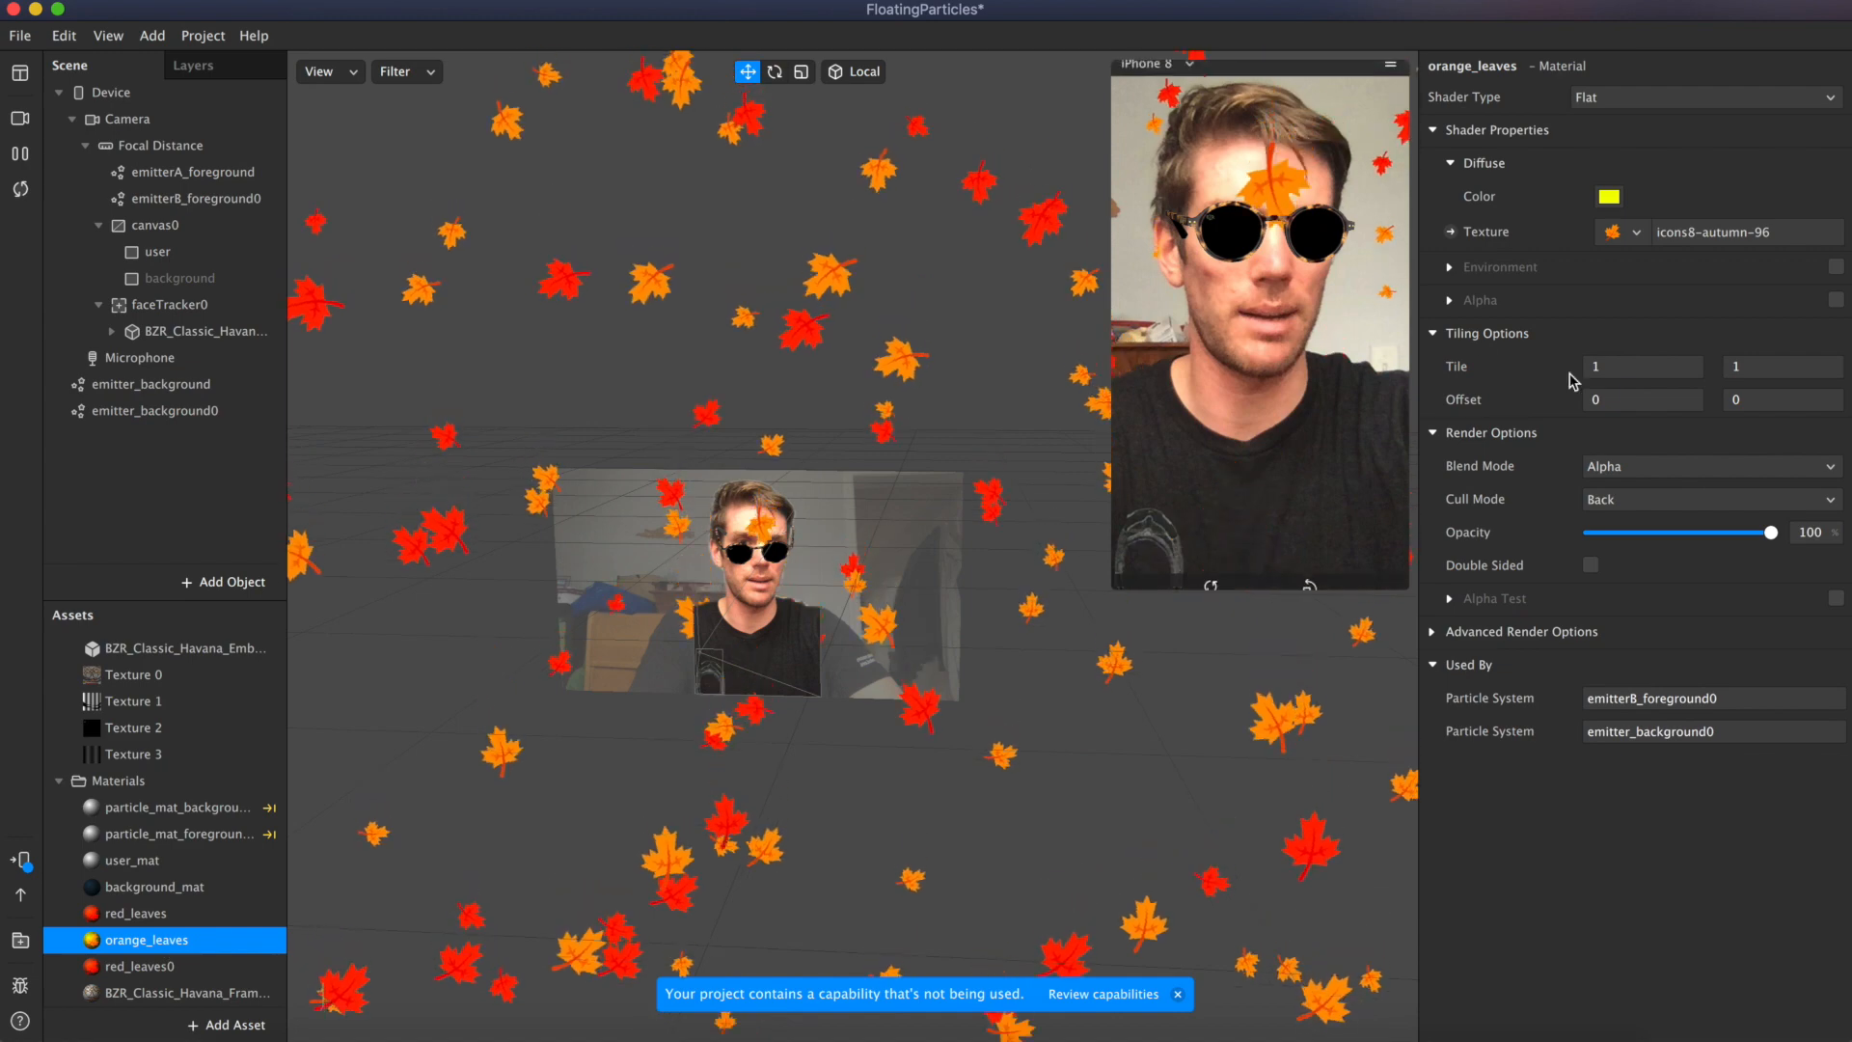
click(1837, 599)
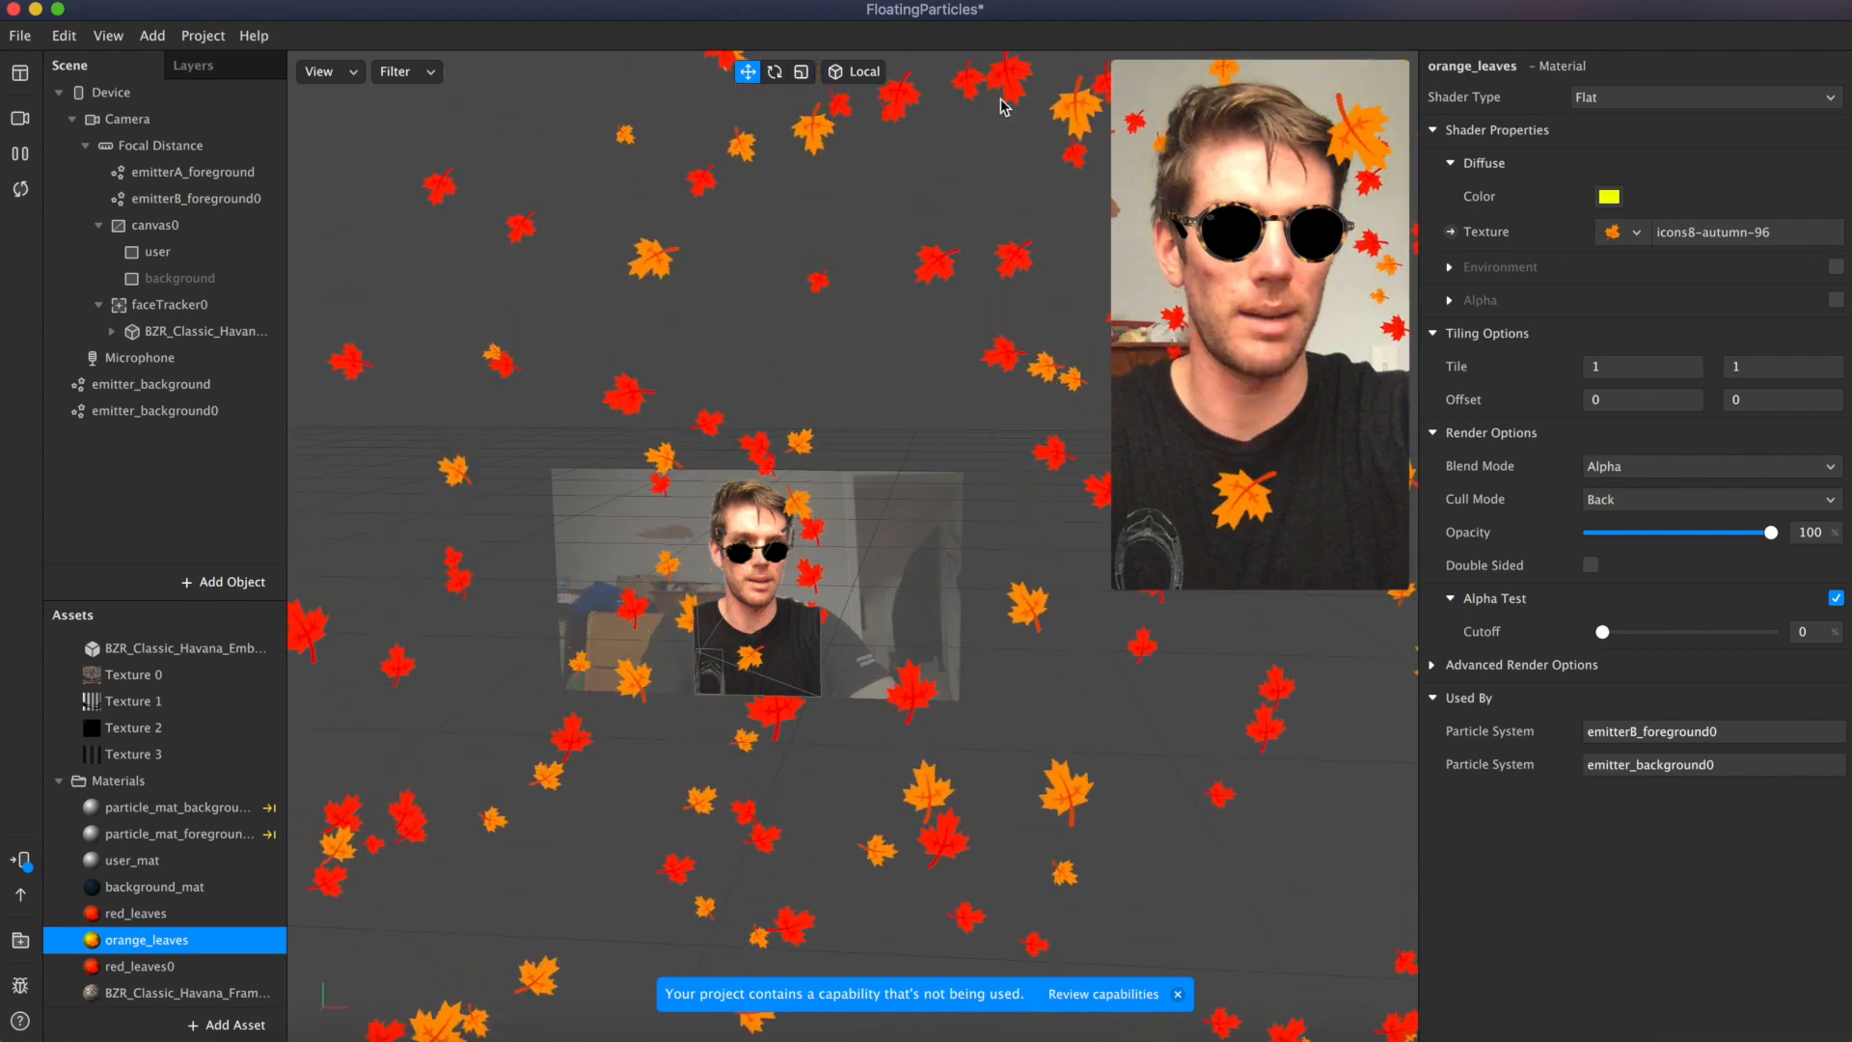
click(203, 968)
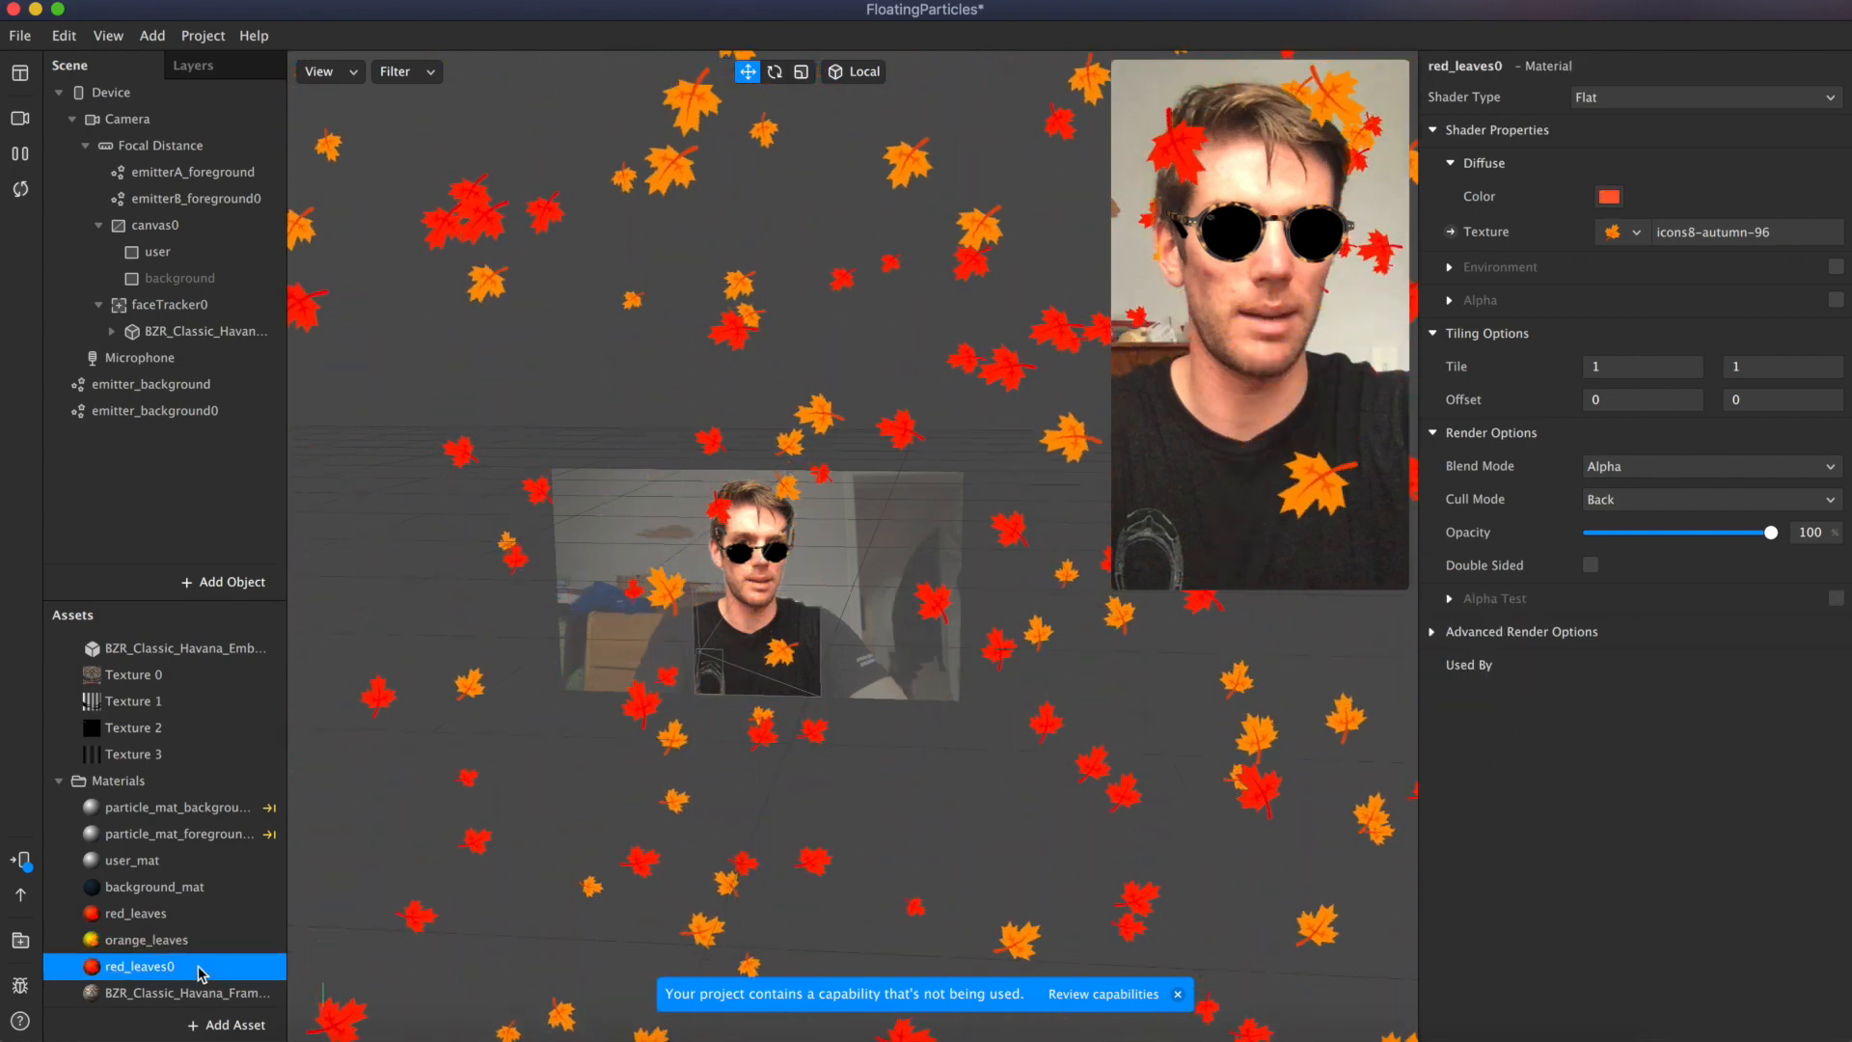
click(211, 934)
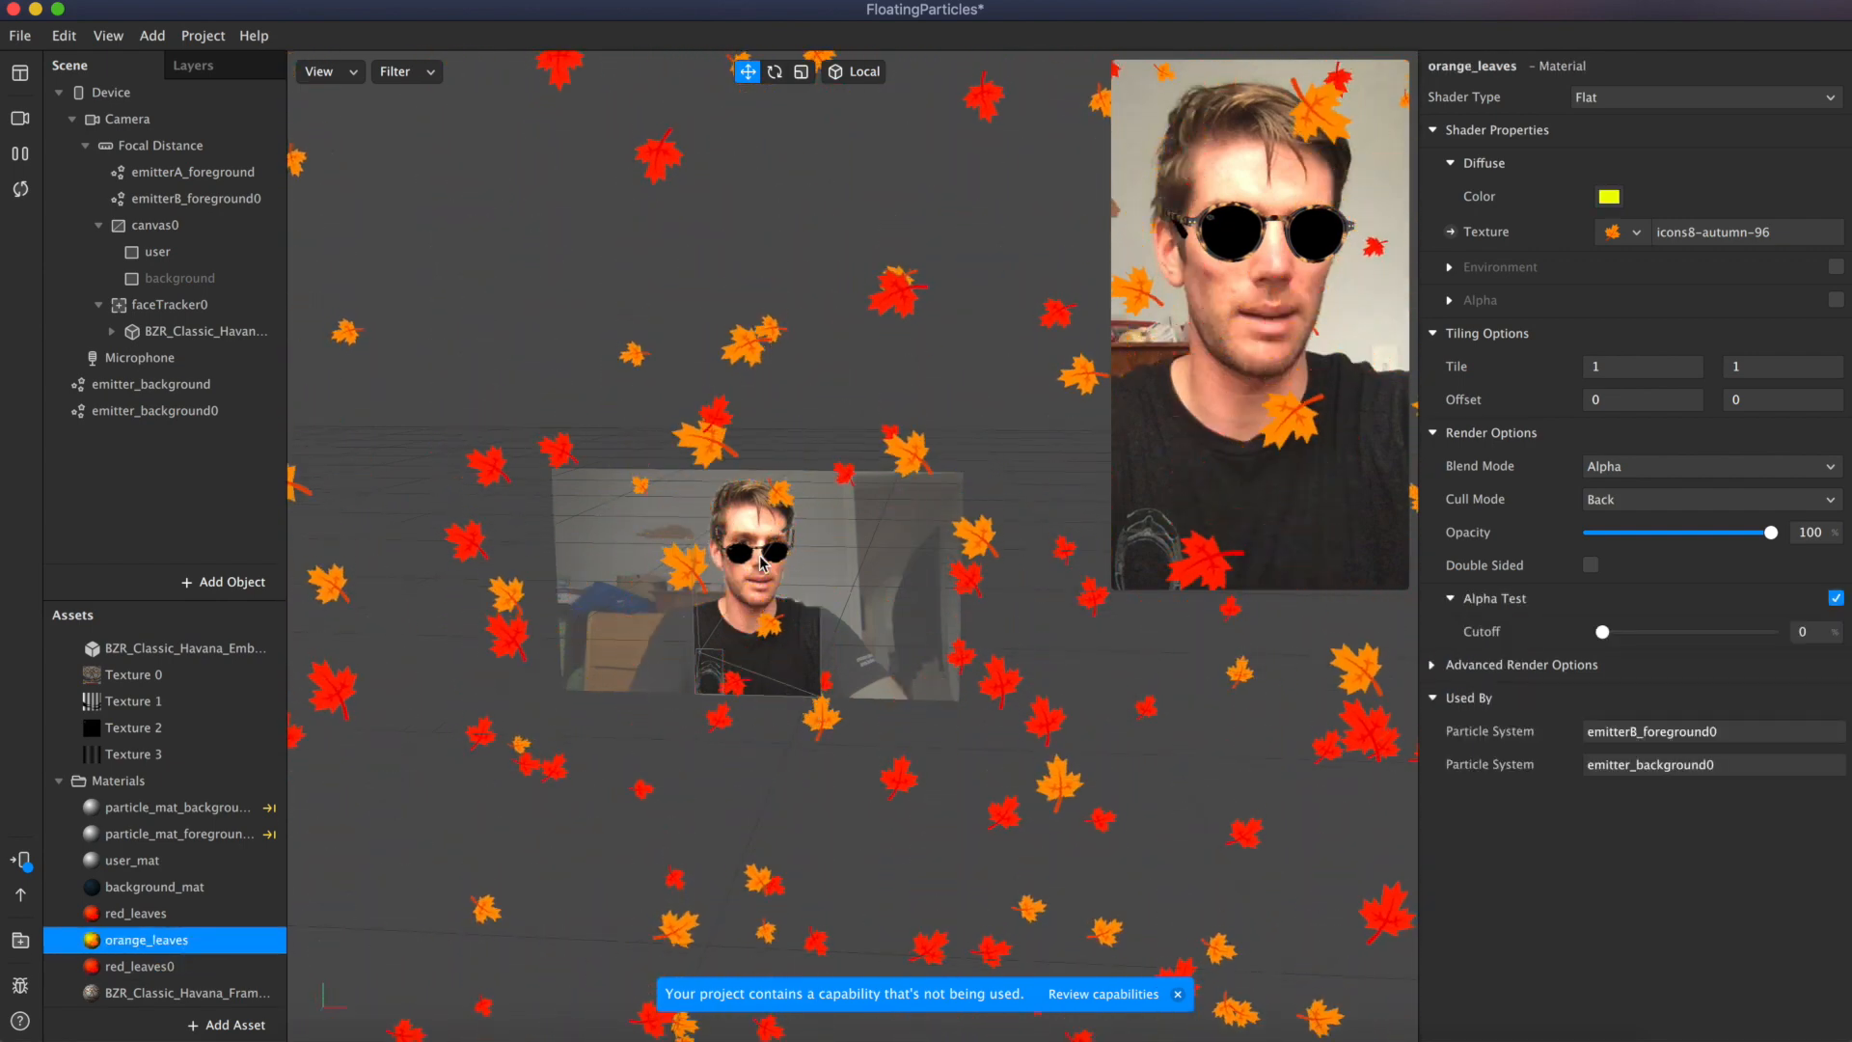
Step: Preview the effect on the second real-time simulation person, then return the preview to the FaceTime HD Camera
click(21, 123)
click(145, 240)
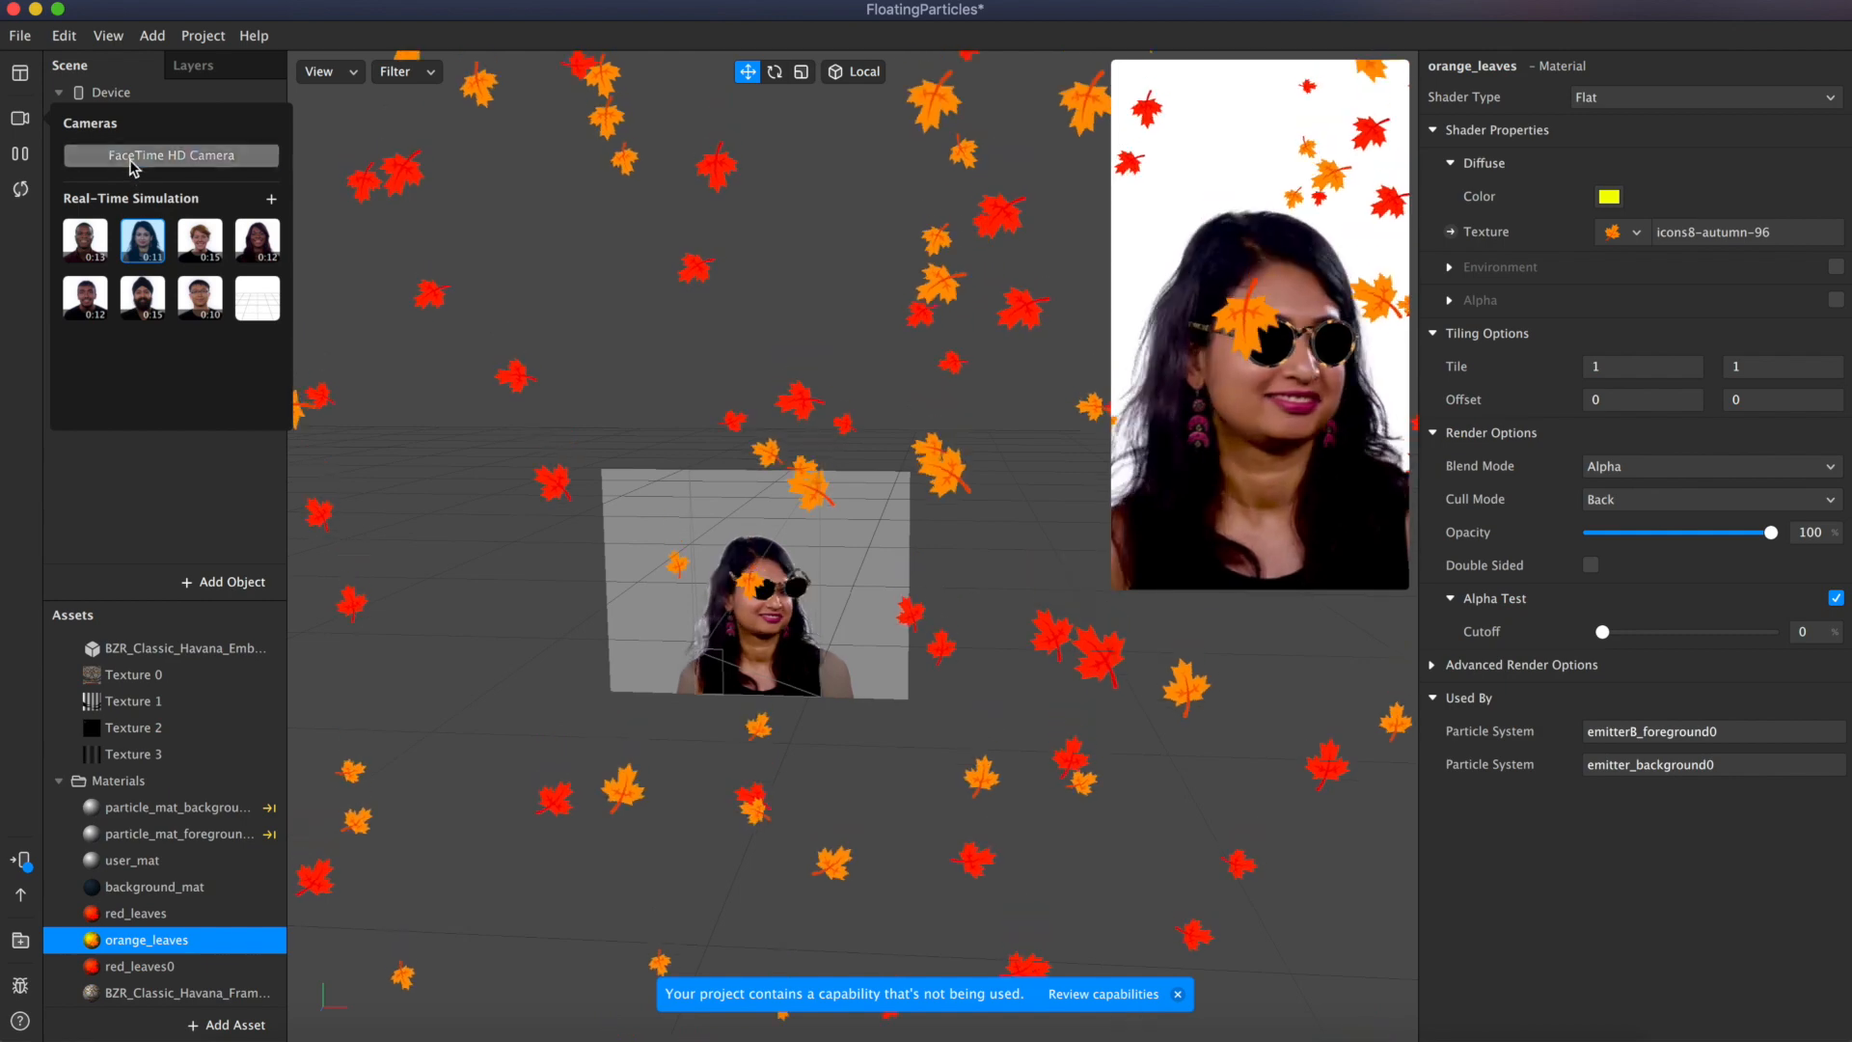
click(231, 159)
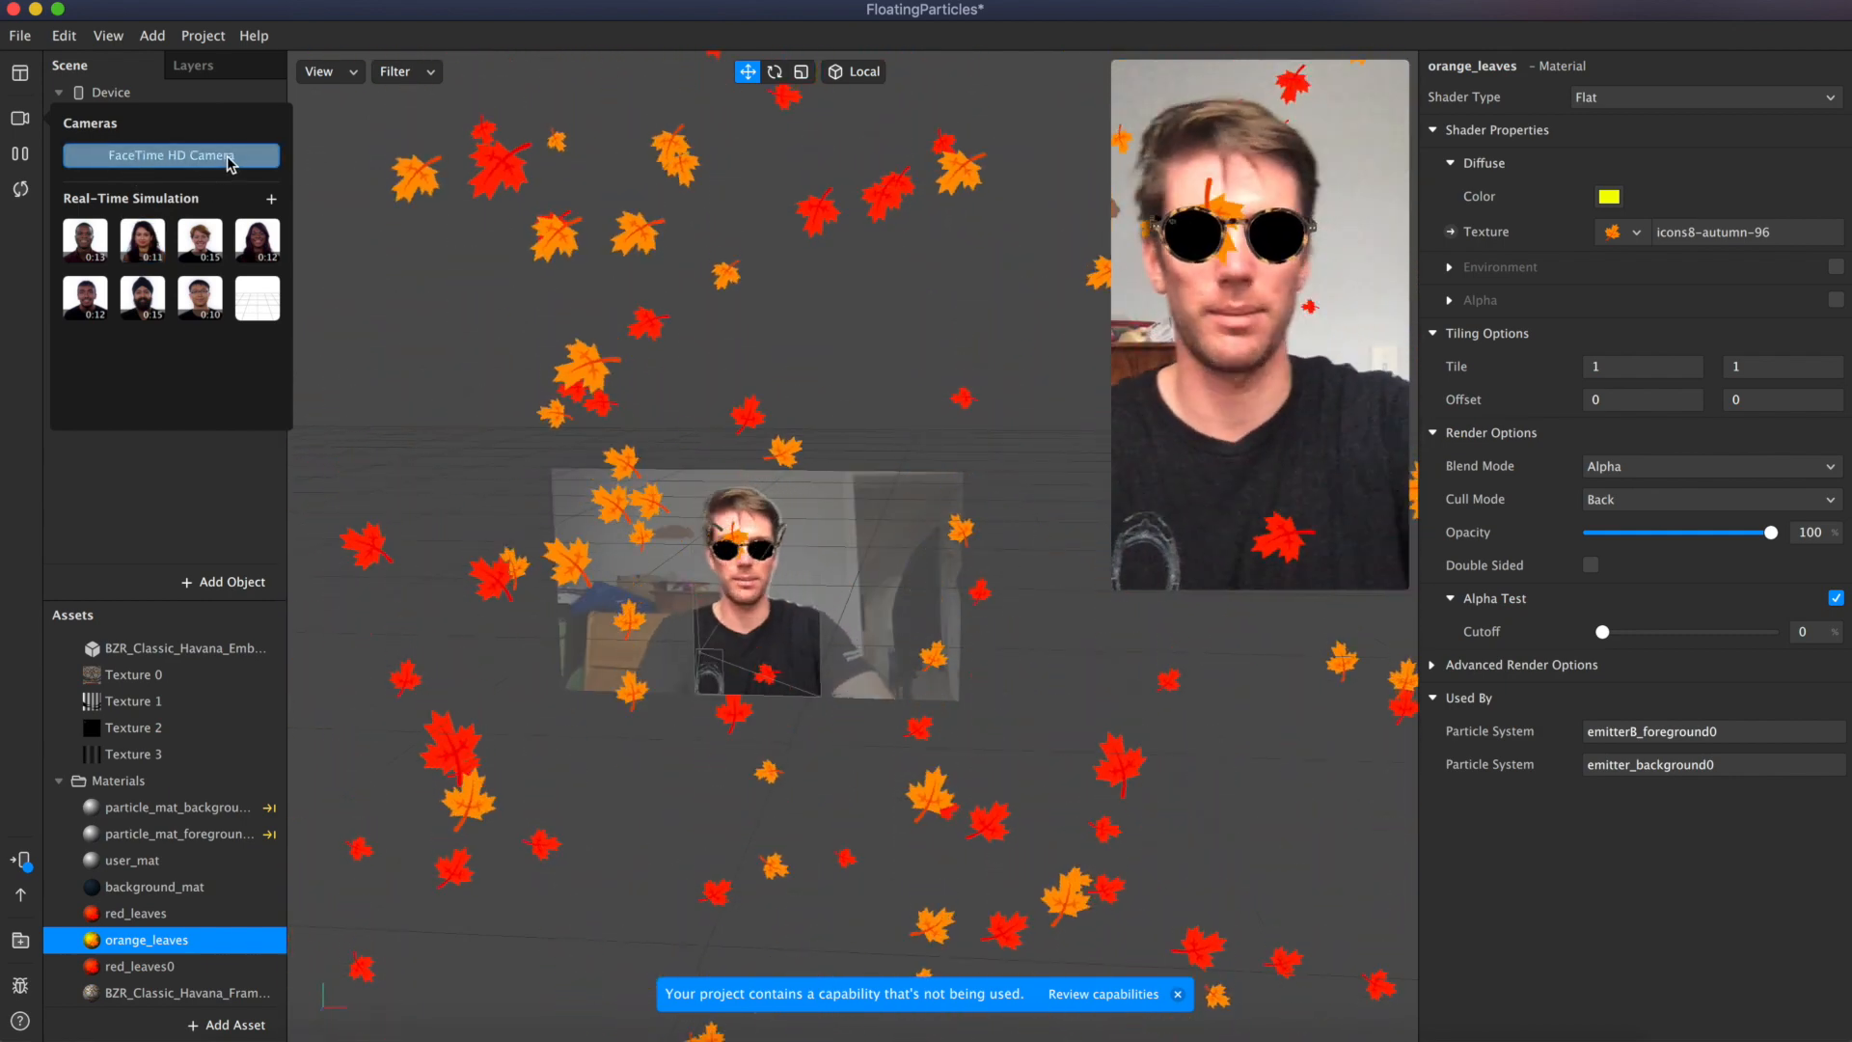
click(592, 245)
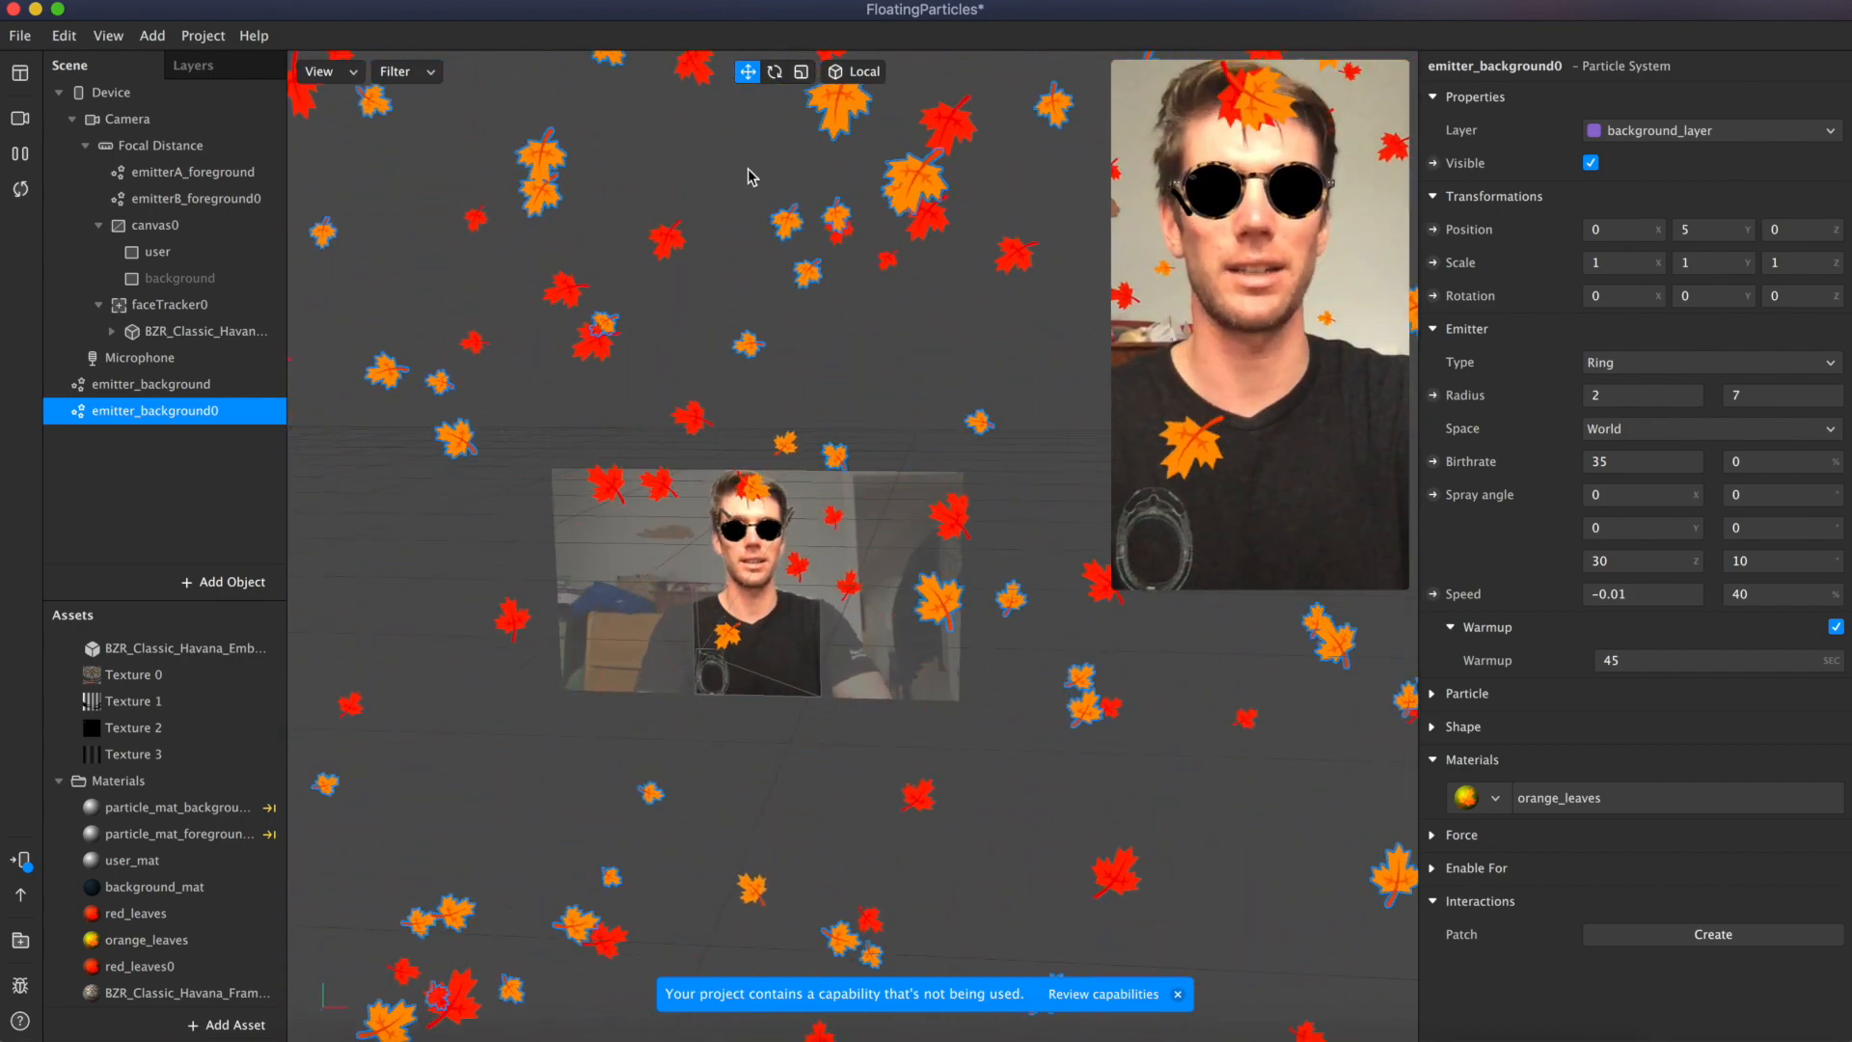
Step: Rename the layer foreground_layer to Sunglasses
mouse_move(1245, 405)
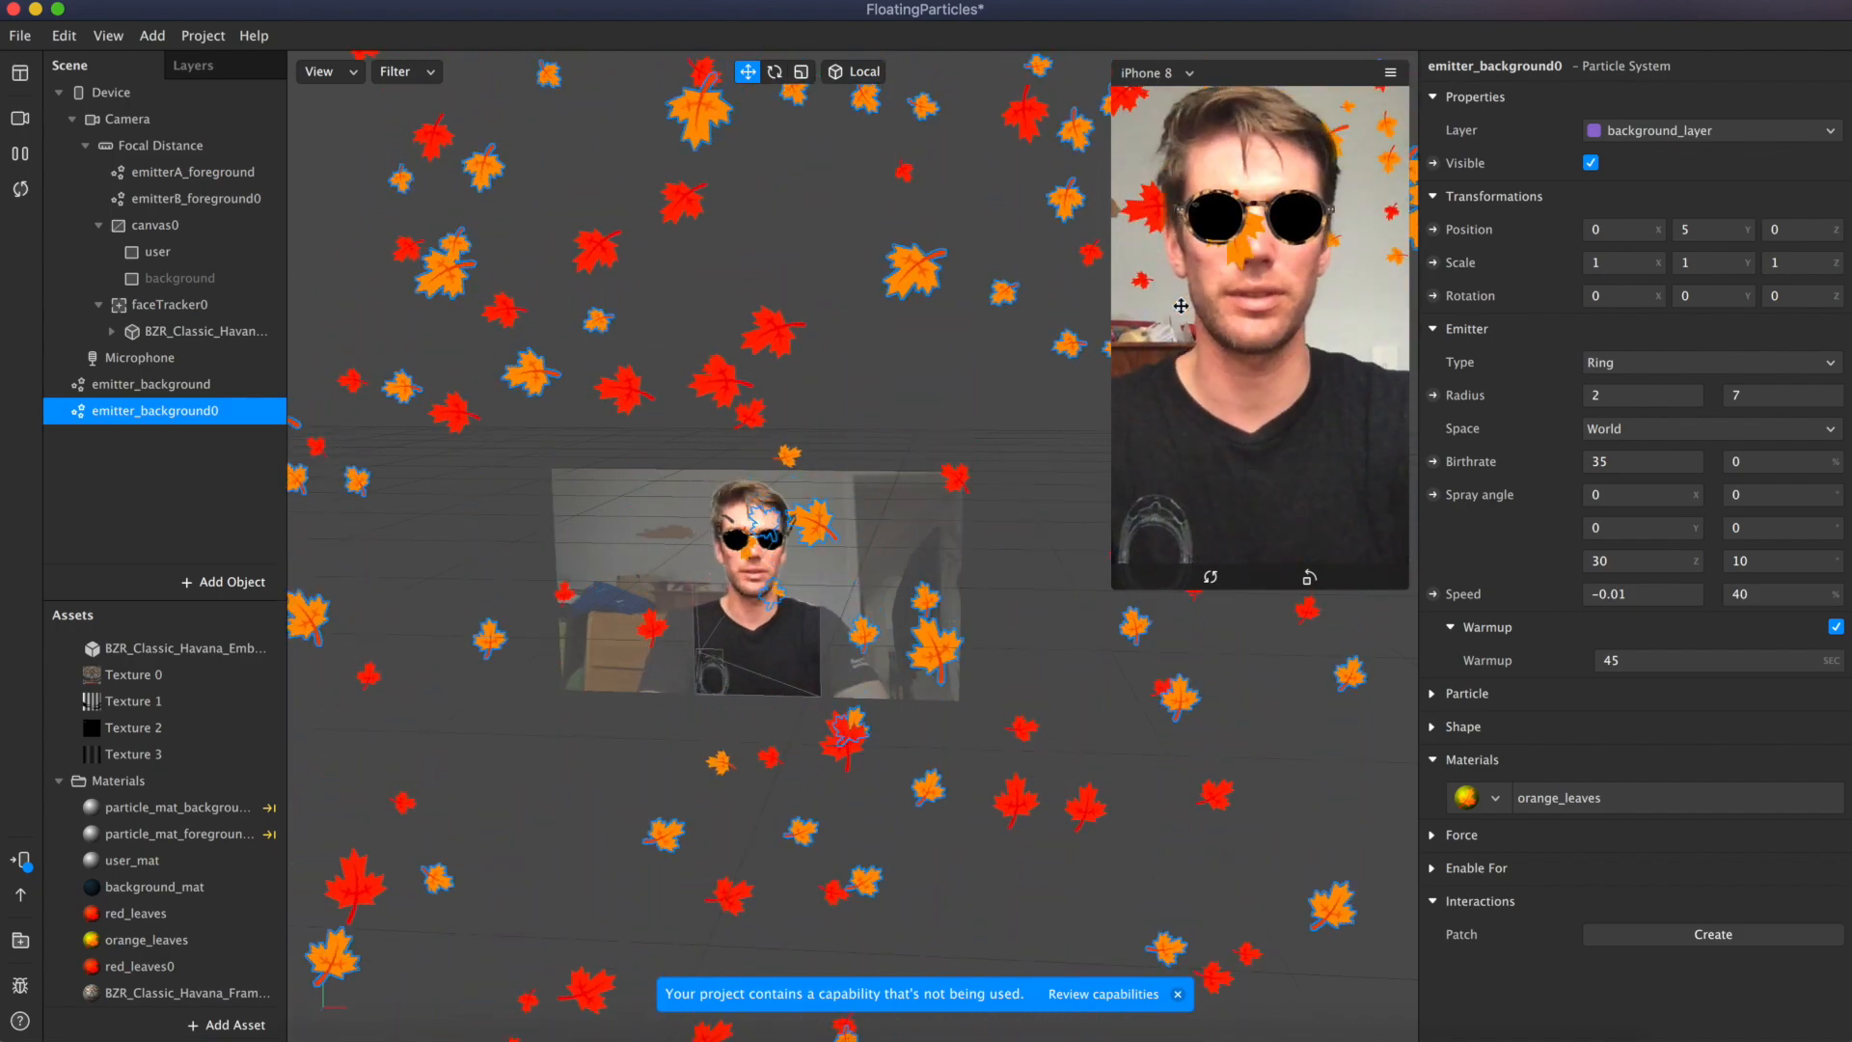
click(205, 67)
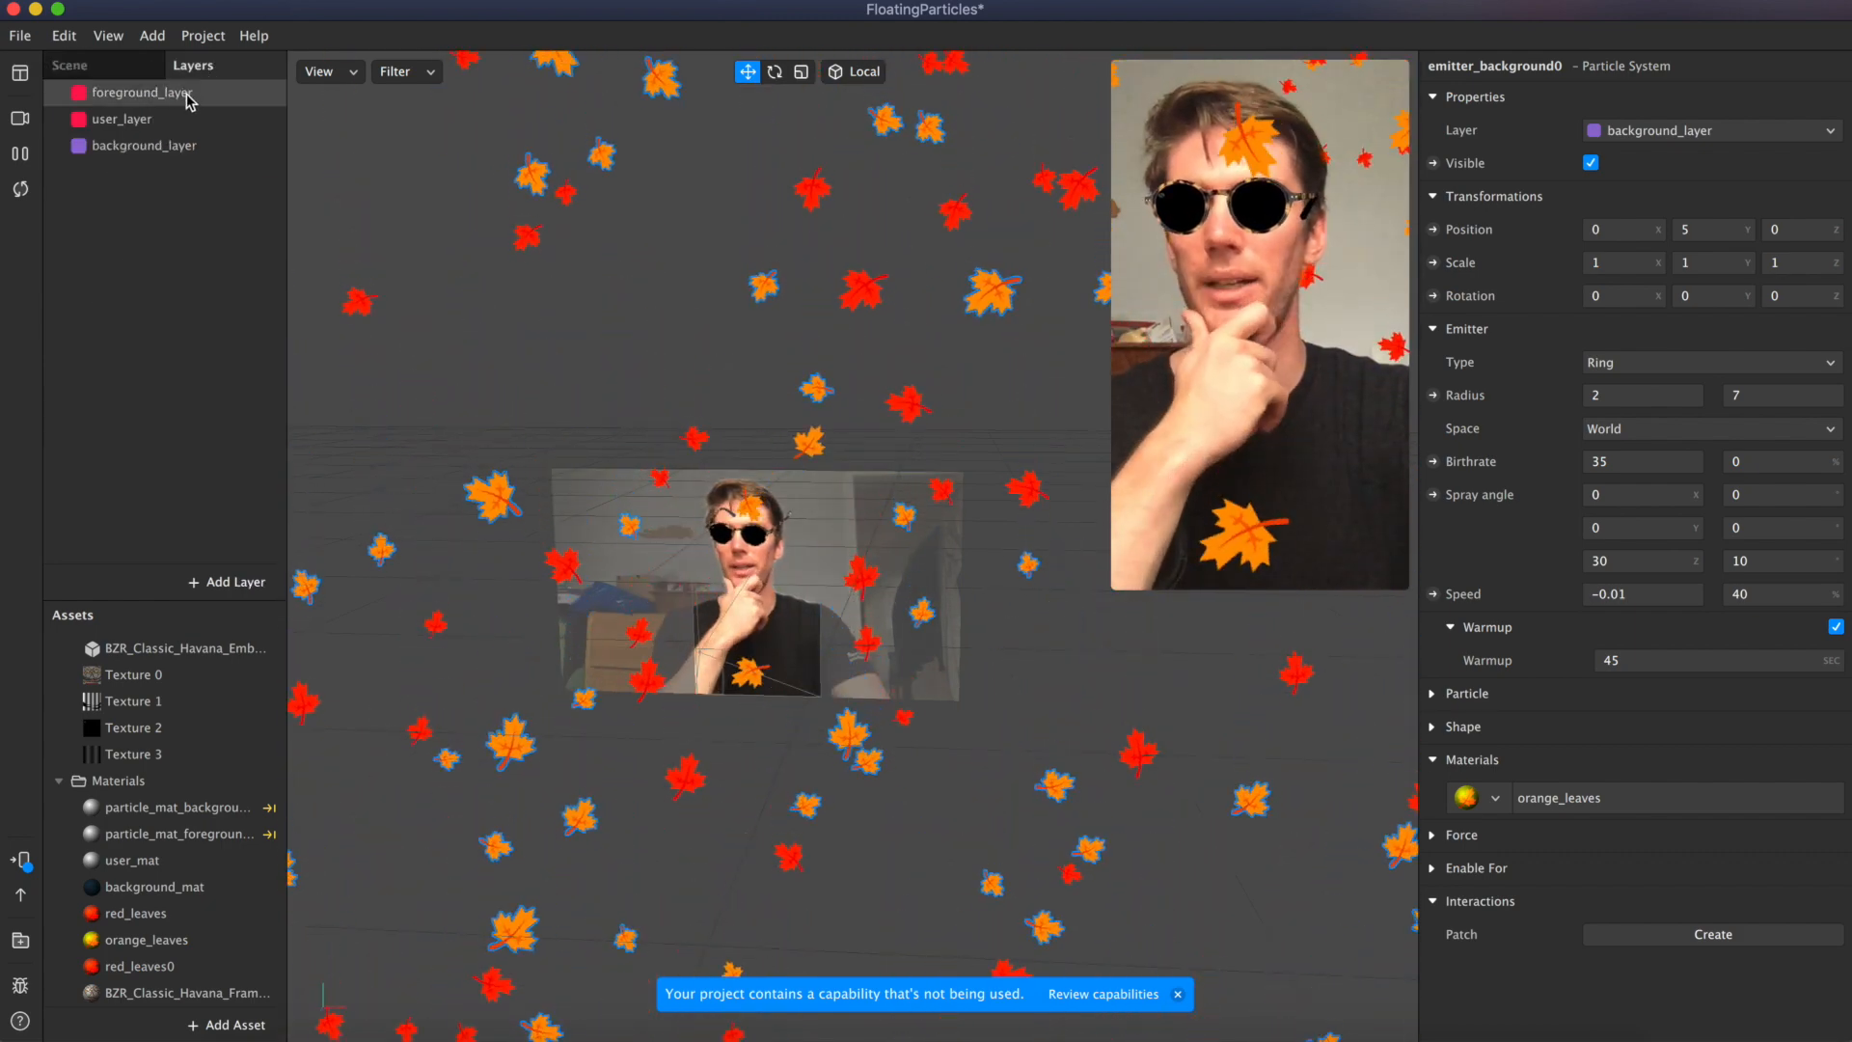
click(188, 97)
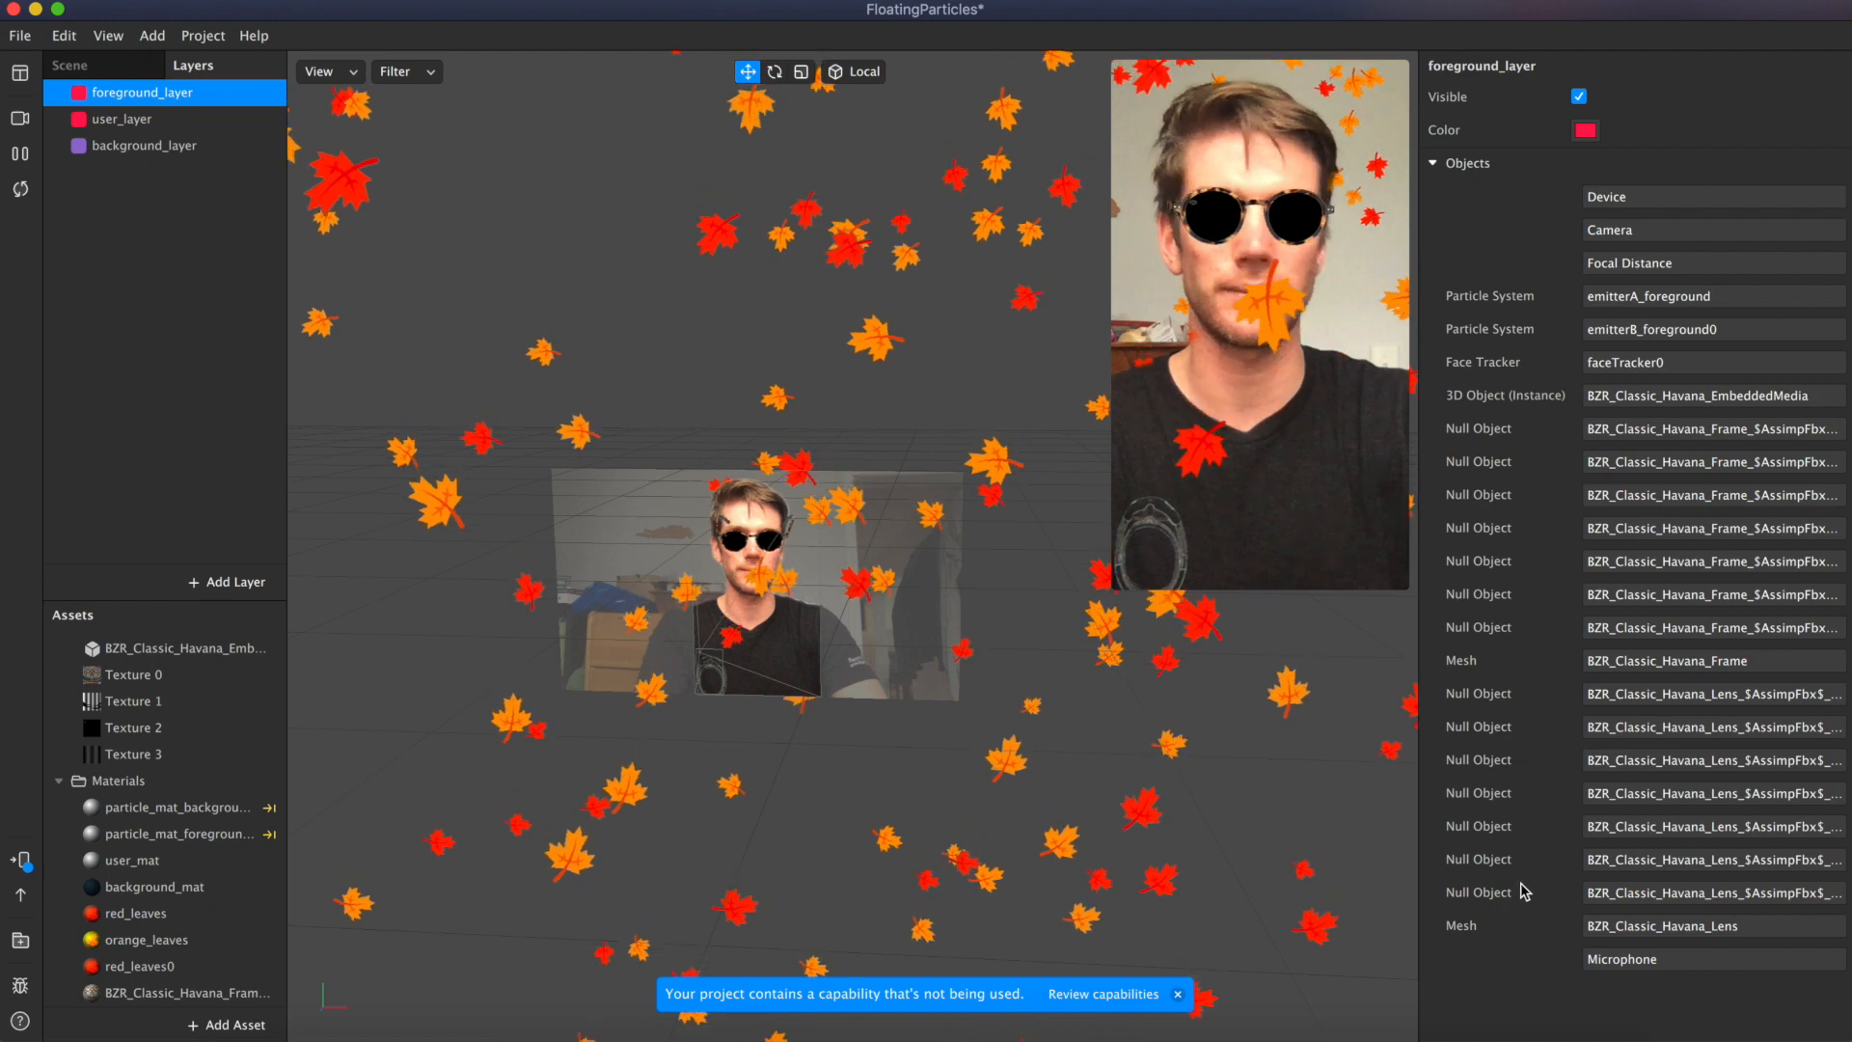
right_click(173, 105)
click(214, 126)
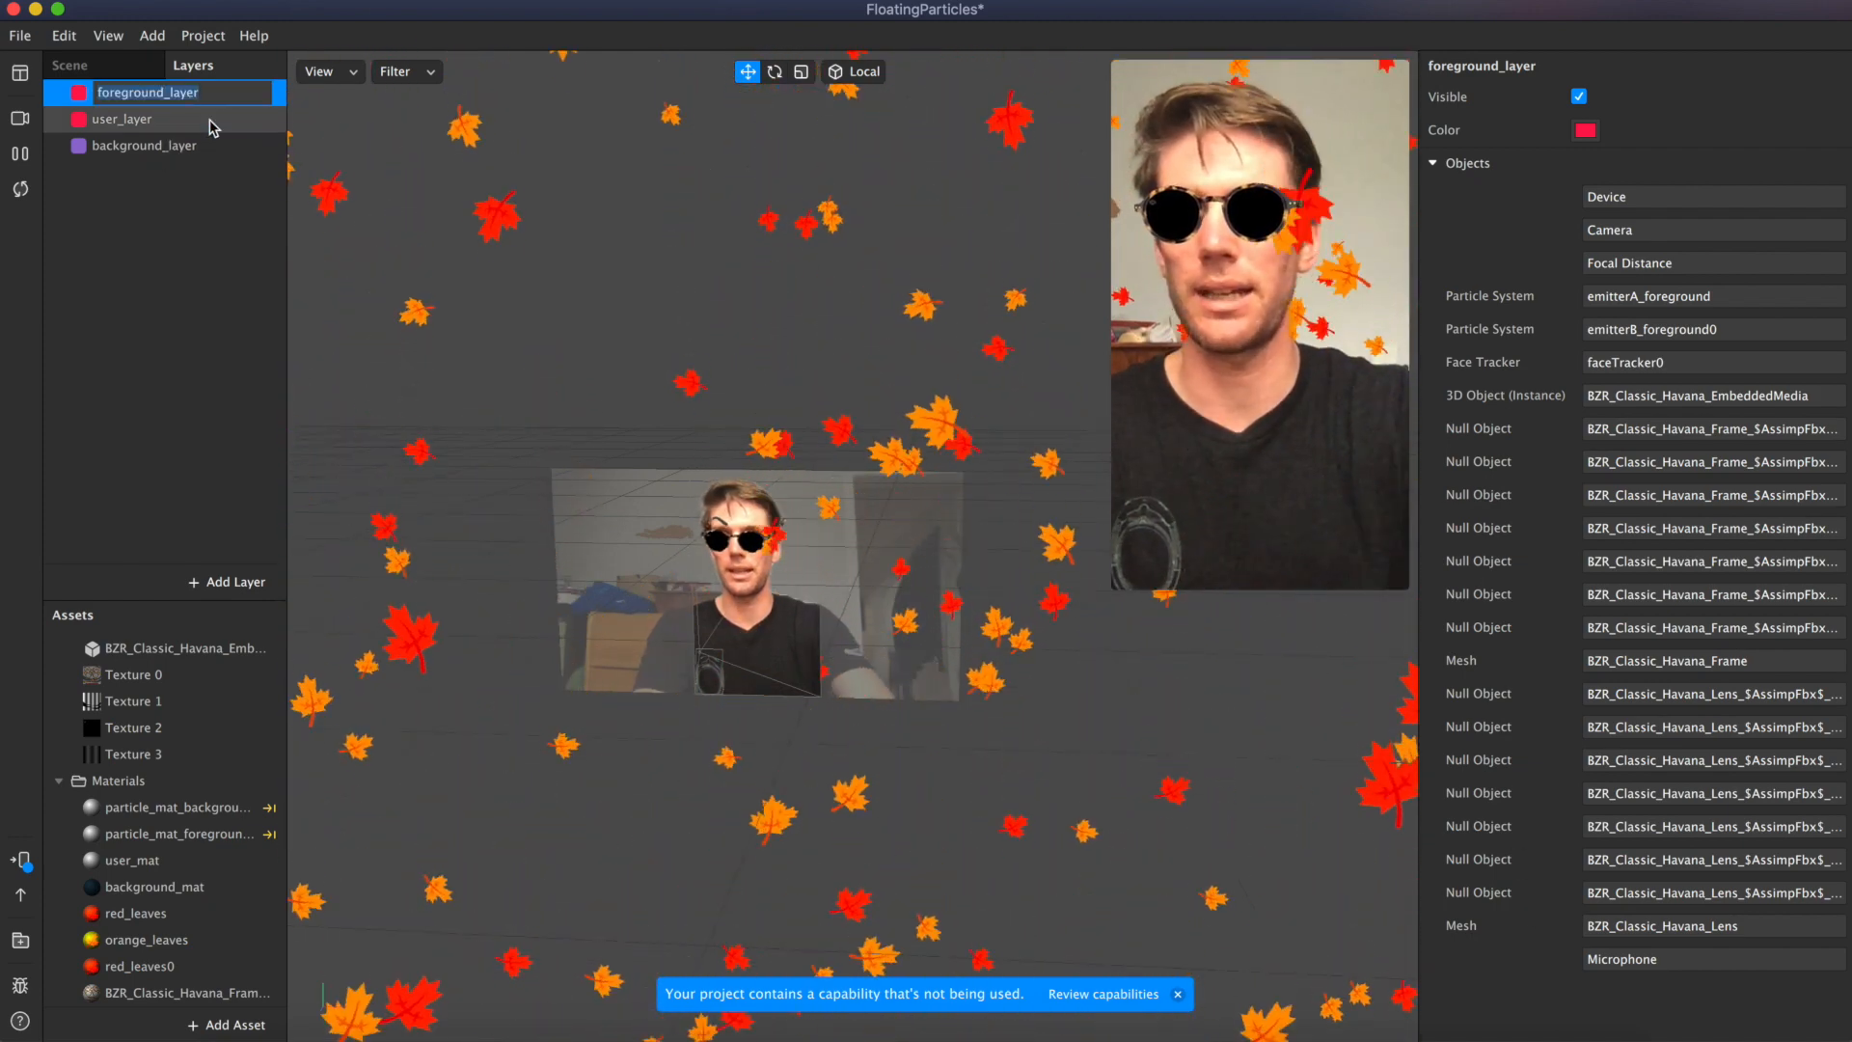
text(Sunglasses)
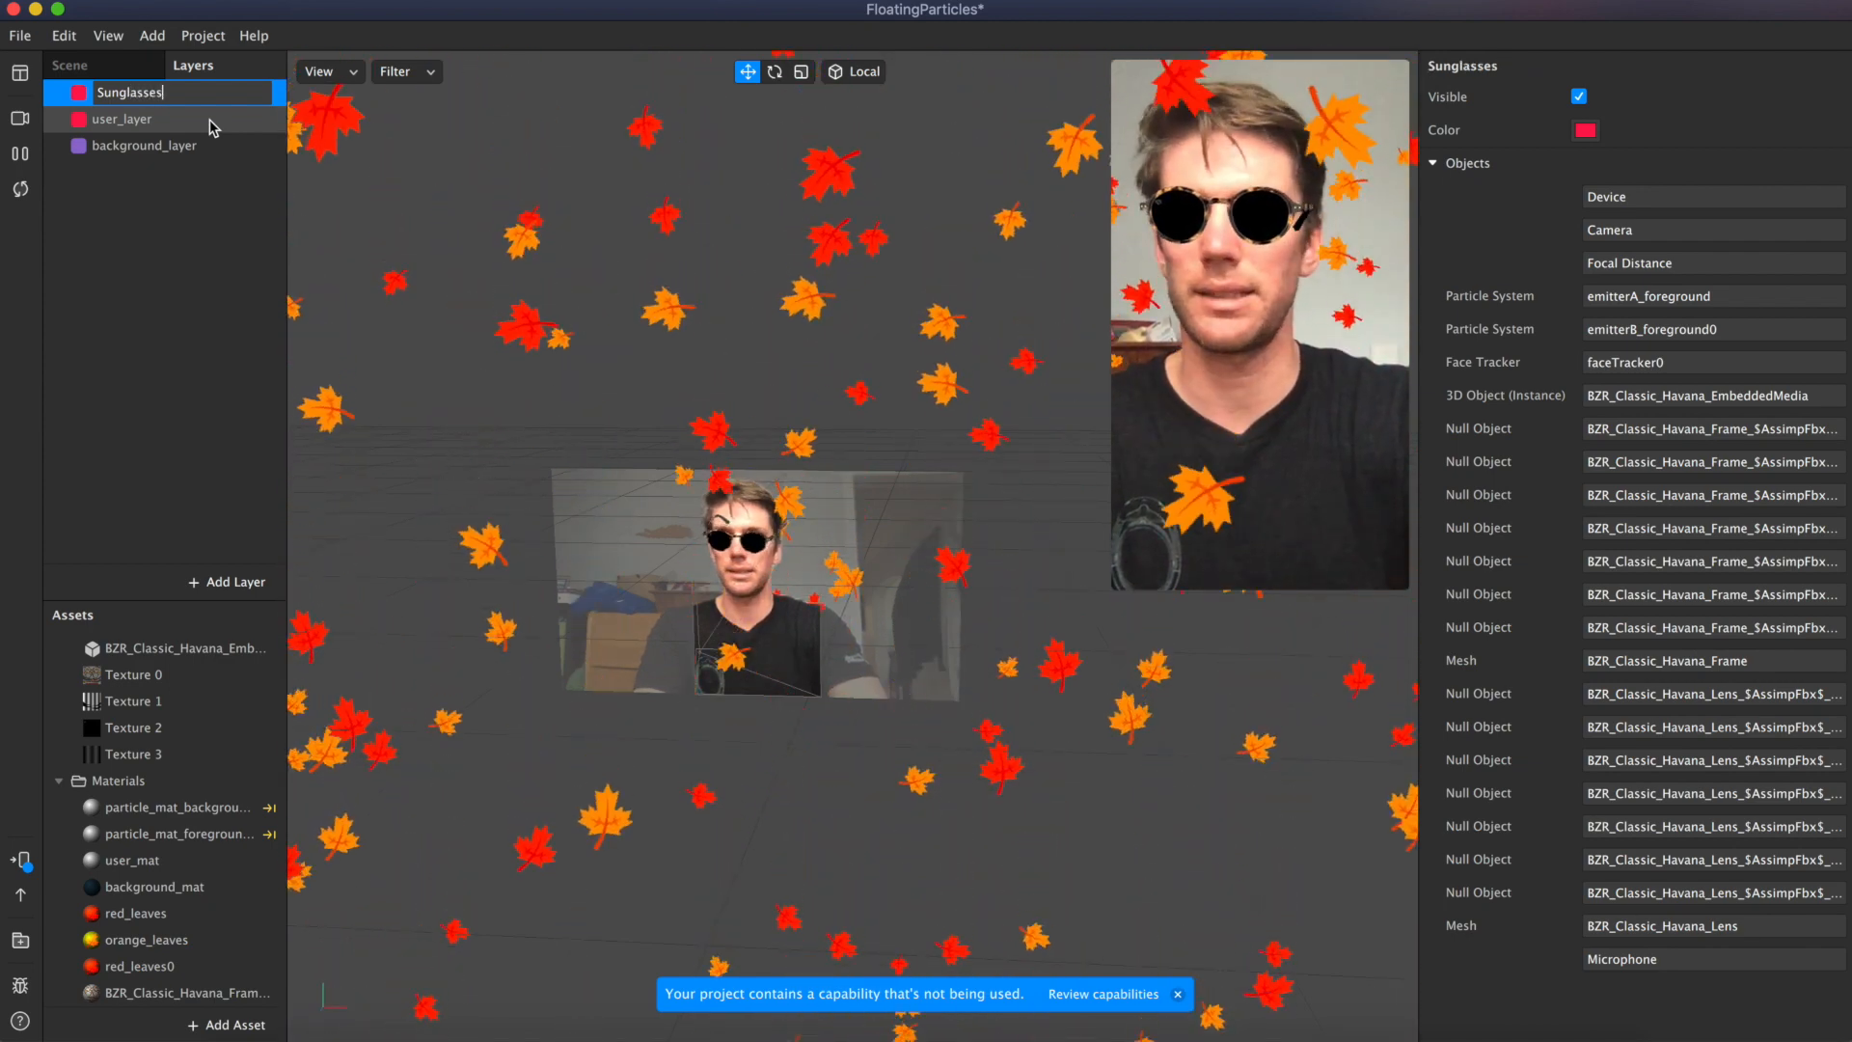
Step: Add a new layer named Foreground_layer and place it above the Sunglasses layer
click(228, 582)
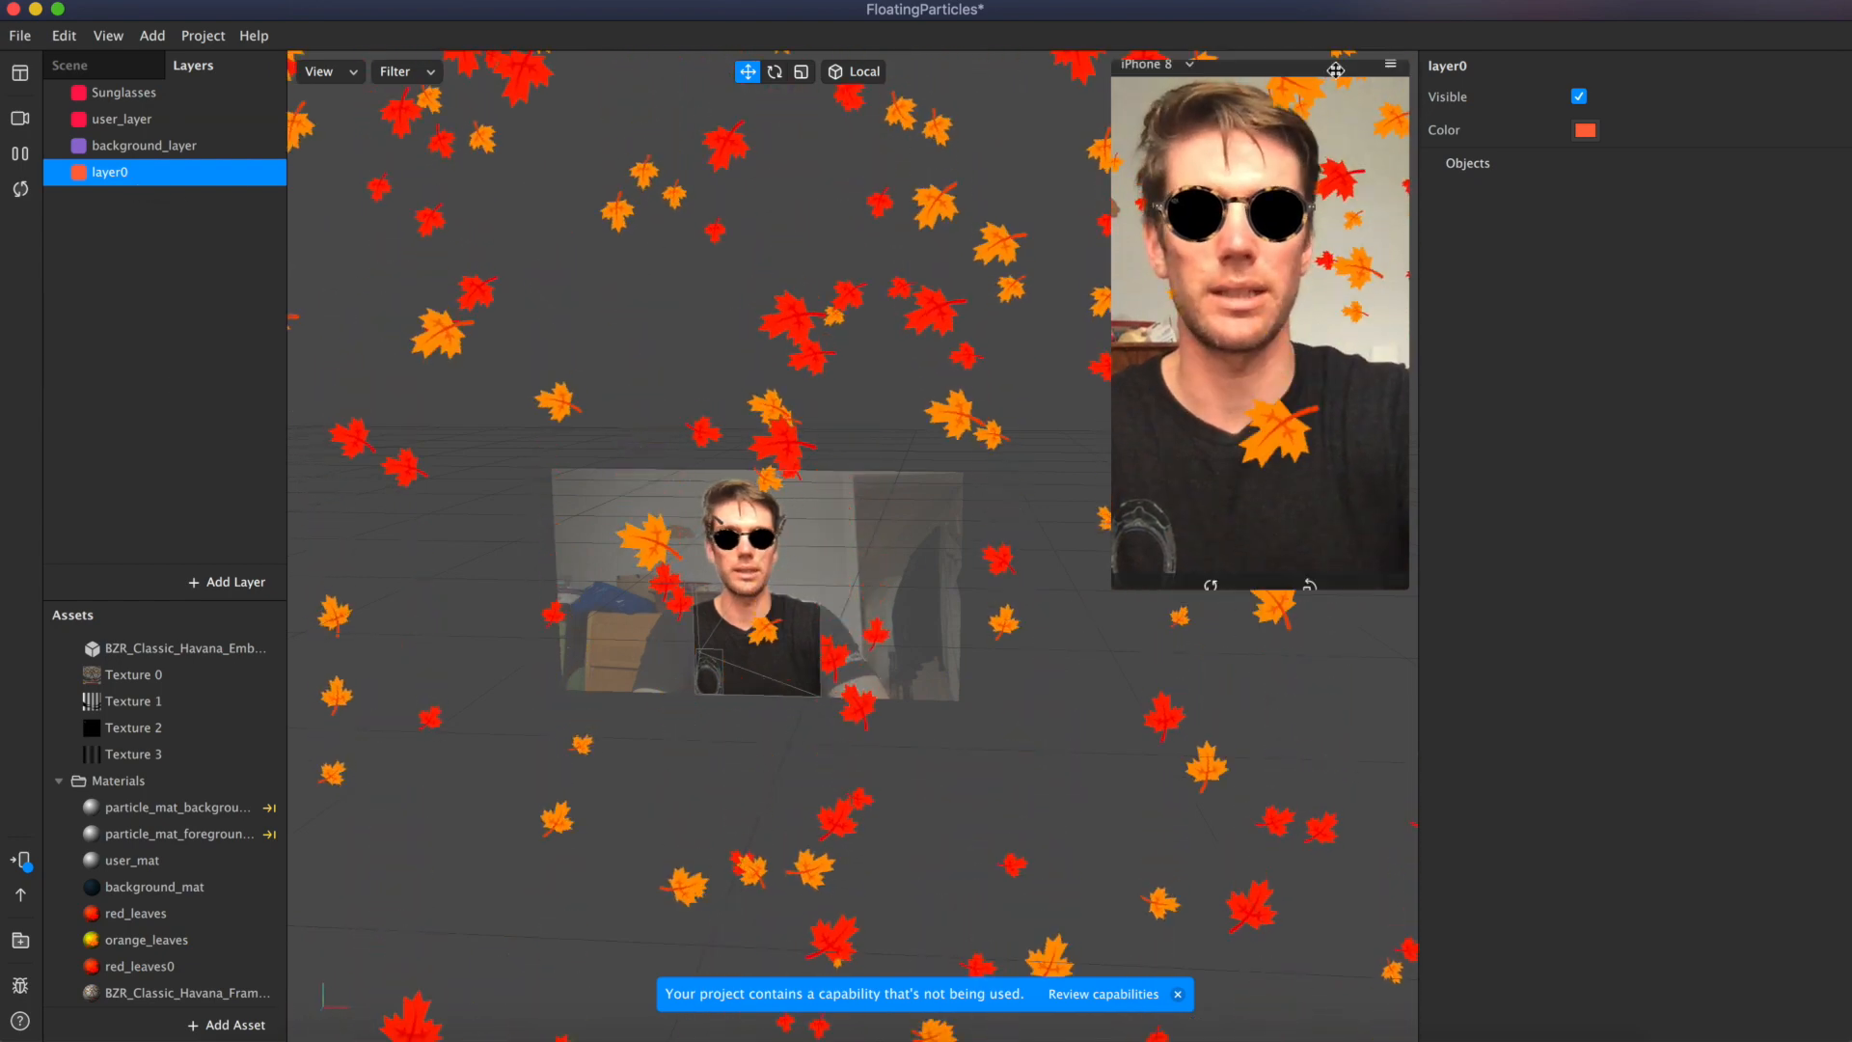
double_click(1457, 65)
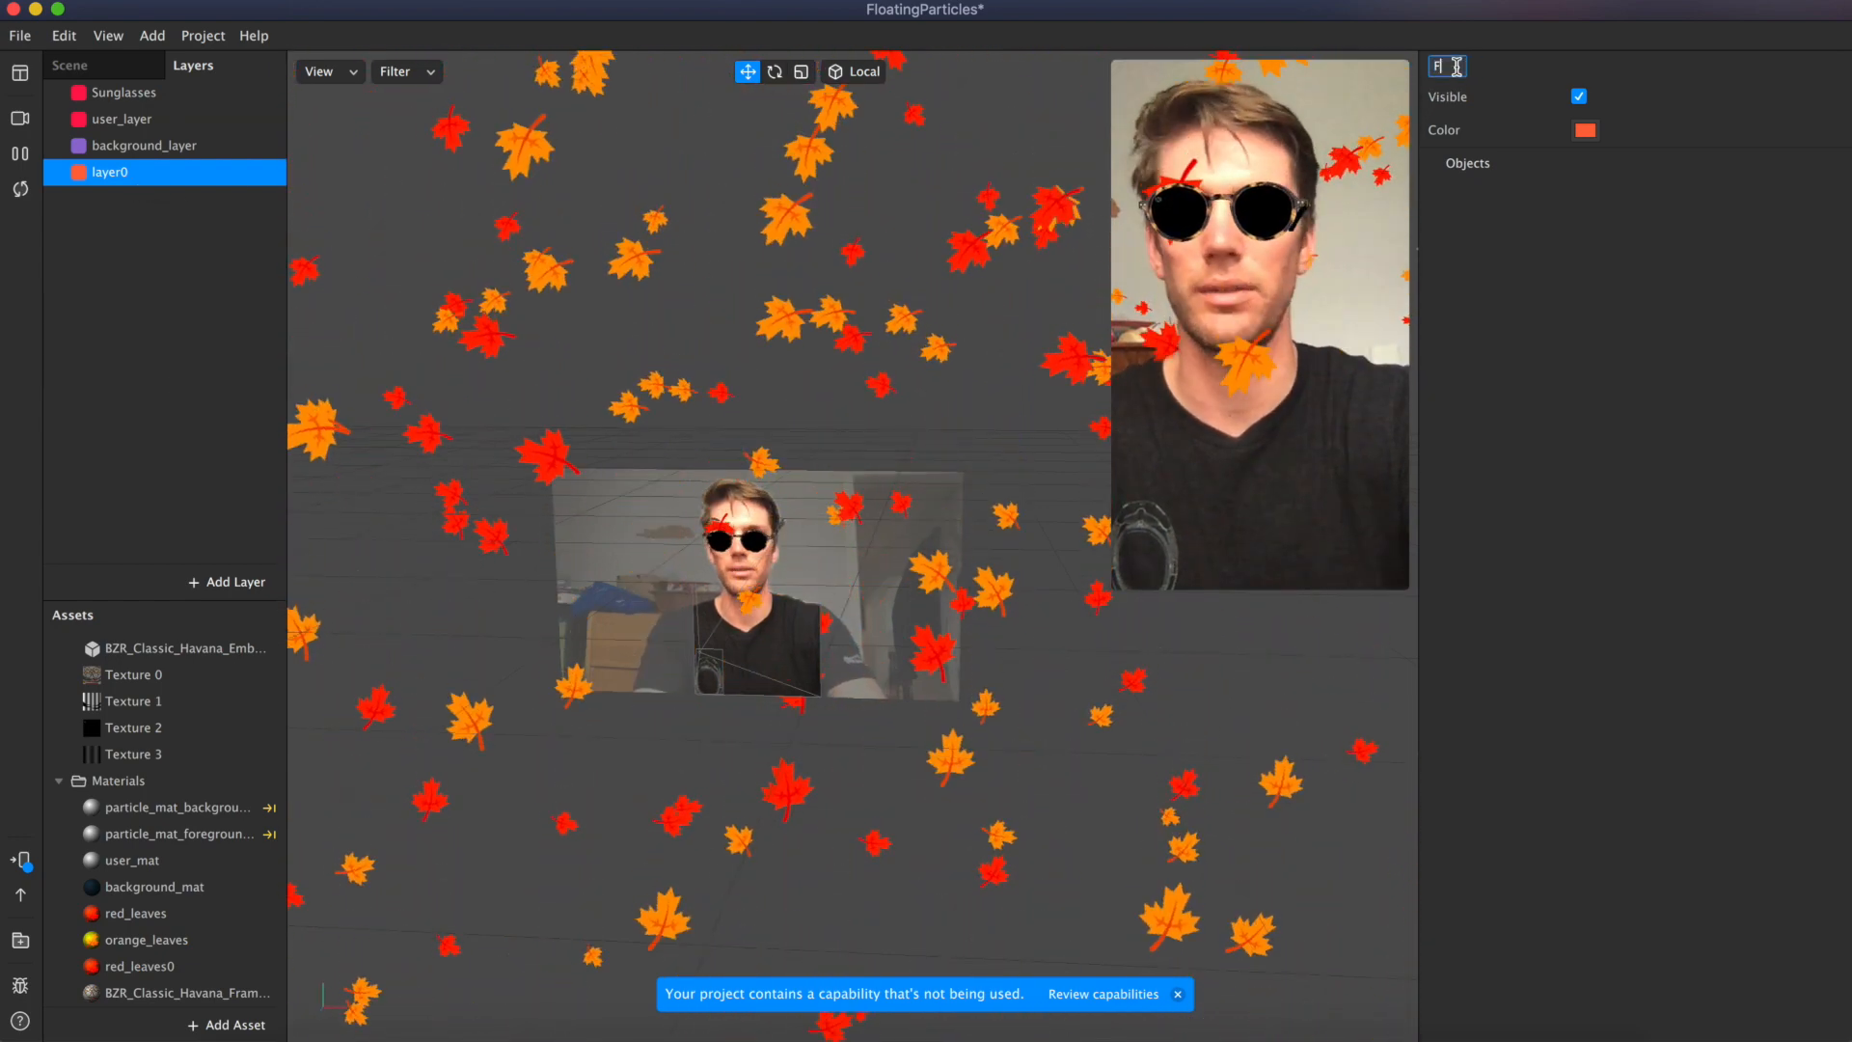
text(Fore)
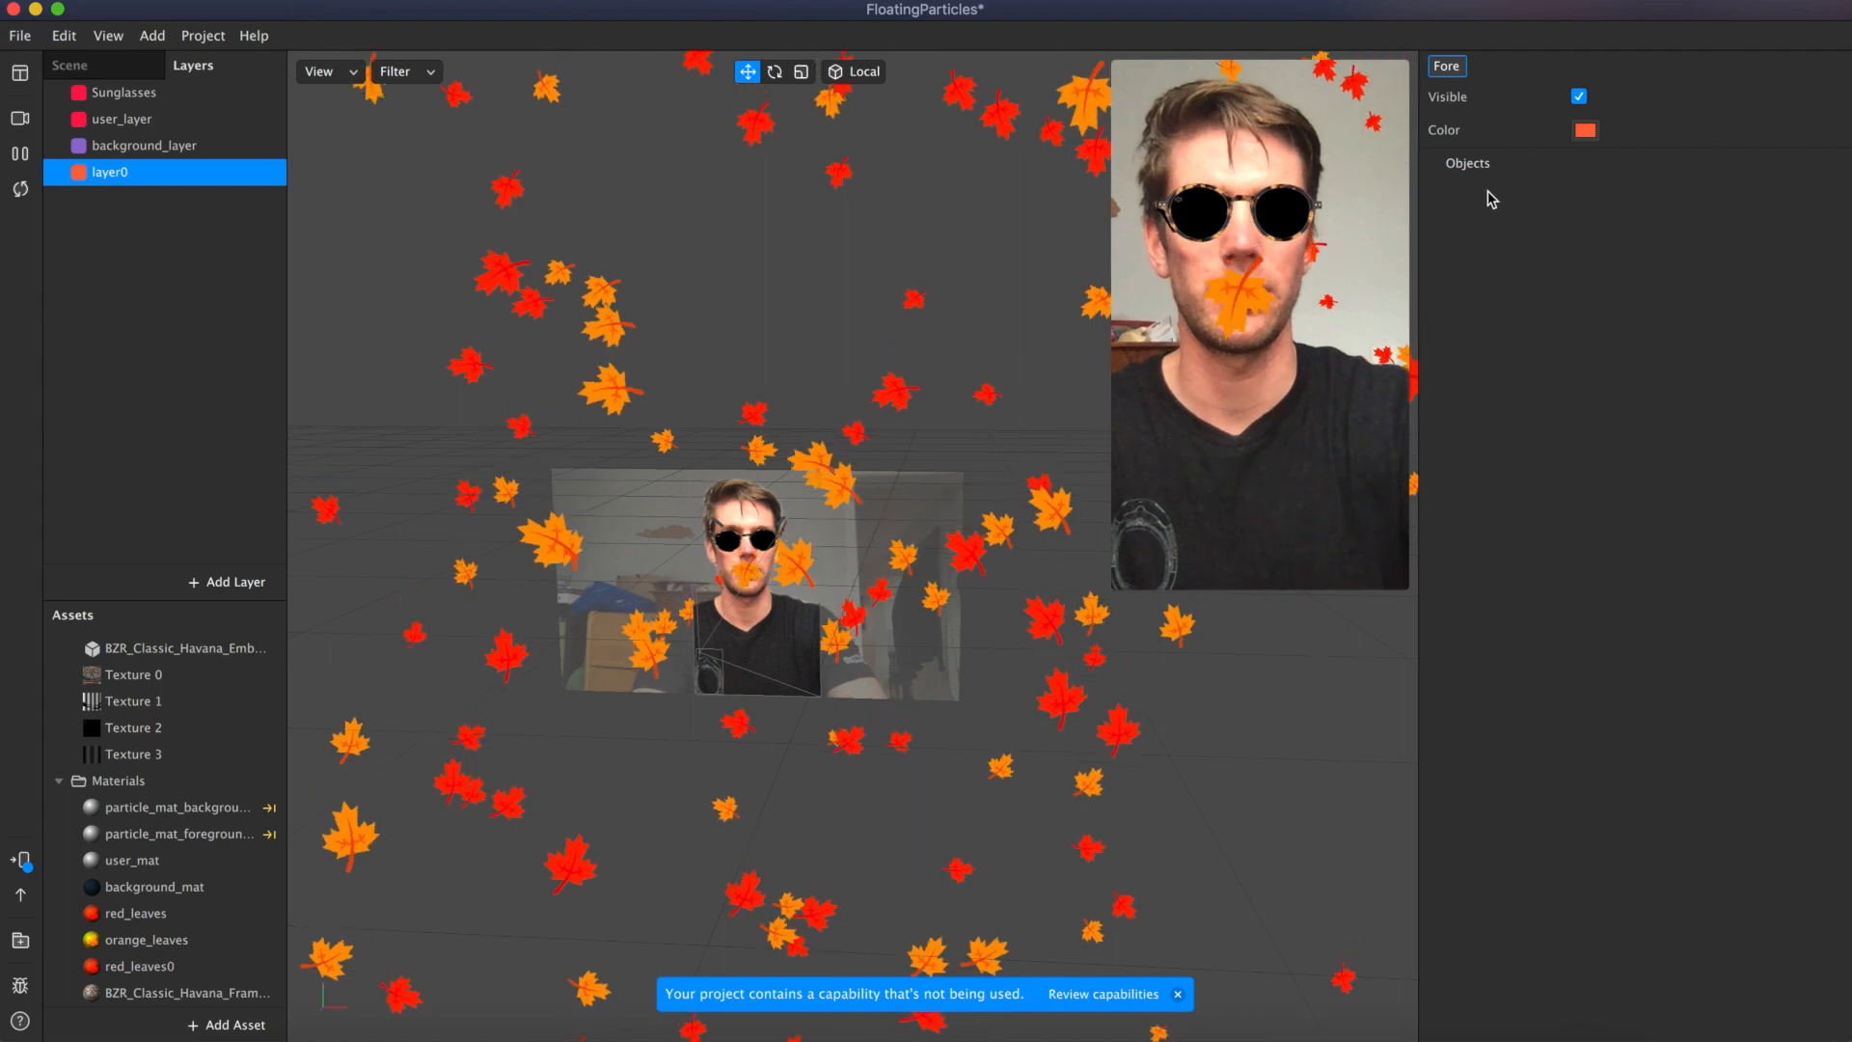
text(ground_layer)
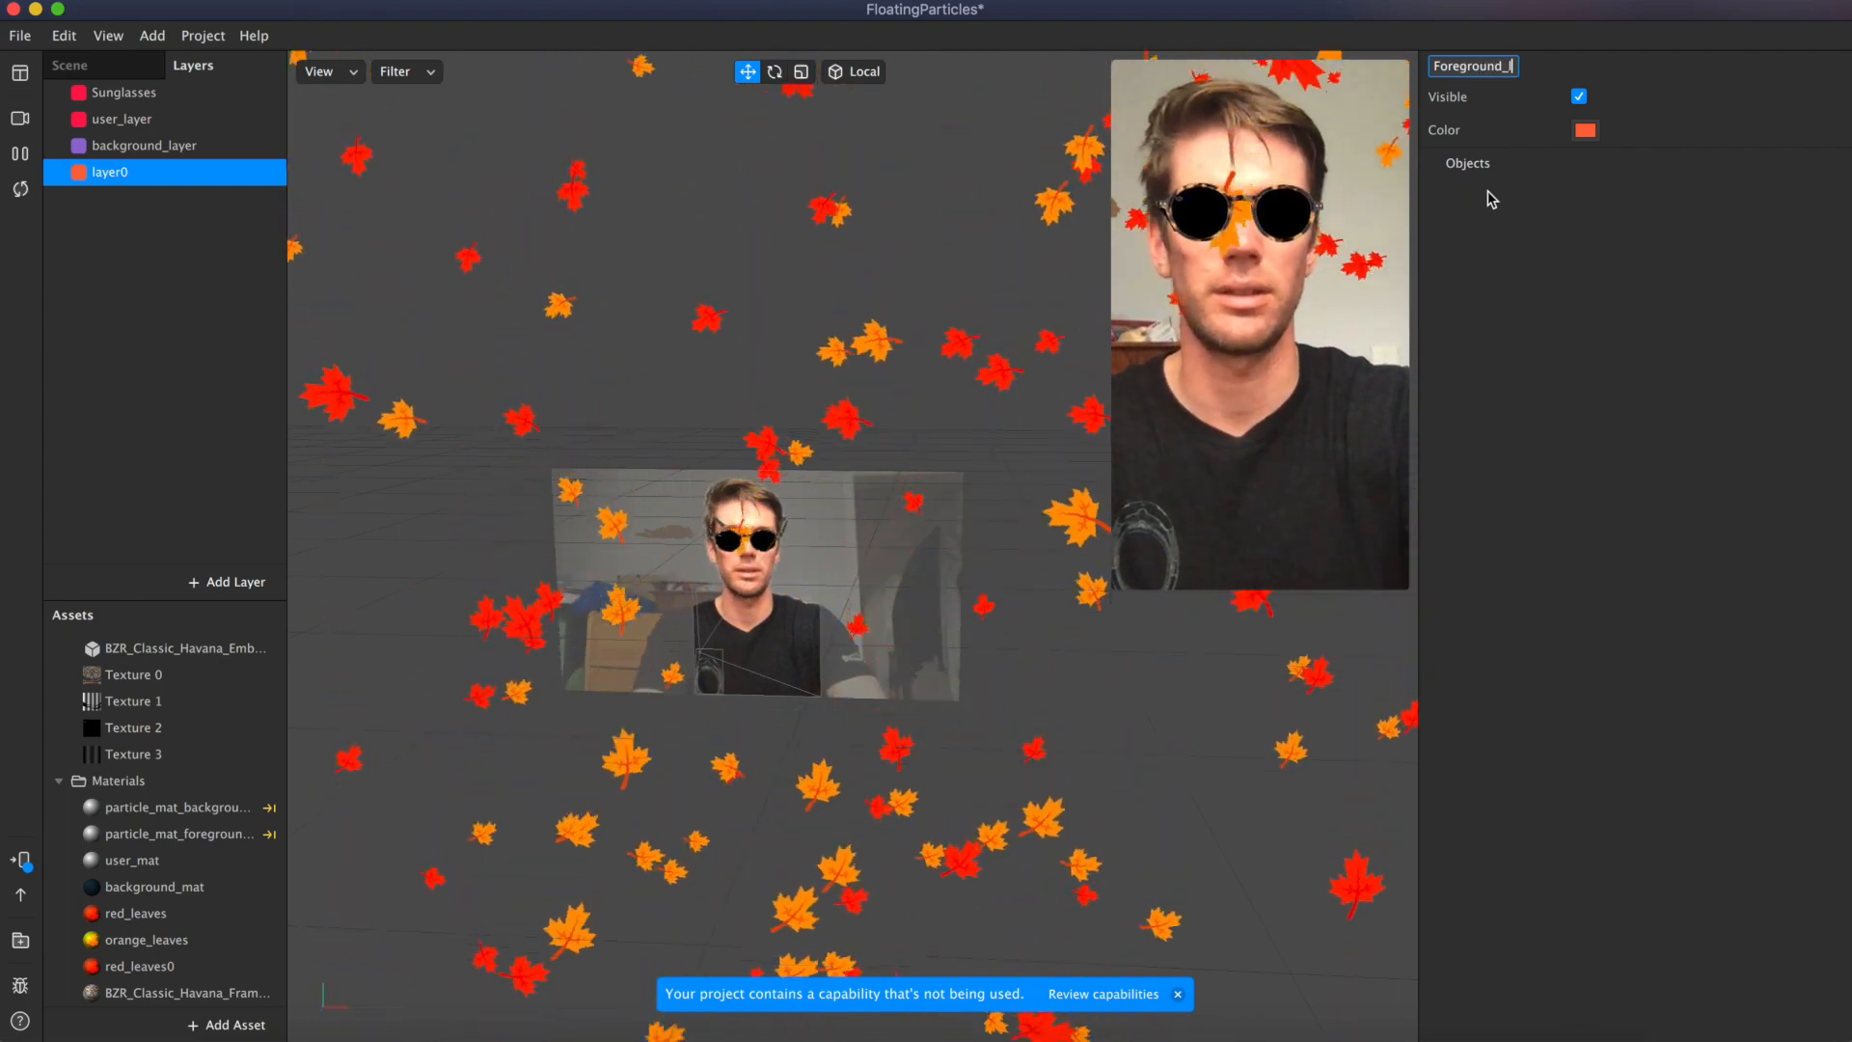
key(Return)
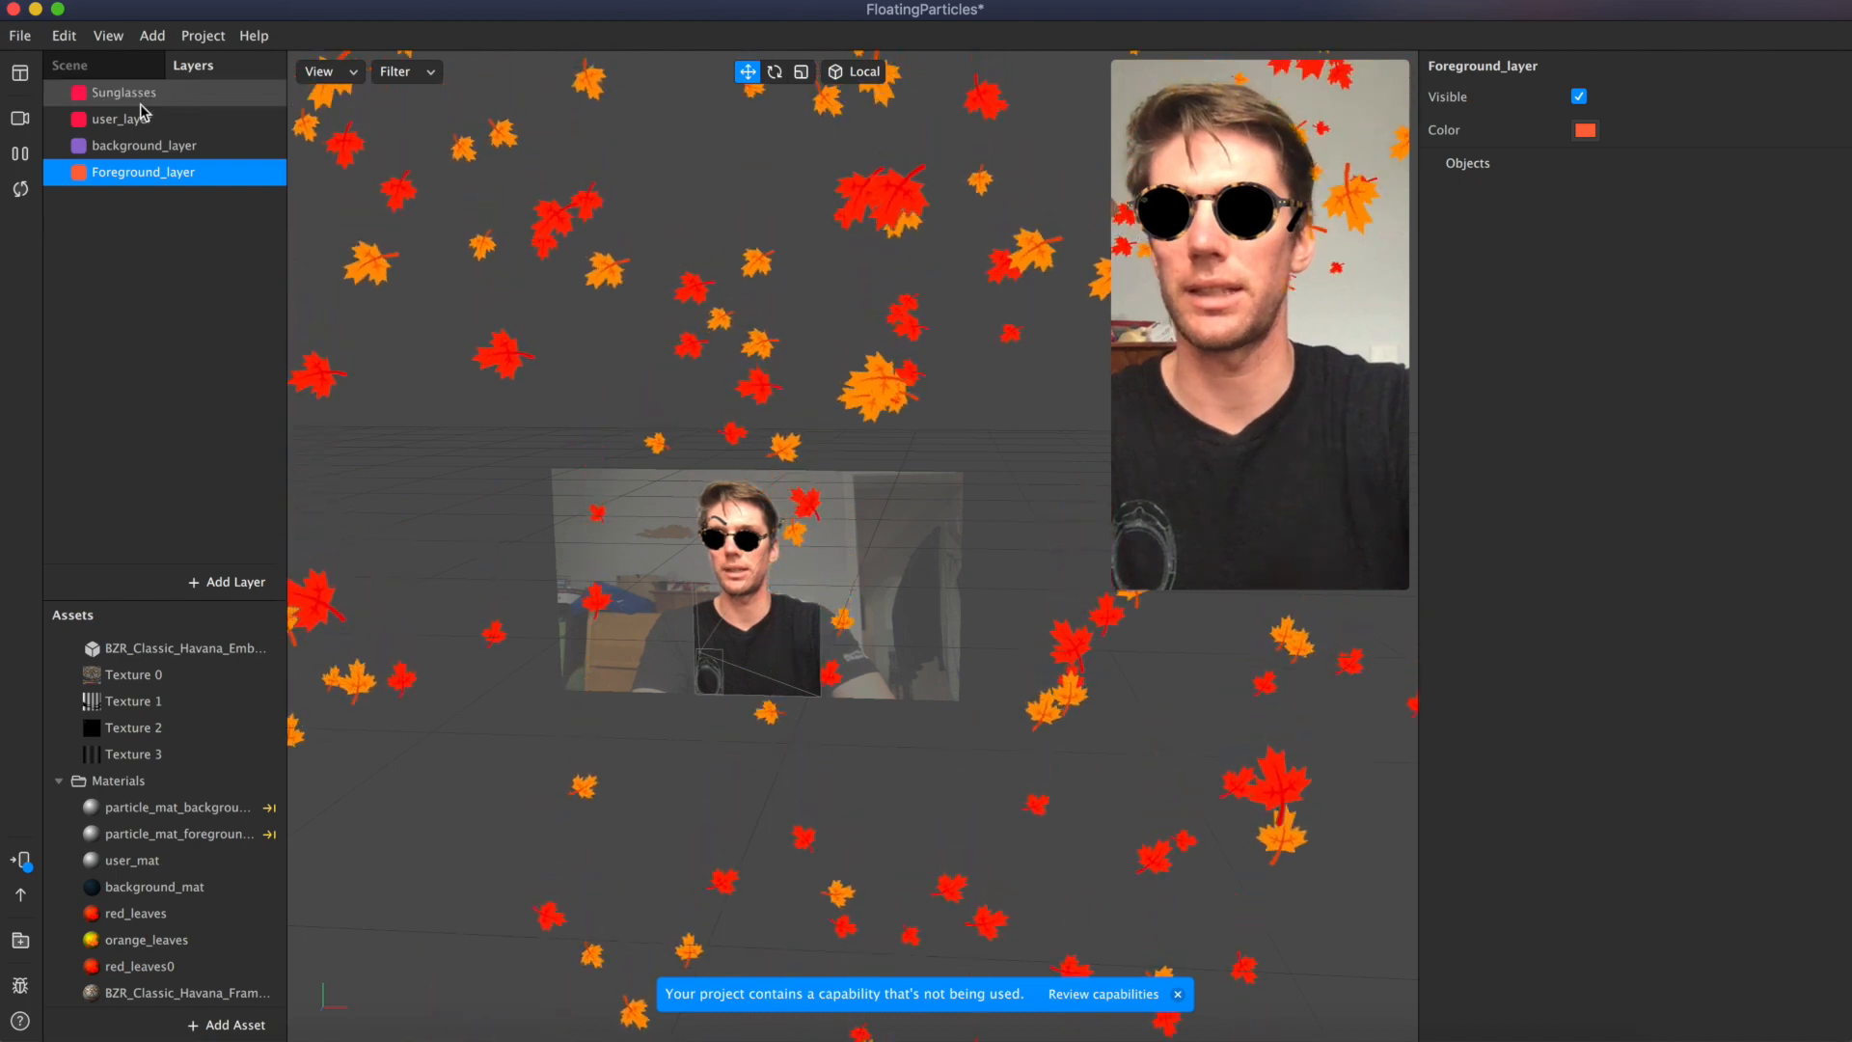
mouse_move(123, 108)
mouse_down()
mouse_move(86, 132)
mouse_move(93, 87)
mouse_up()
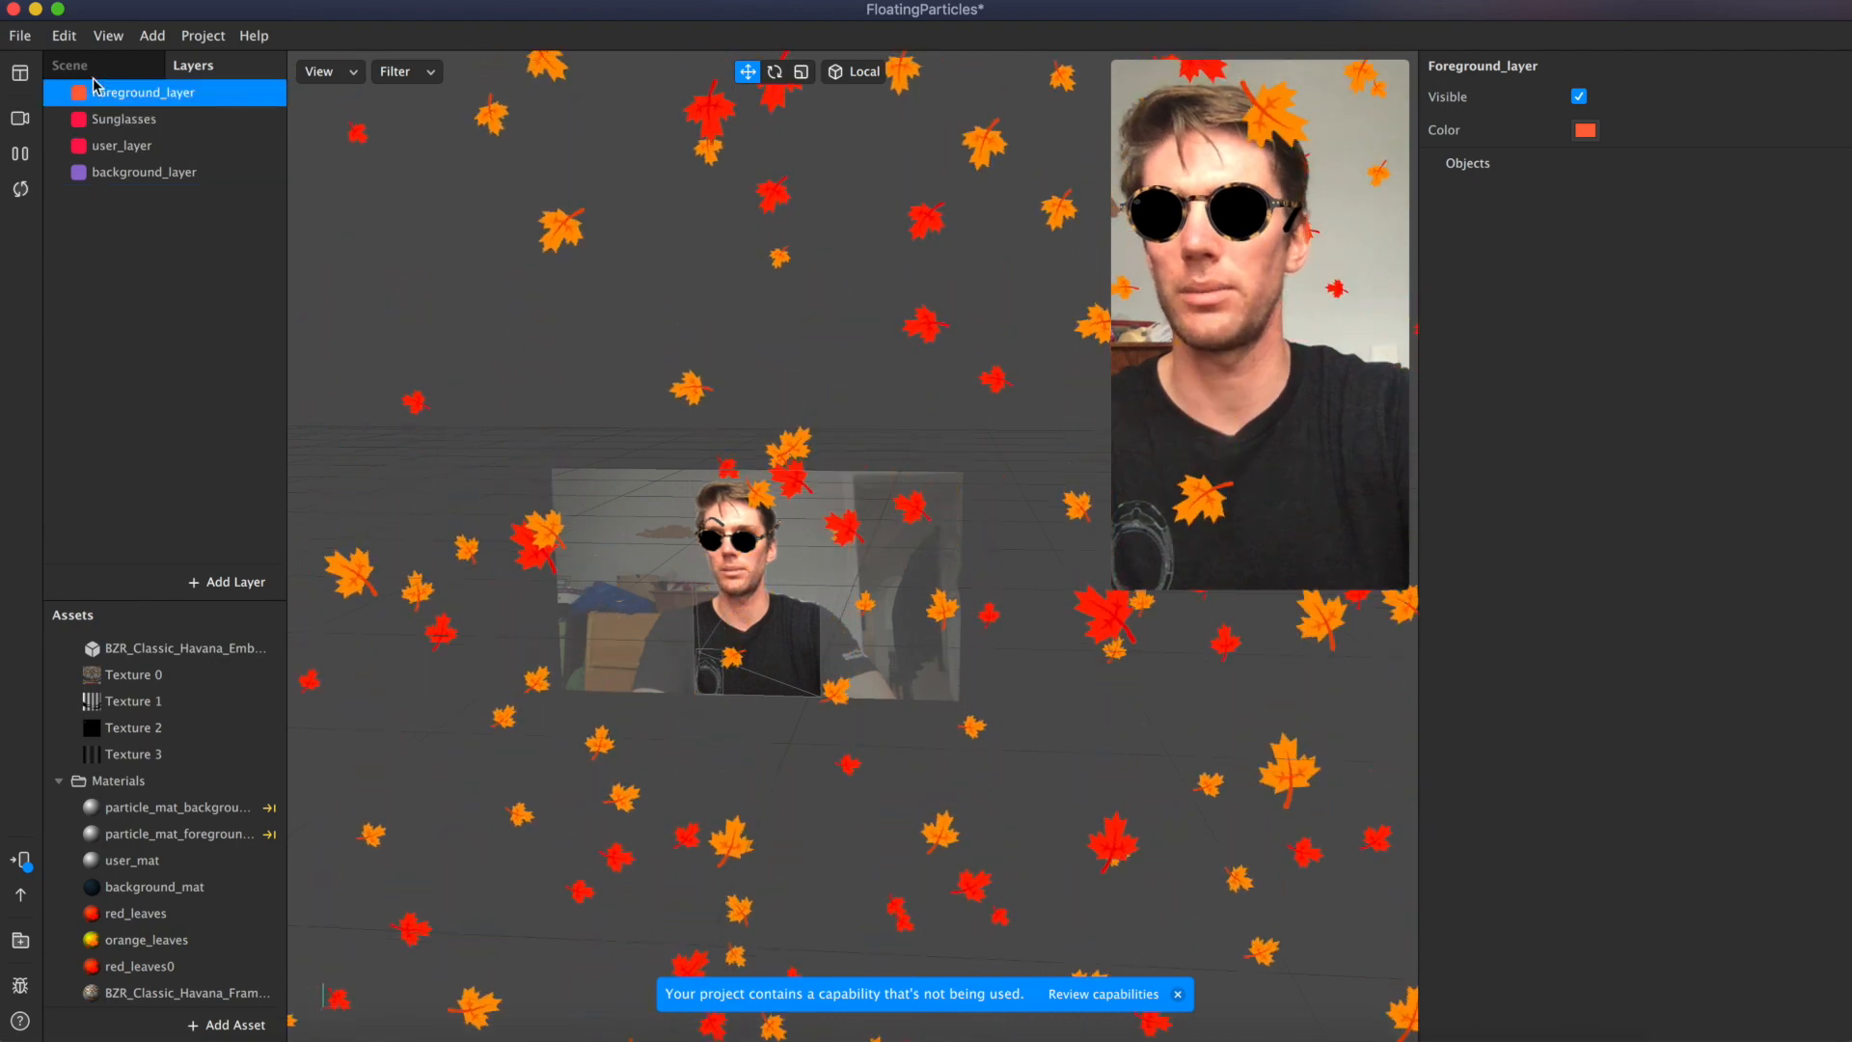
Step: Assign the emitterB_foreground0 and emitterA_foreground particle systems to Foreground_layer
click(69, 65)
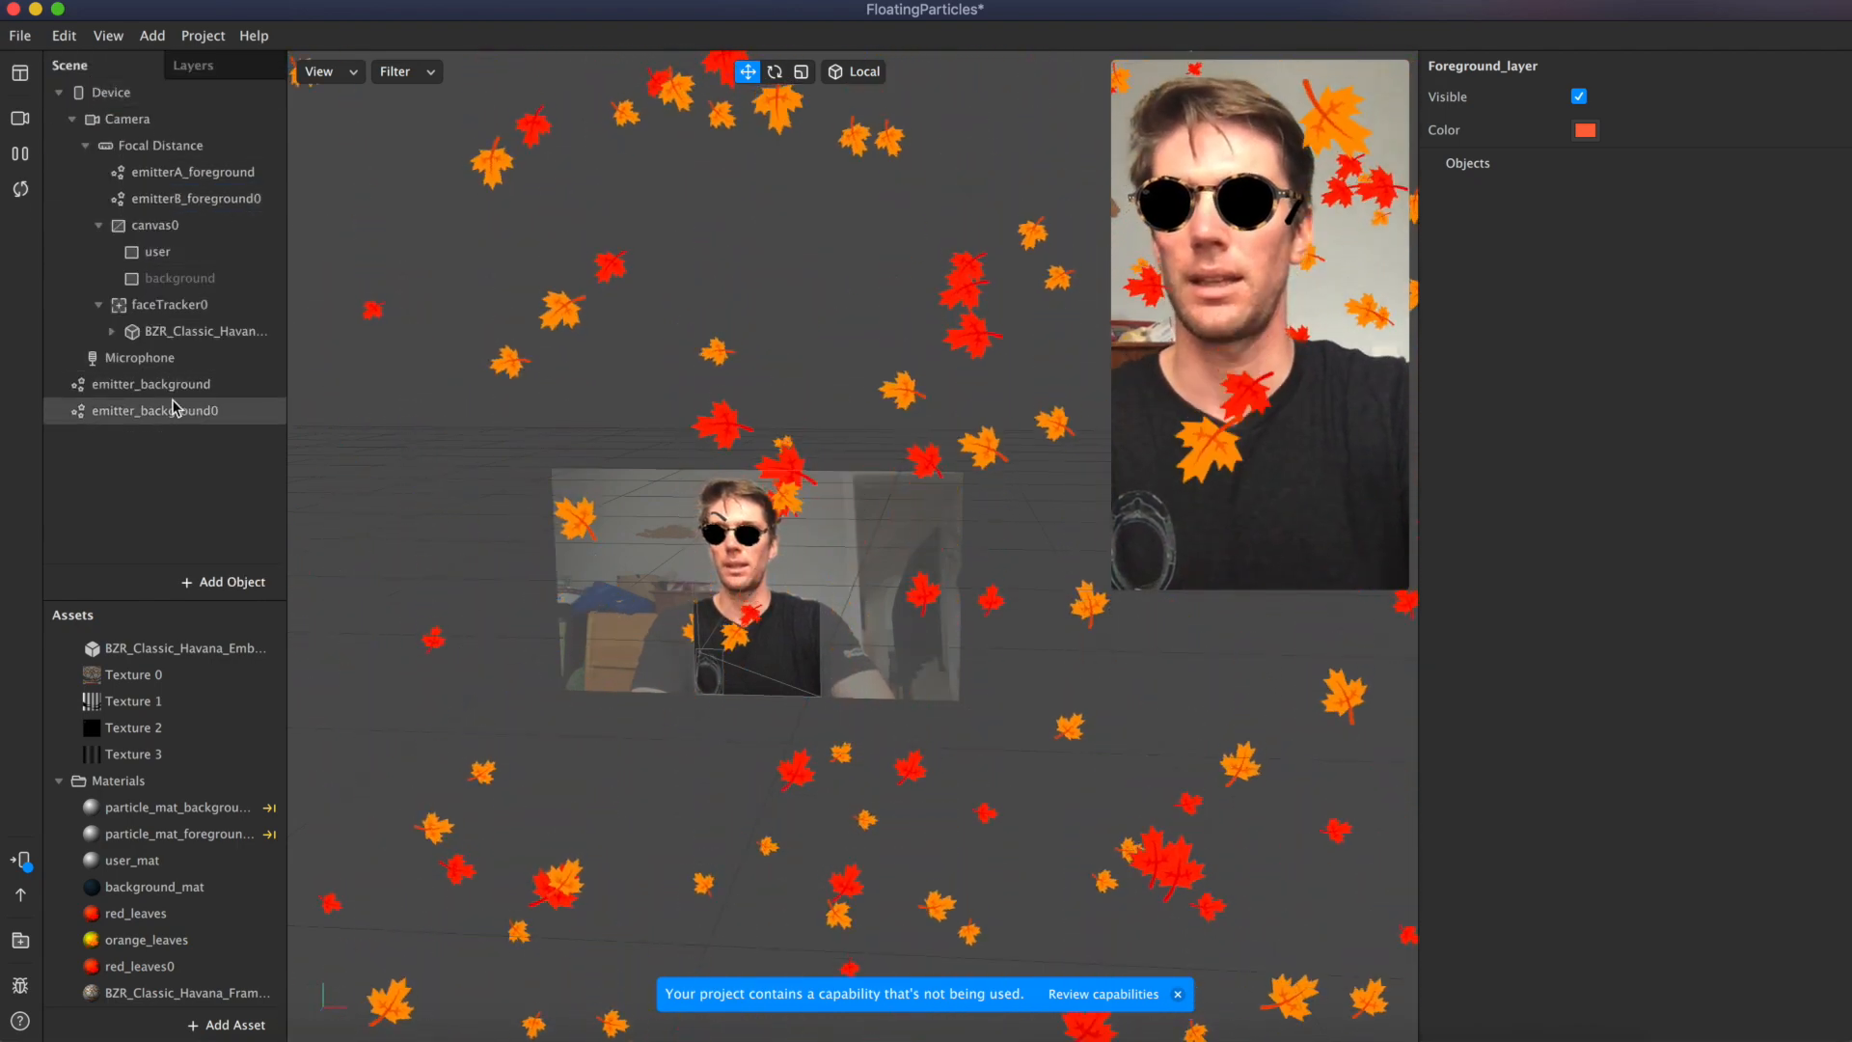
click(213, 201)
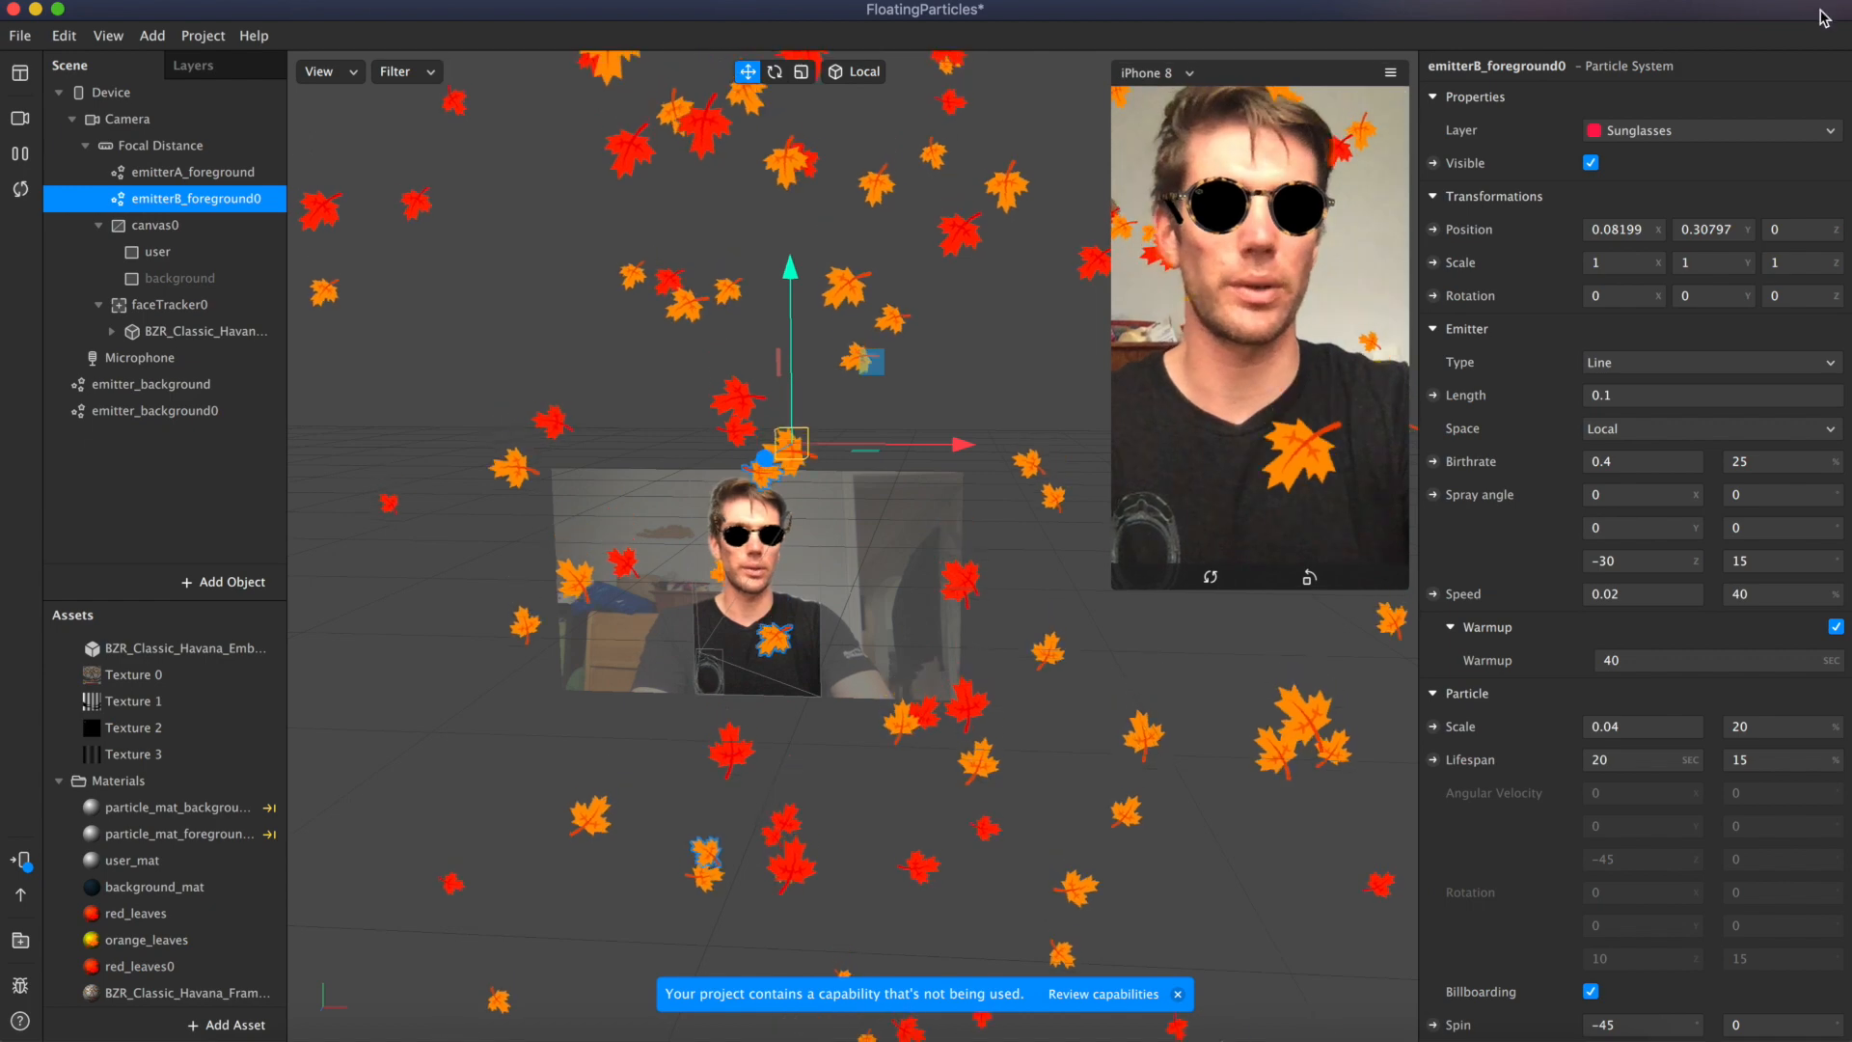
click(1676, 127)
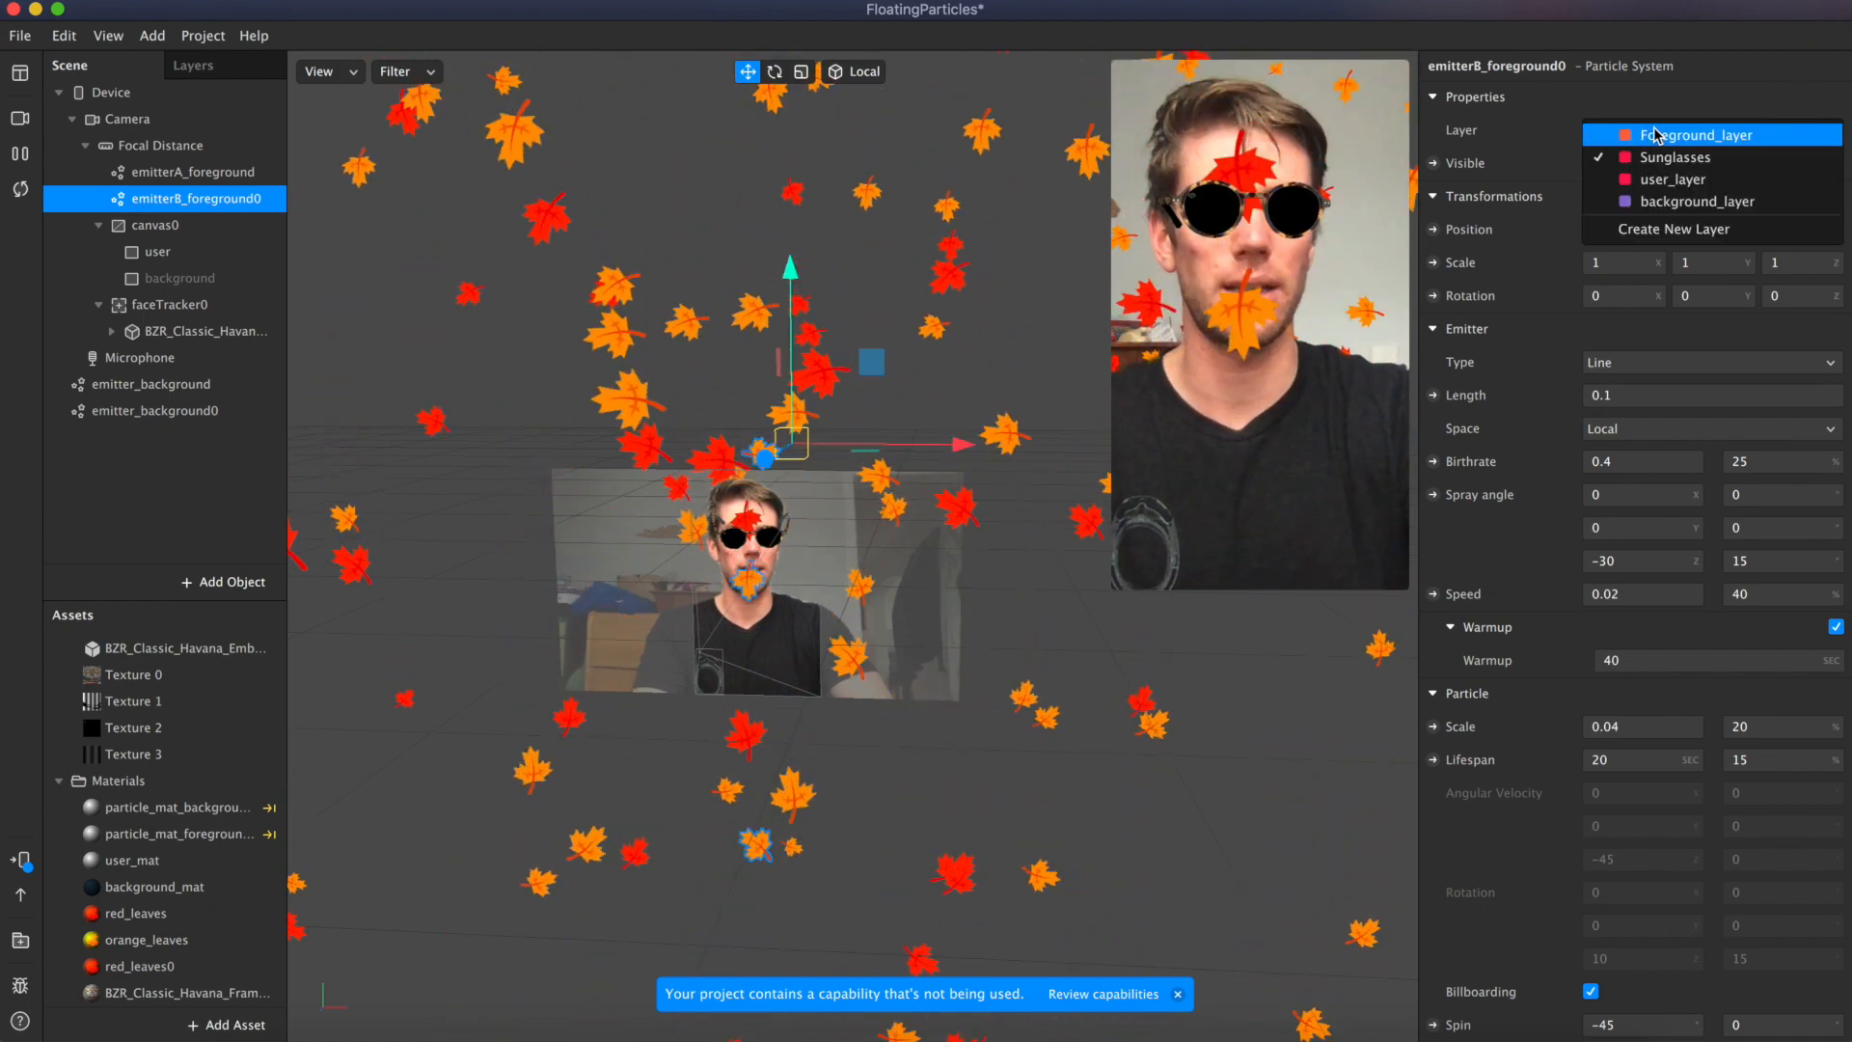
click(1655, 134)
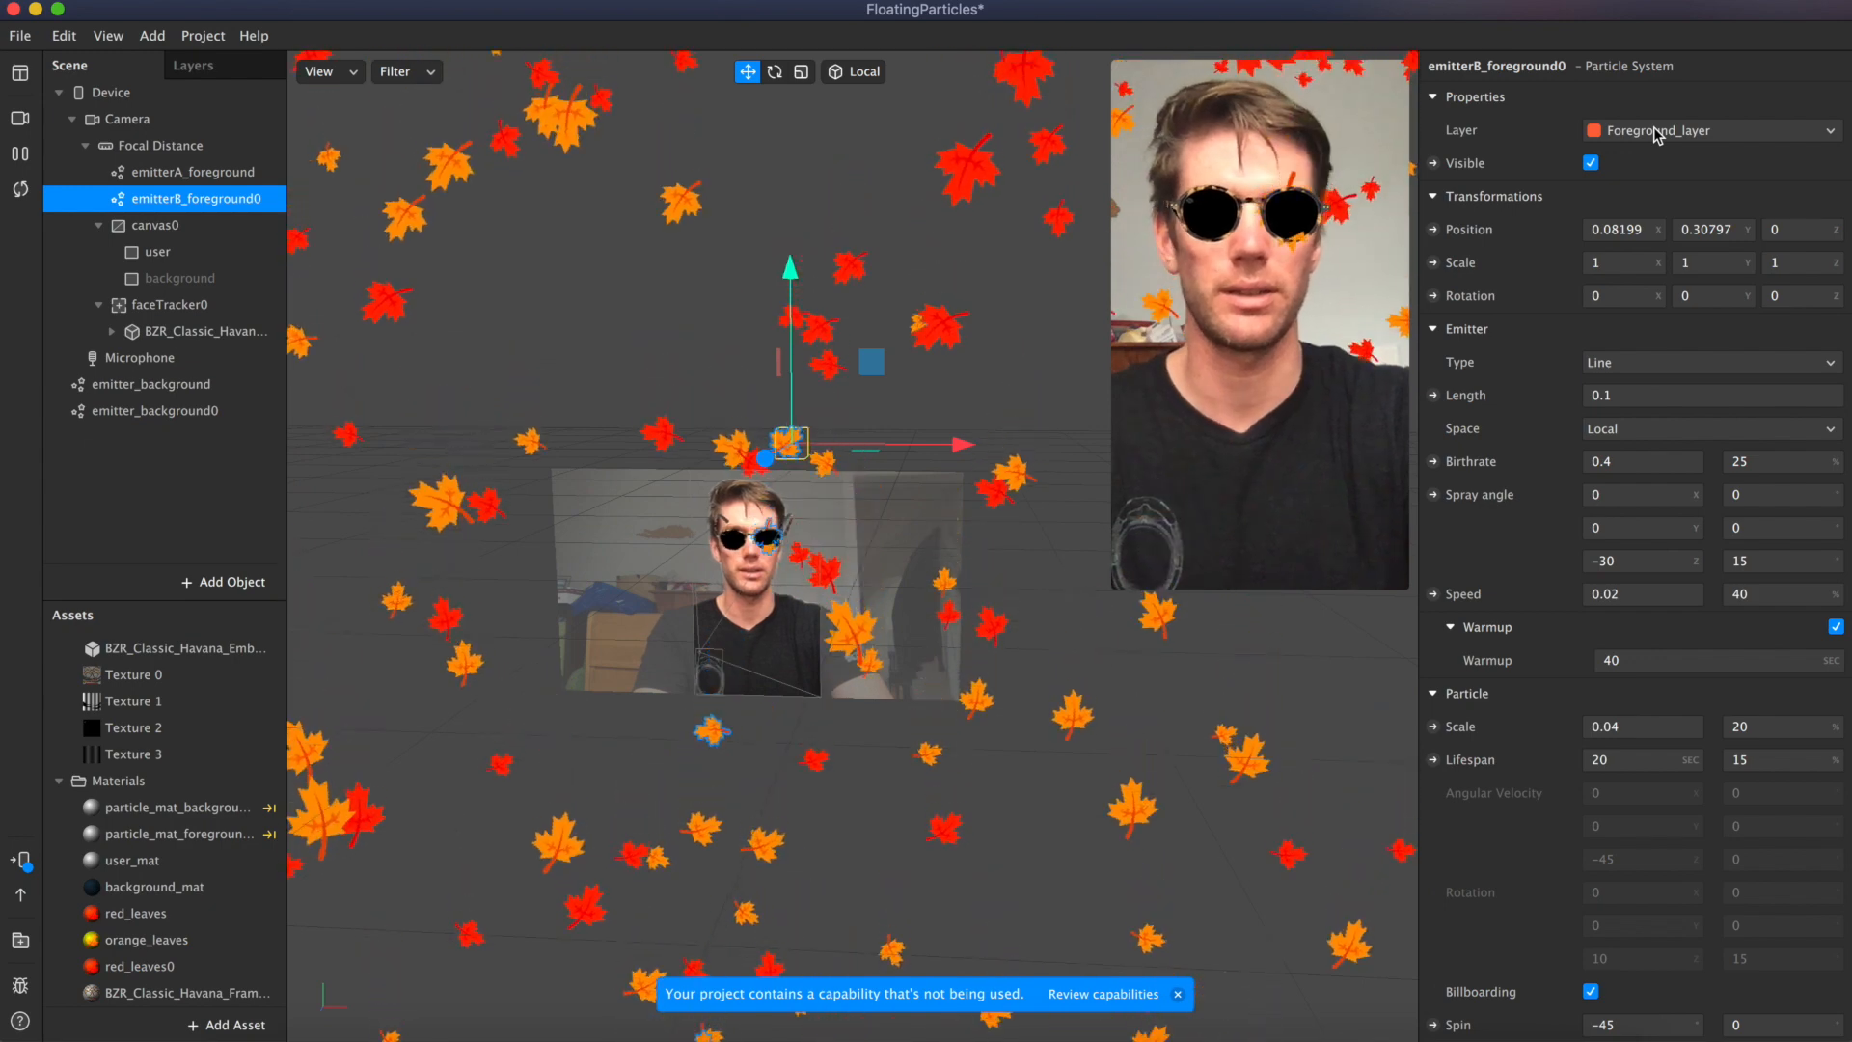
click(246, 169)
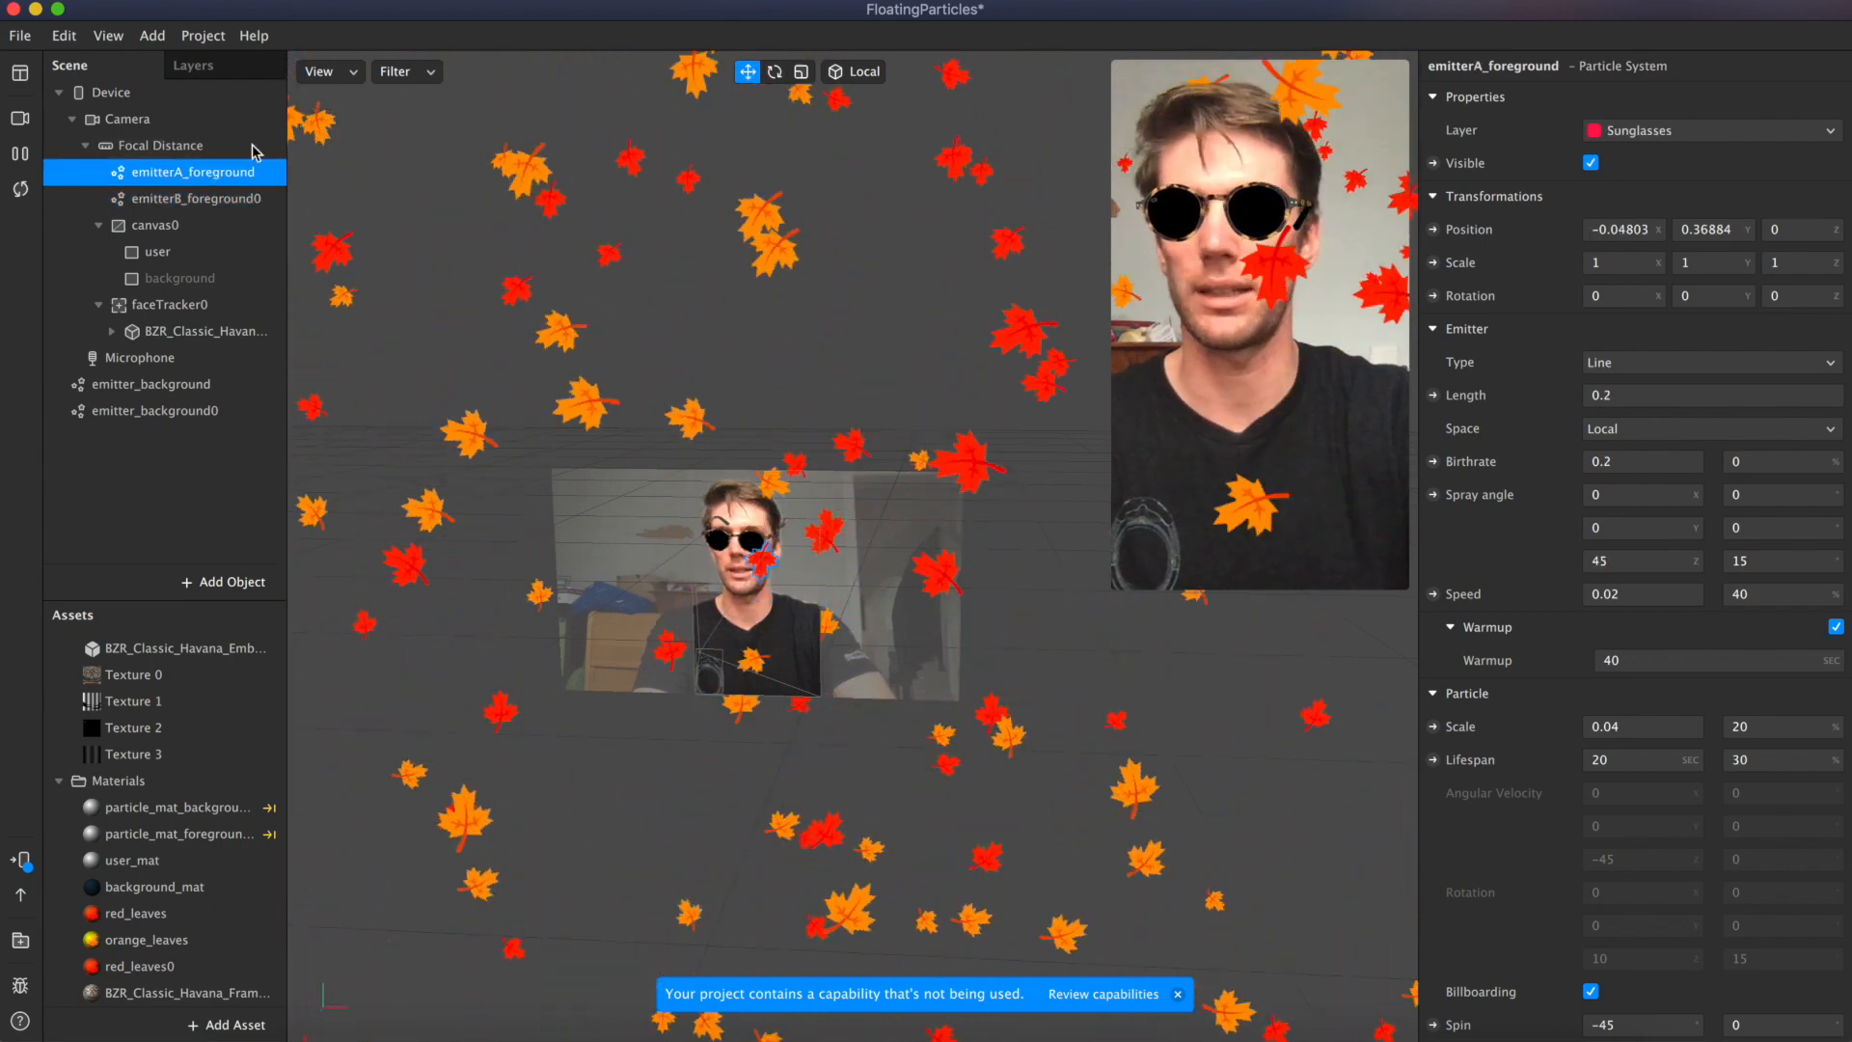
click(1686, 133)
click(1666, 140)
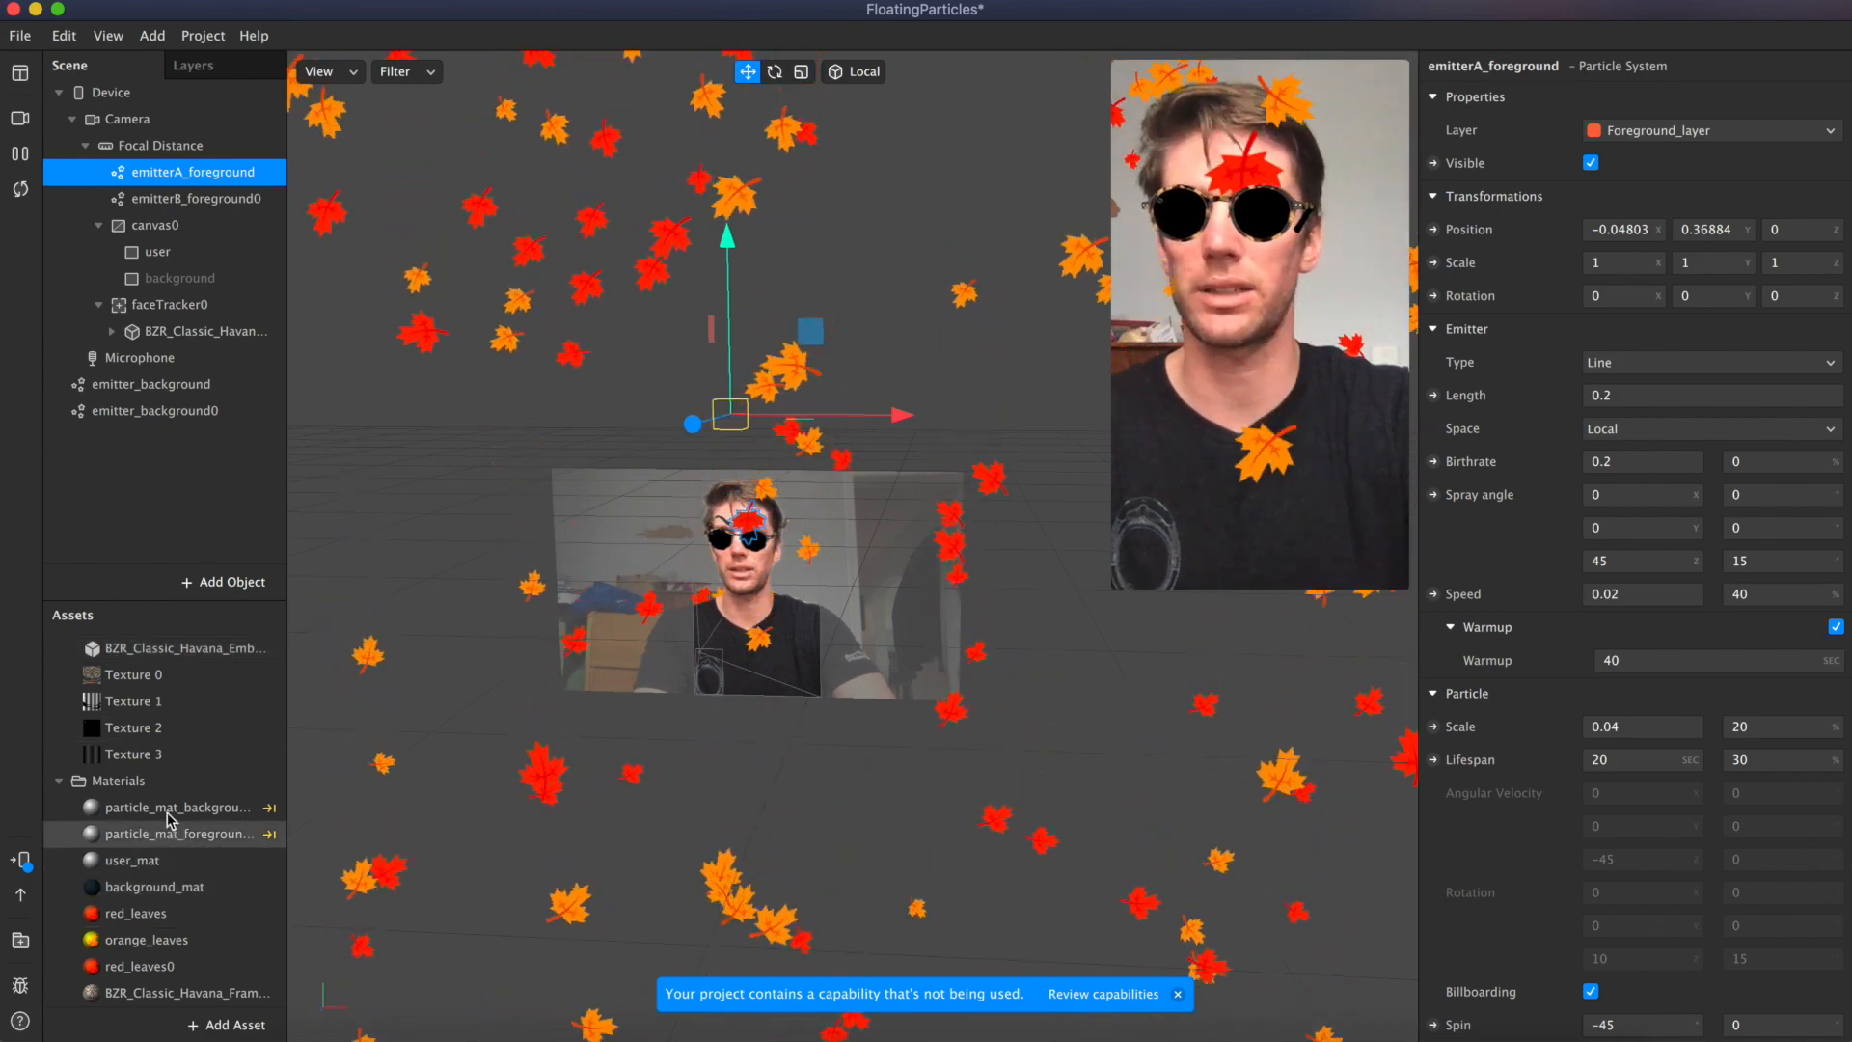
Step: Disable Use Depth Test and Write to Depth Buffer on the red_leaves0, red_leaves and orange_leaves materials
click(121, 966)
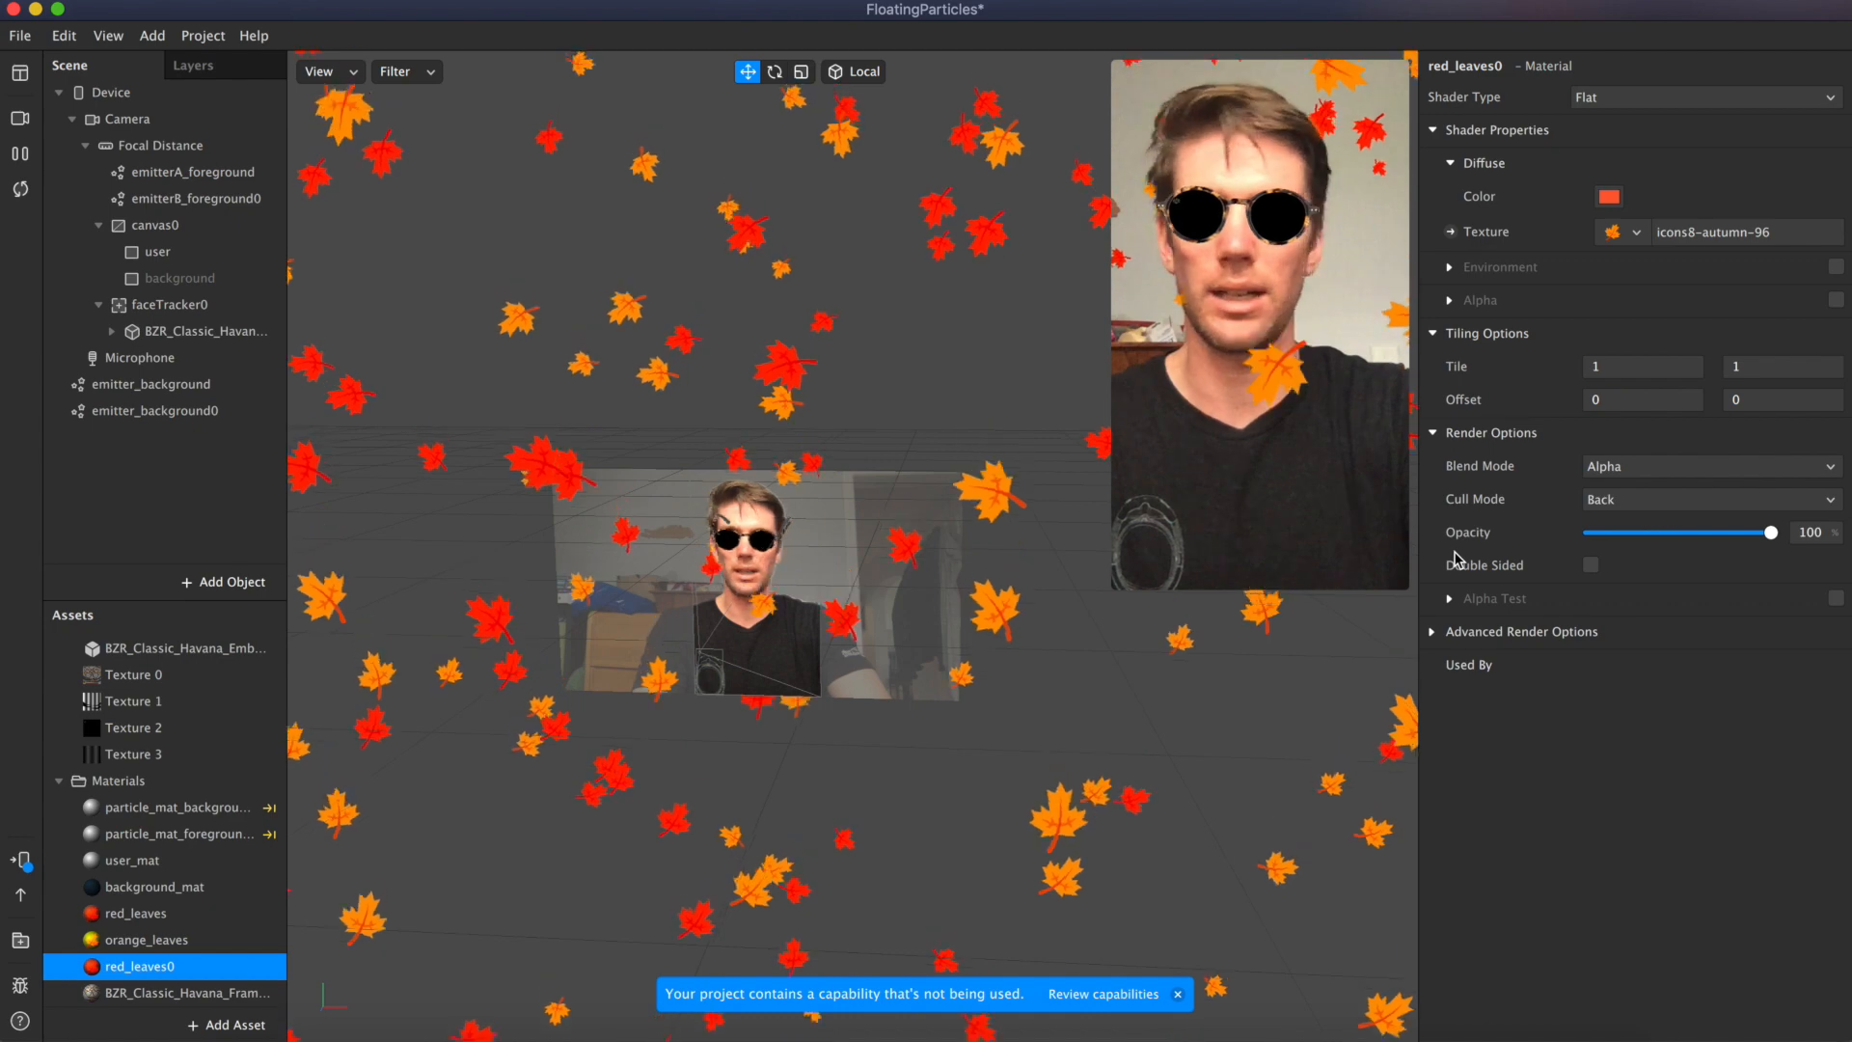
click(1435, 632)
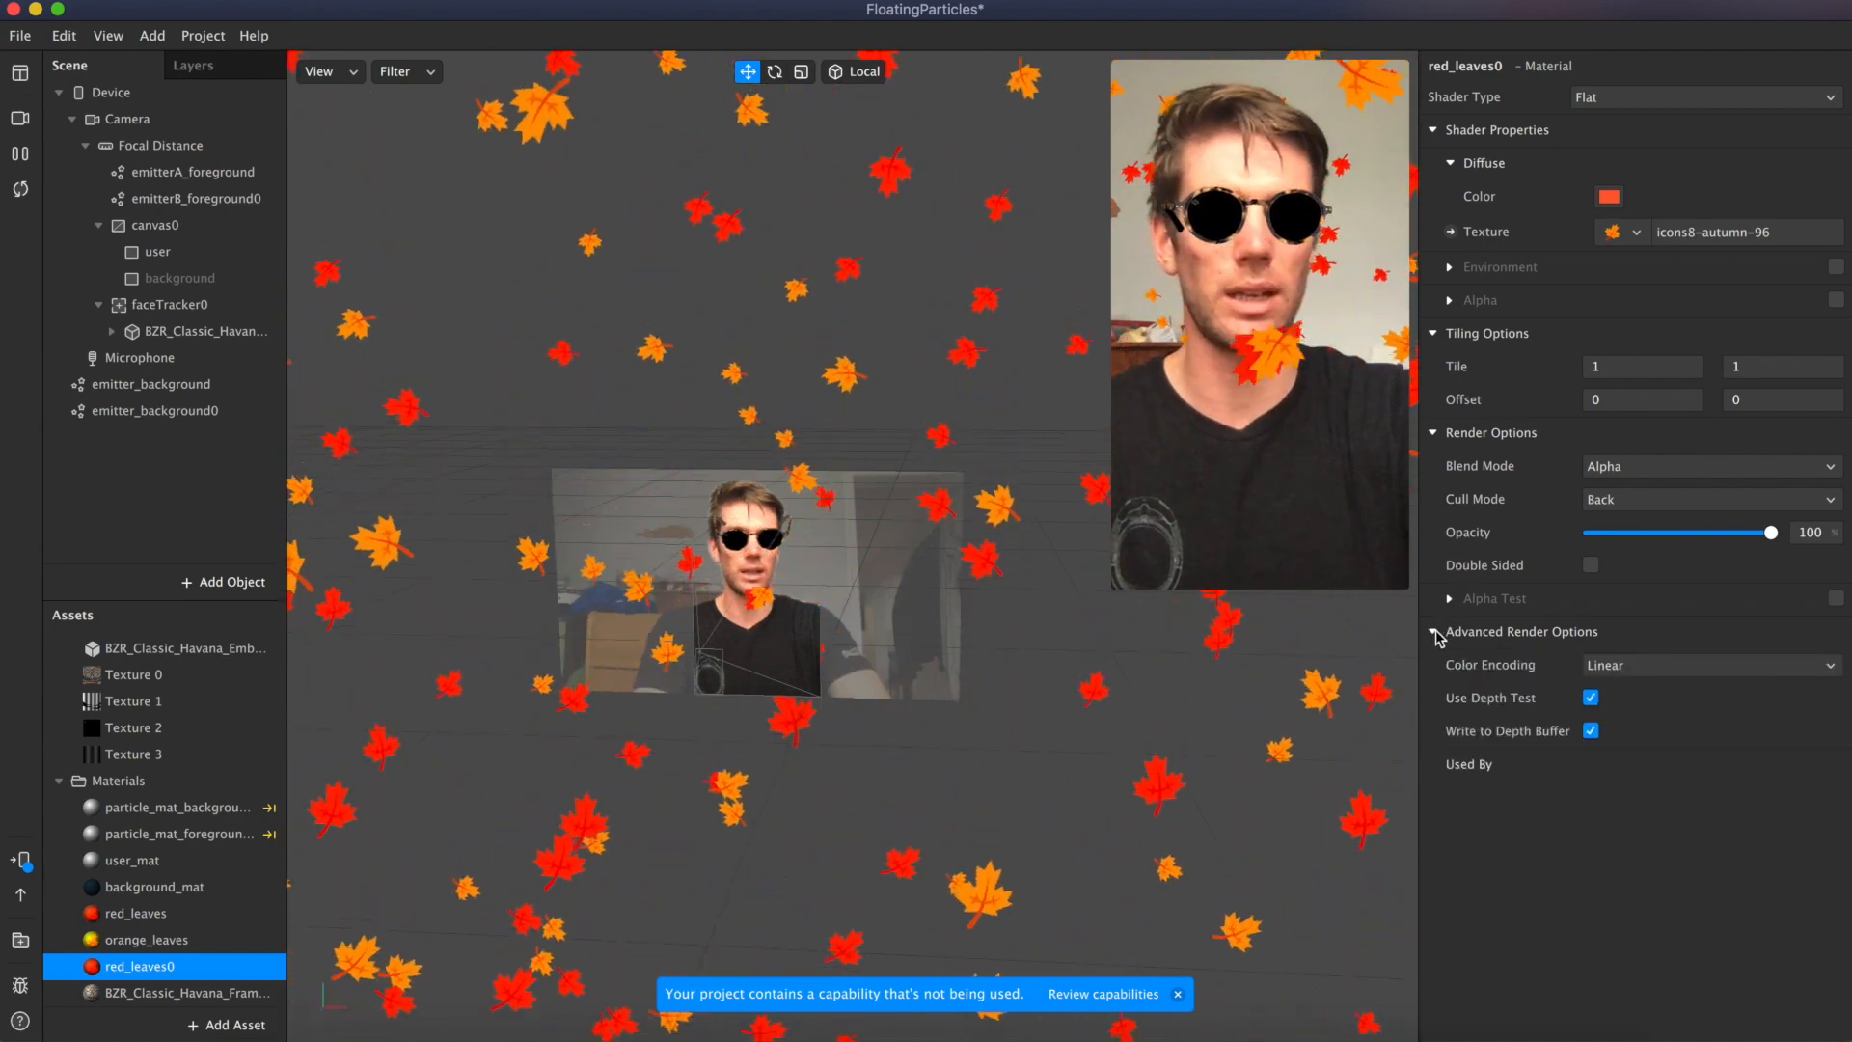
click(1592, 696)
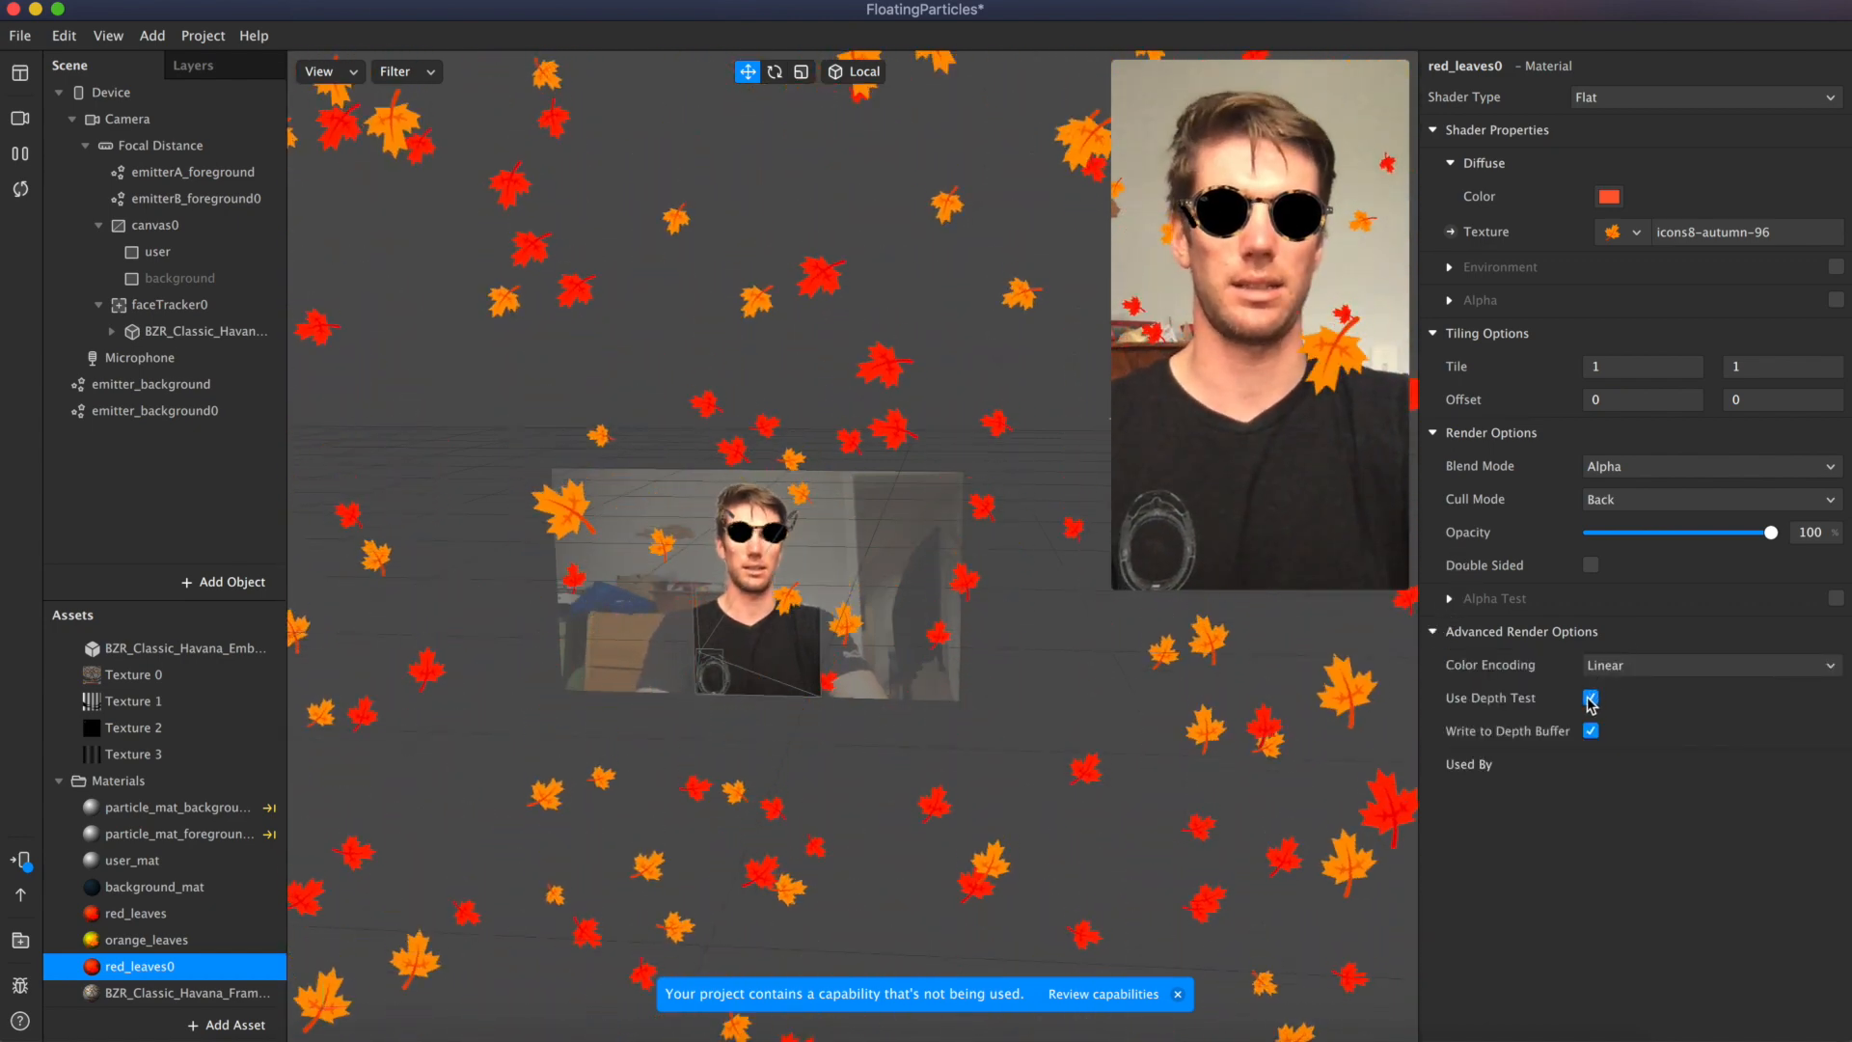
click(1591, 731)
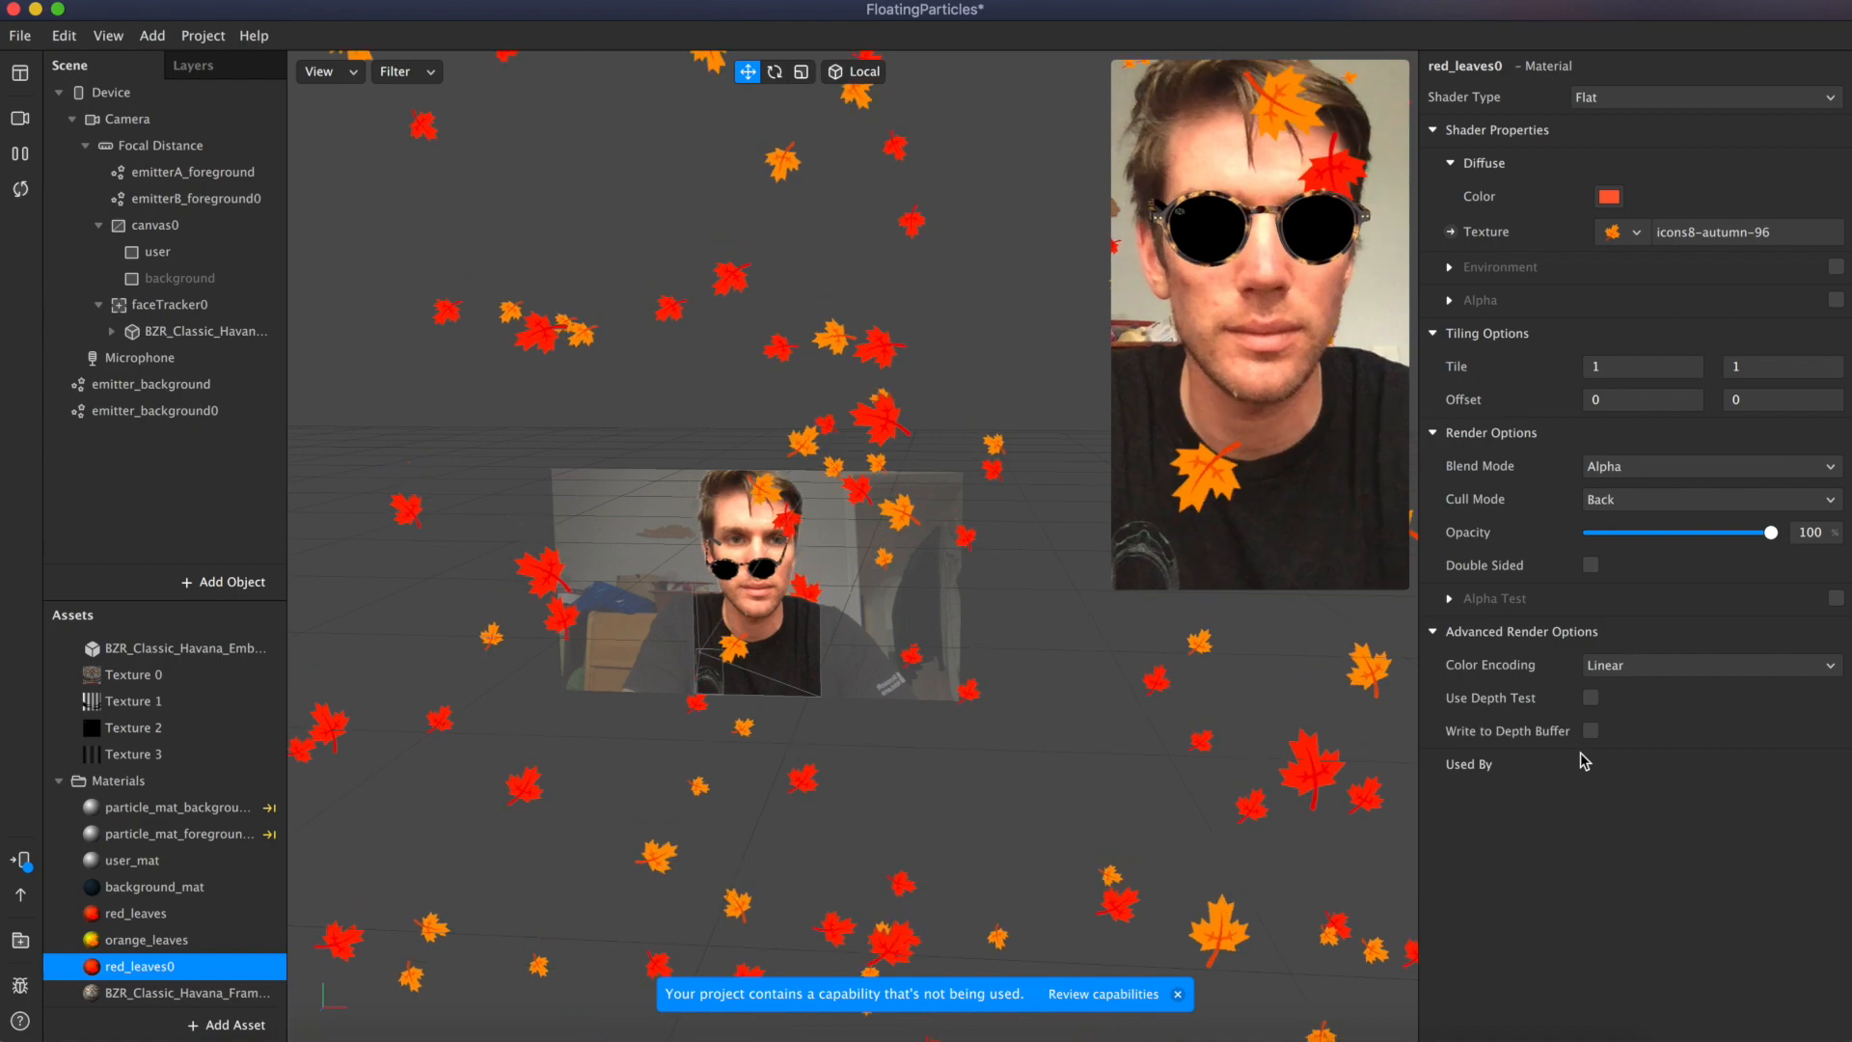
click(135, 913)
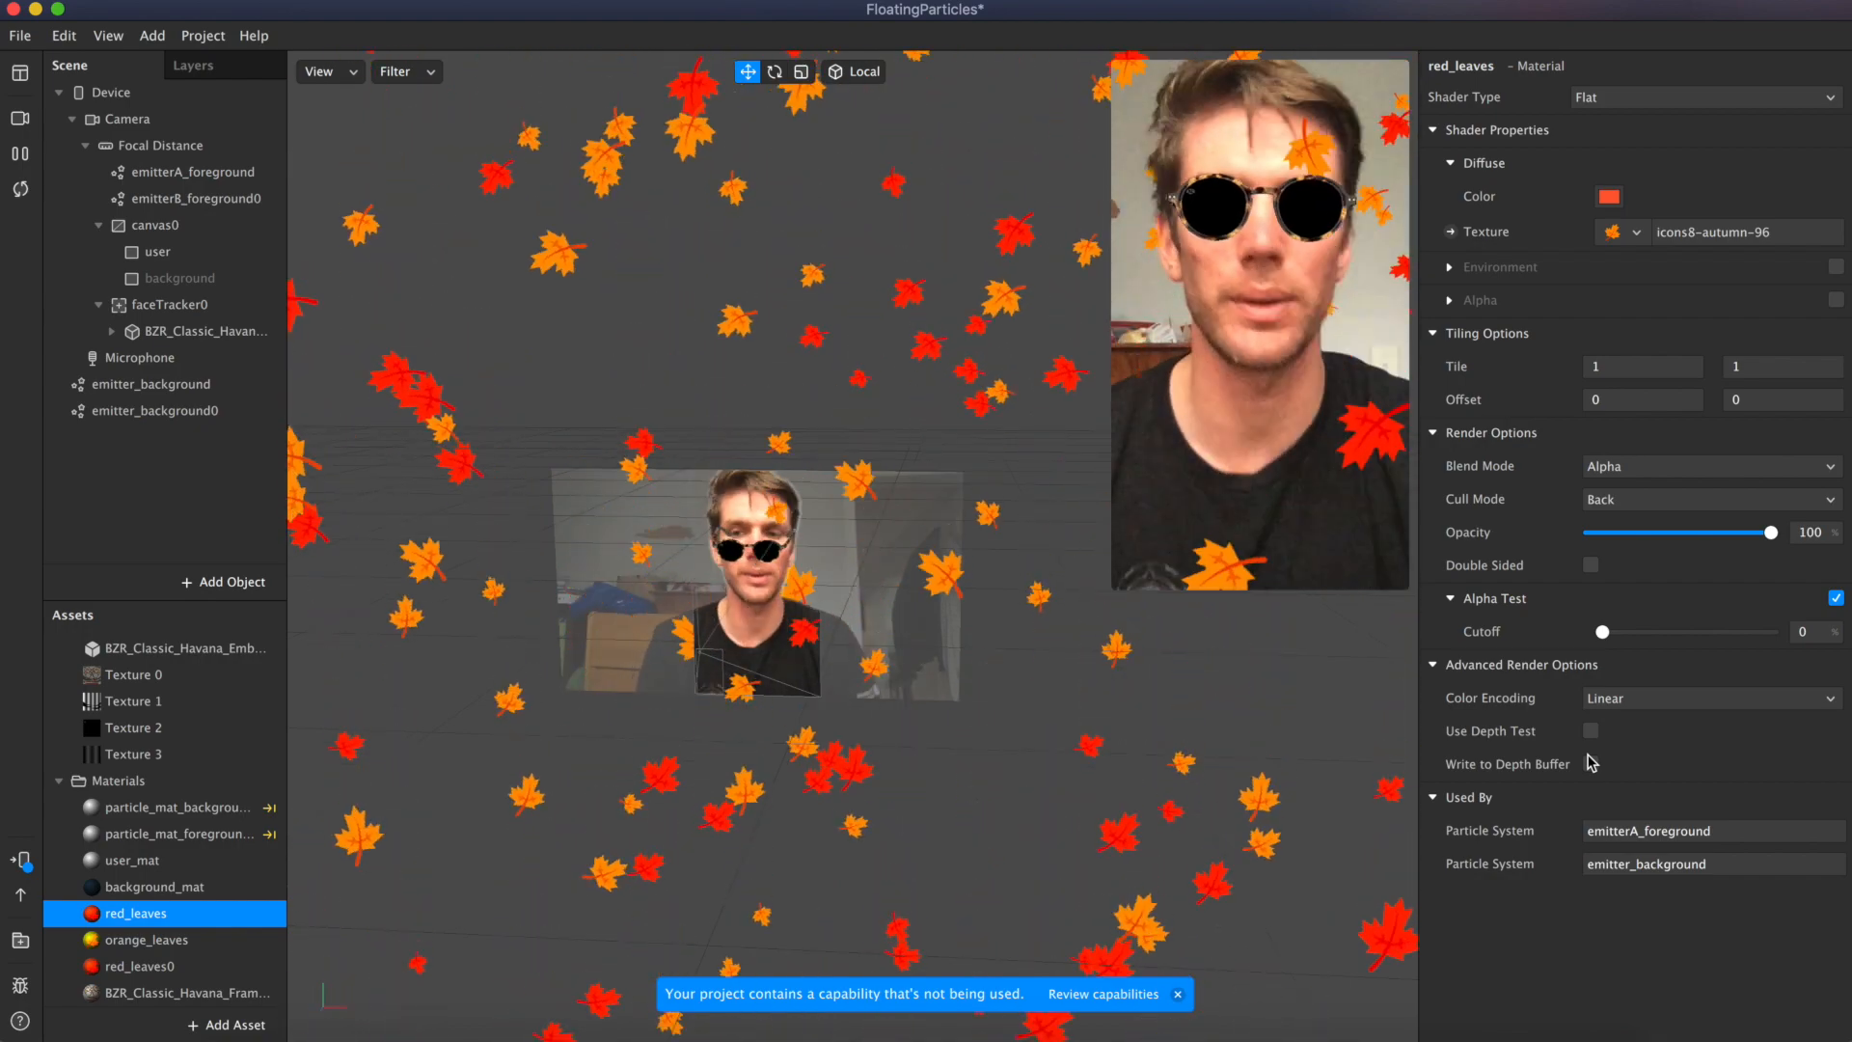
click(165, 939)
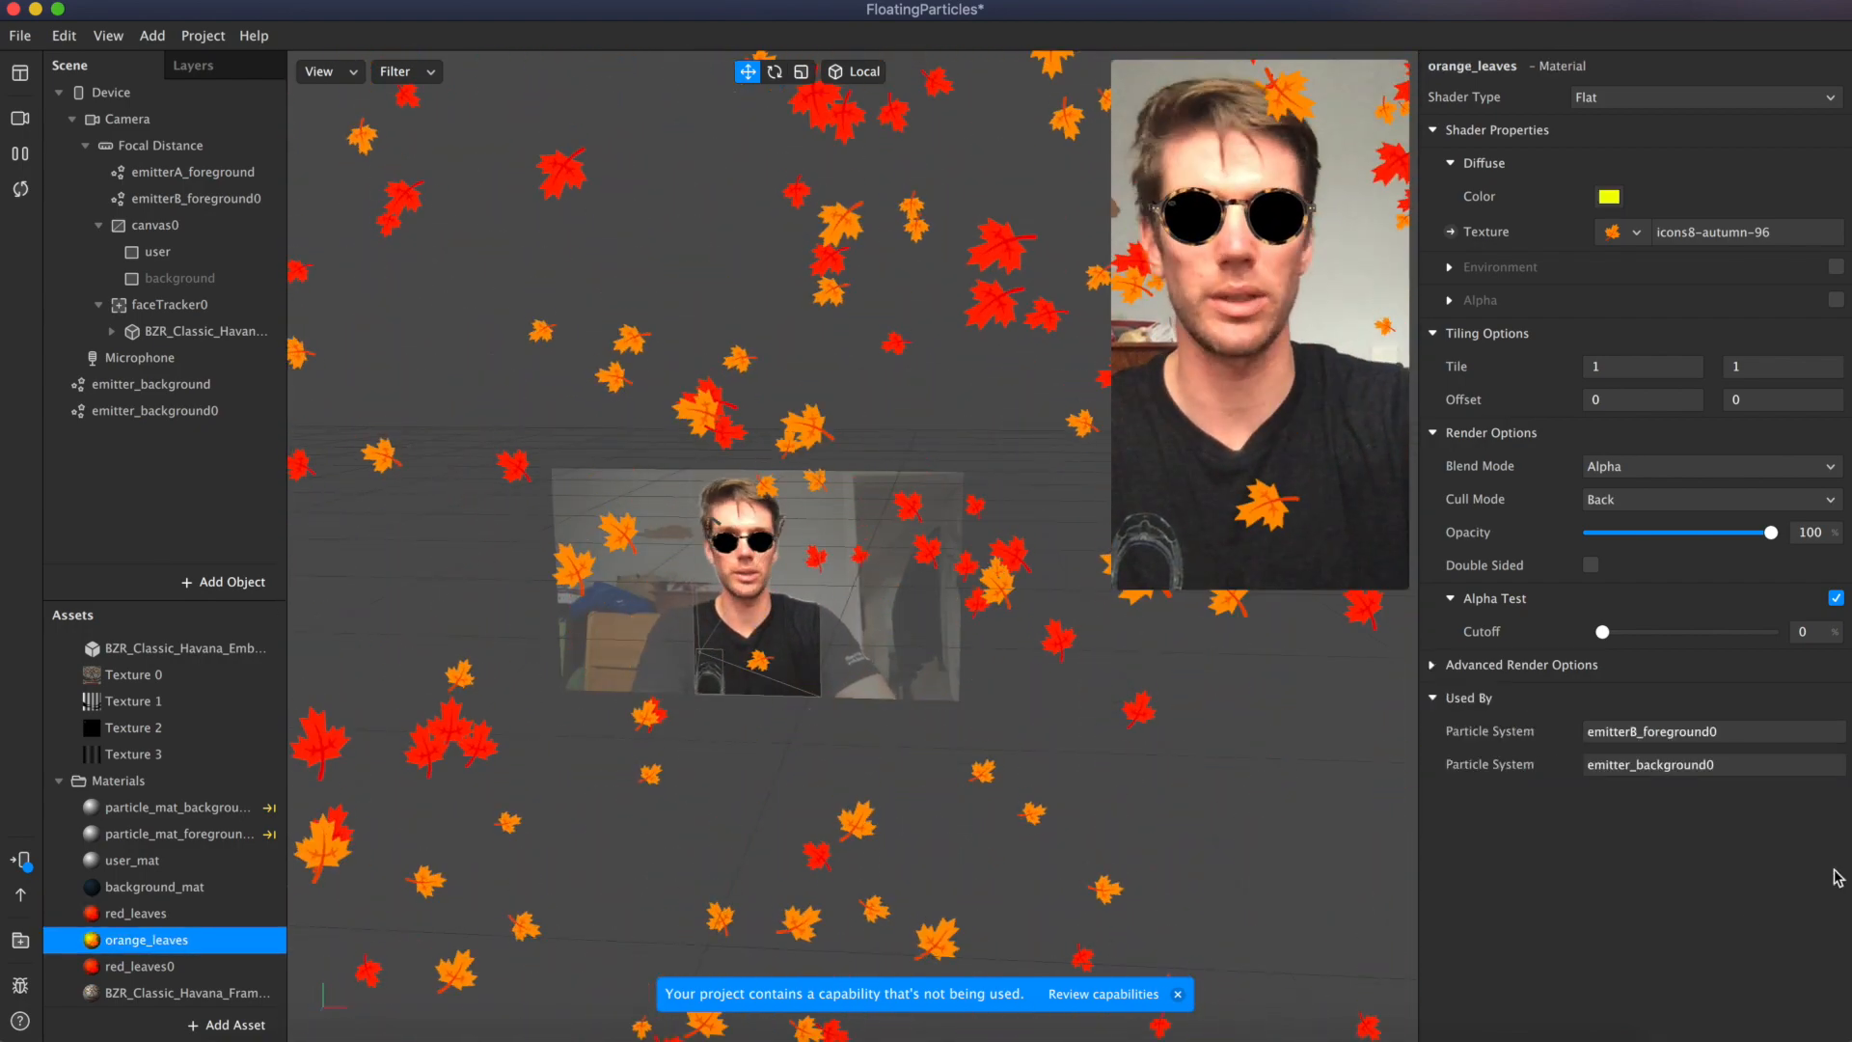
click(1433, 665)
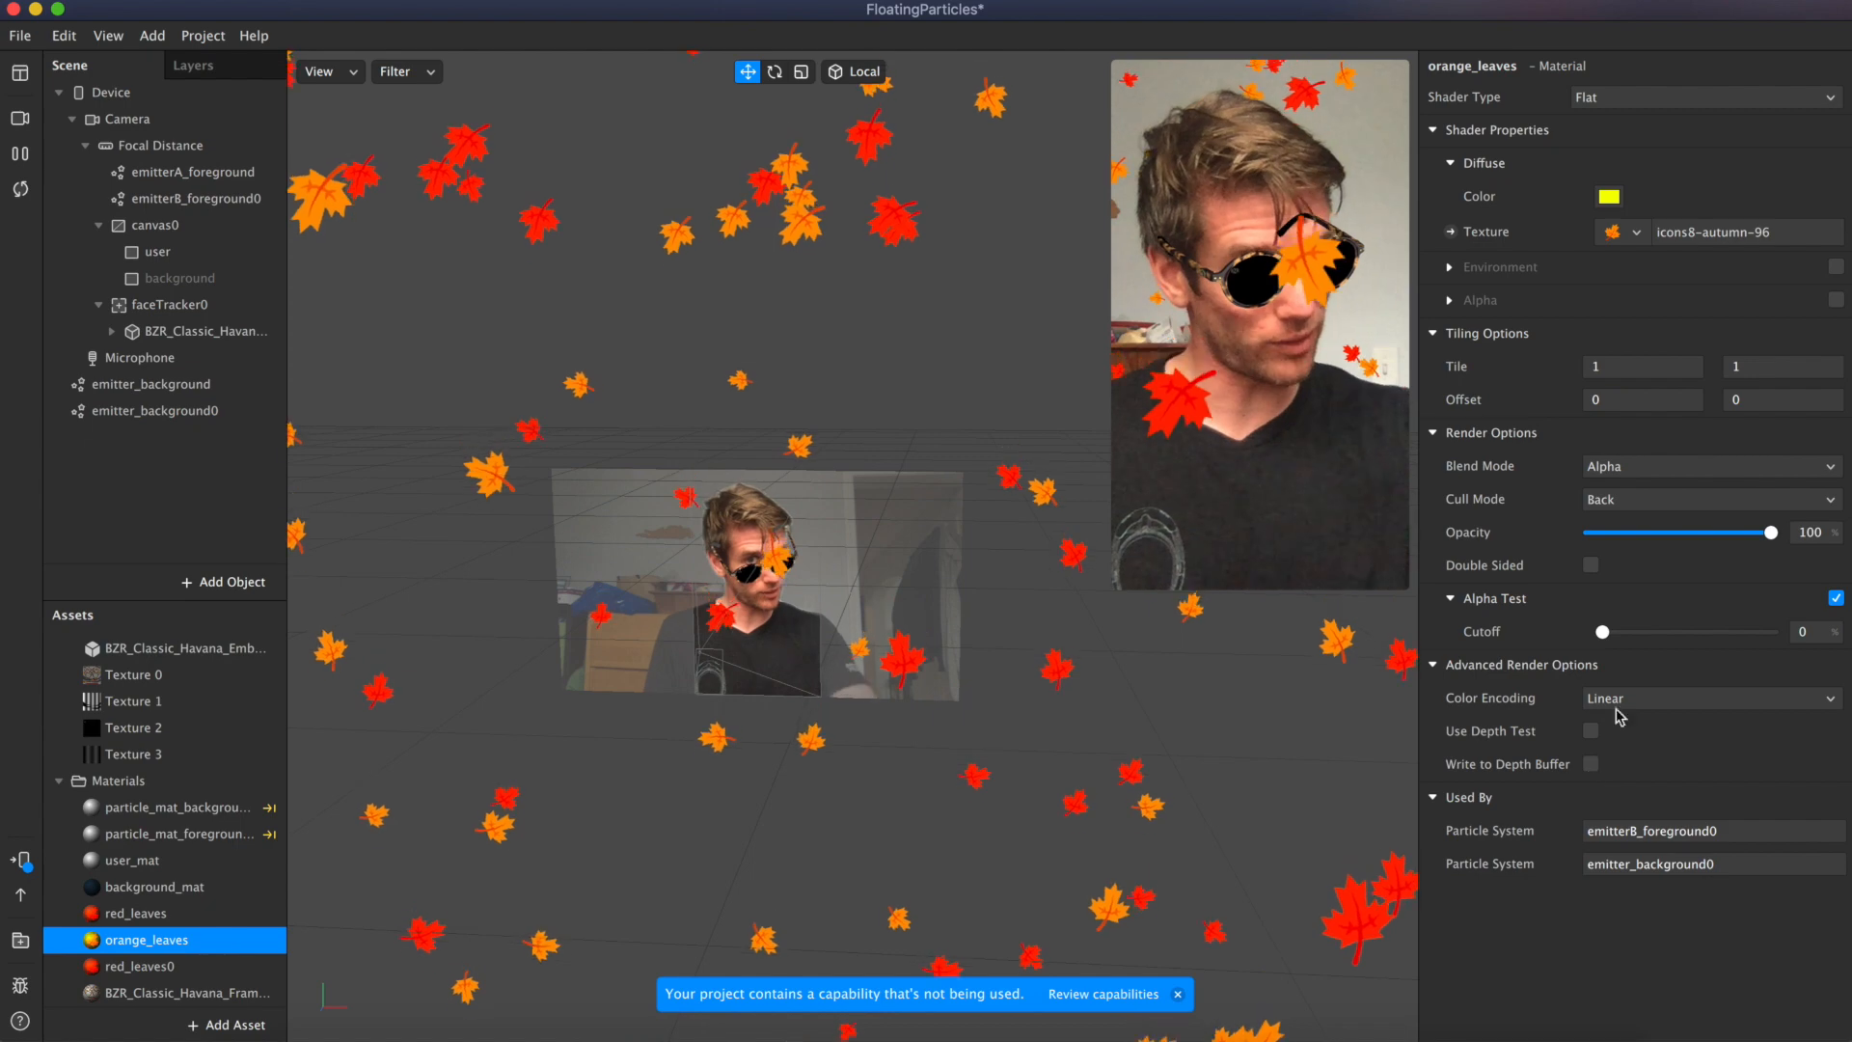
mouse_move(1302, 206)
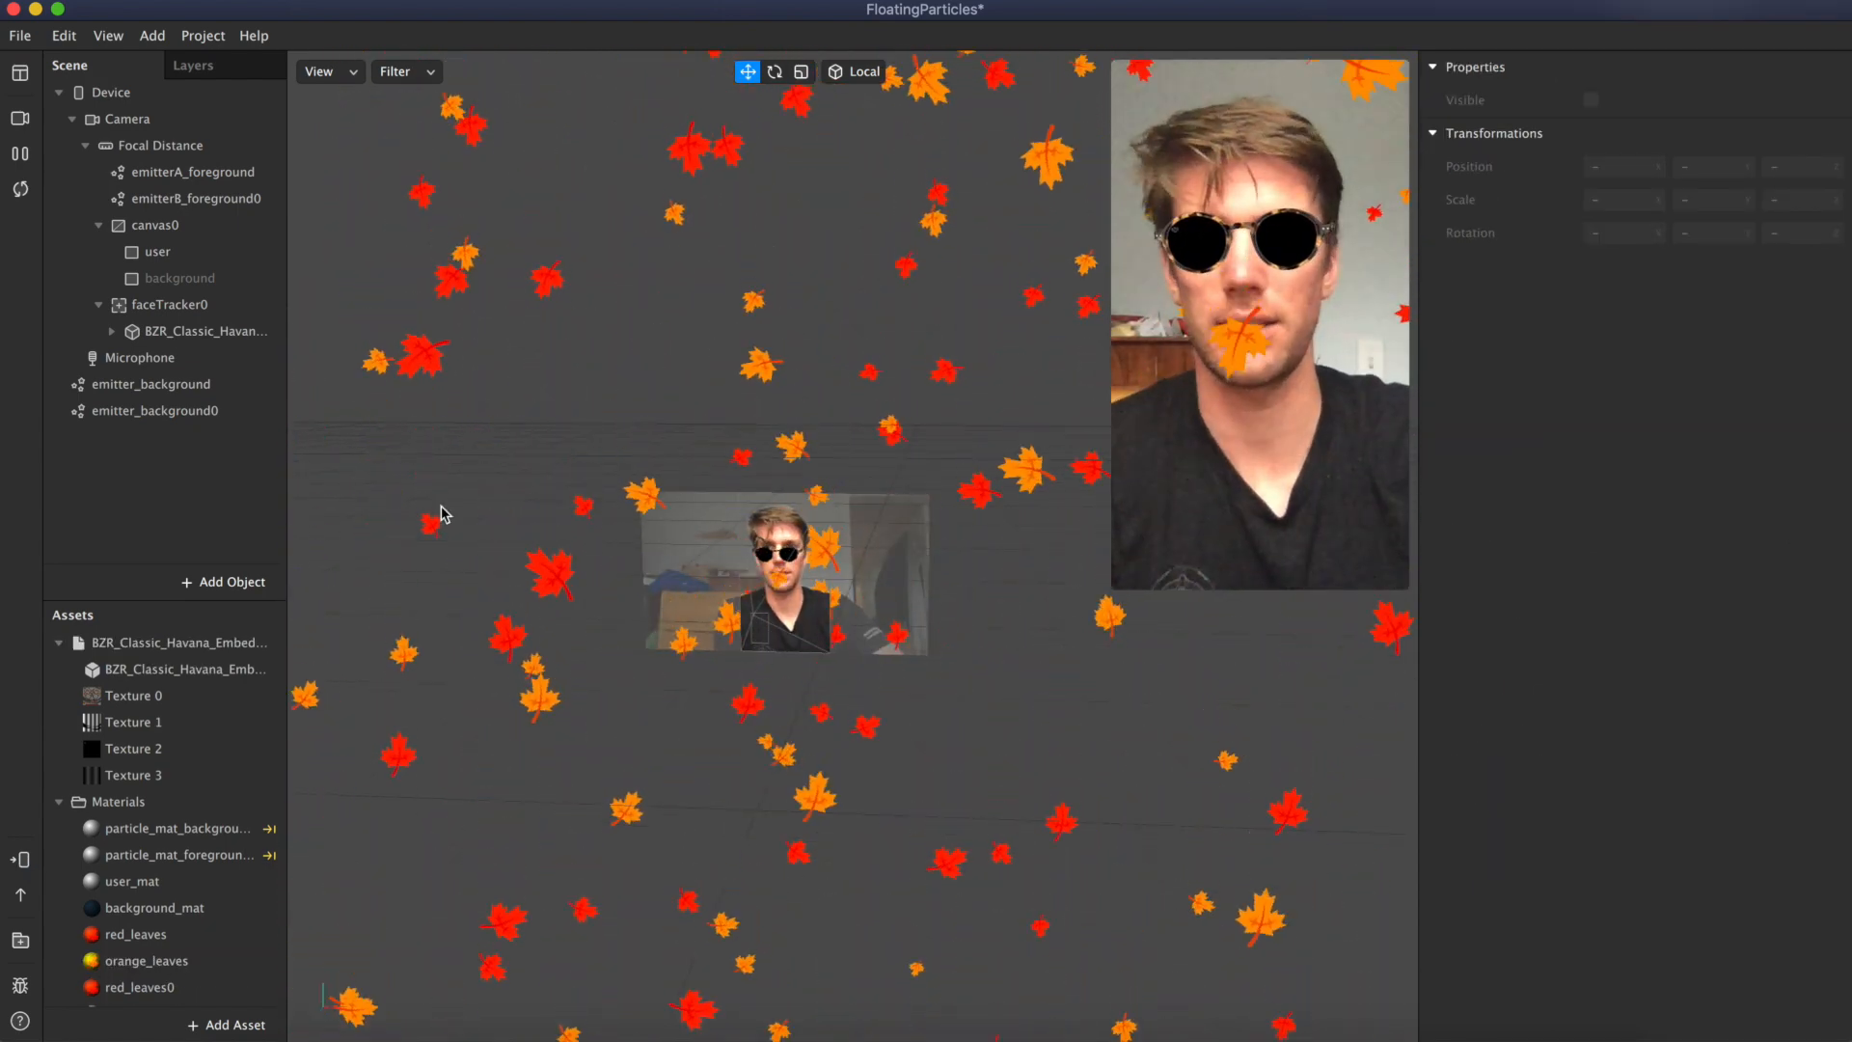
Step: Add a face mesh to the face tracker and give it a newly created material
click(156, 42)
mouse_move(386, 101)
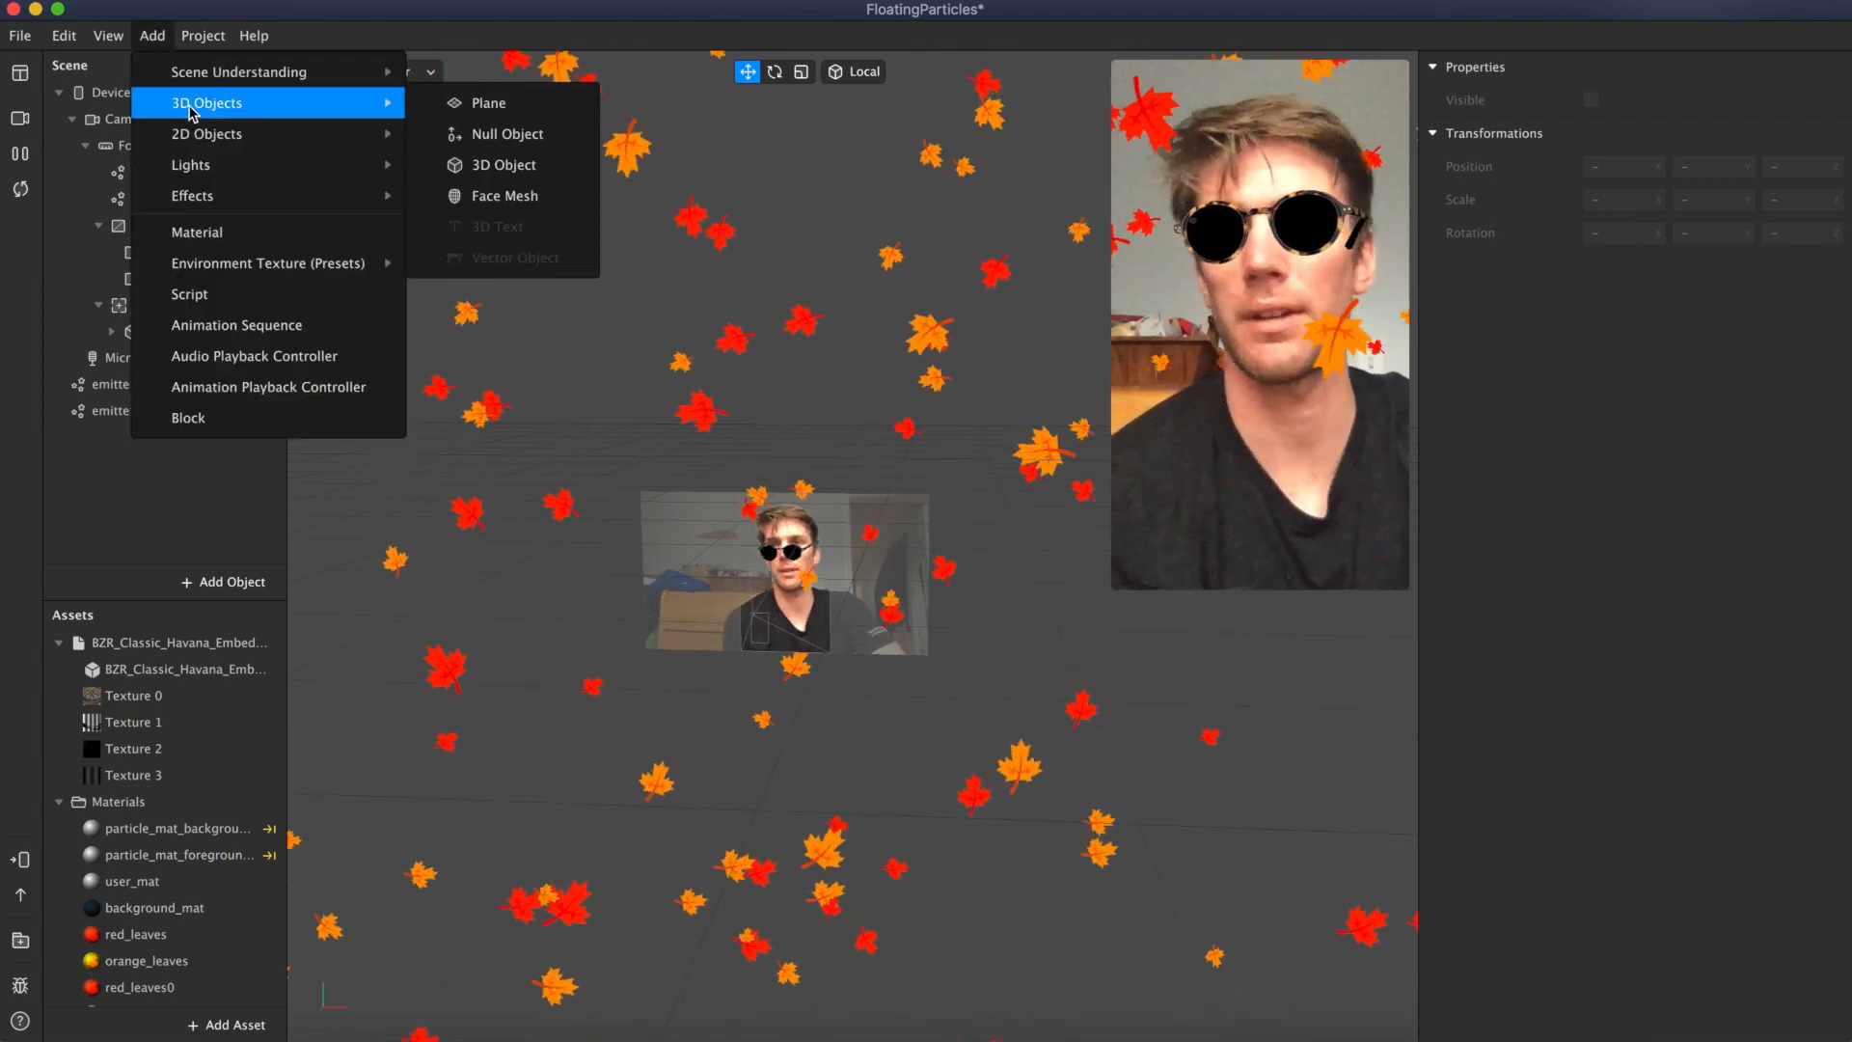
click(504, 196)
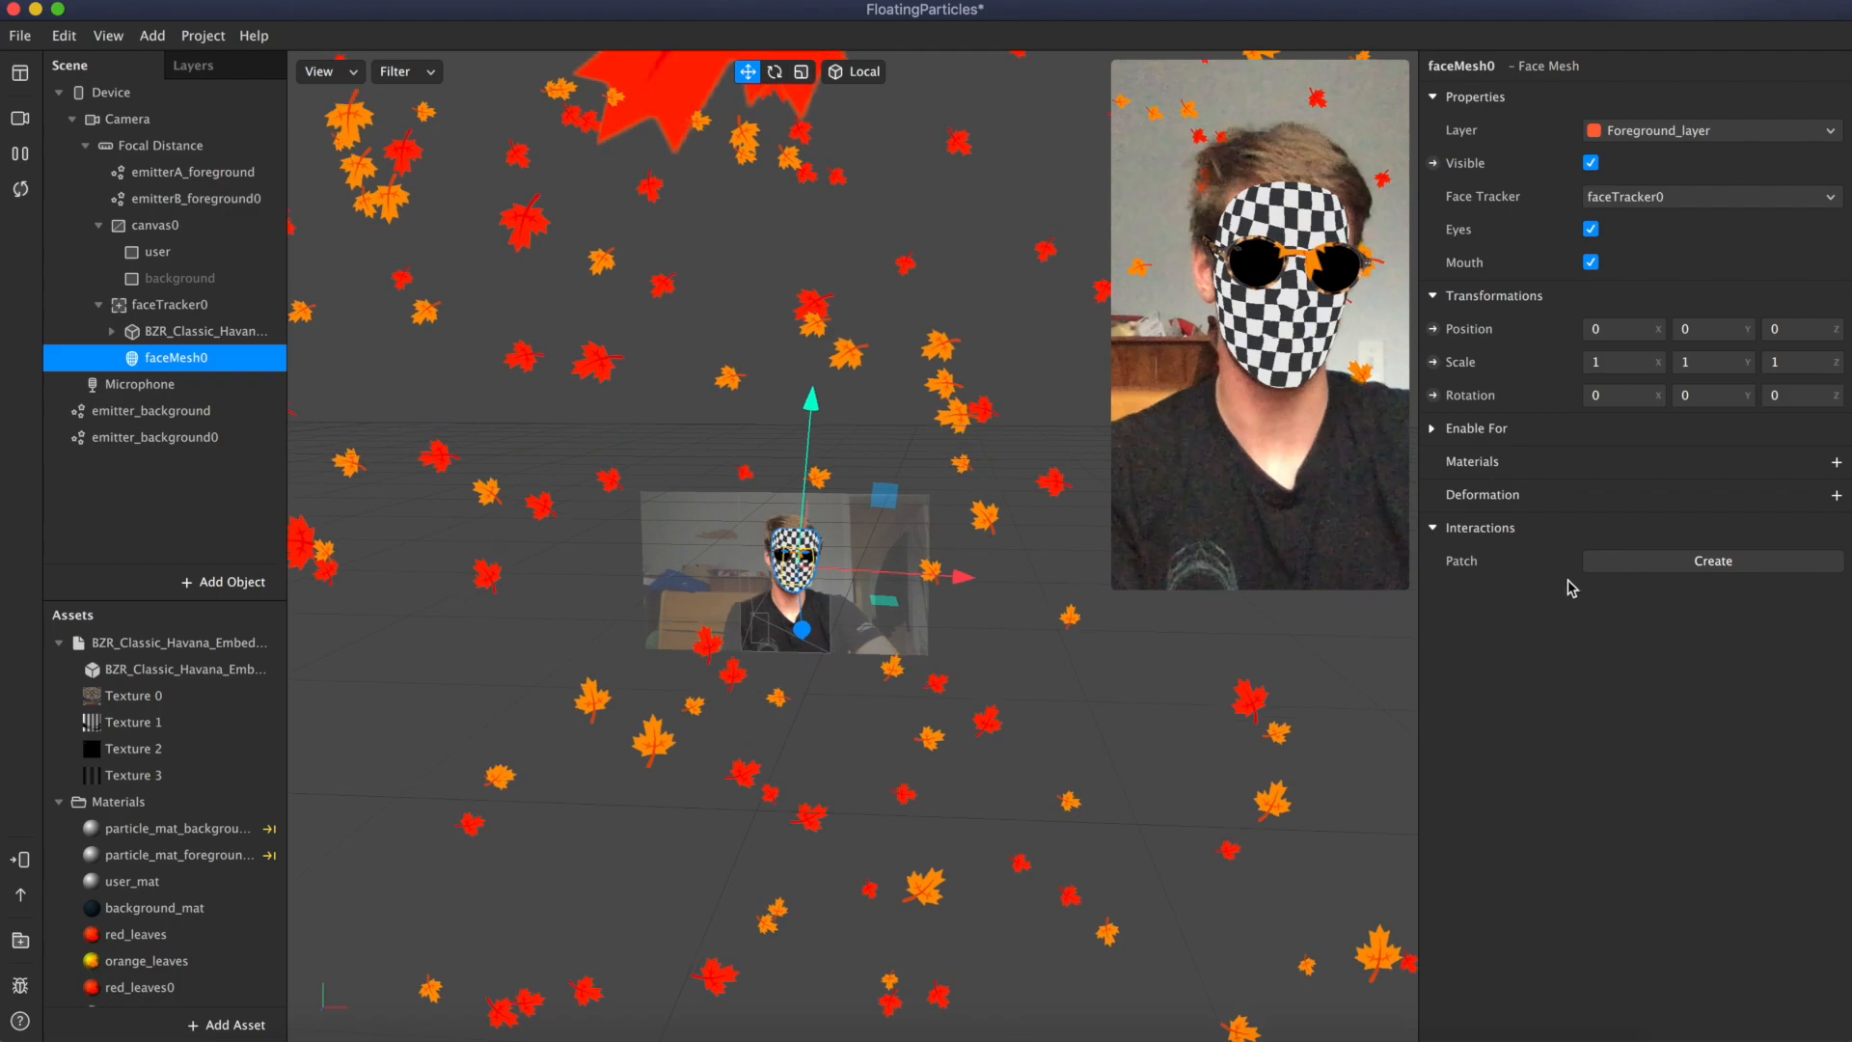
click(1836, 464)
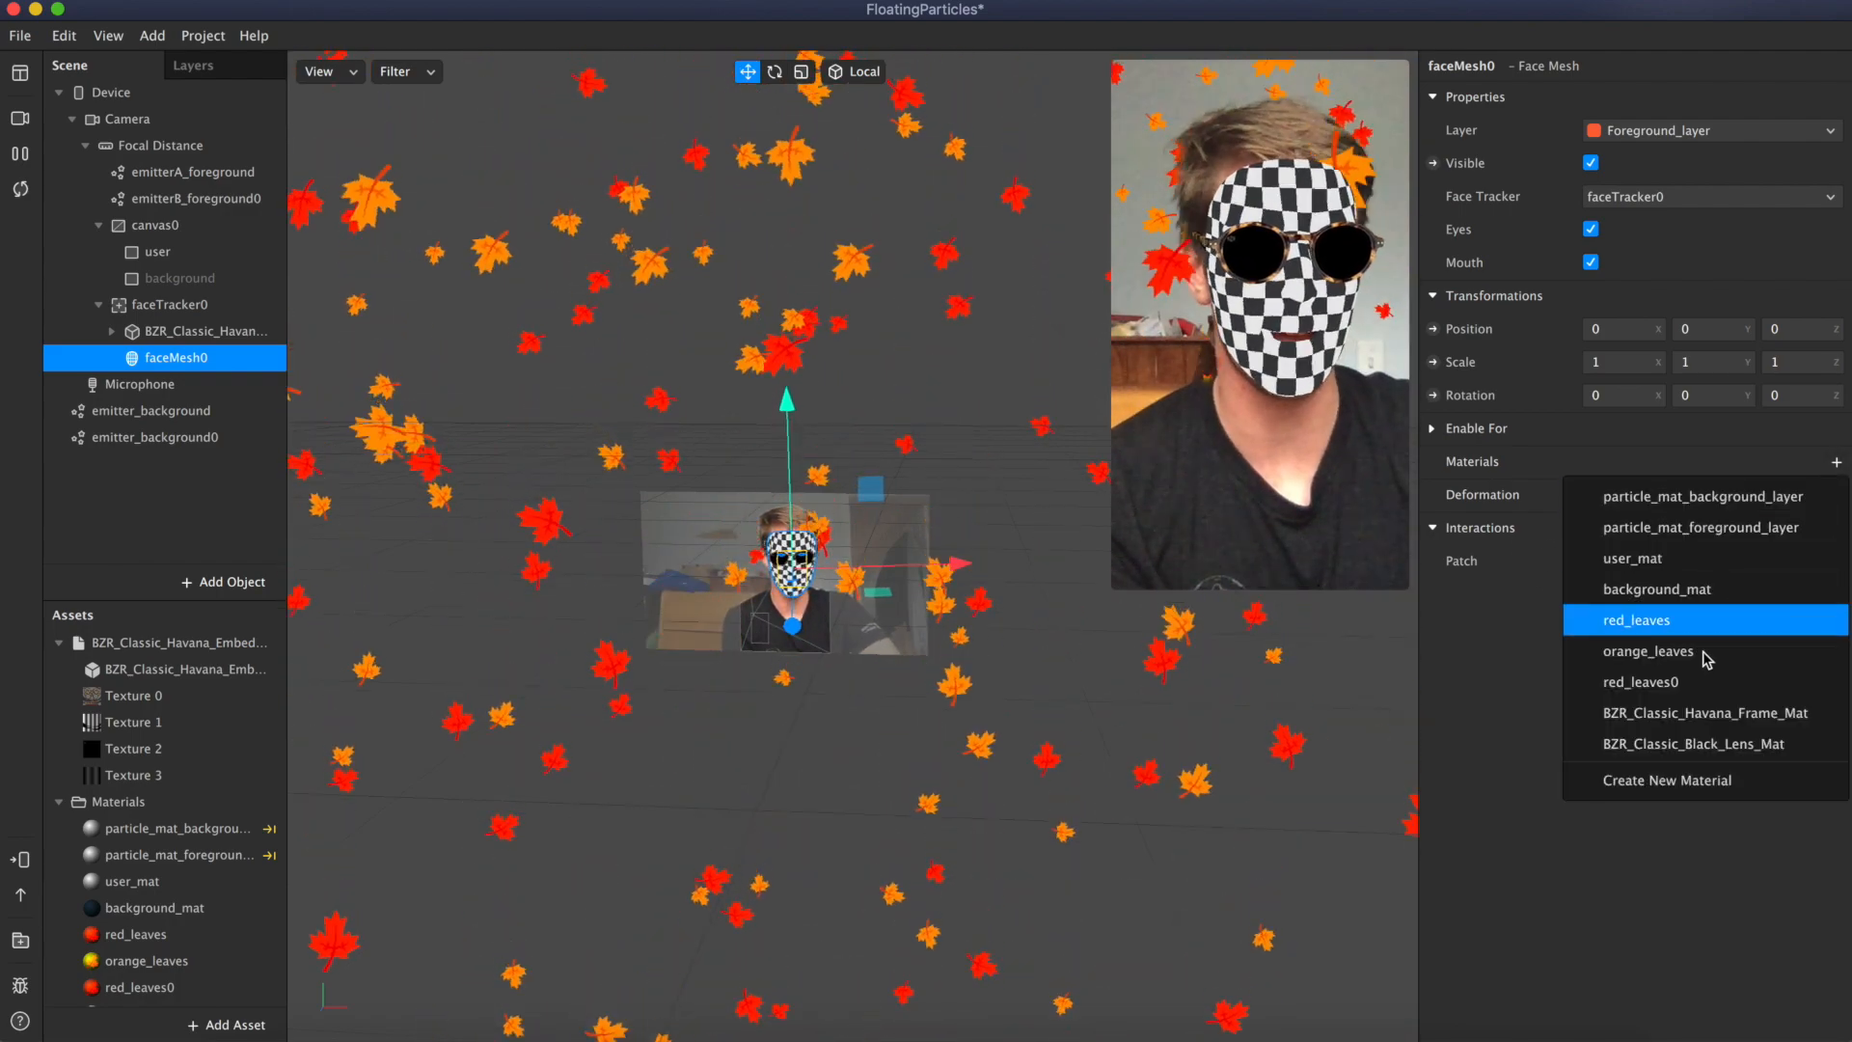
click(1643, 783)
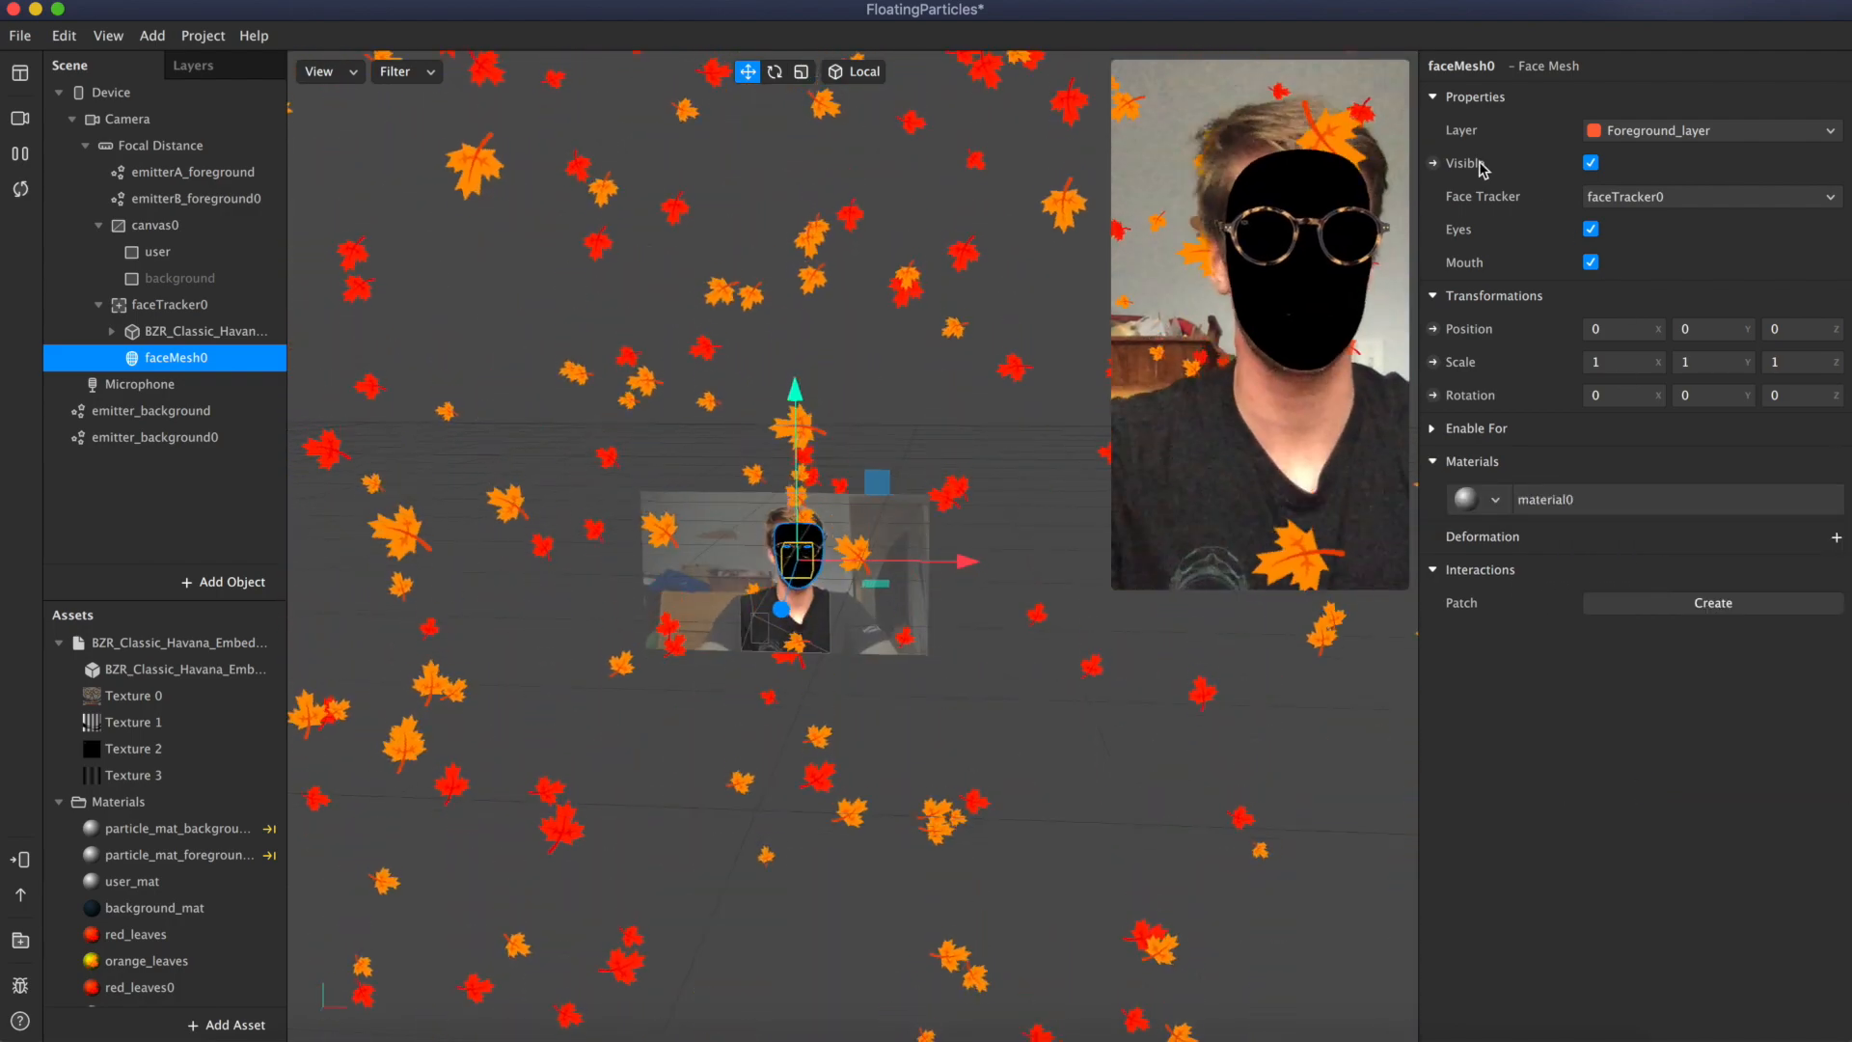
Step: Set the opacity of the face mesh's material to 1%
click(1551, 499)
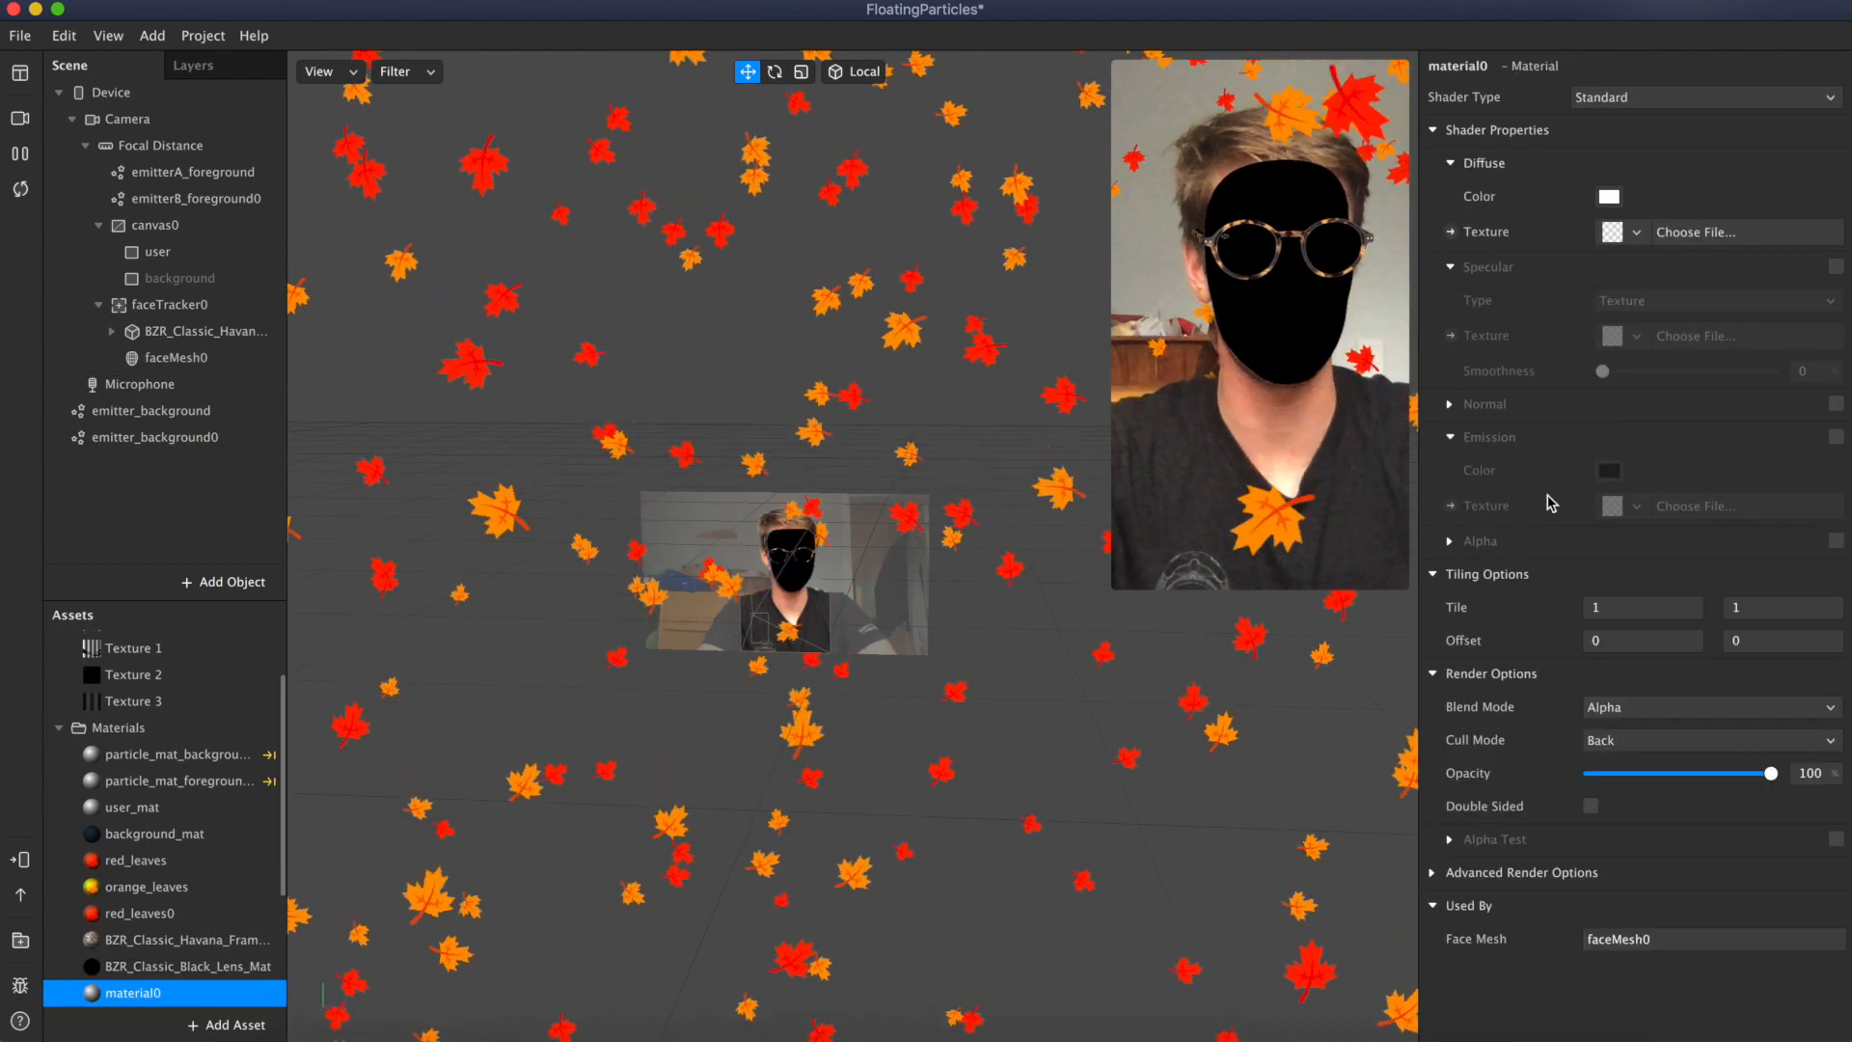
click(1809, 773)
text(1)
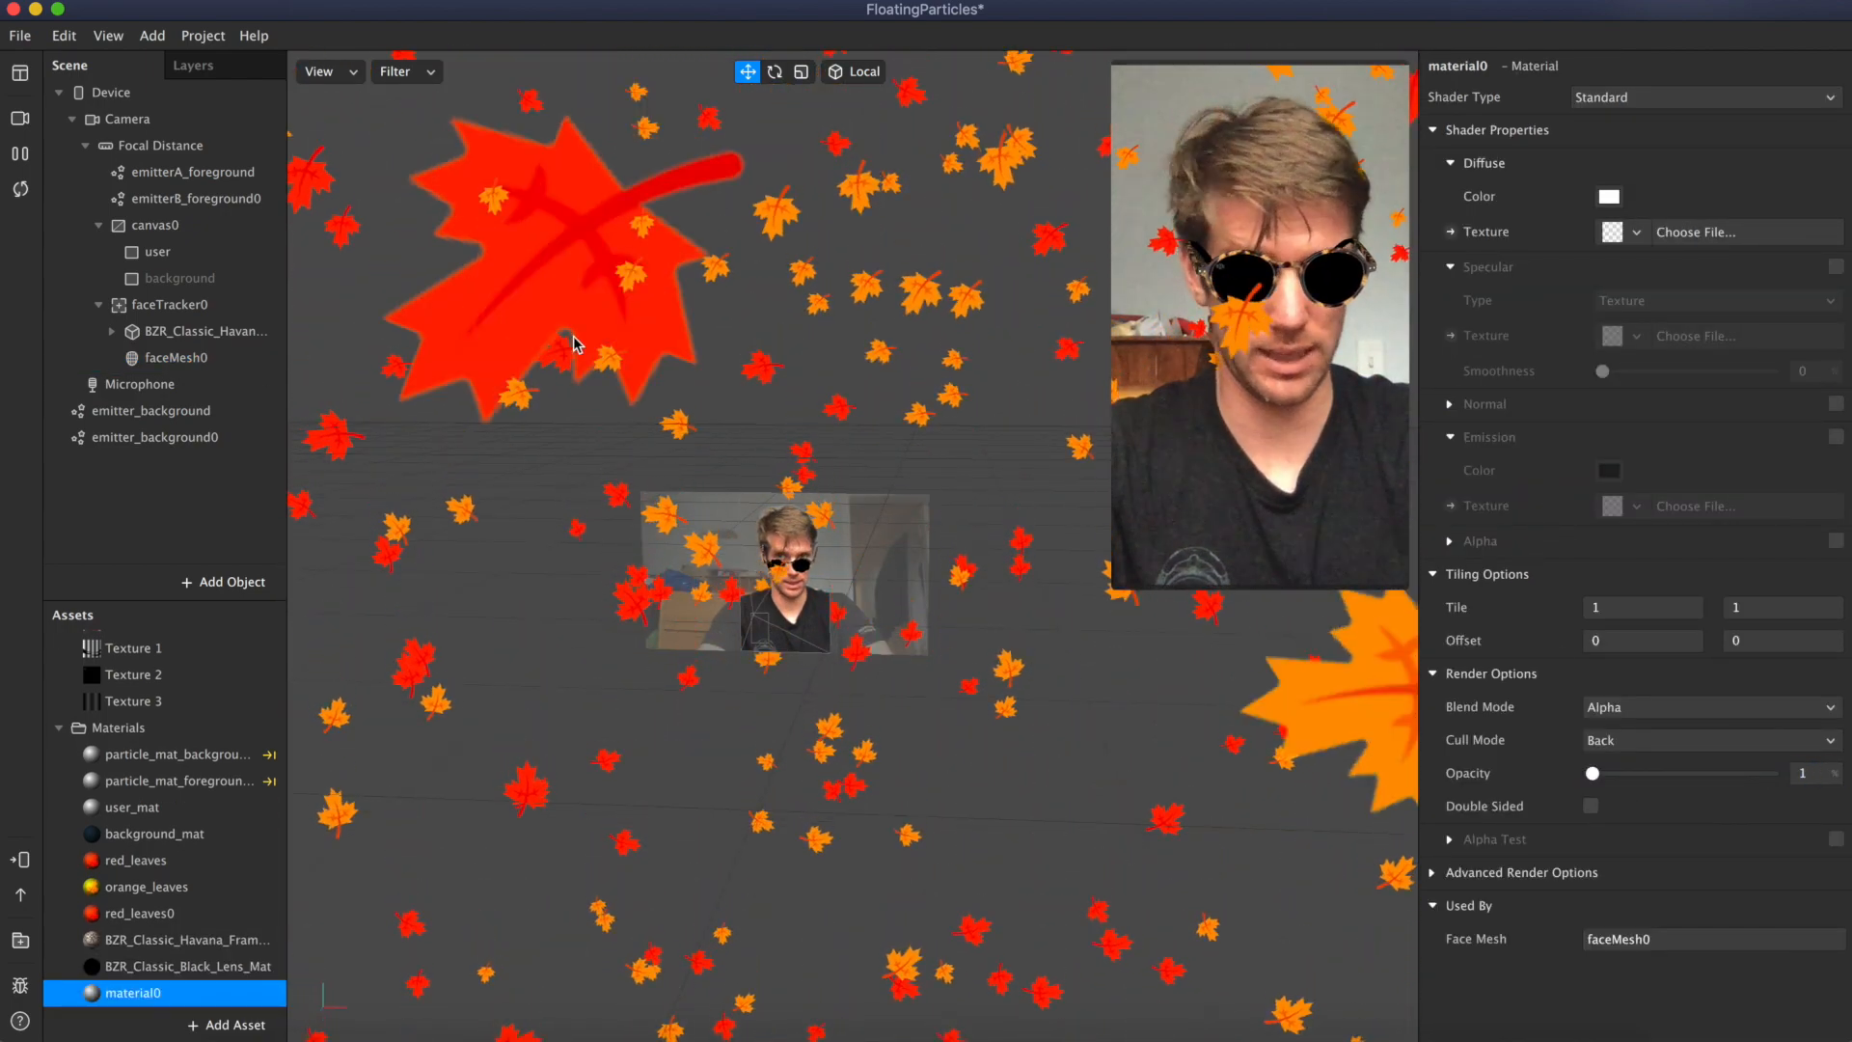
Step: Add a new layer named Occlusion and place it between the Sunglasses layer and user_layer
click(193, 65)
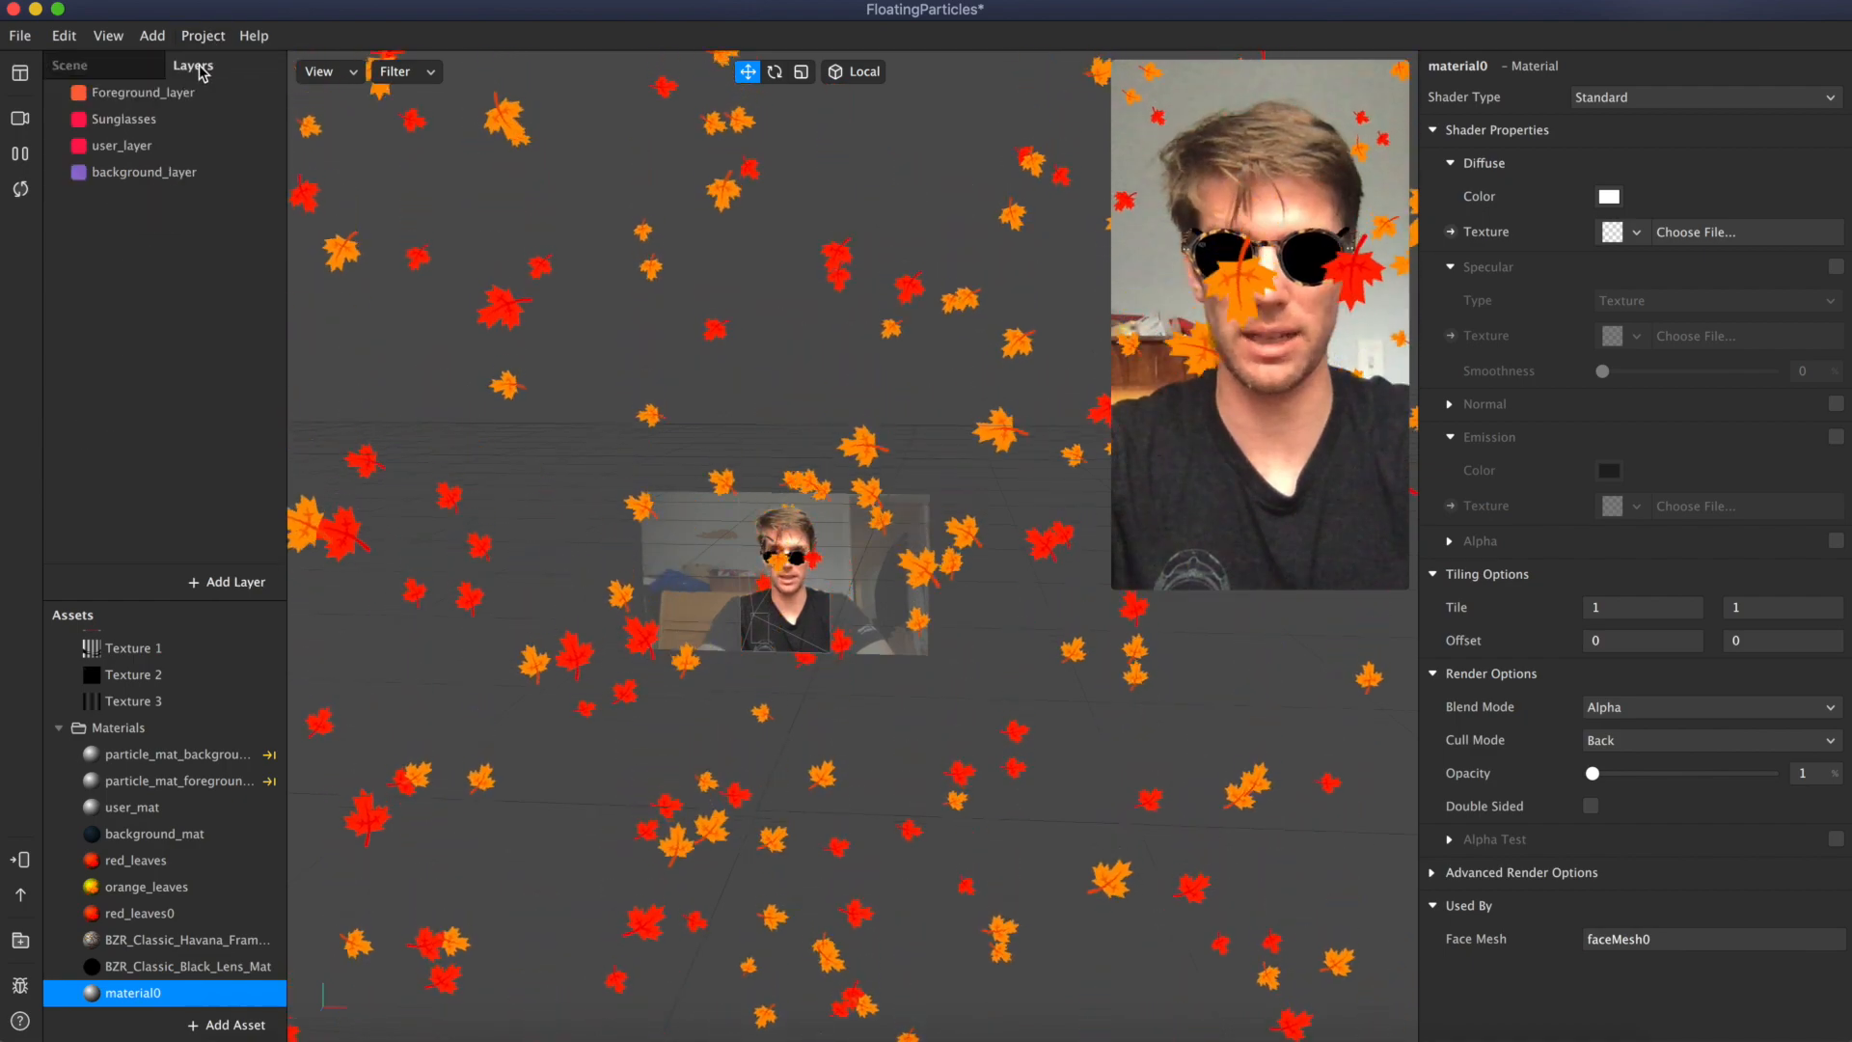
click(206, 583)
double_click(1447, 65)
text(Occlusion)
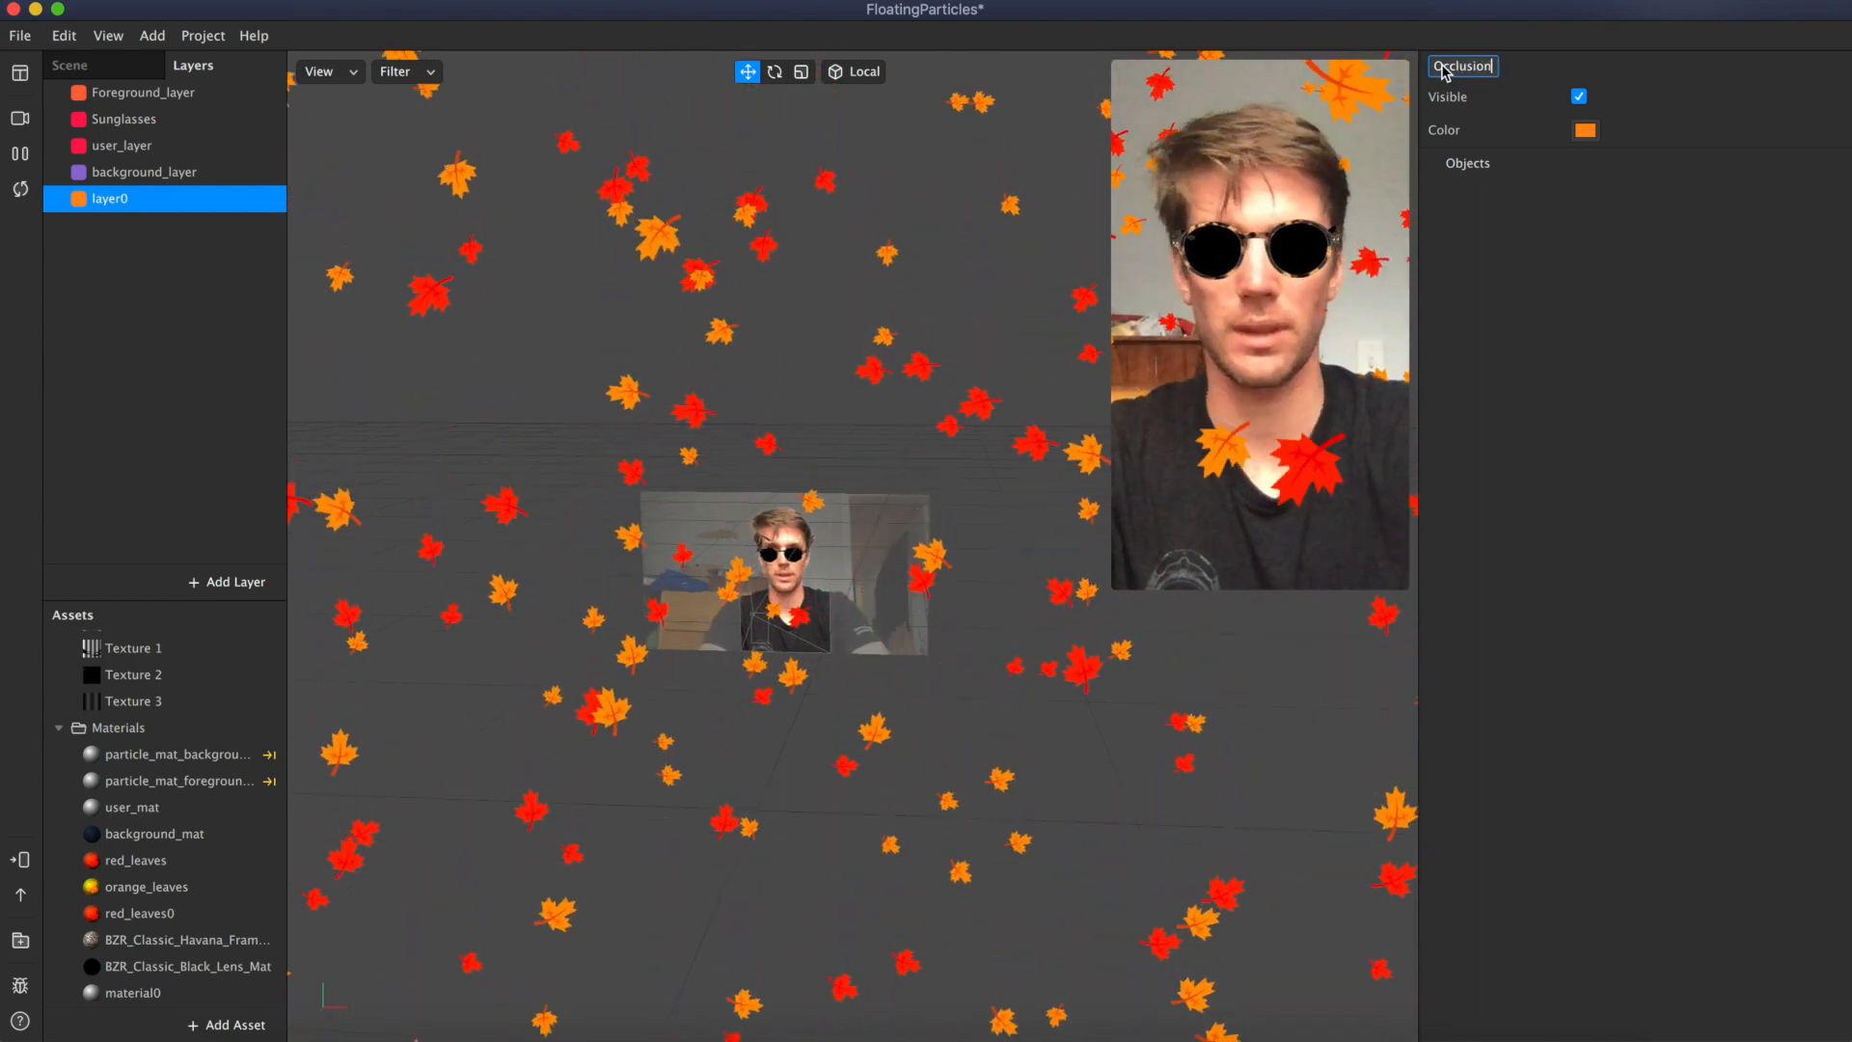
drag(129, 202, 124, 137)
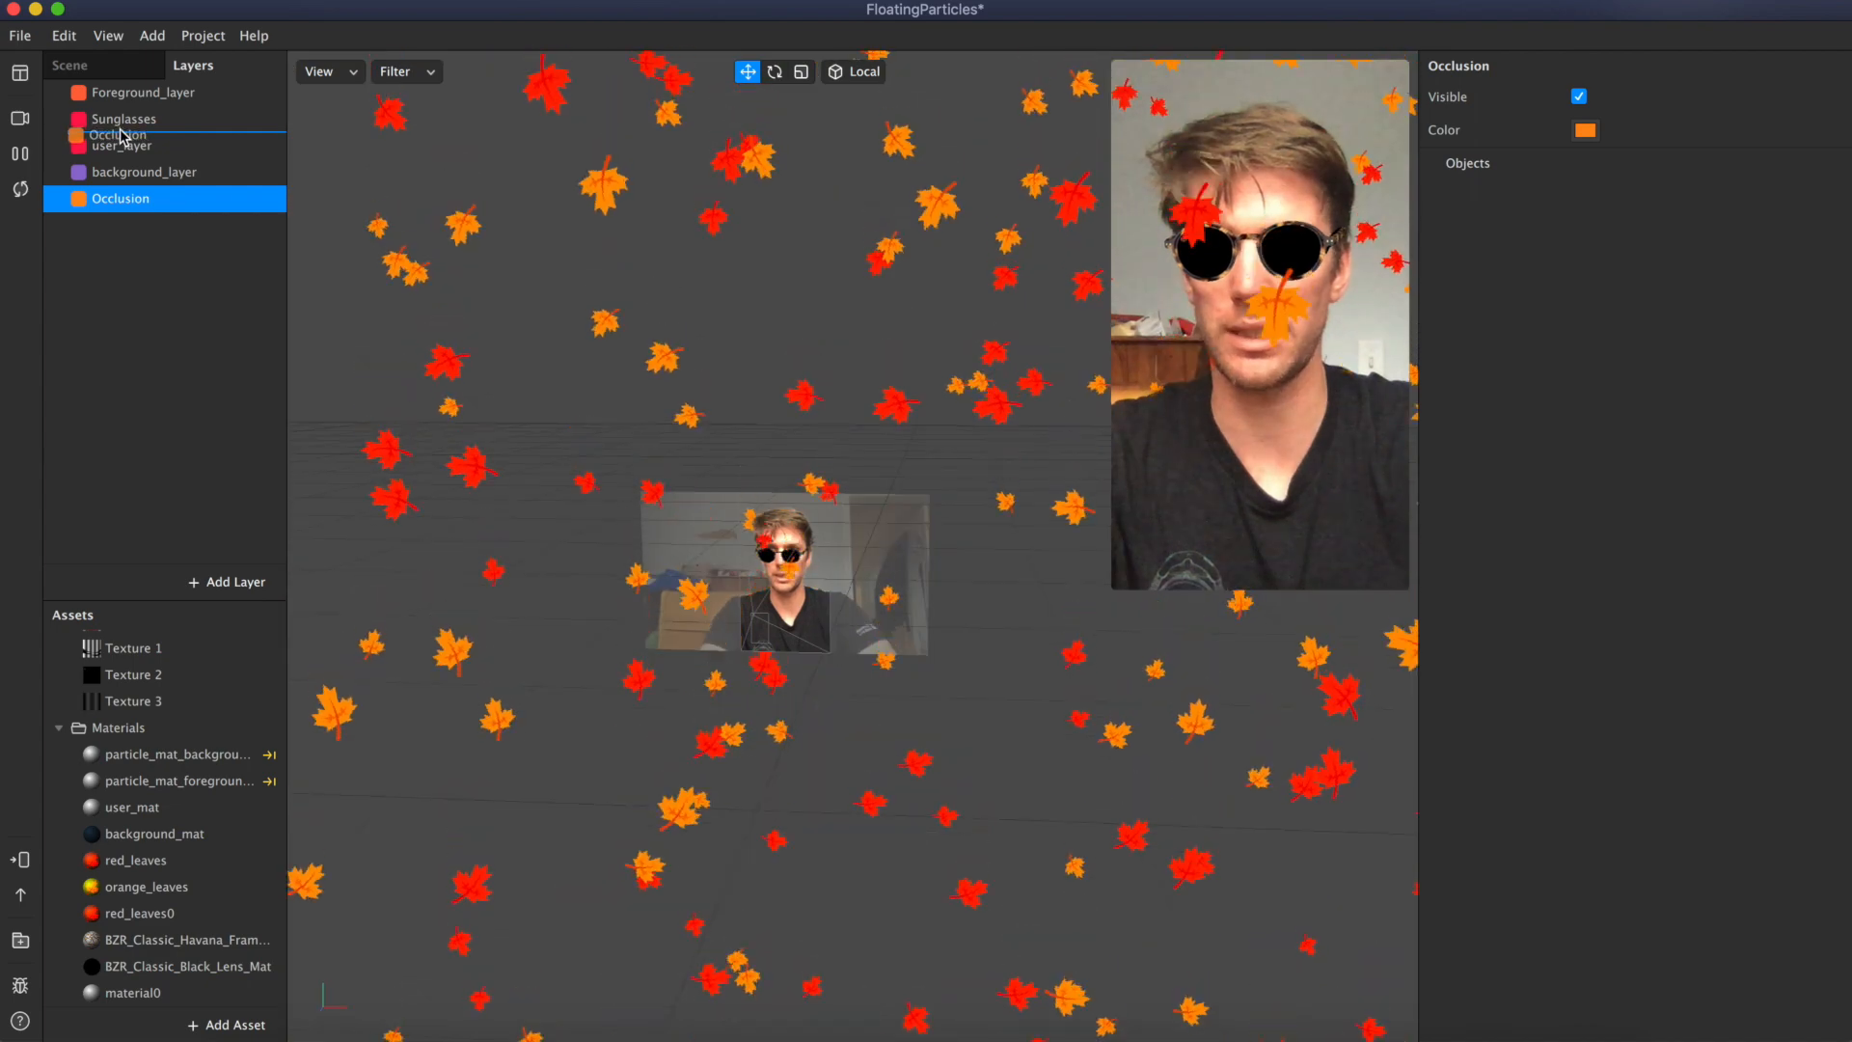
Step: Assign the face mesh to the Occlusion layer
click(94, 65)
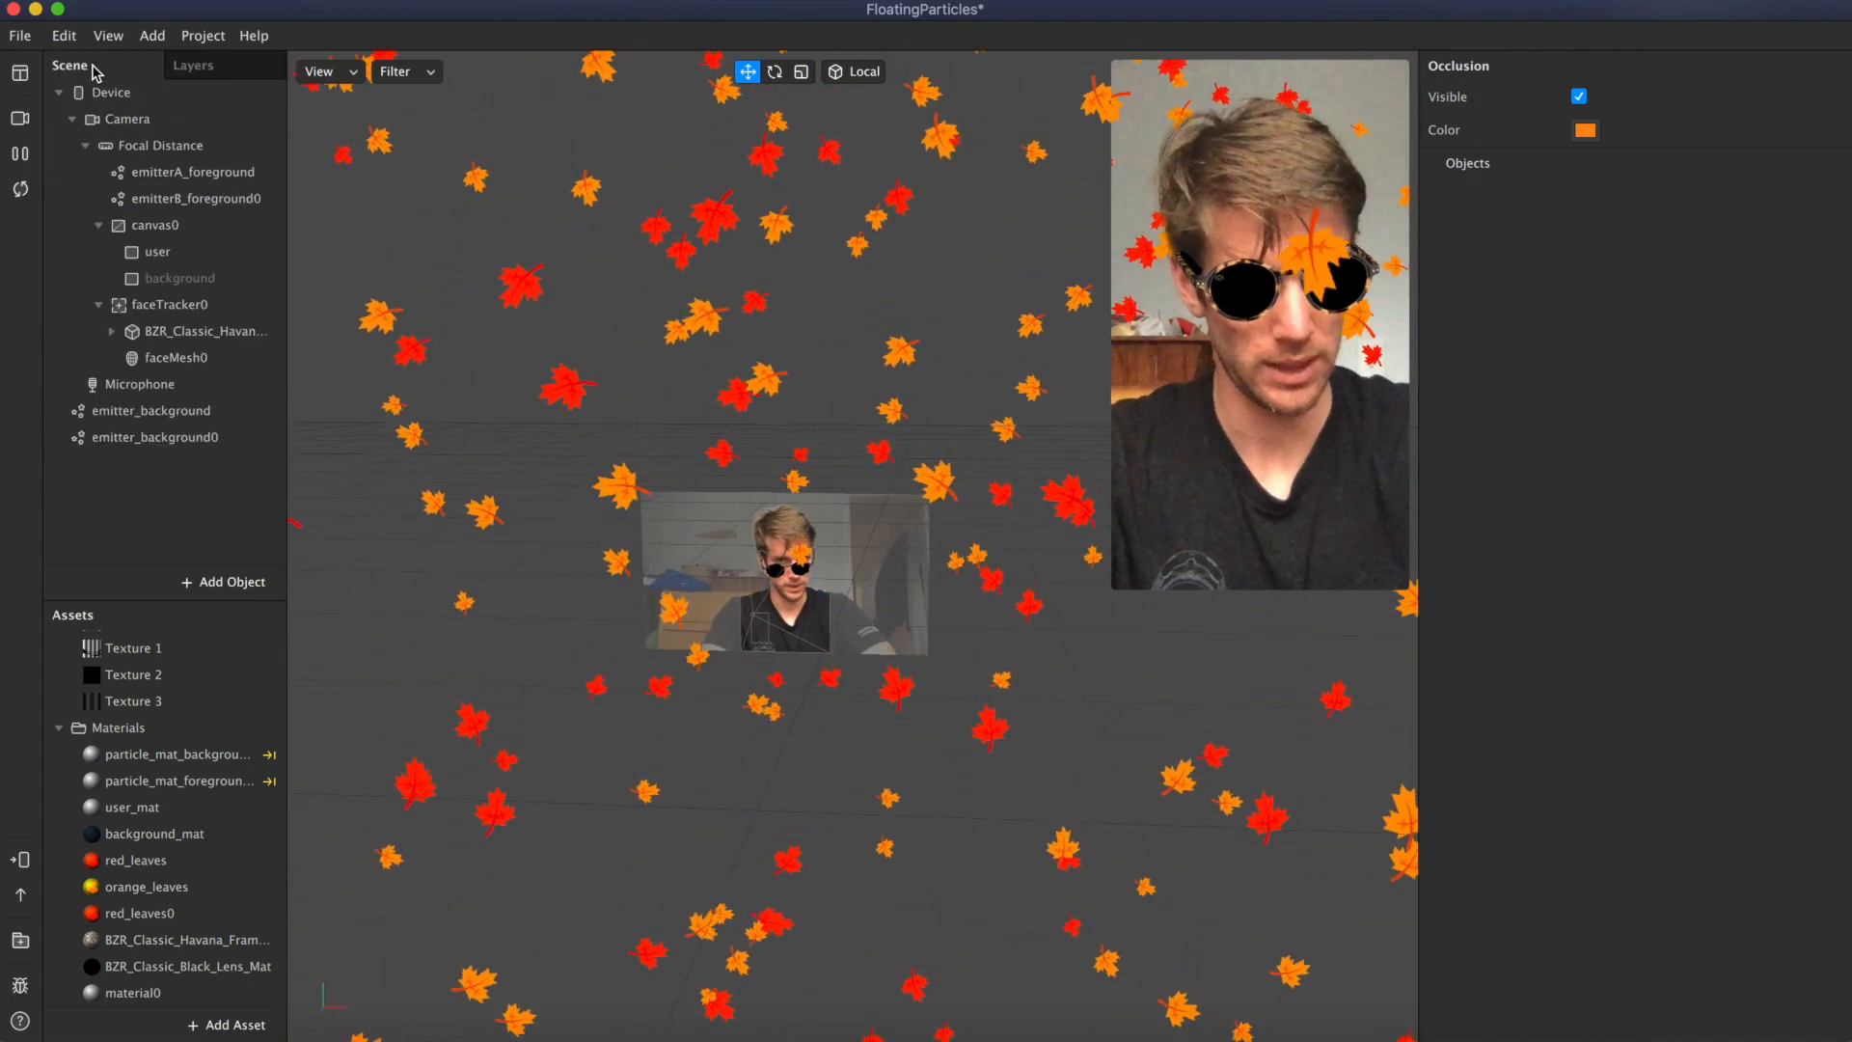
click(140, 363)
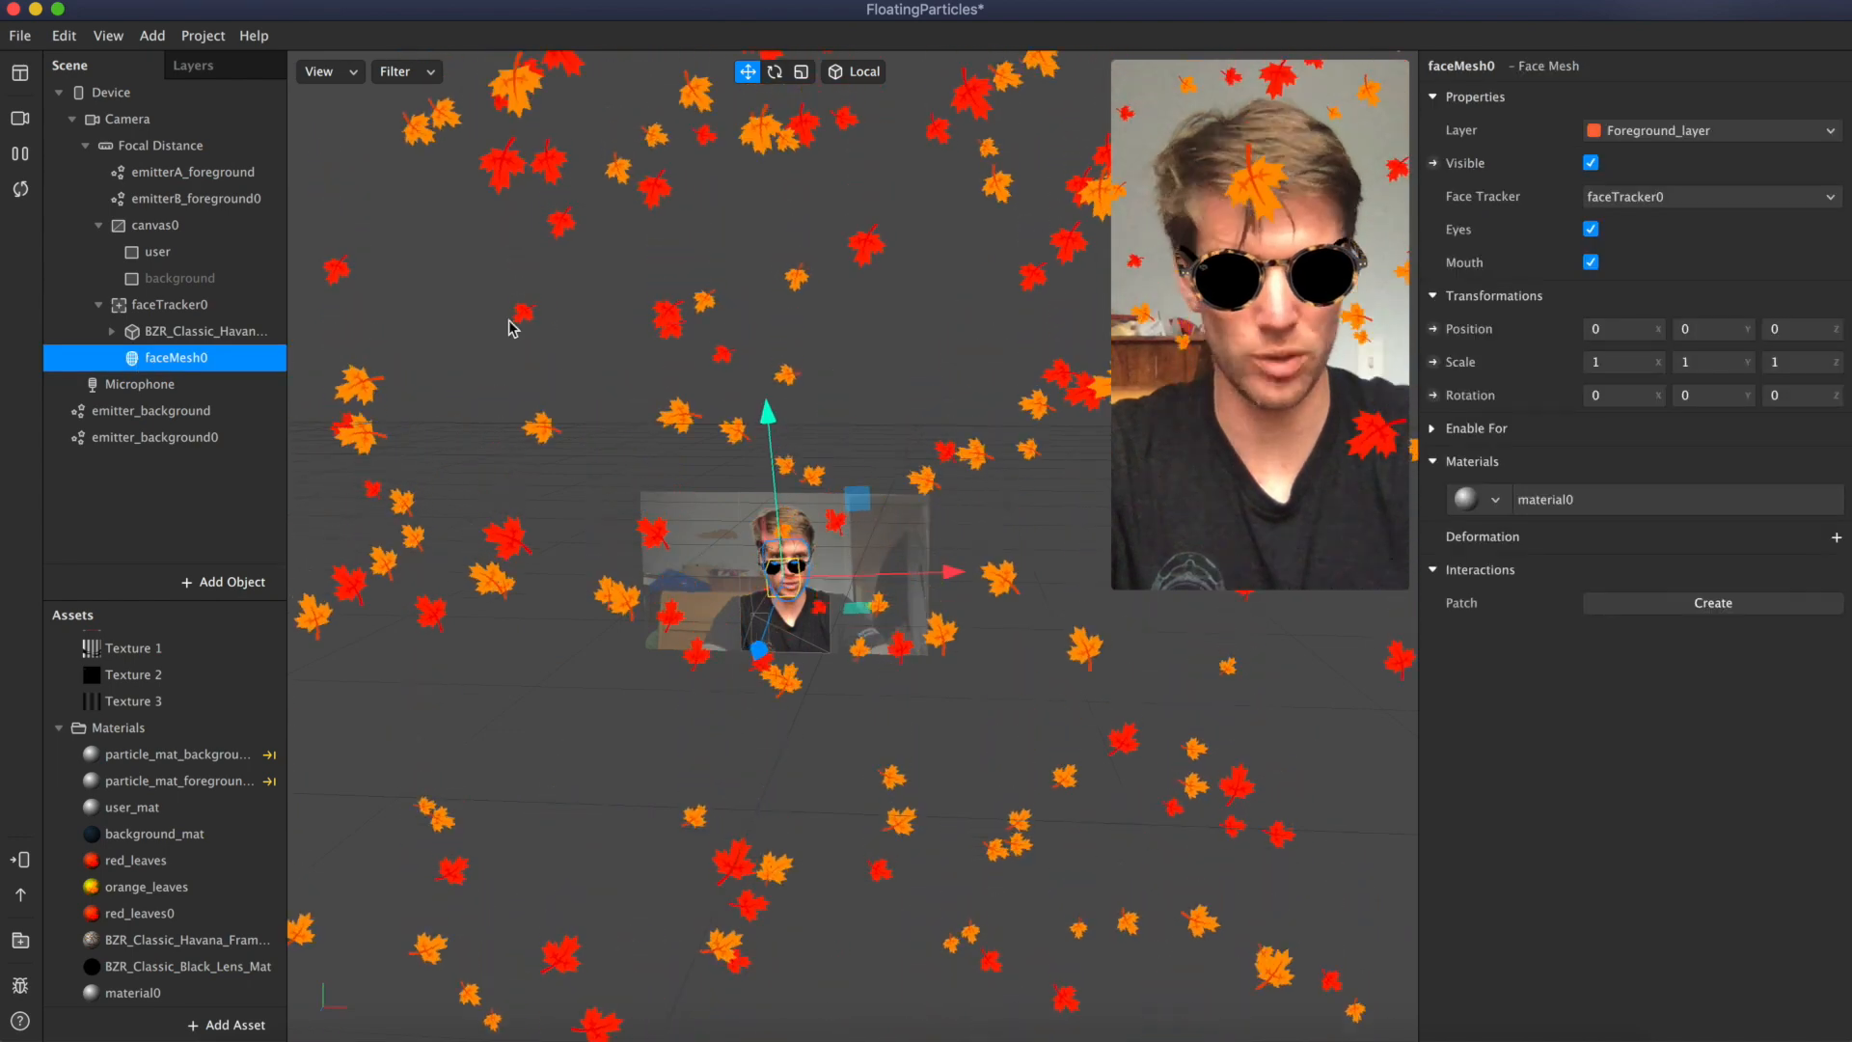
click(1680, 138)
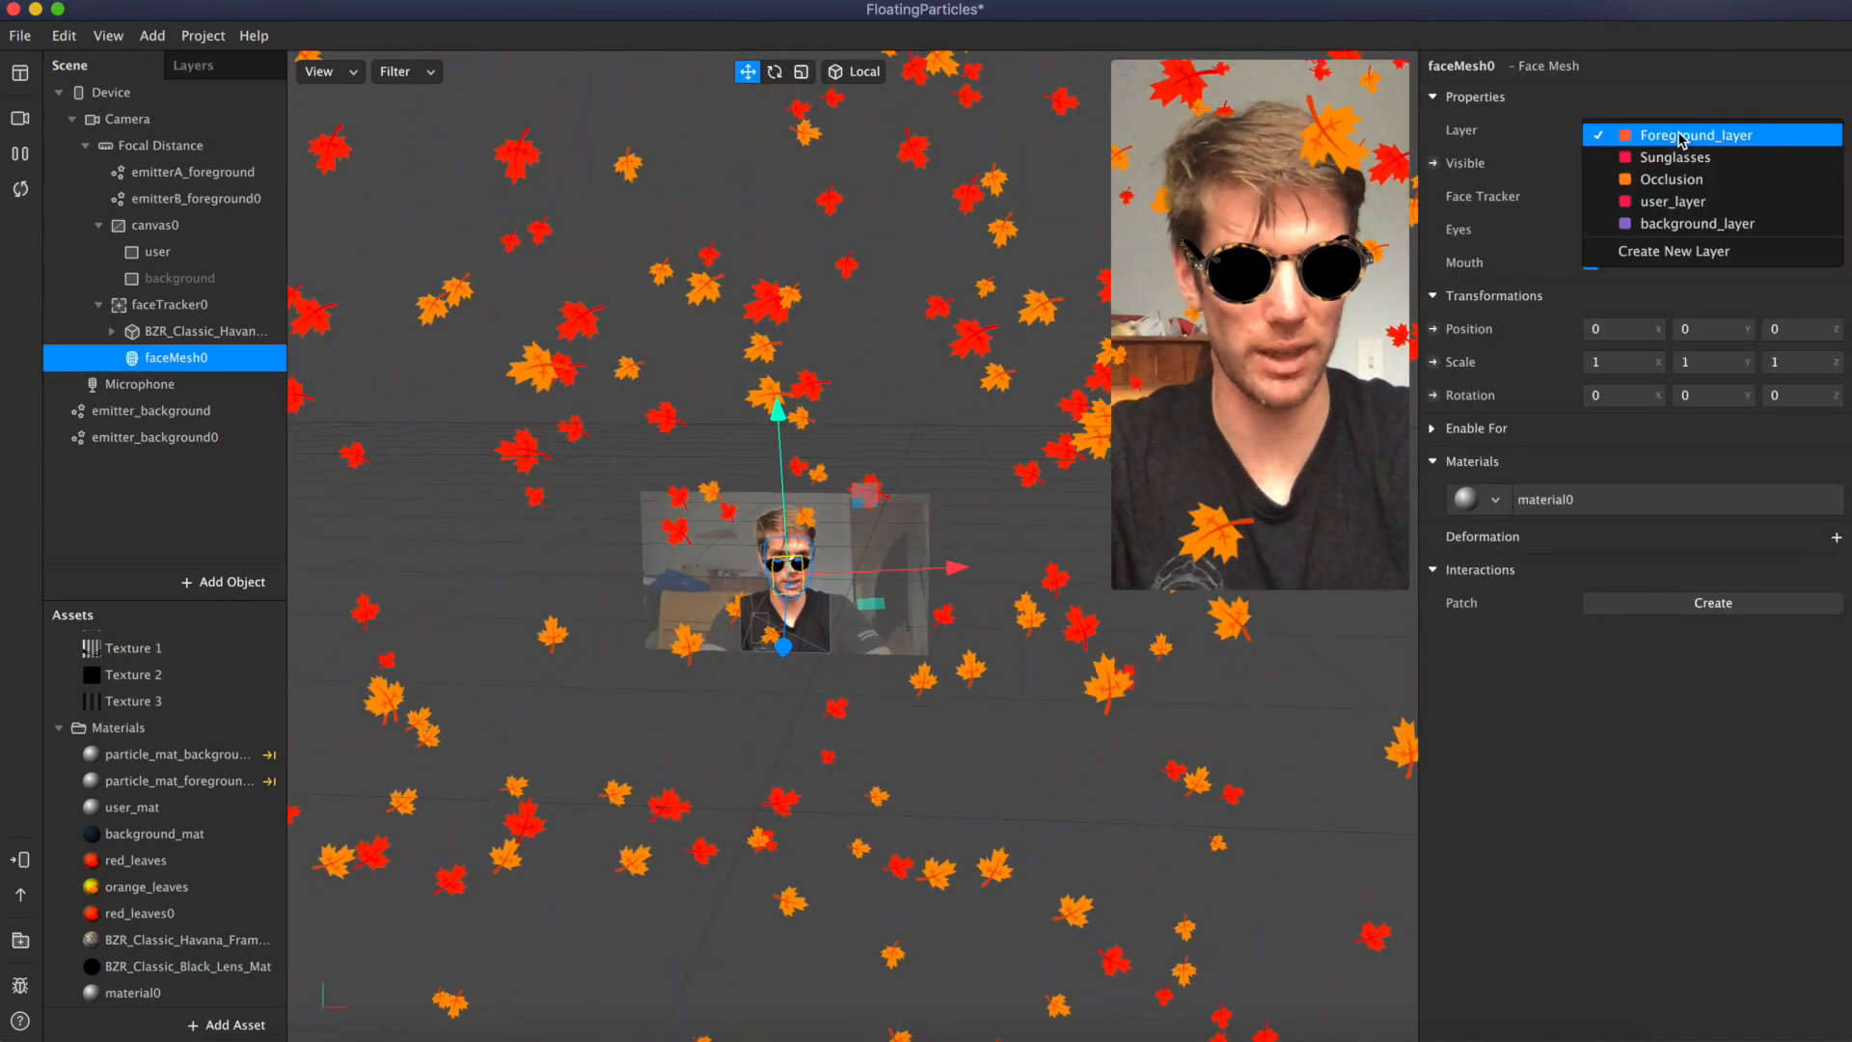
click(1662, 180)
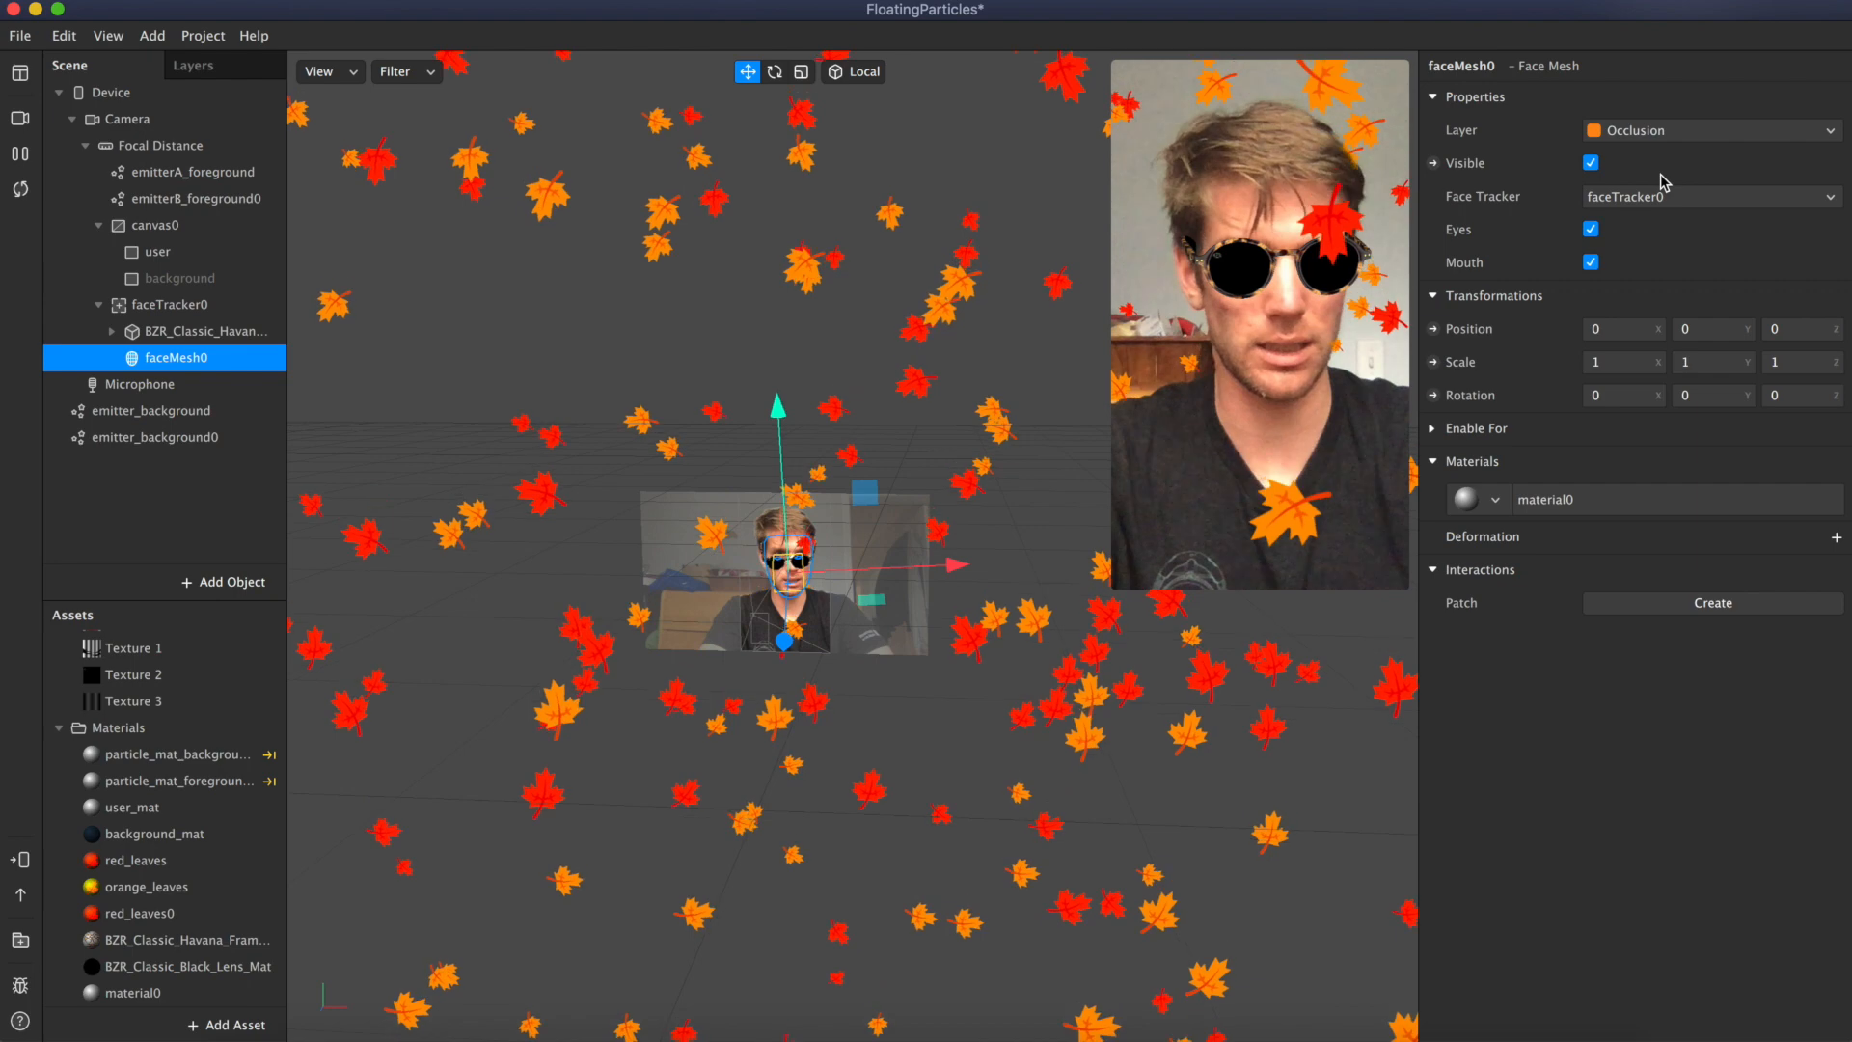